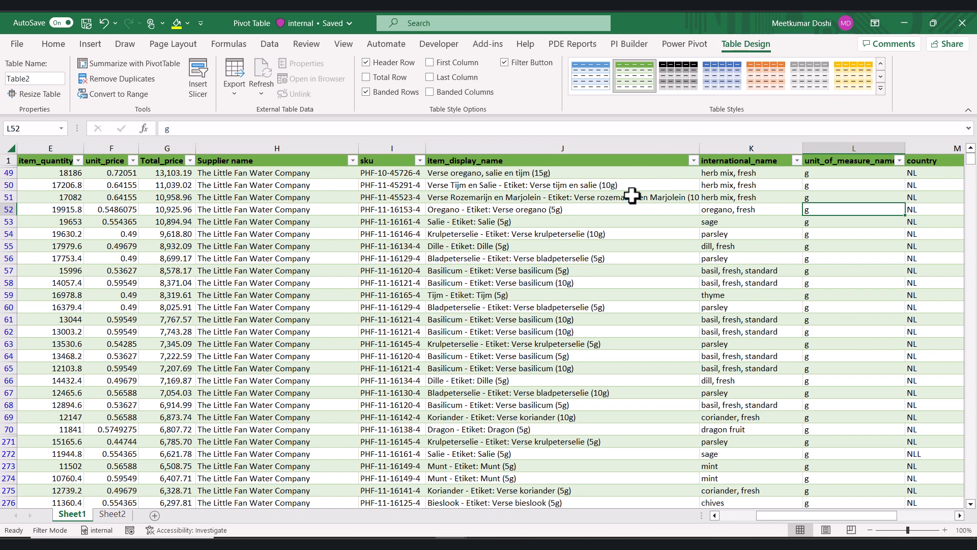
Clear the filter on the subcategory_name column of the order table on Sheet1.
left_click(538, 307)
key("Right")
key("Right")
key("Right")
key("Right")
key("Right")
key("Right")
key("Right")
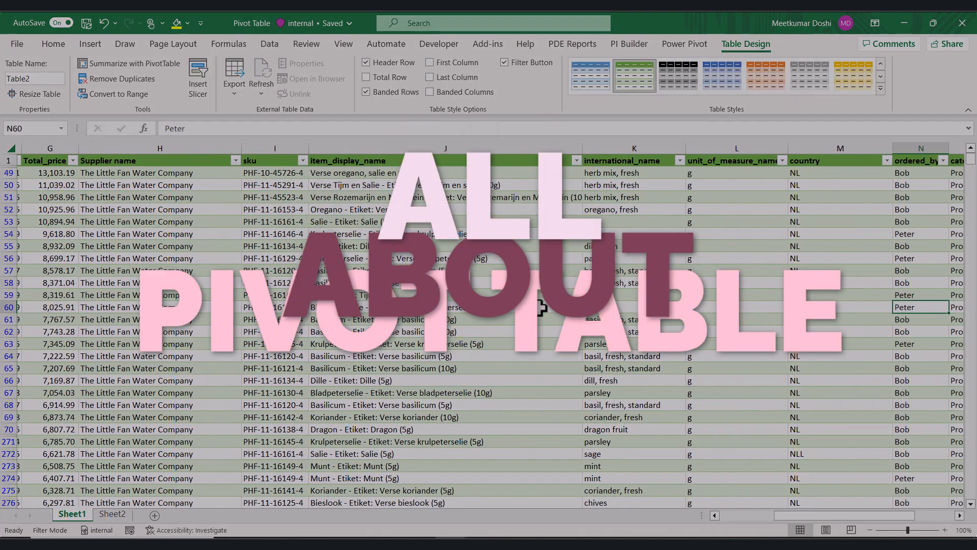
key("ctrl+Left")
key("ctrl+Right")
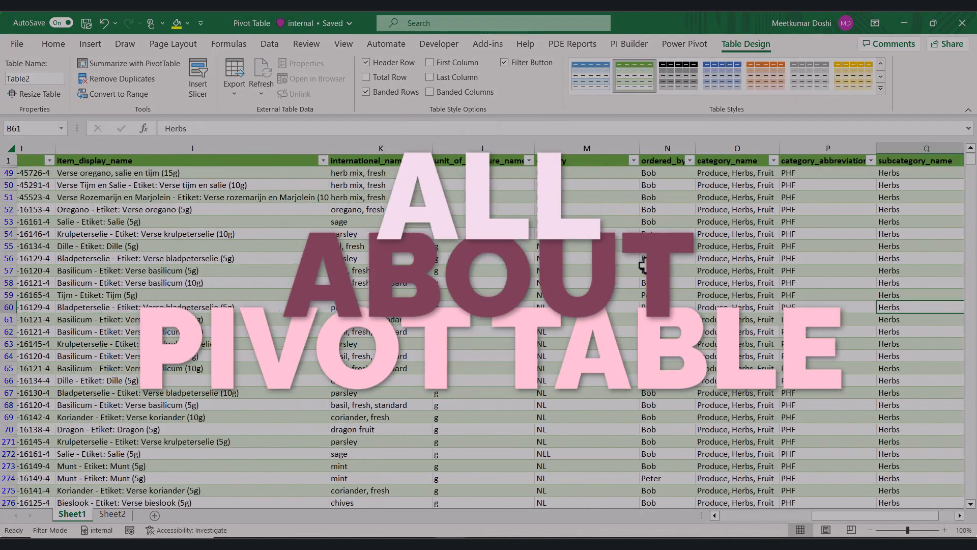
left_click(886, 209)
left_click(933, 160)
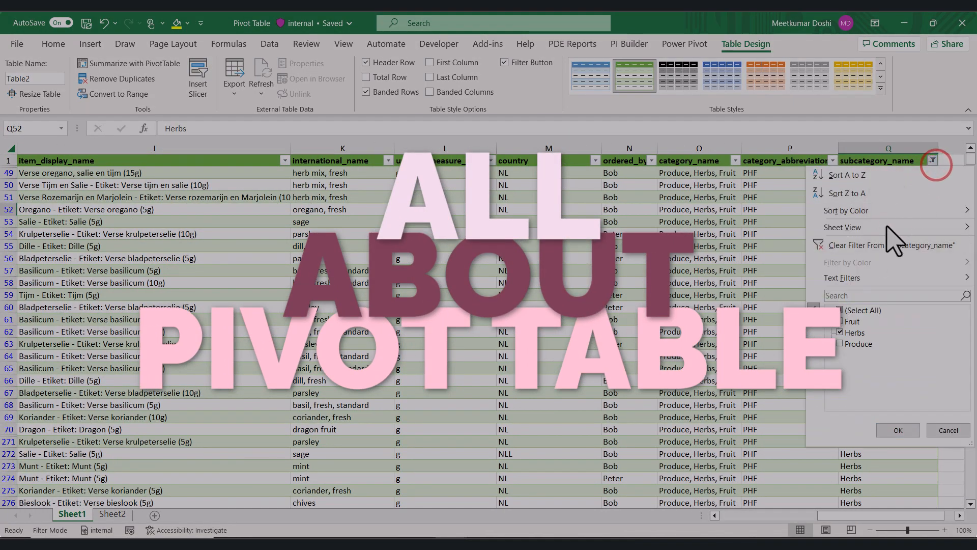
left_click(867, 249)
left_click(688, 270)
scroll(621, 270, "left", 9)
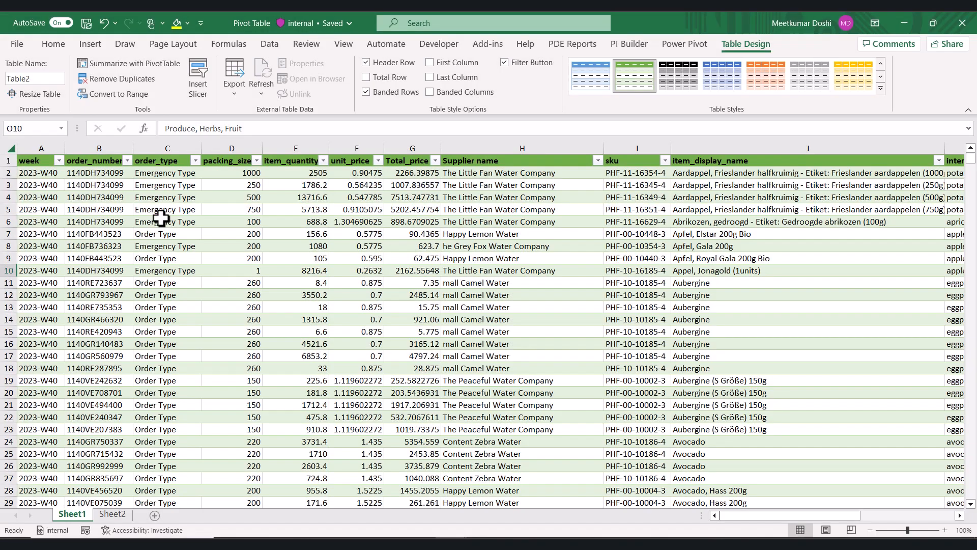
Create a PivotTable from Table2 on the existing worksheet Sheet2, placed at cell D12.
left_click(161, 218)
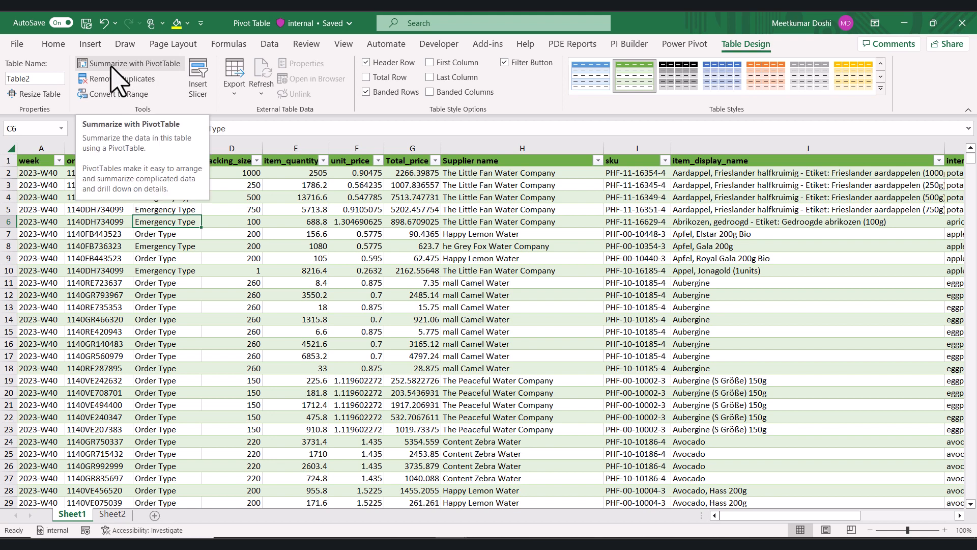
left_click(122, 71)
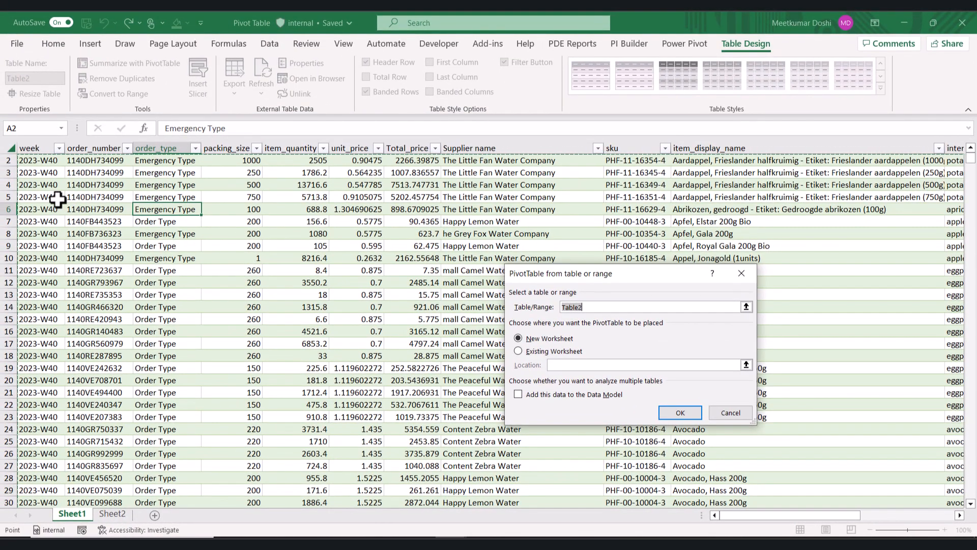
scroll(57, 199, "up", 1)
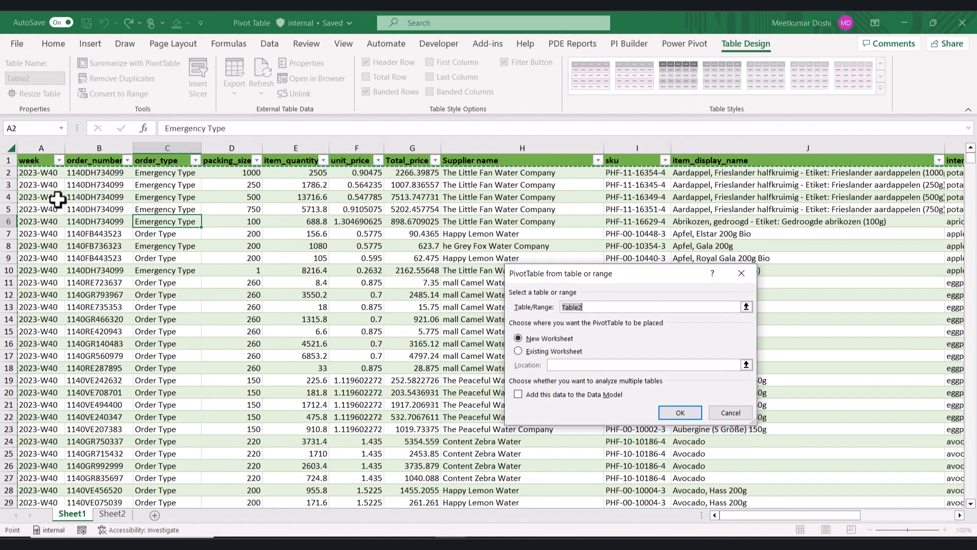
scroll(920, 371, "down", 4)
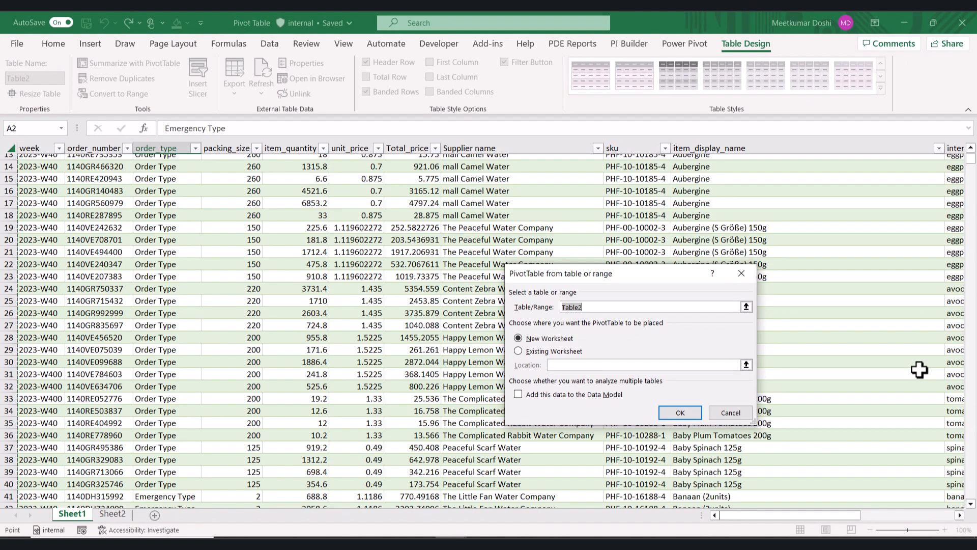
scroll(920, 370, "down", 3)
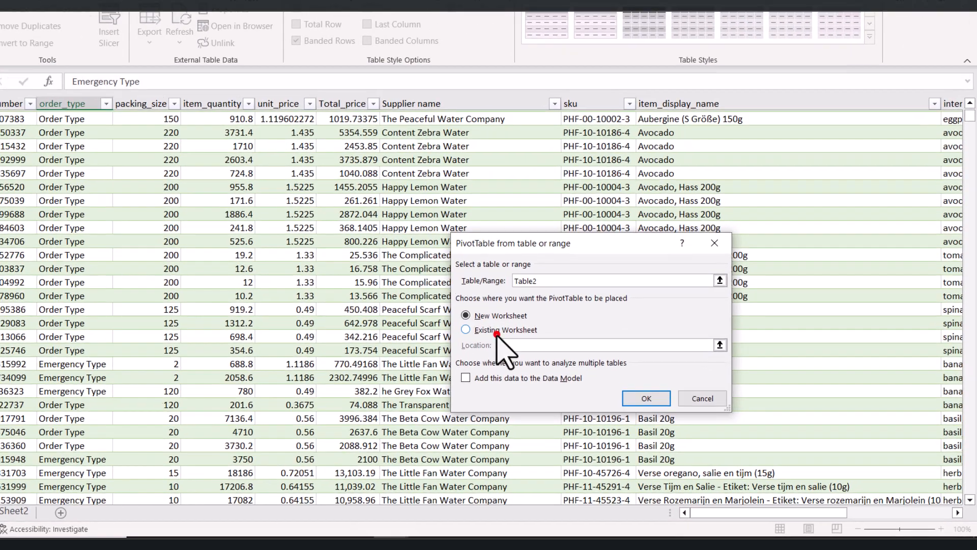
left_click(553, 351)
left_click(562, 366)
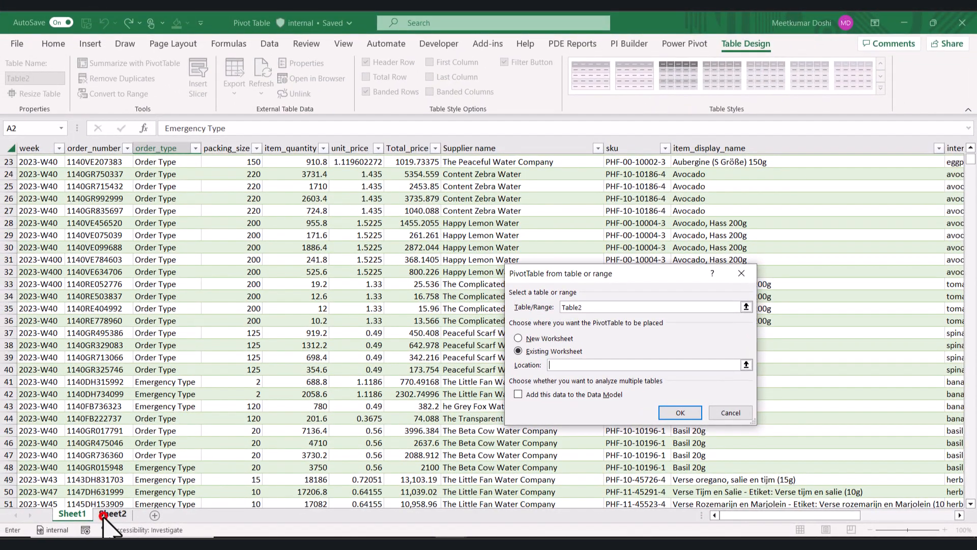
left_click(104, 515)
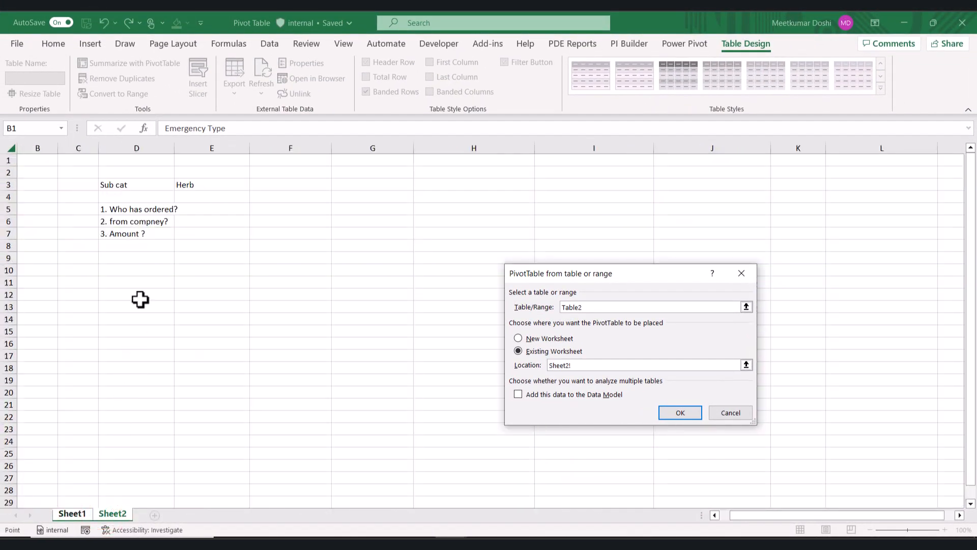
left_click(670, 413)
scroll(670, 414, "down", 3)
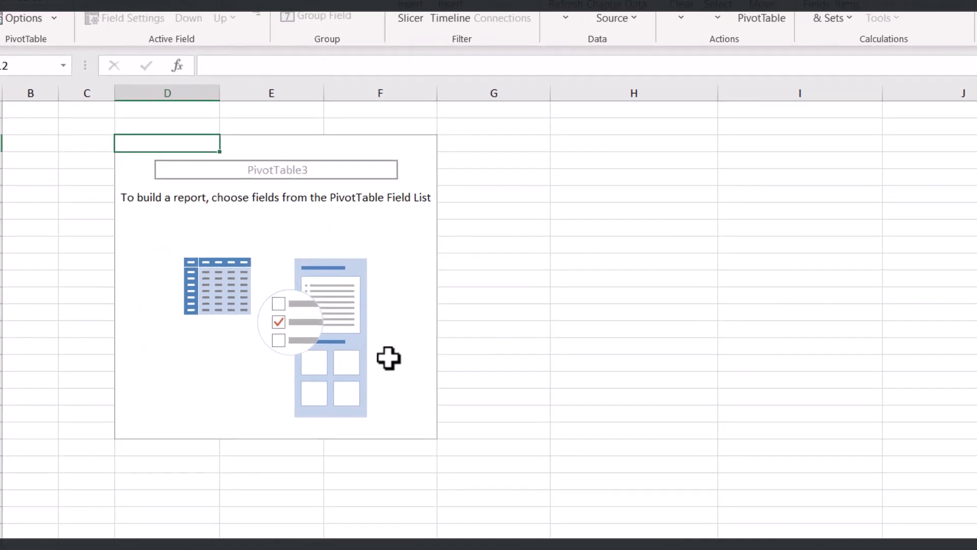
scroll(388, 358, "up", 3)
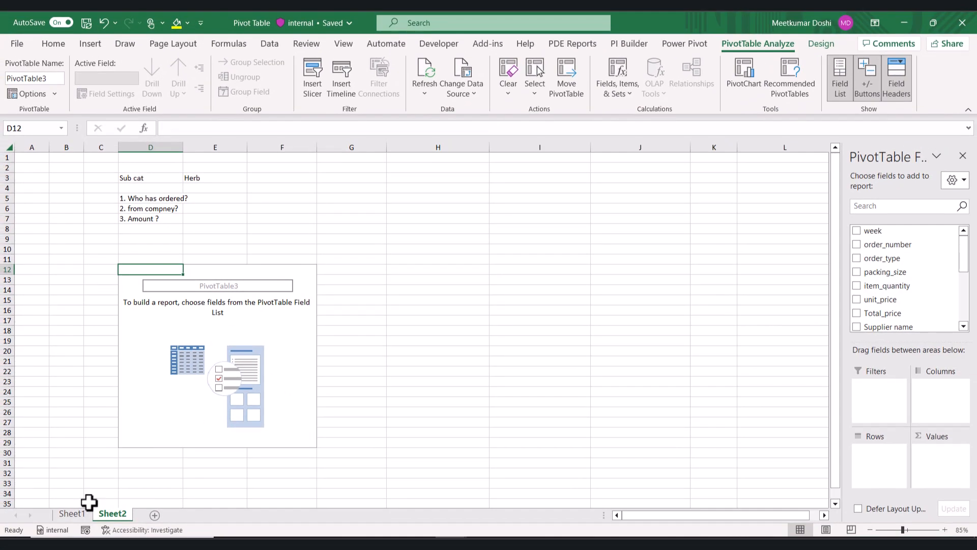
Review the source table on Sheet1 and the subcategory and report questions in D3:E7 on Sheet2.
left_click(73, 514)
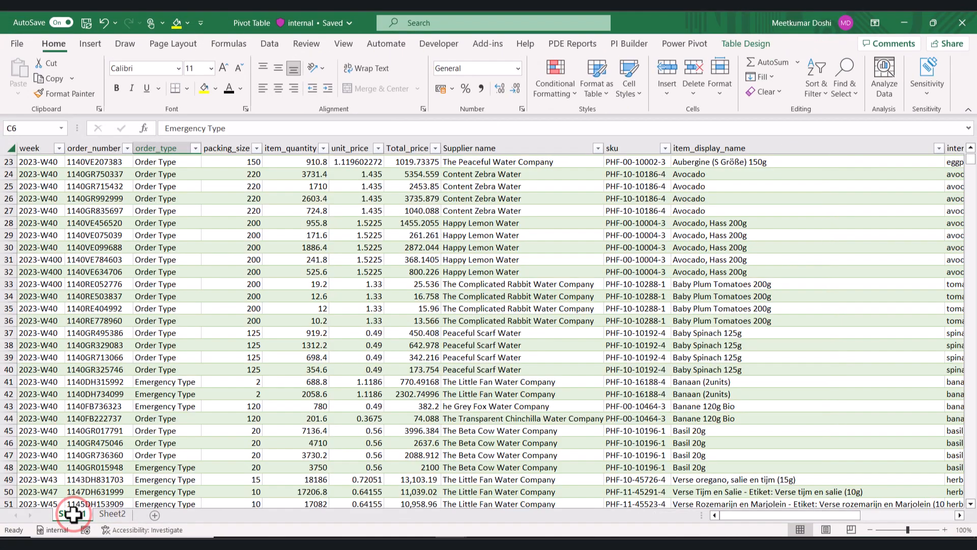
scroll(203, 255, "up", 7)
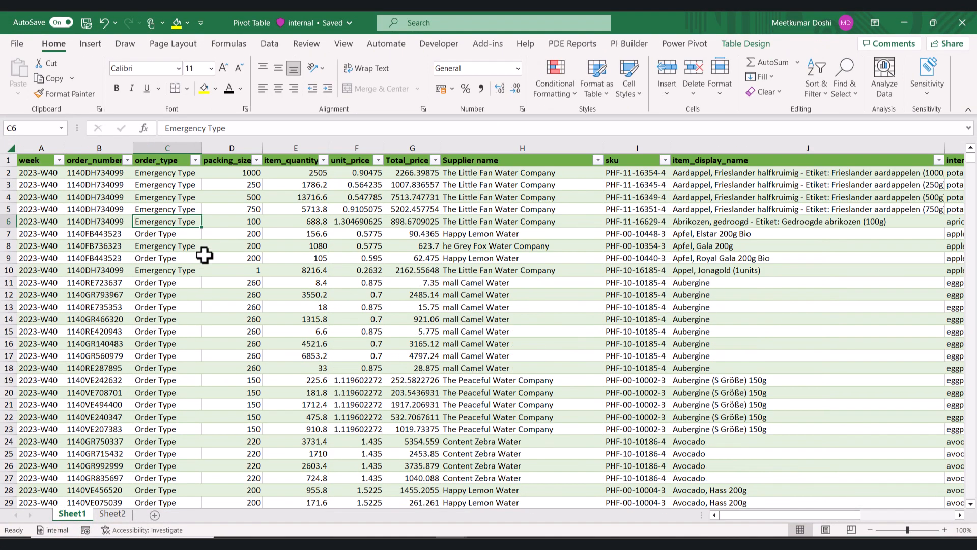
left_click(121, 514)
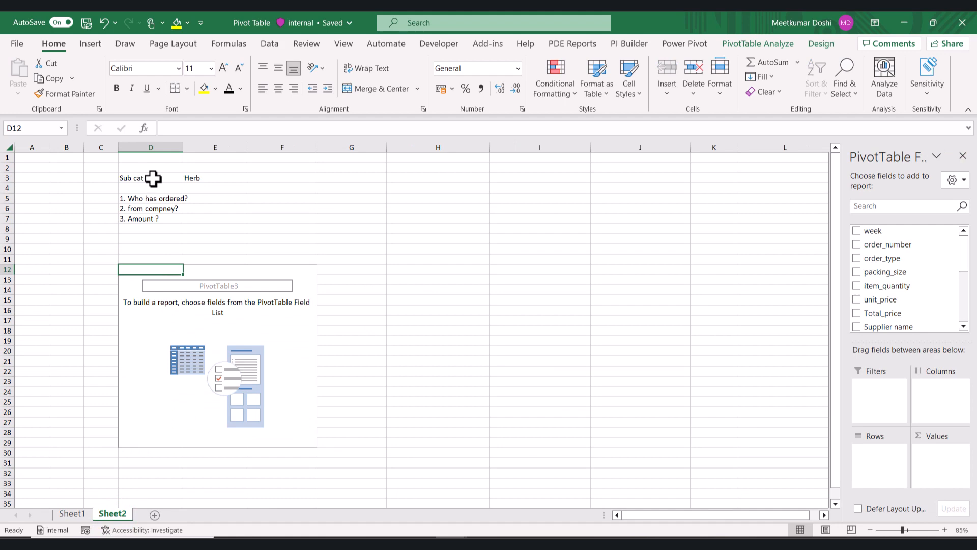
left_click_drag(153, 178, 236, 220)
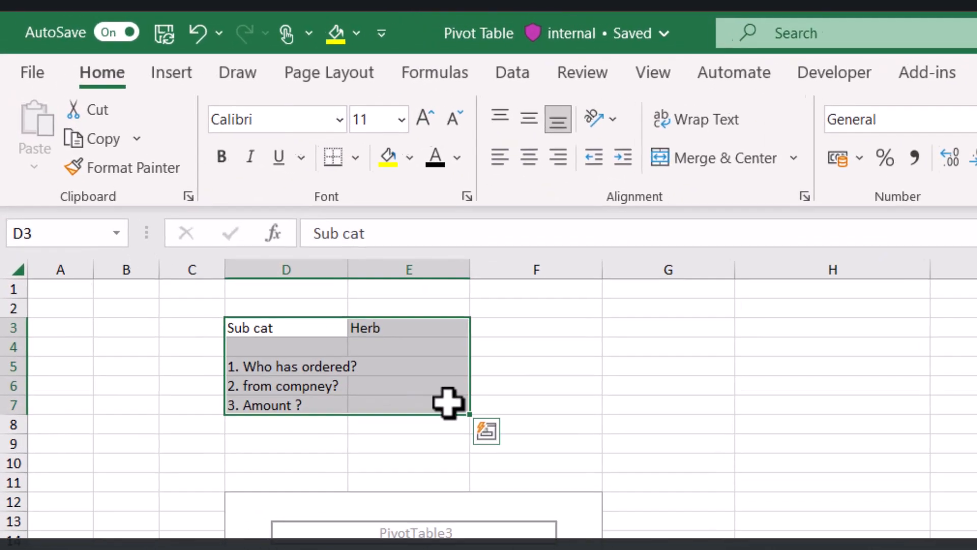
left_click(405, 364)
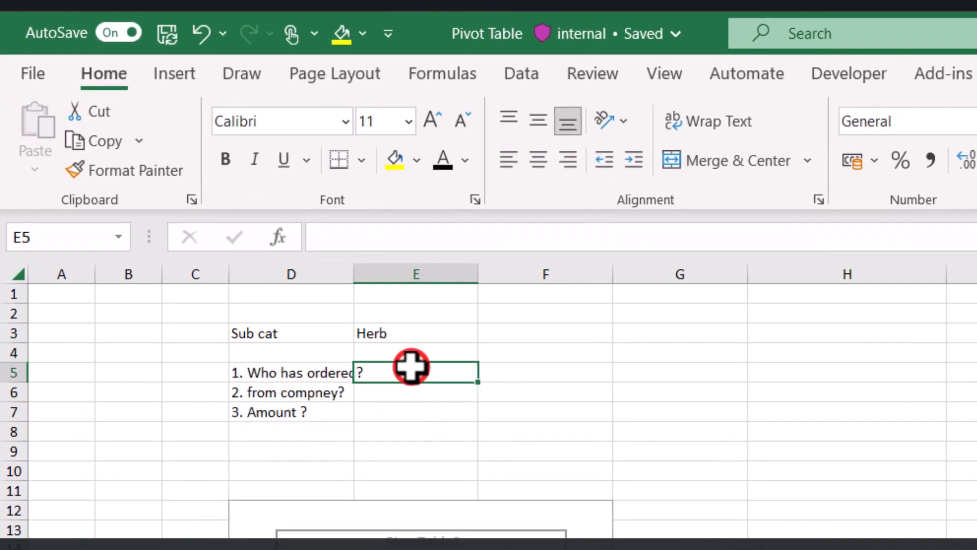
left_click(284, 332)
left_click(385, 330)
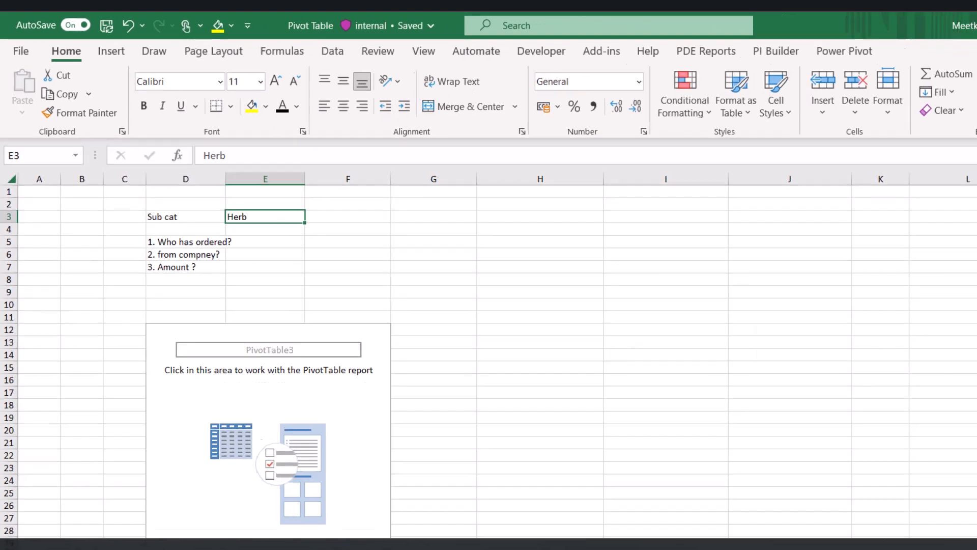
Inspect the filter values of the subcategory_name column on Sheet1 without applying a filter.
left_click(67, 500)
left_click(659, 334)
key("Right")
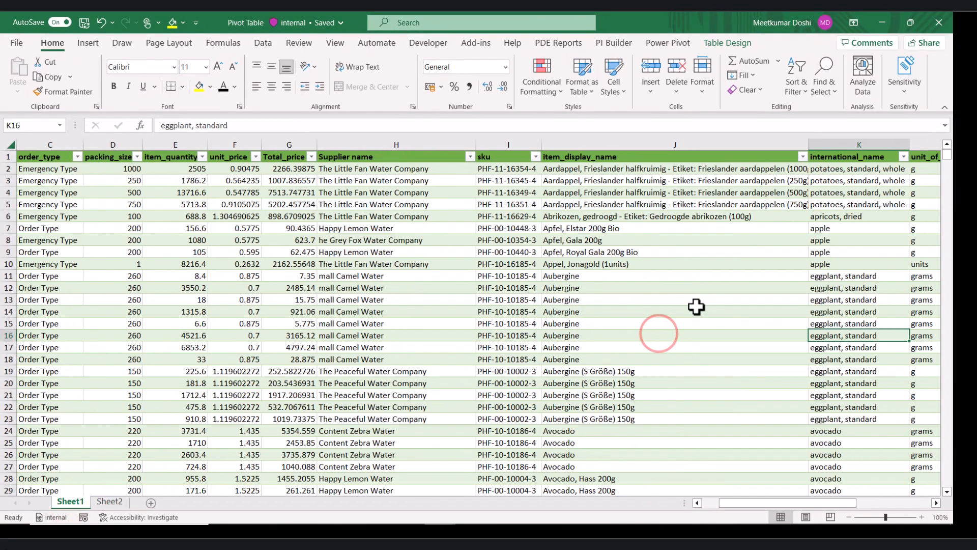
key("ctrl+Up")
key("ctrl+Right")
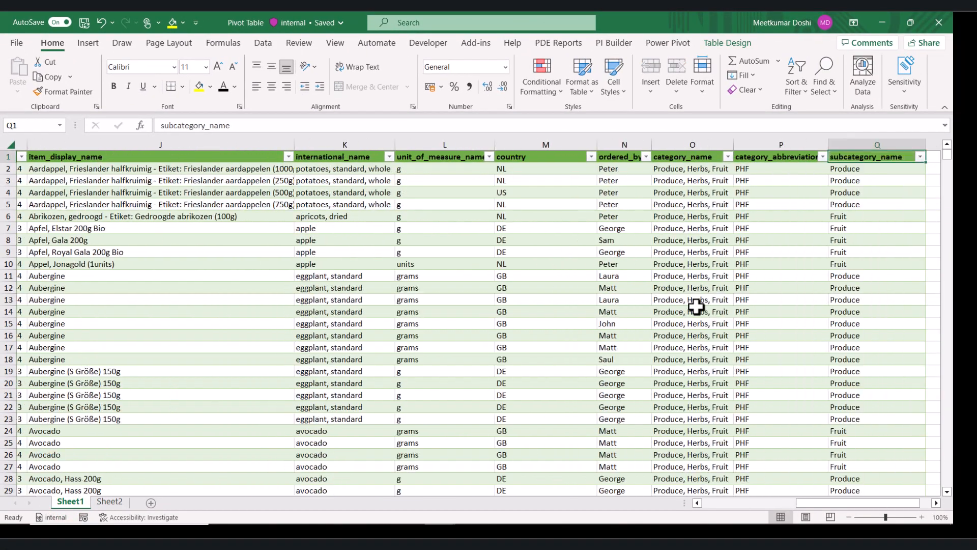
key("alt+Down")
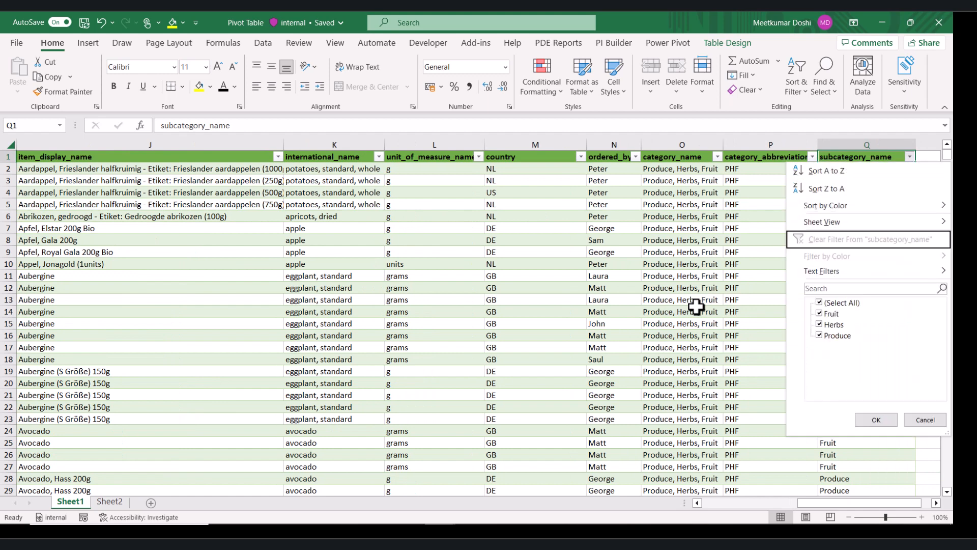
key("Escape")
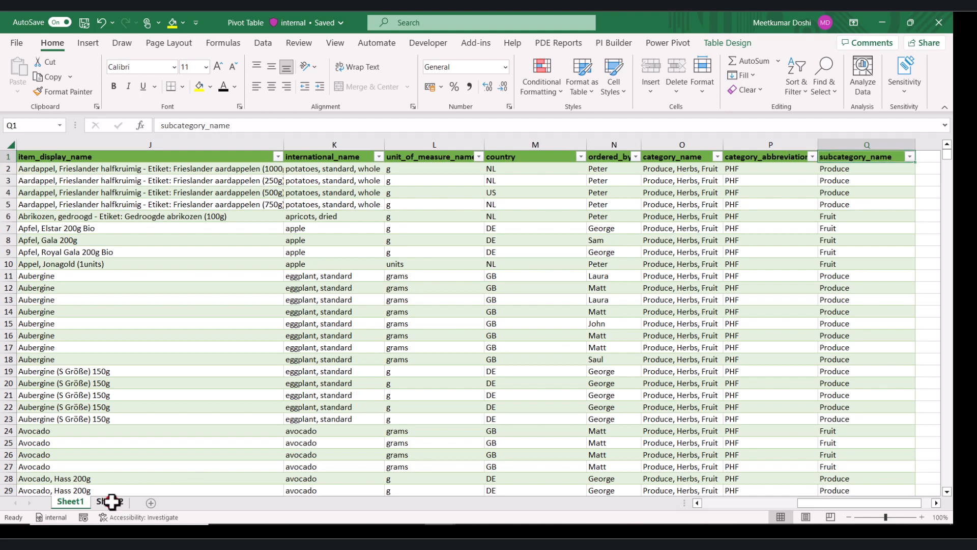
Match the "Who has ordered?" question on Sheet2 to the ordered_by column on Sheet1 and inspect that column's filter values.
left_click(109, 502)
left_click(153, 195)
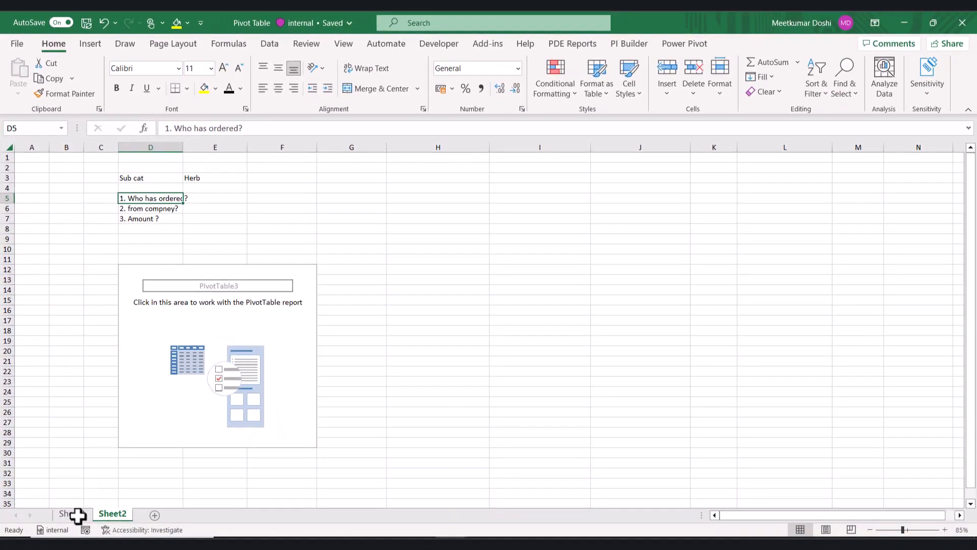
left_click(73, 514)
left_click(499, 259)
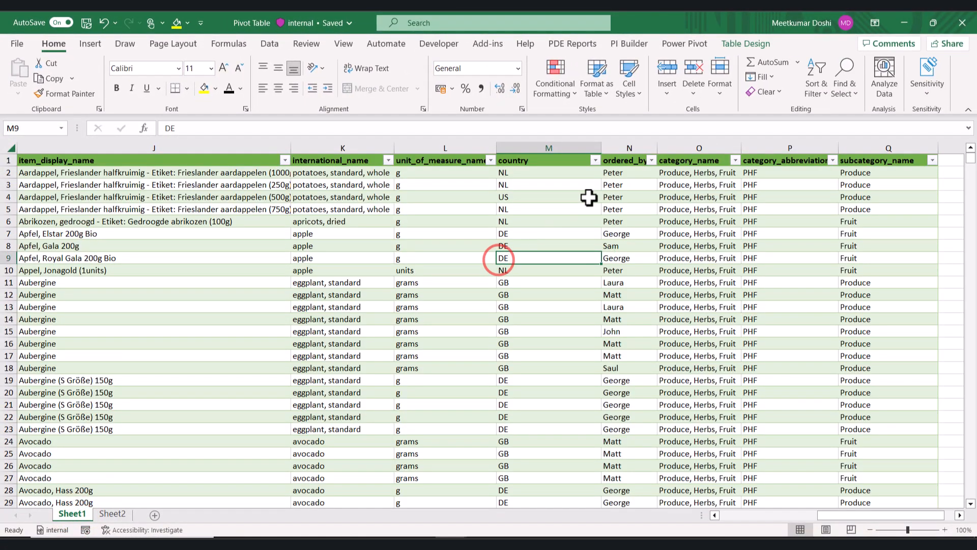
left_click(626, 172)
left_click(632, 147)
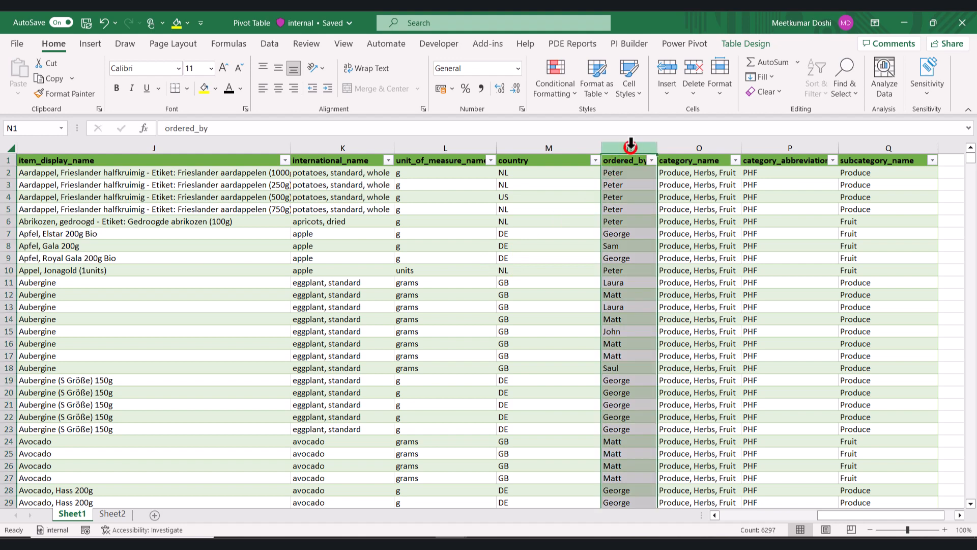
left_click(634, 210)
left_click(652, 161)
scroll(710, 362, "down", 2)
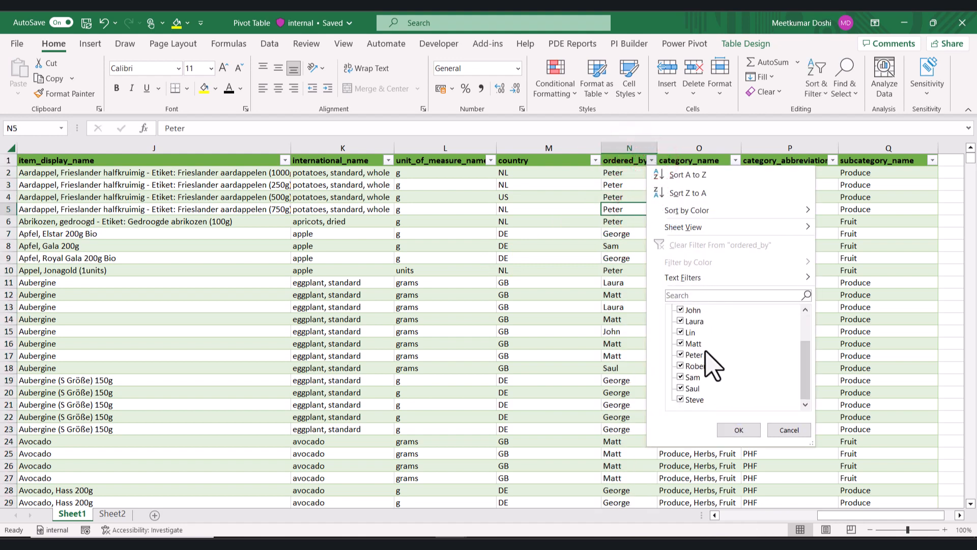
left_click(784, 430)
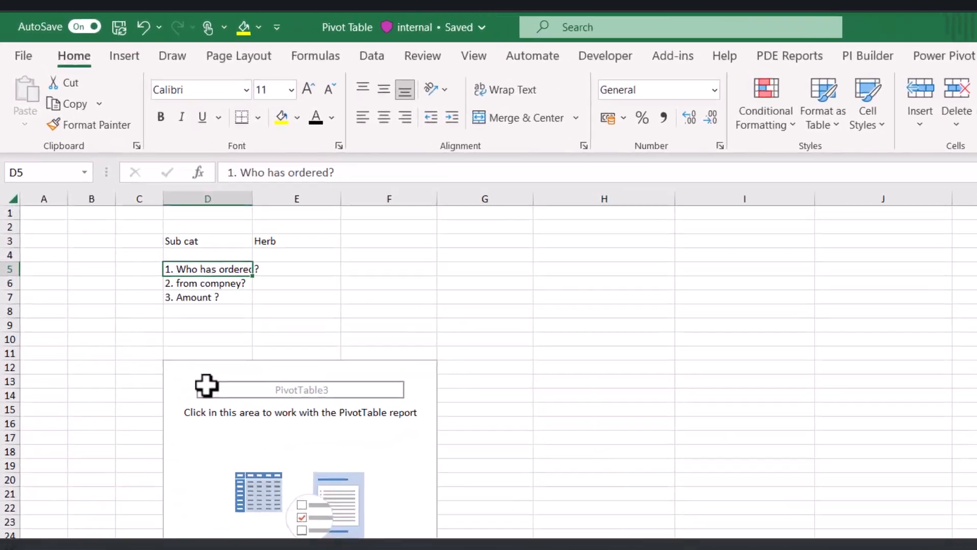
Match the company question on Sheet2 to the Supplier name column on Sheet1 and look through its entries.
left_click(223, 283)
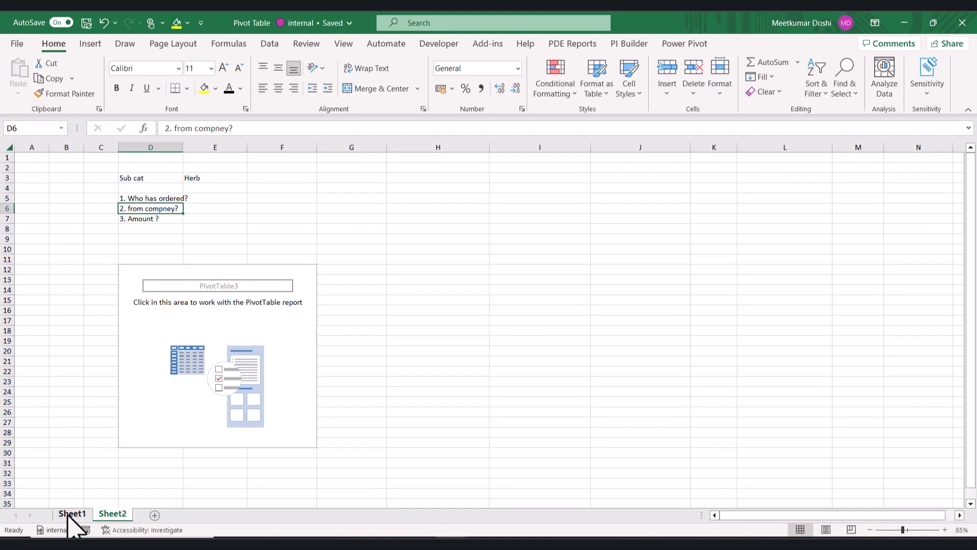
left_click(72, 514)
left_click(469, 237)
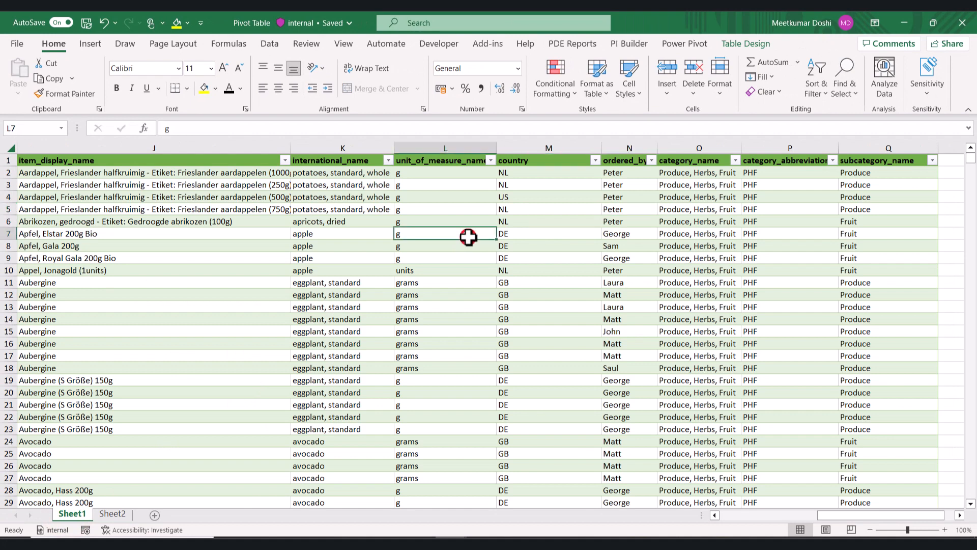
key("Right")
key("Left")
key("Left")
key("Left")
key("Left")
key("Left")
key("Left")
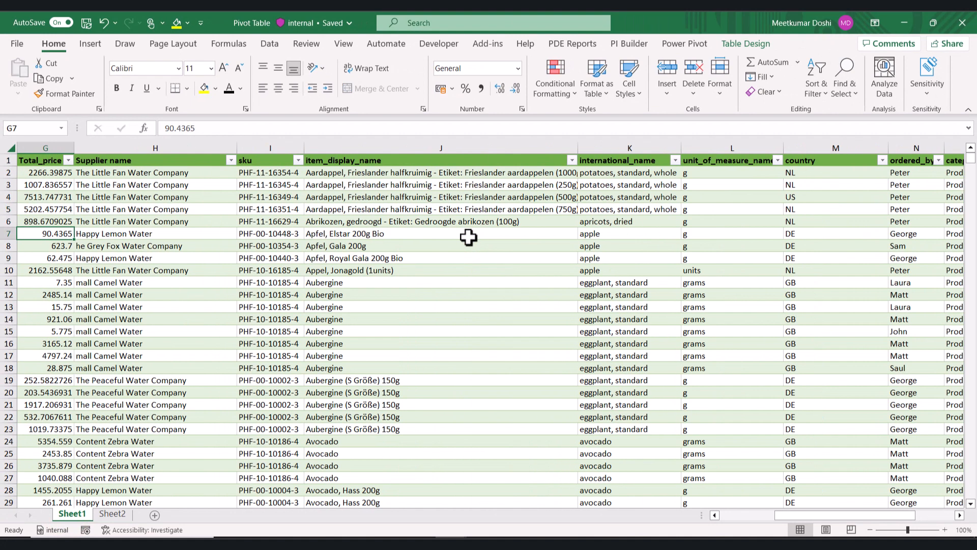
key("Right")
key("shift+Down")
key("shift+Down")
key("shift+Up")
key("shift+Up")
key("shift+Up")
key("shift+Up")
key("shift+Up")
key("shift+Up")
key("shift+Up")
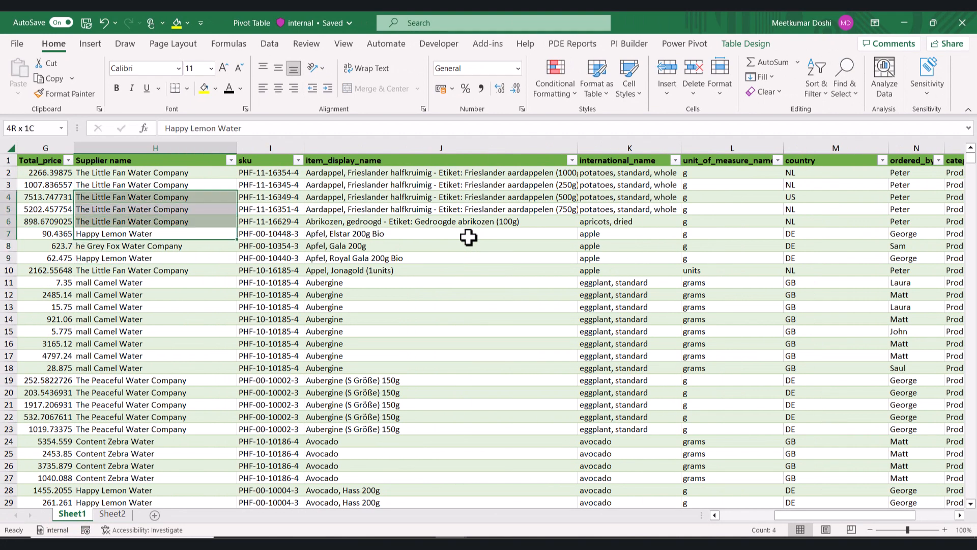
key("ctrl+Up")
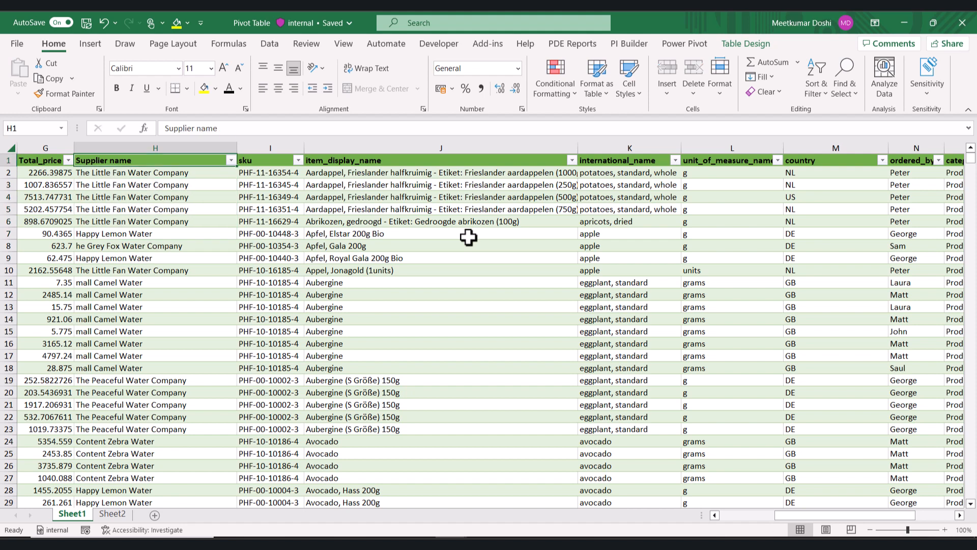
key("Down")
key("Down")
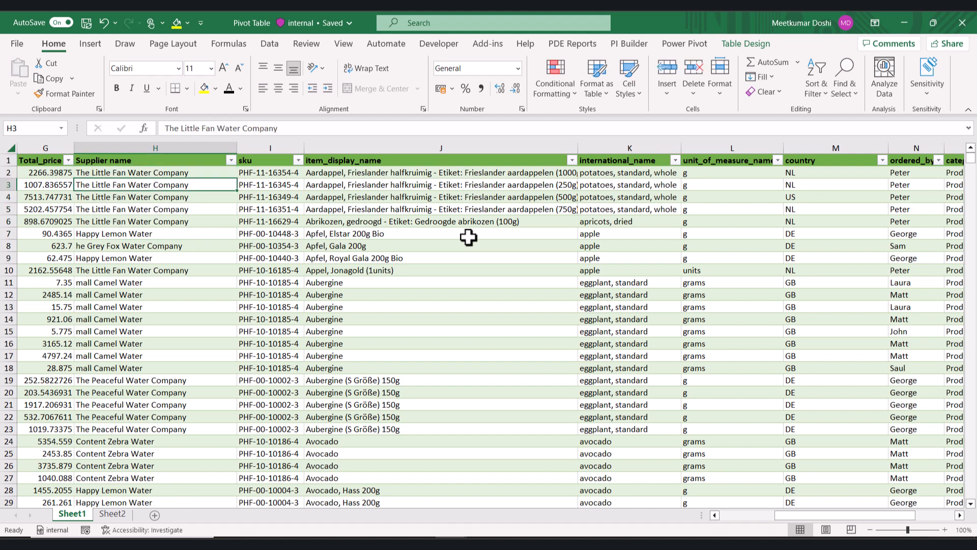
Match the "3. Amount ?" question on Sheet2 to the Total_price column on Sheet1.
left_click(112, 514)
left_click(150, 220)
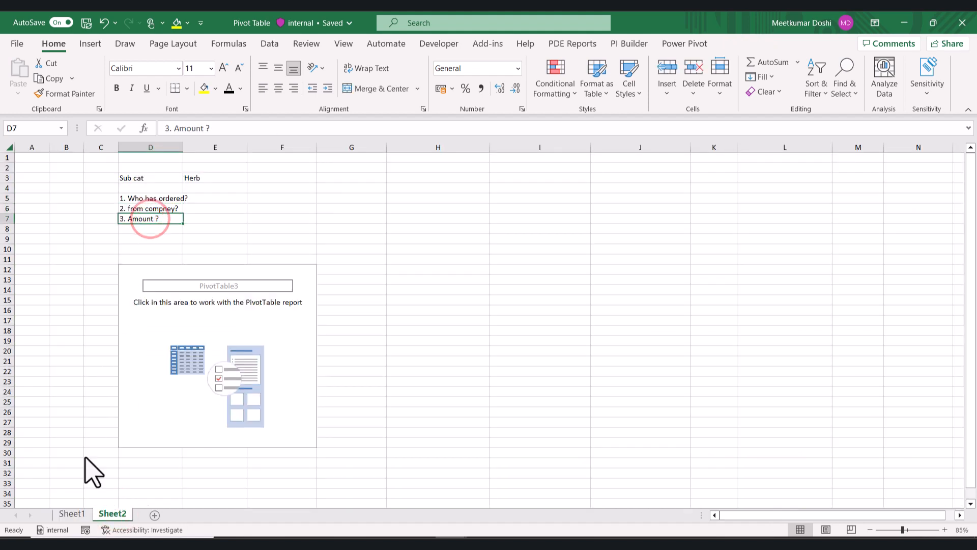
left_click(71, 514)
scroll(105, 477, "left", 6)
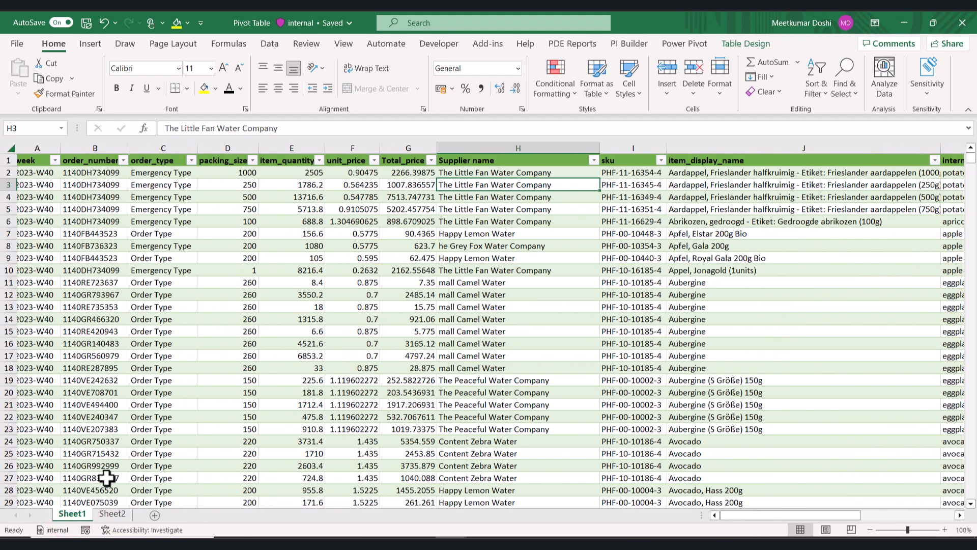
left_click(393, 199)
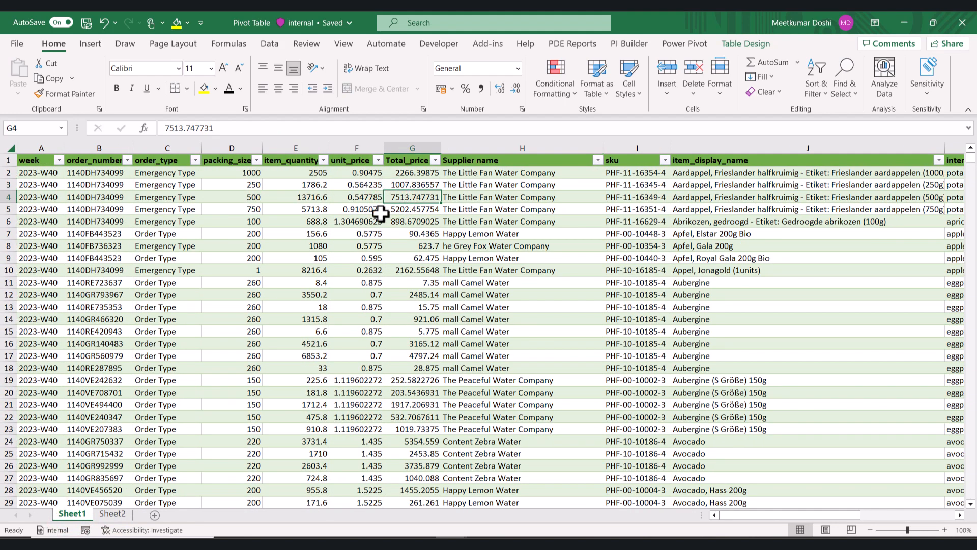
Enter the heading "Name" in cell I8 on Sheet2.
left_click(113, 514)
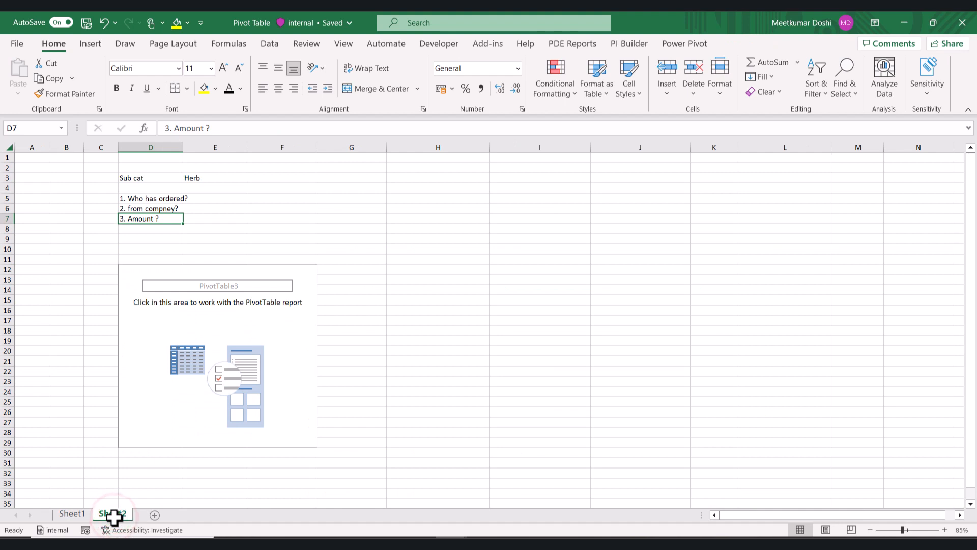
left_click(518, 230)
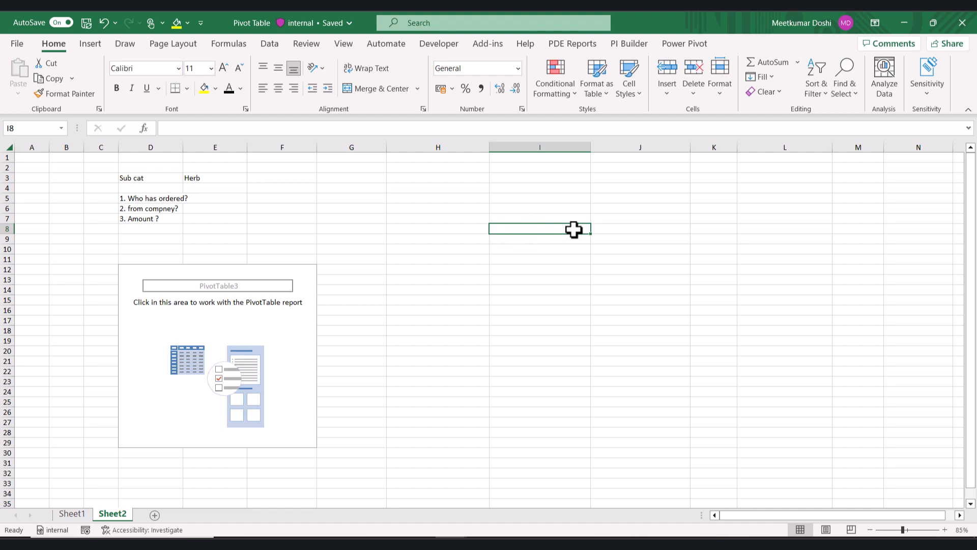
type("Nma")
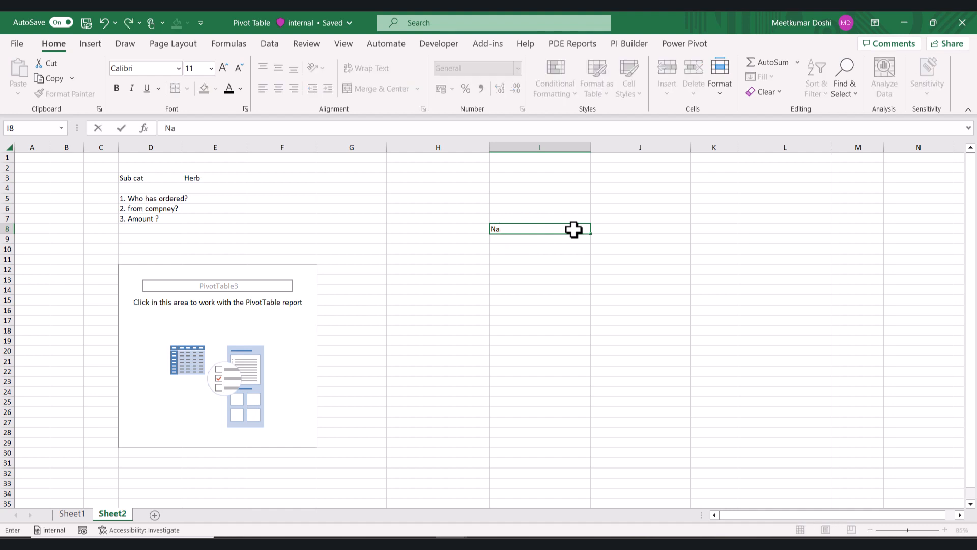
key("Return")
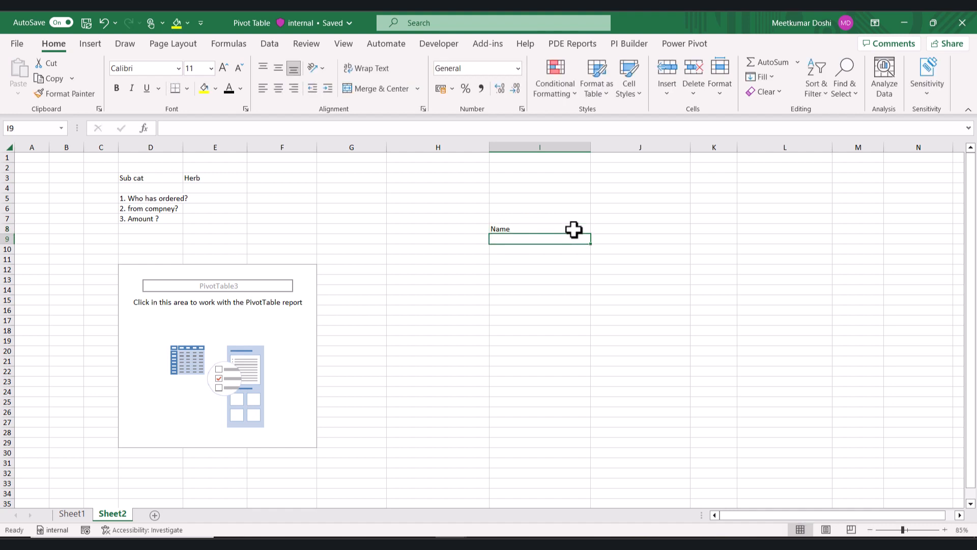
Enter two sample orderer names under the Name heading in I9:I10.
type("Sam")
key("Return")
type("e")
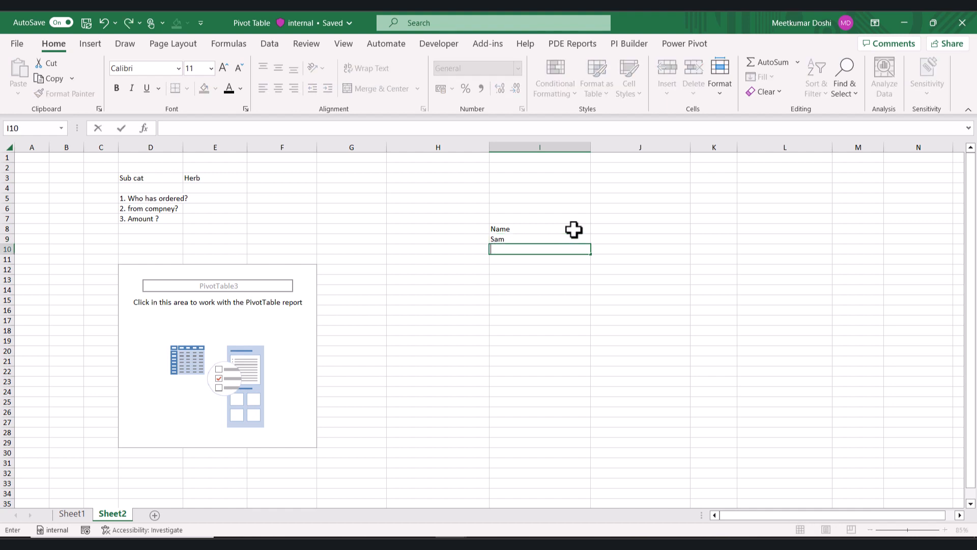
type("o")
key("Return")
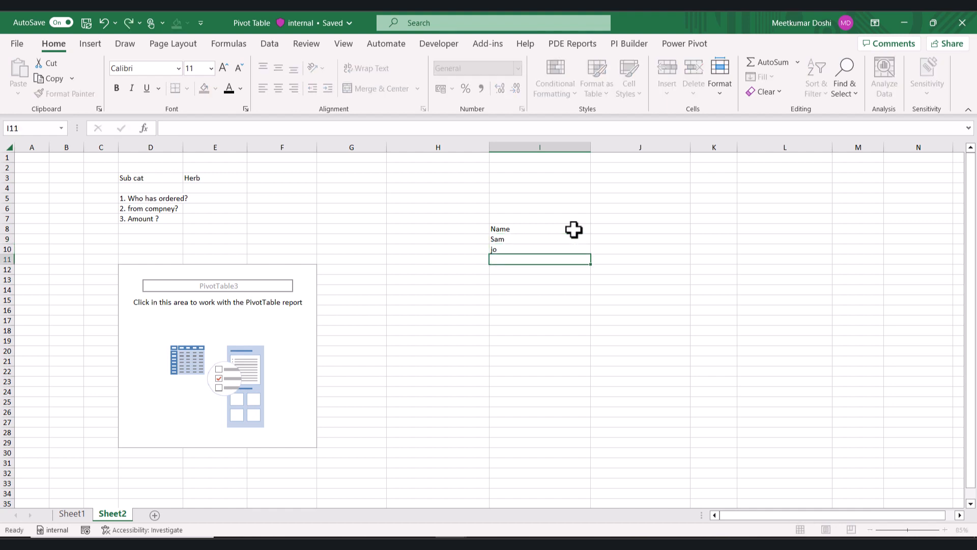
key("Up")
type("Jon")
key("Return")
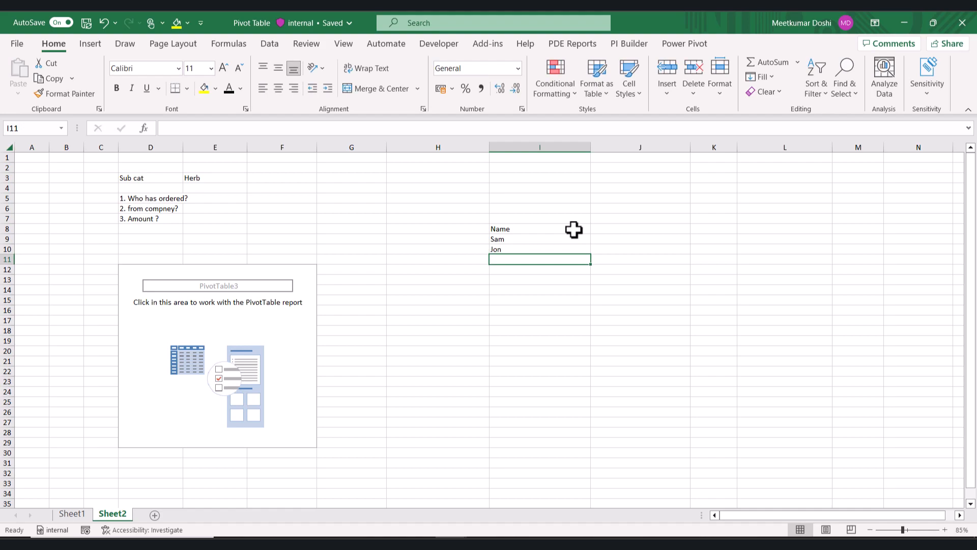
Inspect the ordered_by column's filter values on Sheet1.
left_click(82, 513)
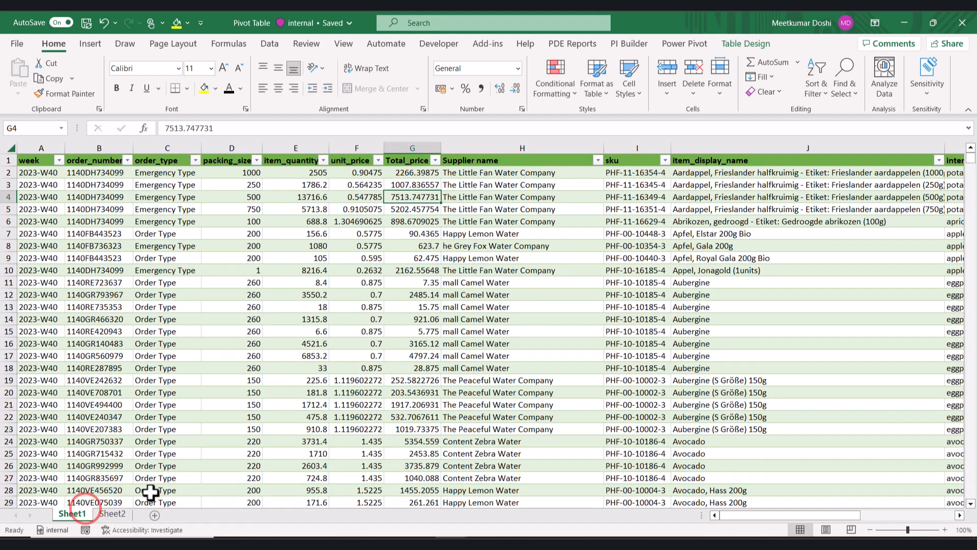
scroll(766, 338, "right", 6)
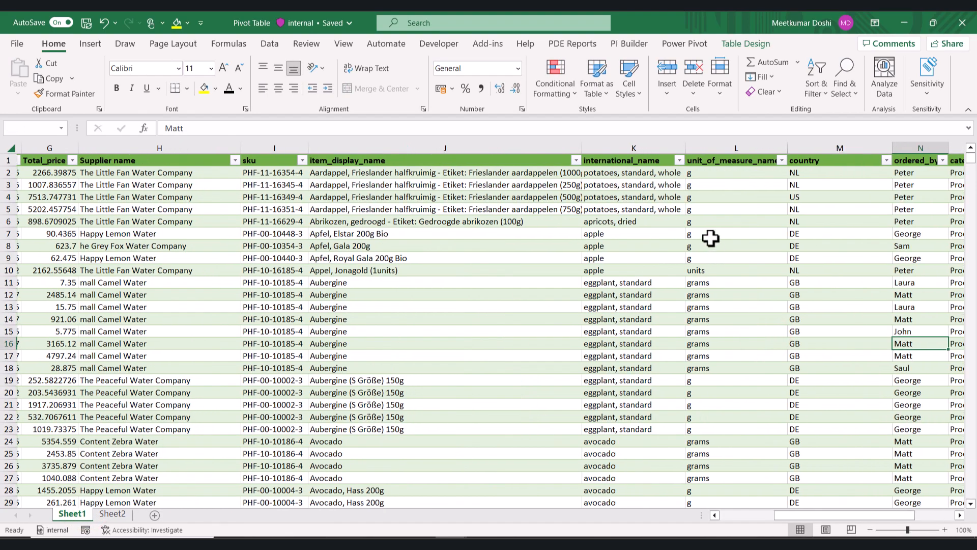
left_click(682, 186)
left_click(719, 161)
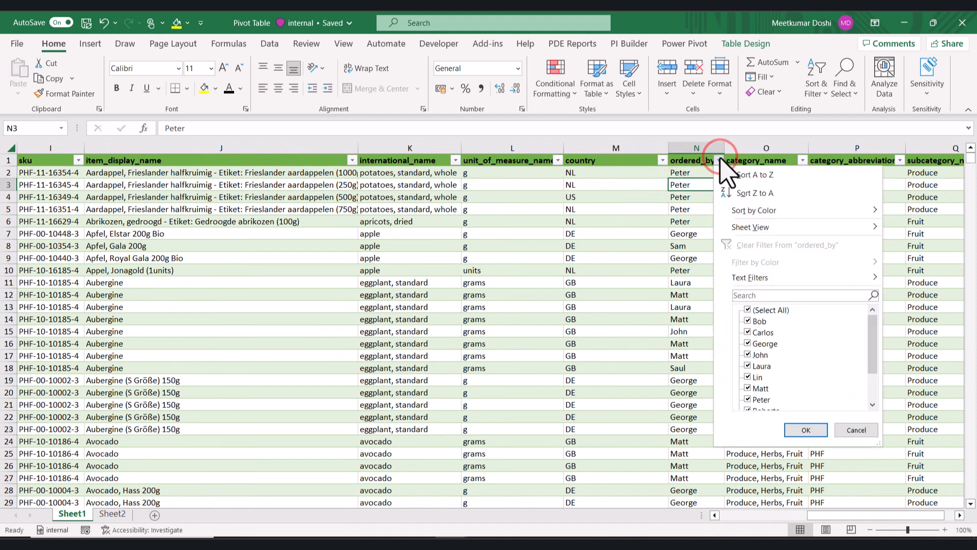
Relate row 8 beside the Name heading on Sheet2, cells J8 to N8, to the Supplier name column on Sheet1.
left_click(113, 513)
left_click(113, 513)
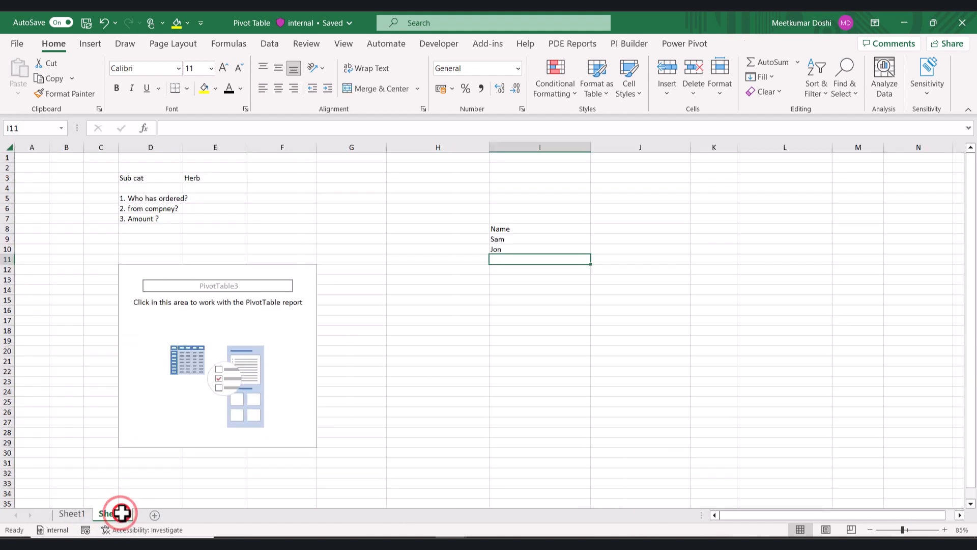
left_click(599, 227)
left_click_drag(600, 227, 900, 224)
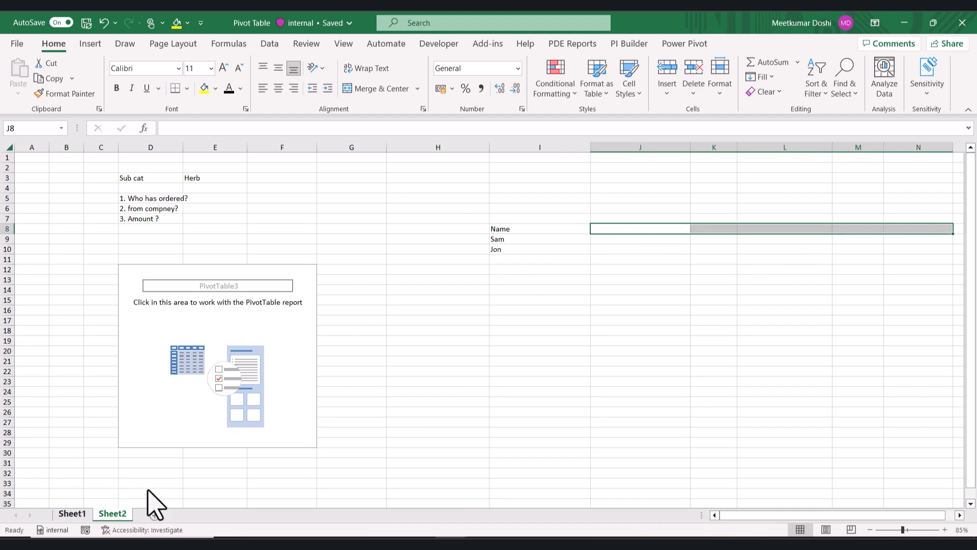
left_click(71, 514)
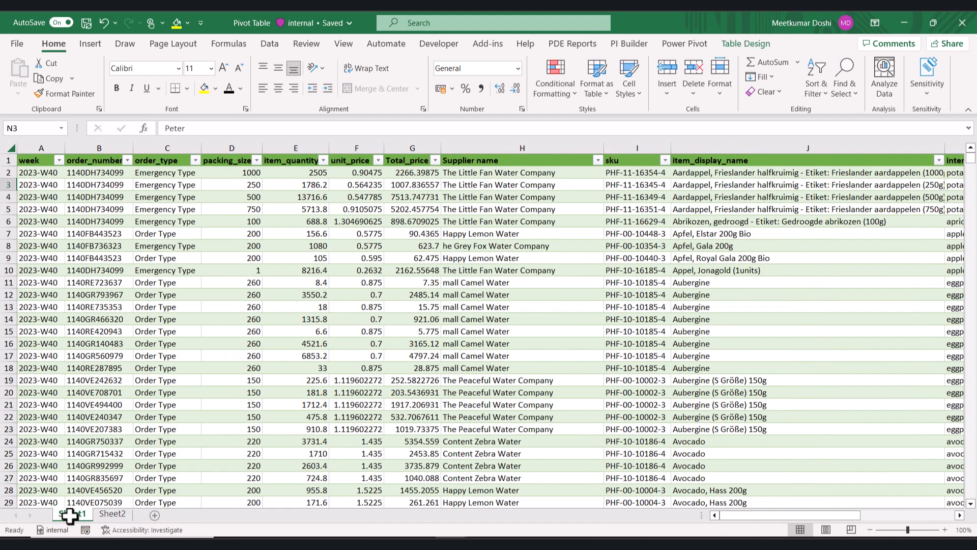
left_click(524, 185)
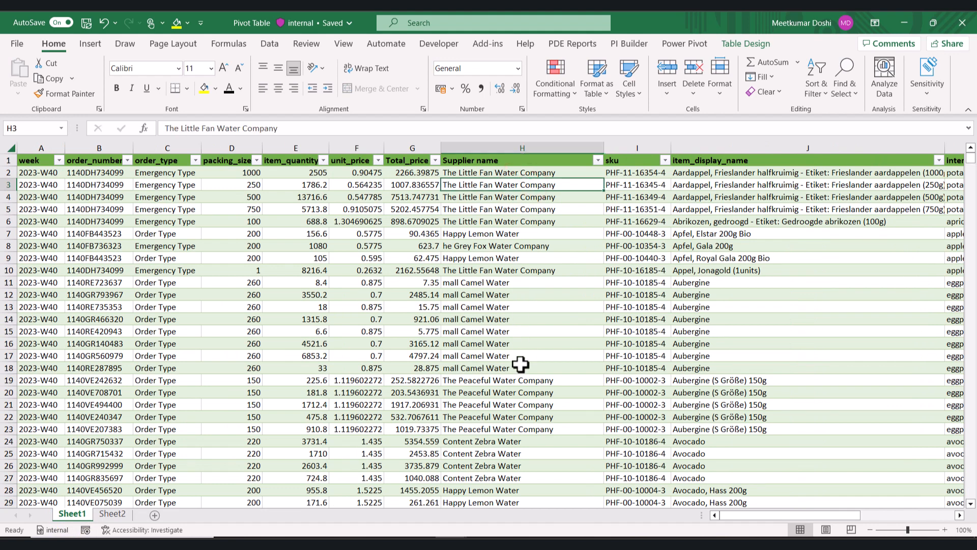
left_click(114, 514)
left_click_drag(640, 229, 939, 223)
left_click(615, 227)
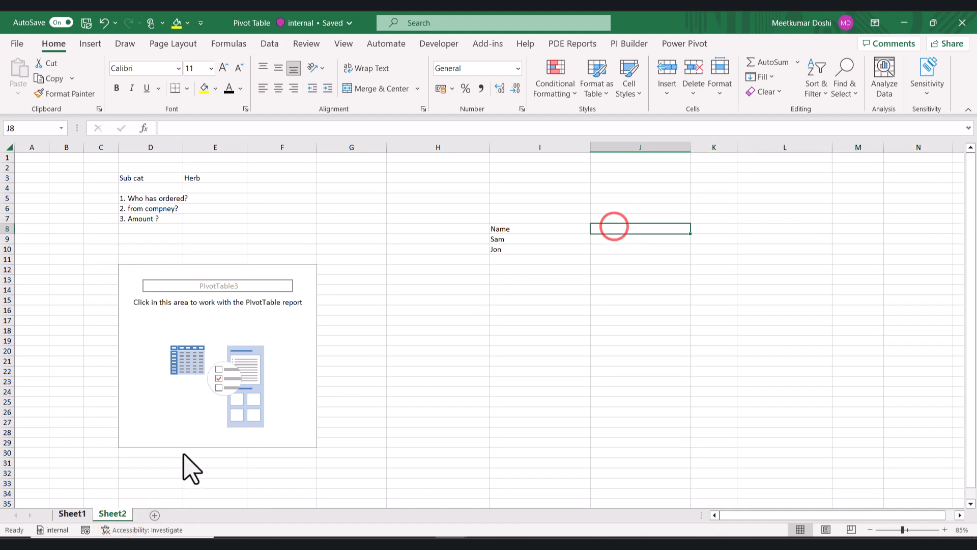
left_click(72, 515)
left_click(482, 207)
left_click(597, 161)
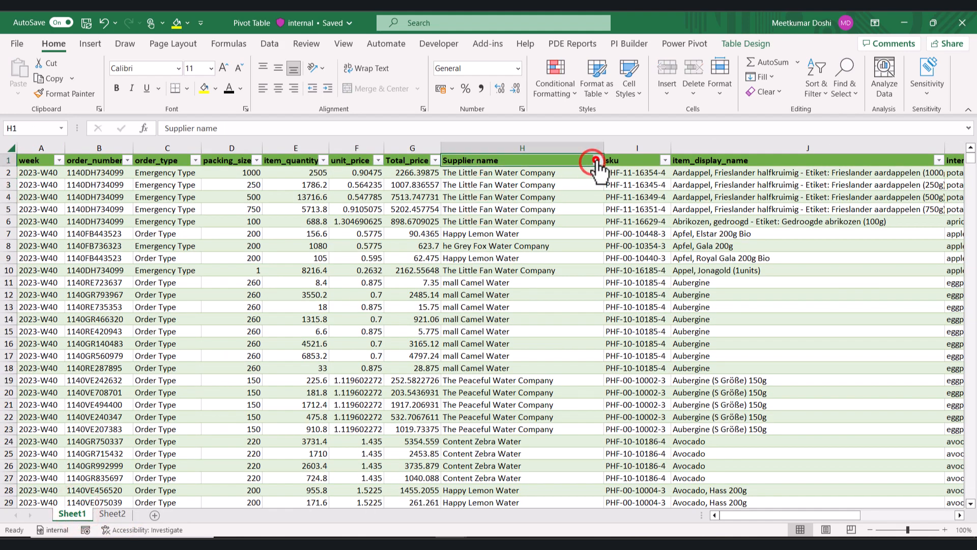
left_click(626, 295)
type("li")
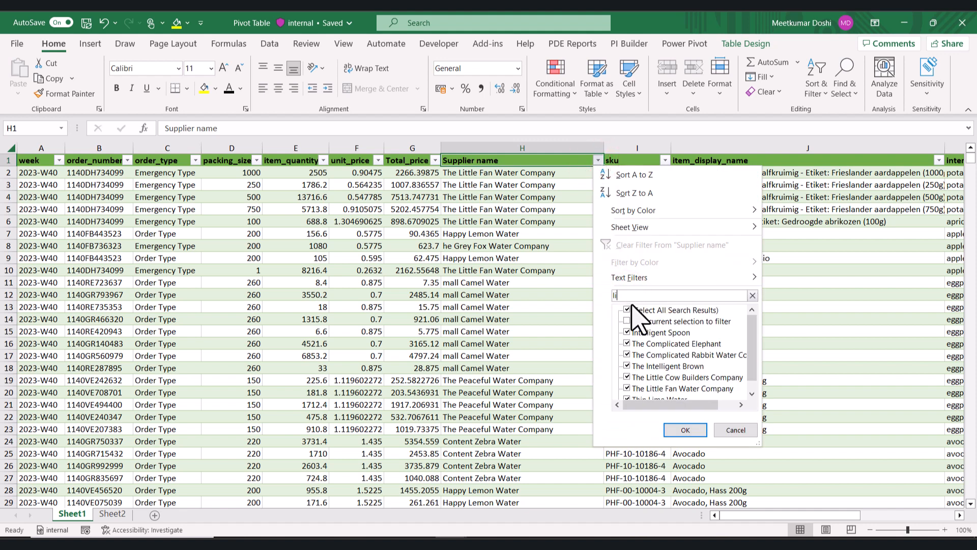
key("BackSpace")
key("BackSpace")
left_click(649, 311)
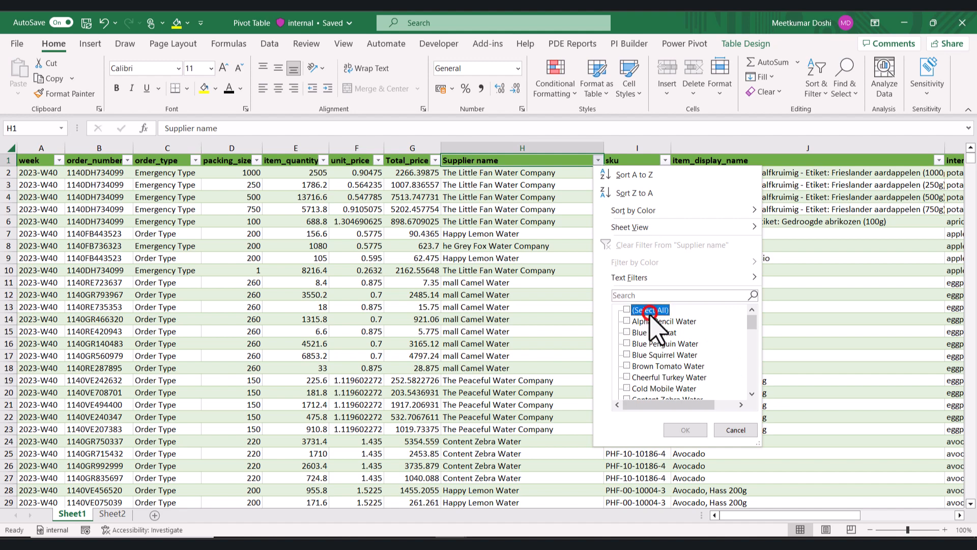
left_click(649, 317)
left_click(823, 267)
left_click(824, 265)
Filter the subcategory_name column on Sheet1 to show only Herbs.
key("Right")
key("Right")
key("Right")
key("Right")
key("Right")
key("Right")
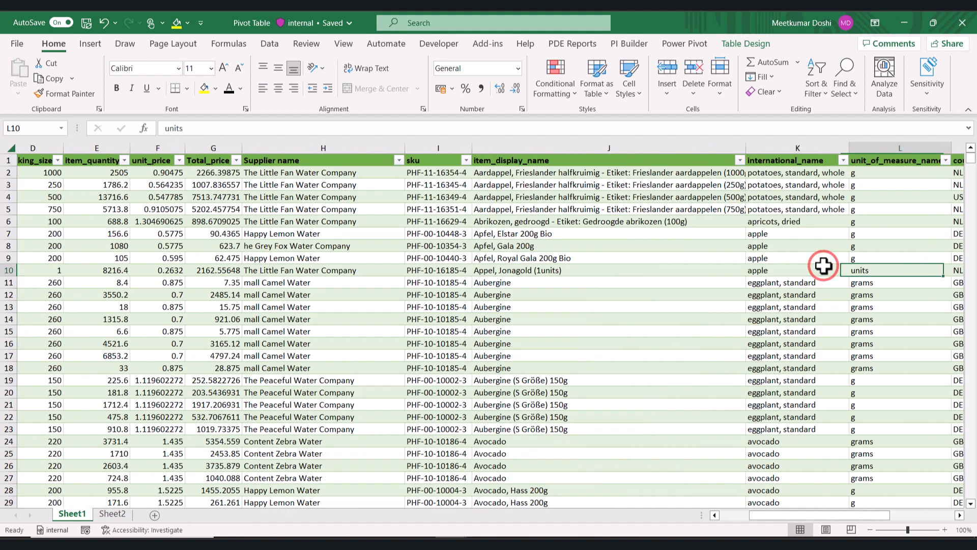
key("Home")
key("Up")
key("Up")
key("Up")
key("Up")
key("Up")
key("Up")
key("Up")
key("Up")
key("Up")
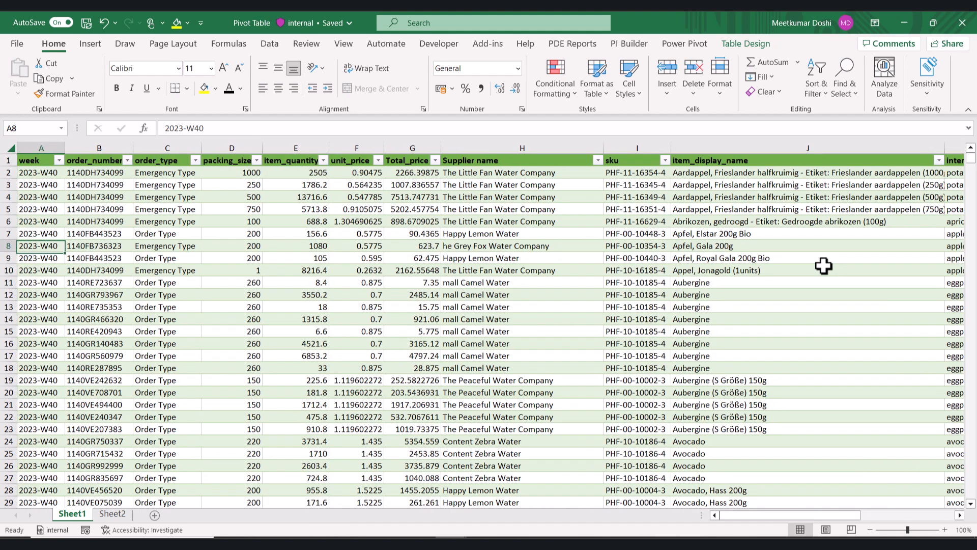
key("ctrl+Right")
key("alt+Down")
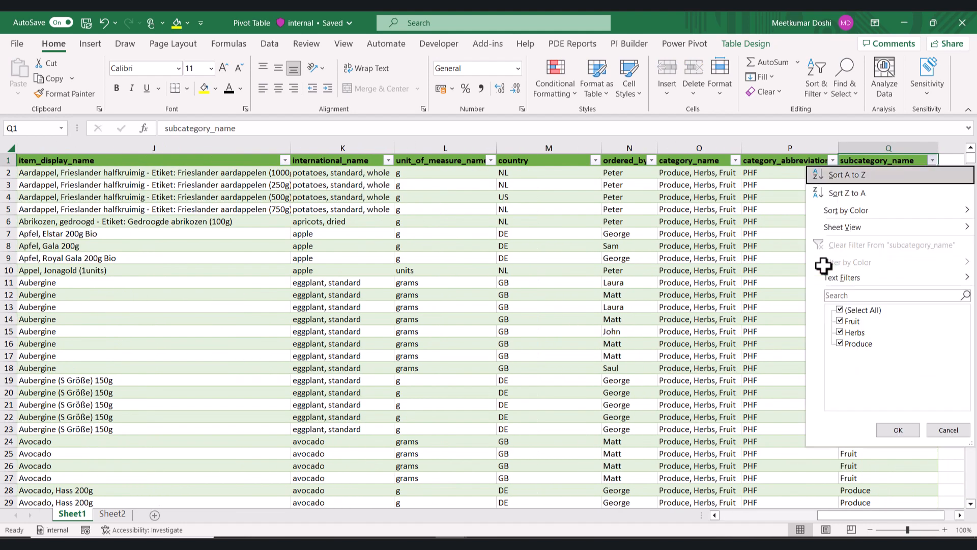
key("Down")
key("Down")
key("Down")
key("Down")
key("Down")
key("Down")
key("Down")
key("space")
key("Down")
key("Down")
key("space")
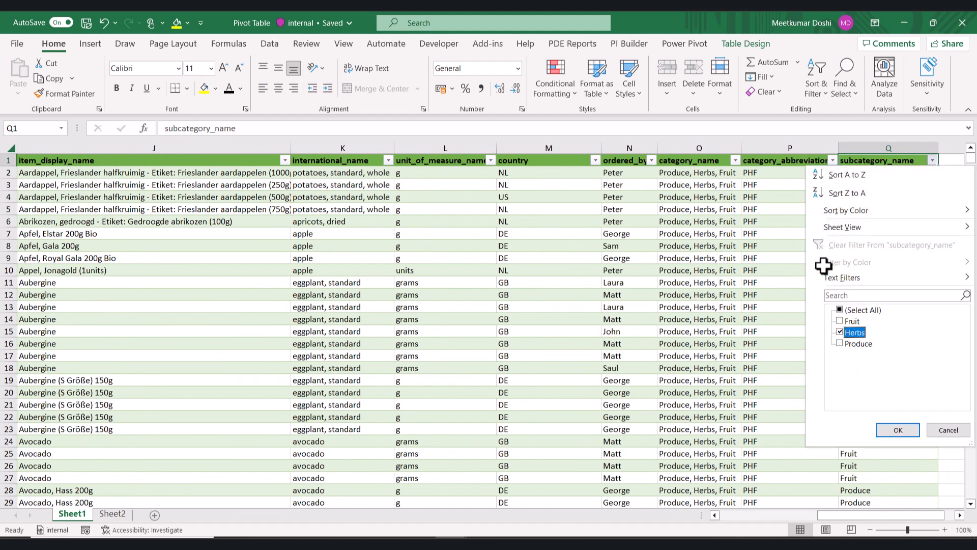
key("Return")
Examine the ordered_by column of the herb-filtered table to find who ordered herbs.
key("Left")
key("Left")
key("Left")
key("Left")
key("Left")
key("Left")
key("Left")
key("Right")
key("Right")
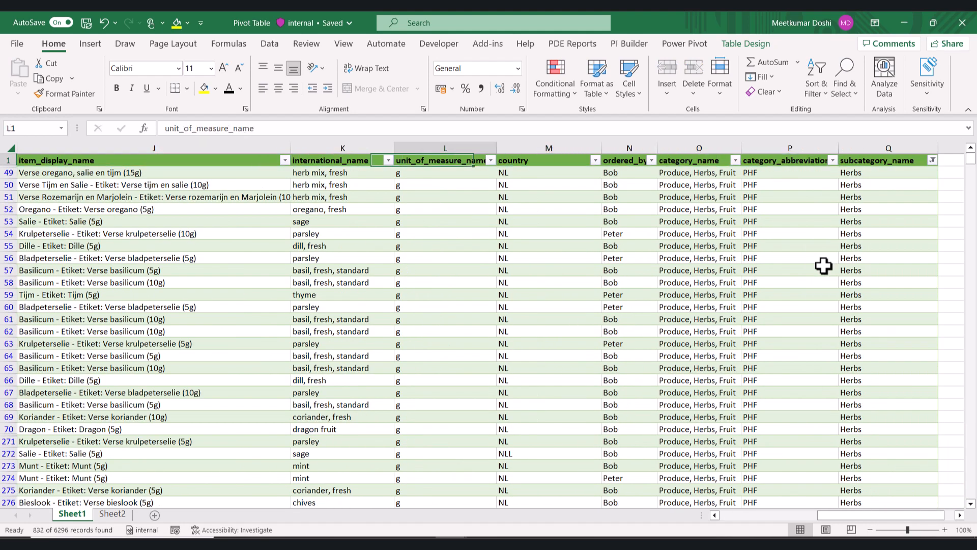
key("Right")
key("Right")
key("Right")
key("Left")
key("Down")
key("Down")
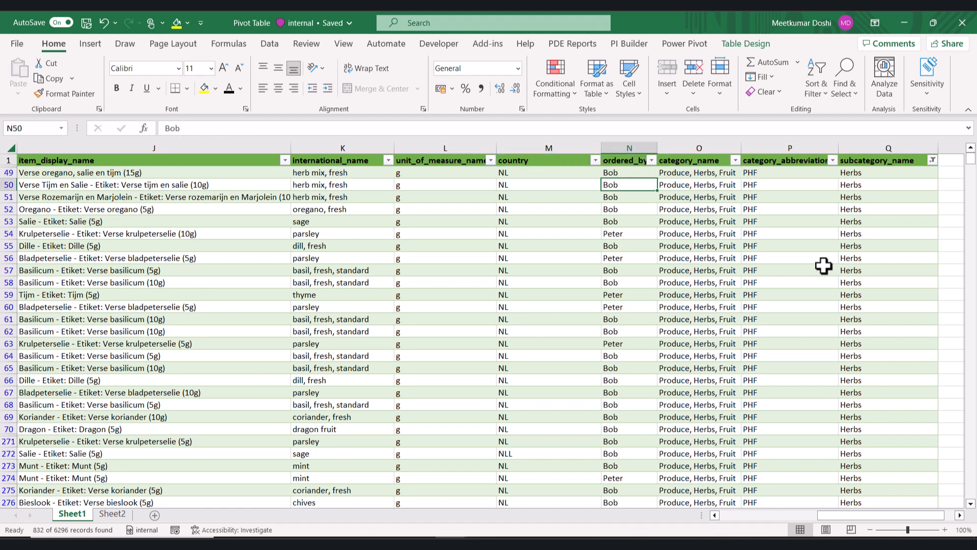
Replace the sample names under the Name heading on Sheet2 with the first herb orderer's name in I9.
left_click(113, 515)
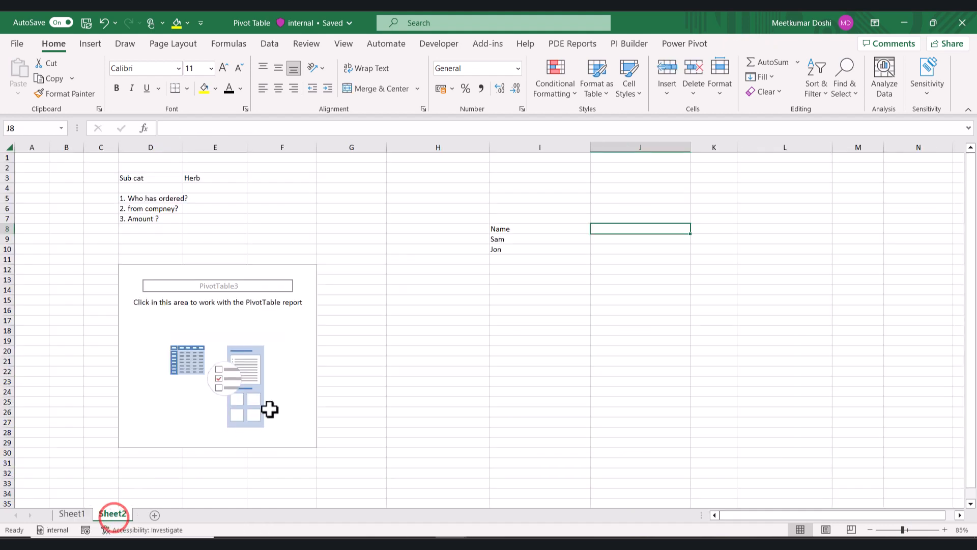
left_click(513, 238)
type("bob")
key("Return")
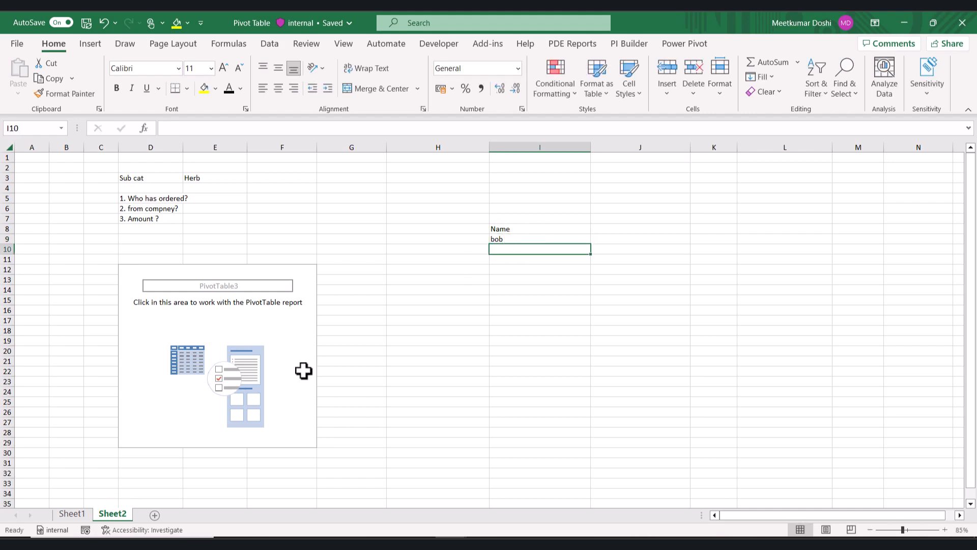
Look through the filtered ordered_by column on Sheet1 and enter two more herb orderers' names in I10:I11 on Sheet2.
left_click(72, 514)
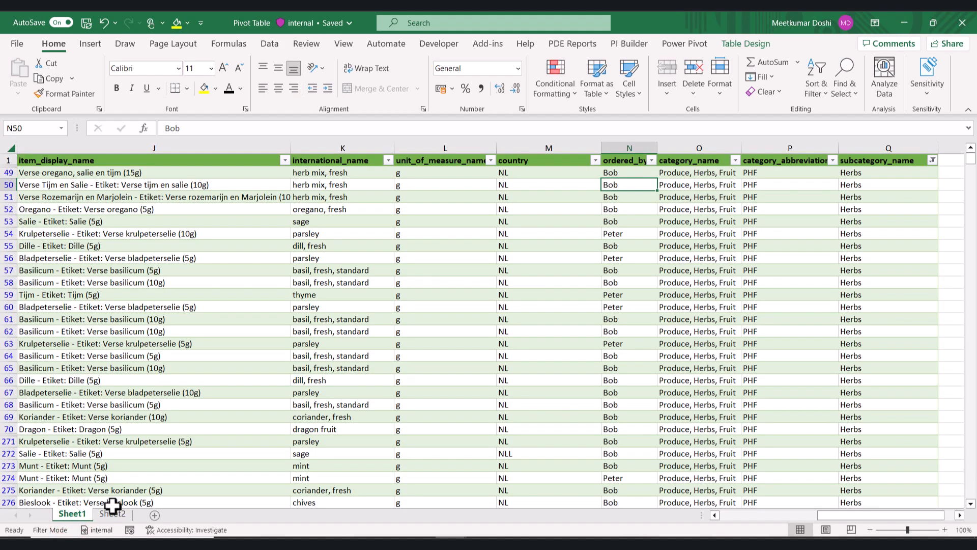
scroll(627, 392, "down", 9)
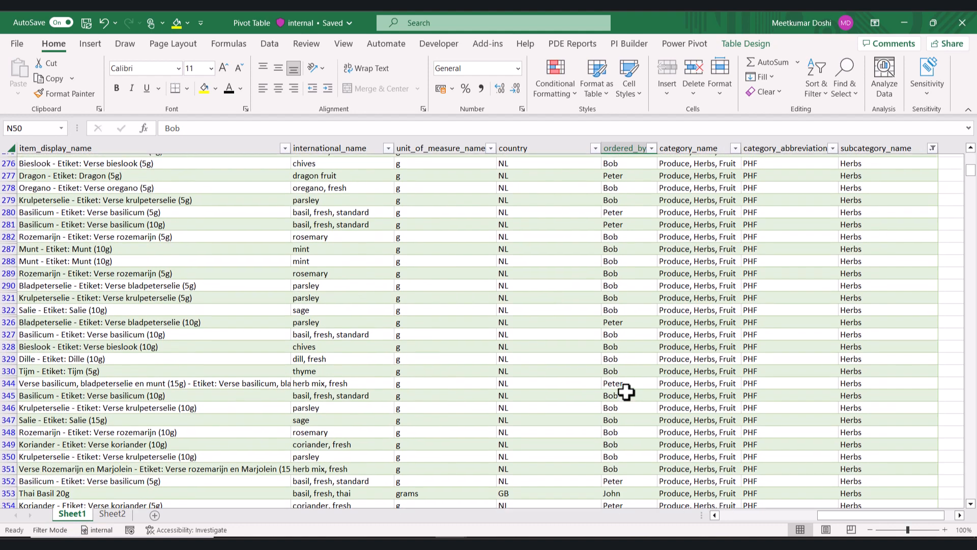
scroll(627, 392, "up", 9)
left_click(113, 514)
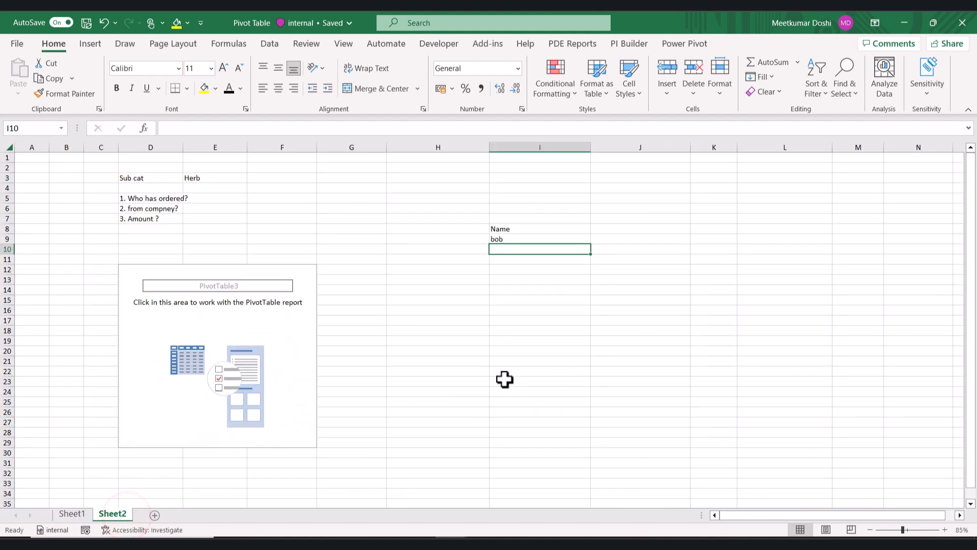
type("peter")
key("Return")
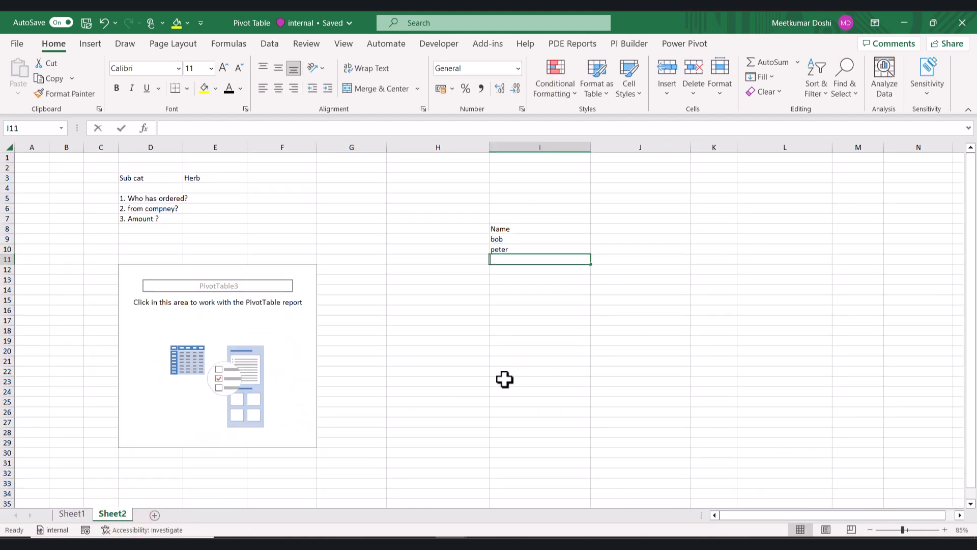
type("Joh")
key("Up")
Filter the Supplier name column on Sheet1 to show only Alpha Pencil Water and Green Ostrich Water.
key("Up")
key("Up")
key("Right")
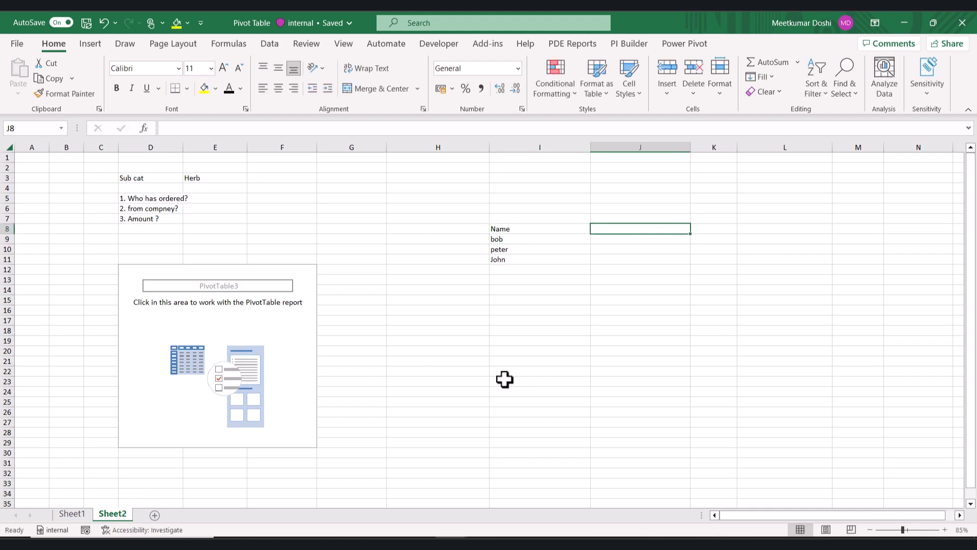
left_click(71, 515)
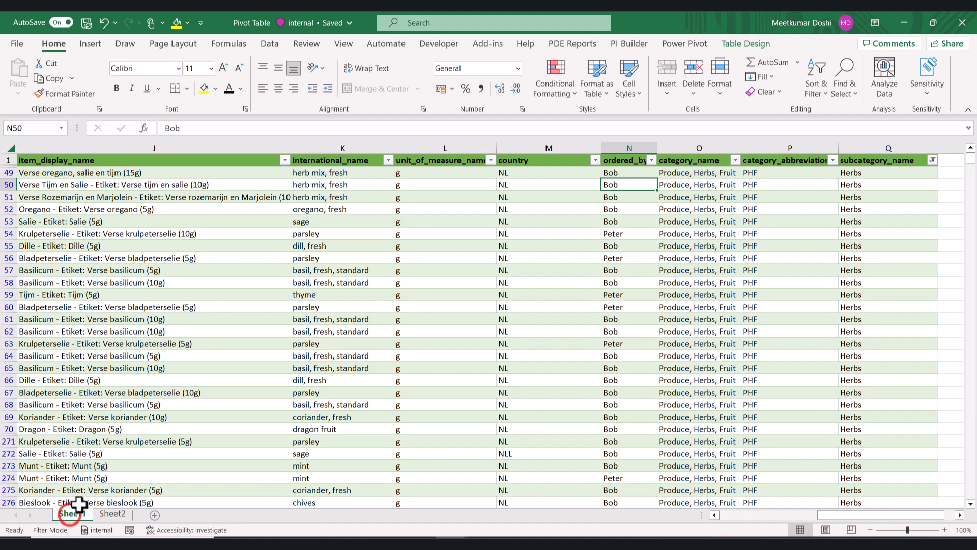
left_click(316, 233)
key("Right")
scroll(354, 234, "left", 4)
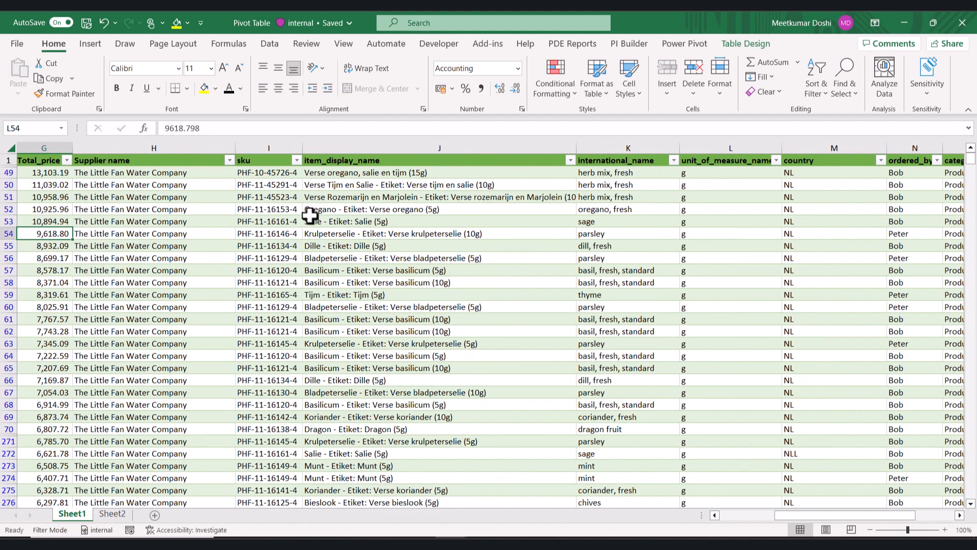
left_click(276, 199)
left_click(286, 160)
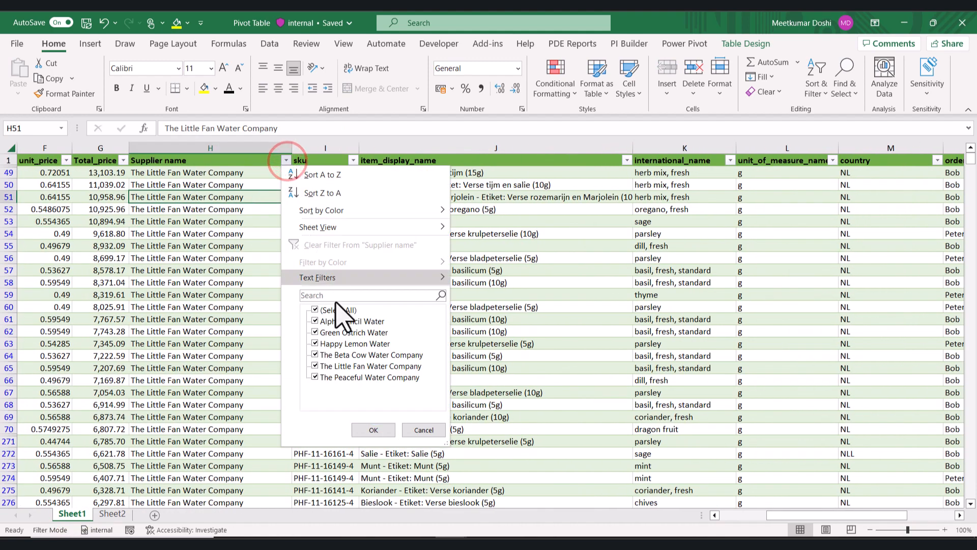
left_click(338, 310)
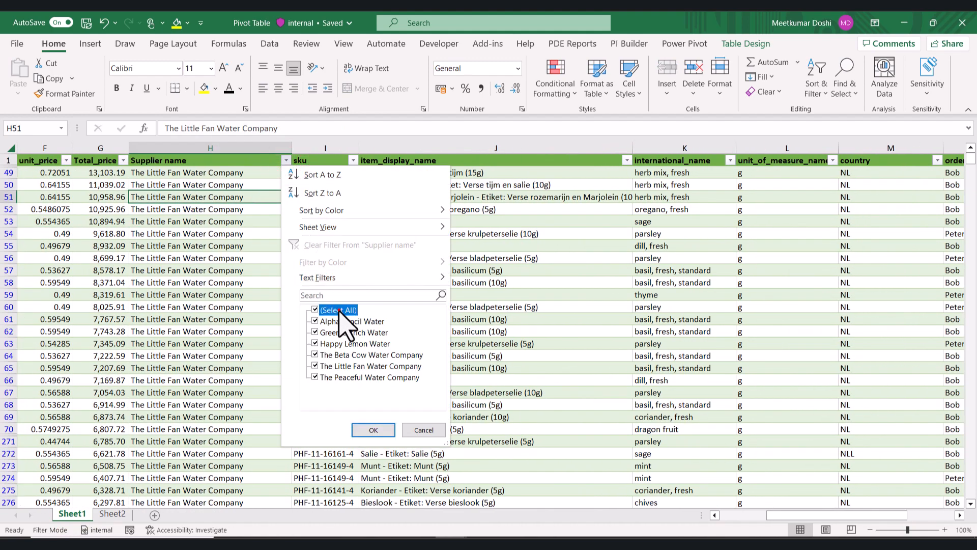
left_click(341, 322)
left_click(345, 332)
left_click(373, 431)
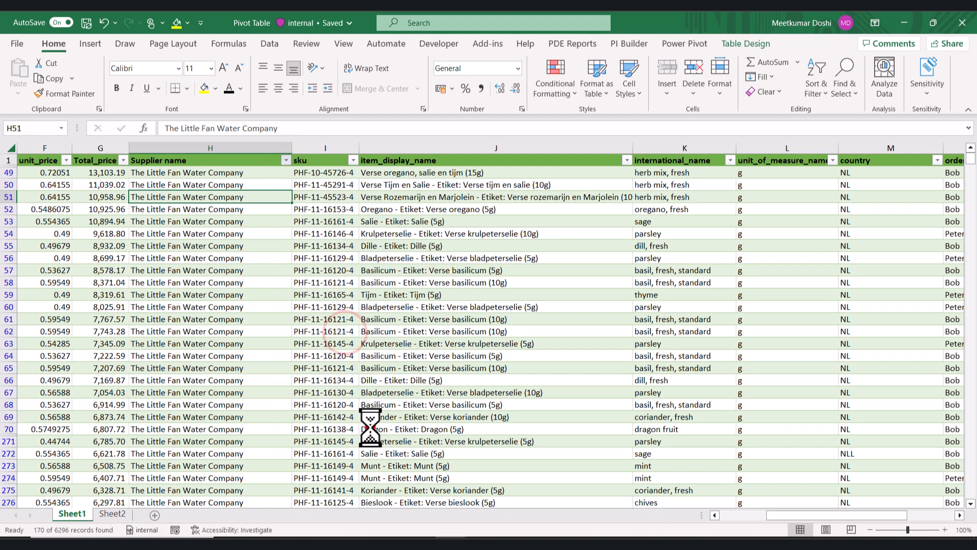
Copy the supplier name Green Ostrich Water from Sheet1 into J8 on Sheet2 as a column heading.
double_click(229, 172)
key("Escape")
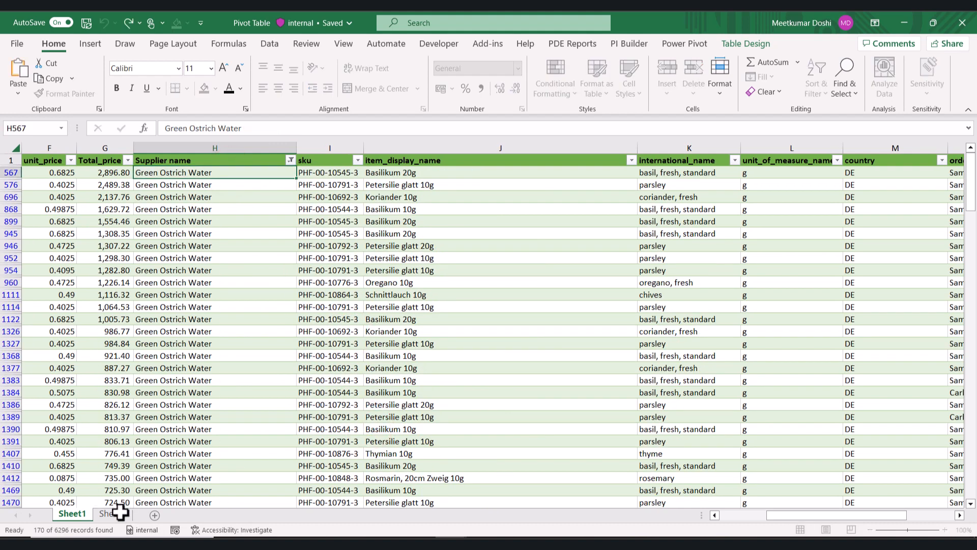
left_click(112, 514)
type("Green Ostrich Water")
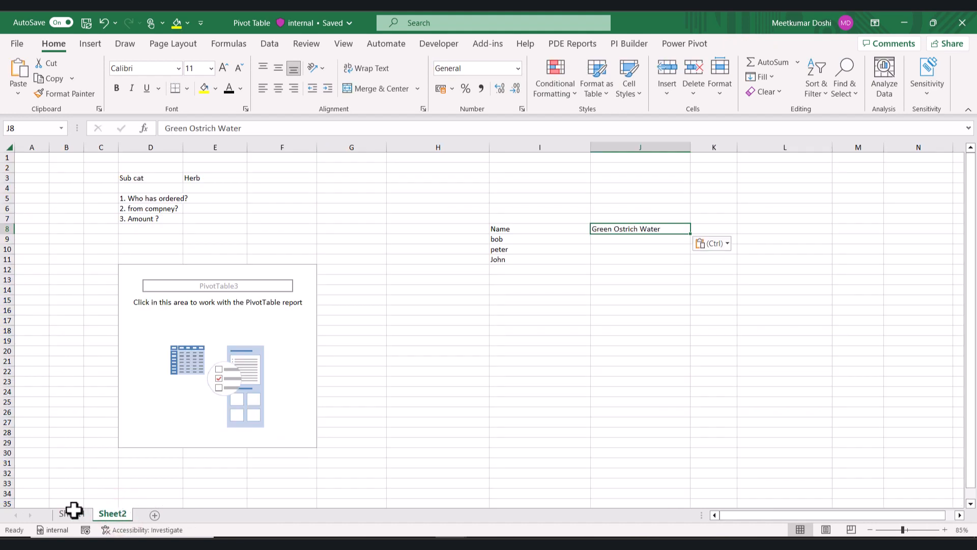
Narrow the Supplier name filter on Sheet1 to Alpha Pencil Water only.
left_click(73, 513)
left_click(203, 221)
left_click(290, 160)
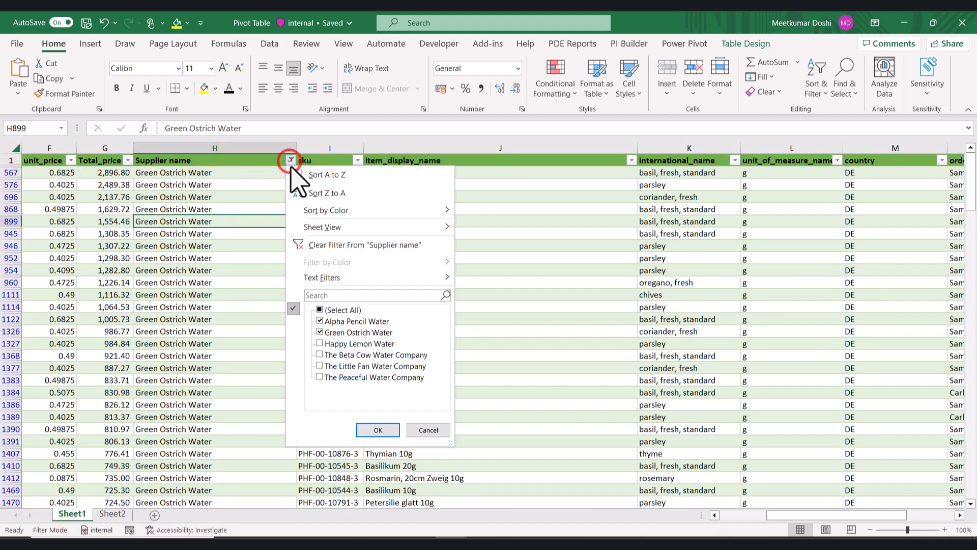
double_click(336, 311)
left_click(337, 321)
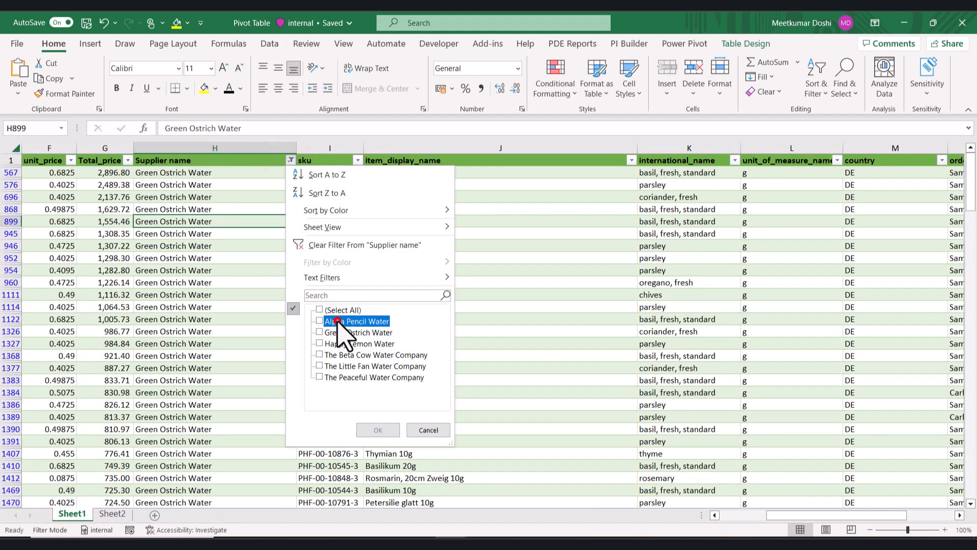
left_click(384, 428)
Copy the supplier name Alpha Pencil Water from Sheet1 into K8 on Sheet2 as the second company heading.
left_click(225, 173)
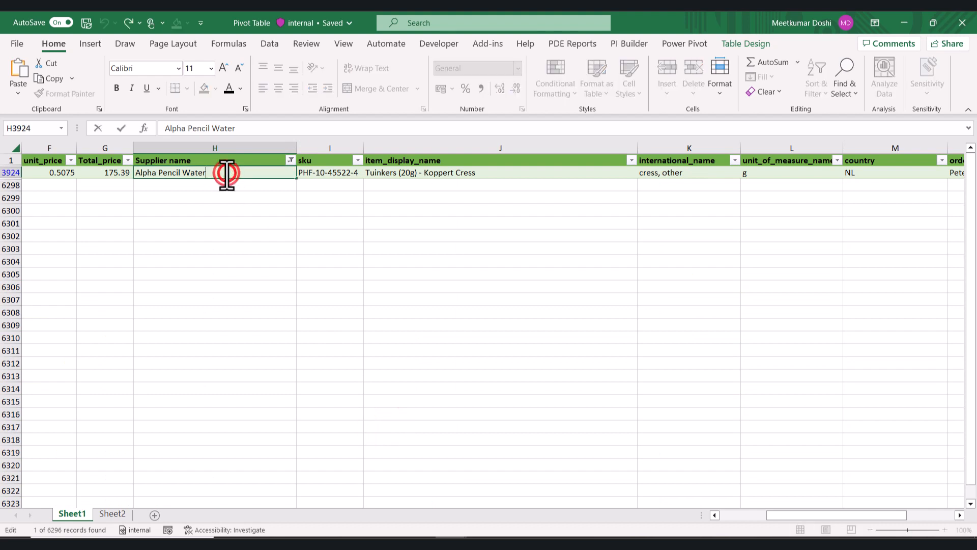
left_click(107, 511)
left_click(705, 228)
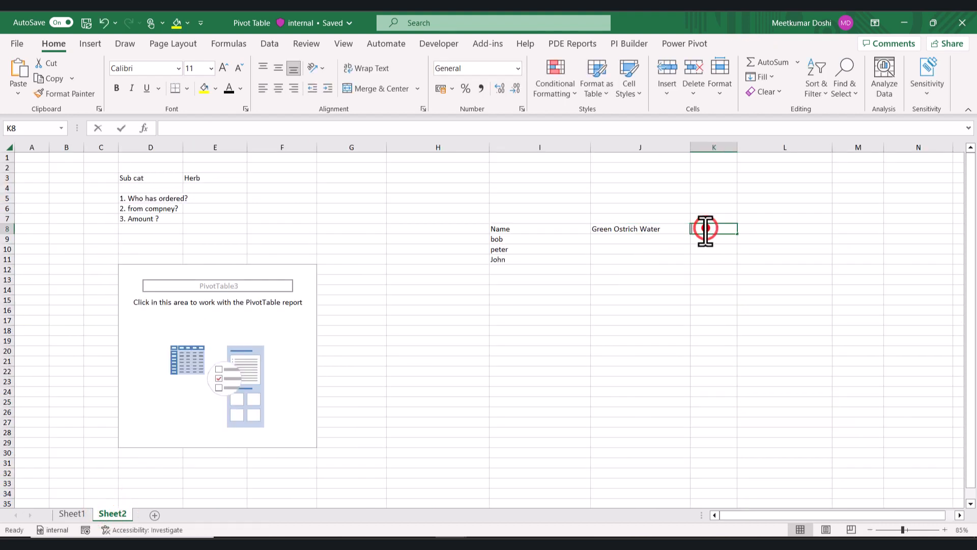
type("Alpha Pencil Water")
left_click(693, 277)
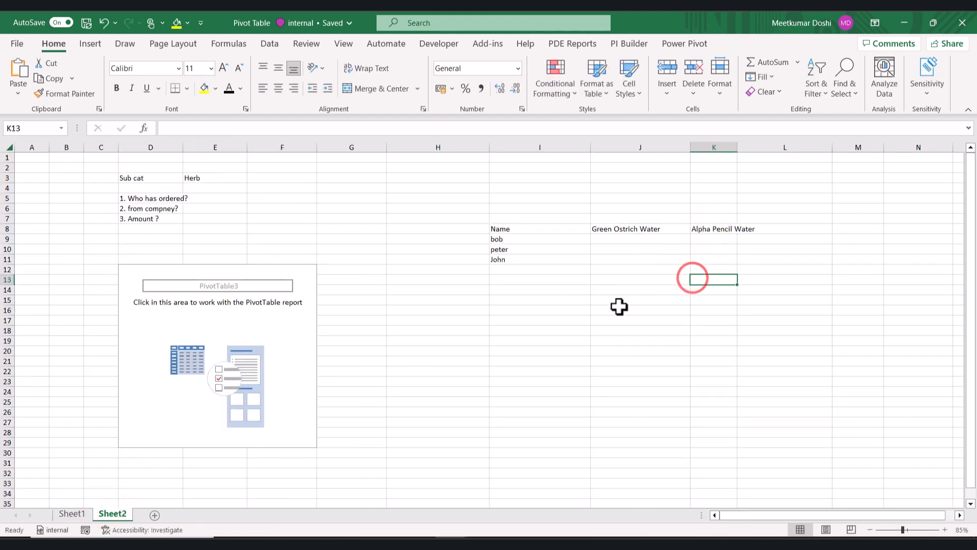
Clear the filter from the Supplier name column on Sheet1.
left_click(62, 515)
left_click(669, 231)
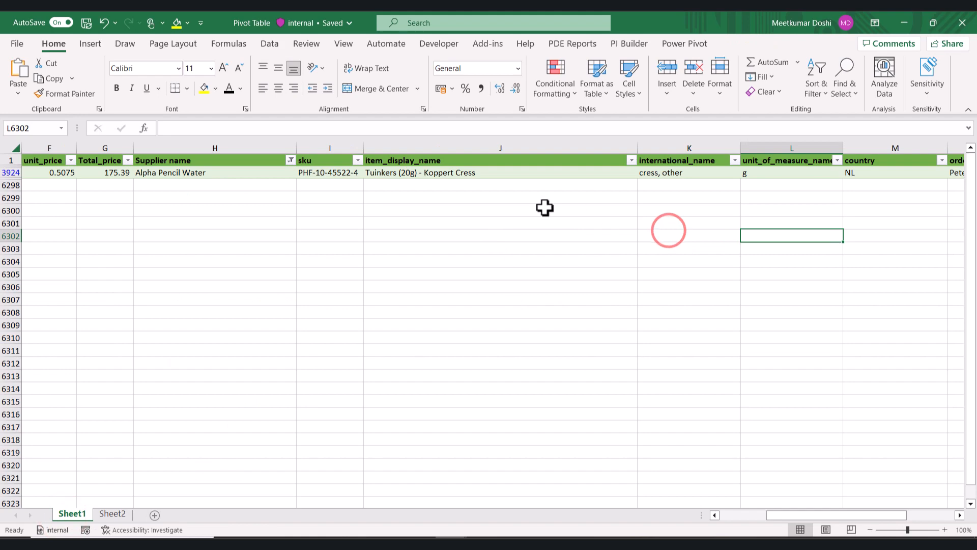
left_click(291, 161)
left_click(333, 245)
Filter the ordered_by column on Sheet1 to show only the orderer listed in I9 on Sheet2.
left_click(834, 205)
key("Right")
key("Right")
key("Right")
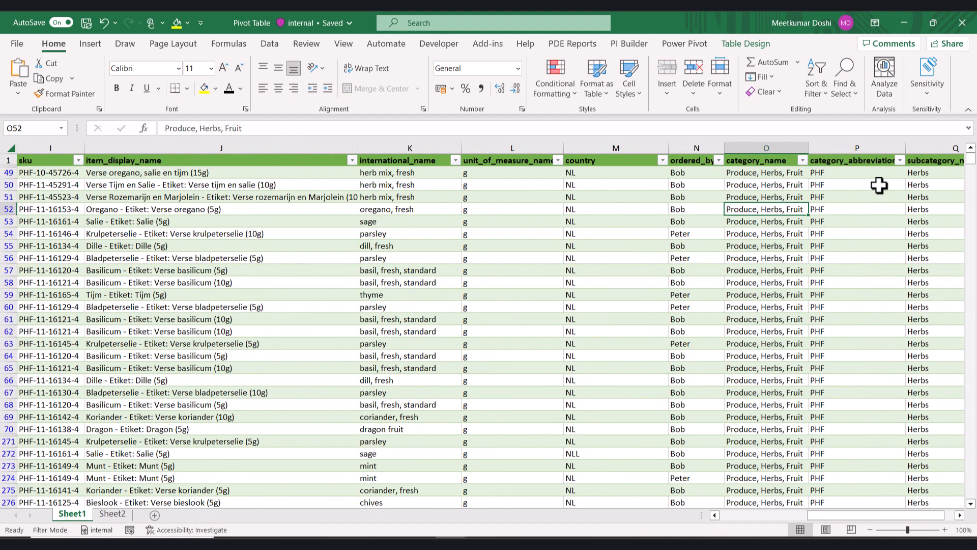
left_click(754, 173)
left_click(719, 160)
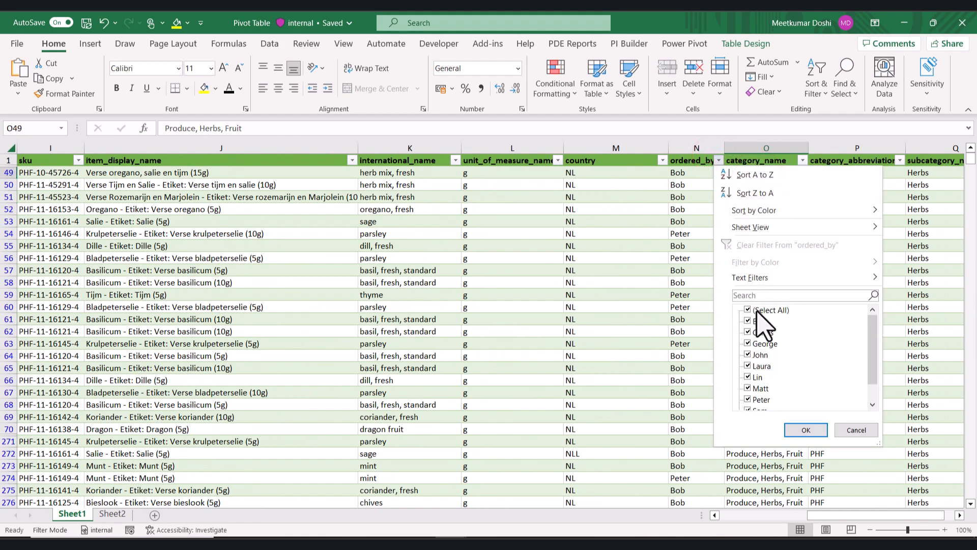
left_click(755, 310)
left_click(754, 321)
left_click(806, 430)
Examine the Supplier name column and its filter list for the first orderer's companies, comparing them with the company headings on Sheet2.
left_click(629, 260)
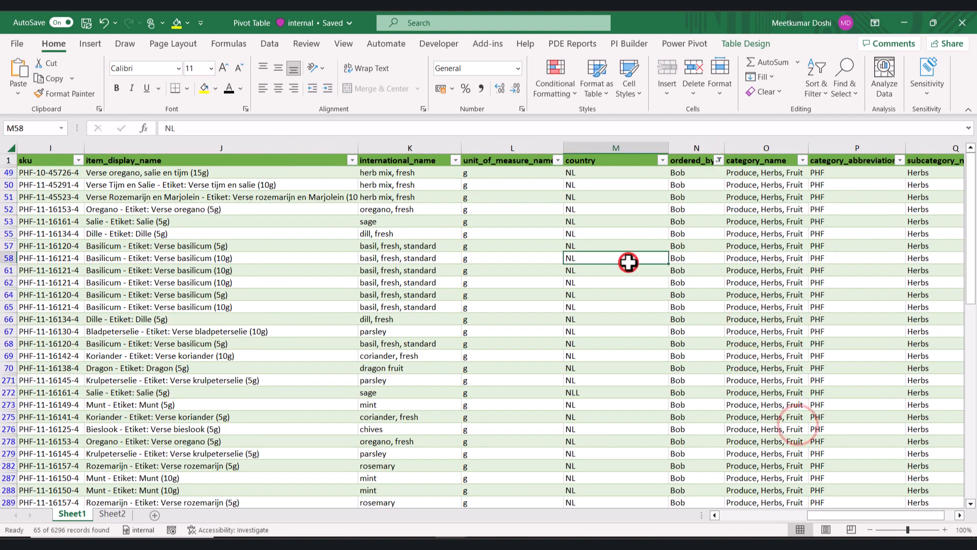
scroll(629, 262, "left", 10)
left_click(538, 198)
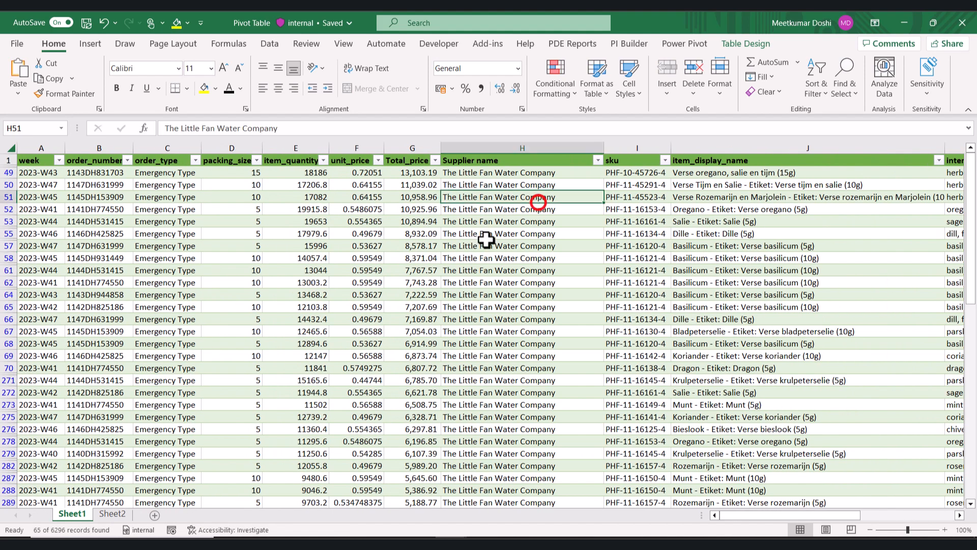
left_click(104, 512)
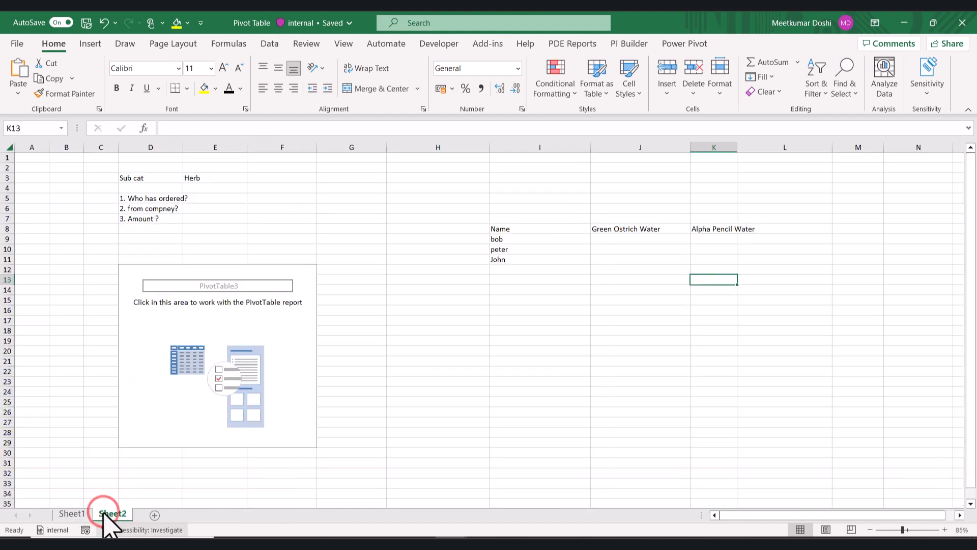
left_click(72, 514)
left_click(436, 221)
left_click(599, 159)
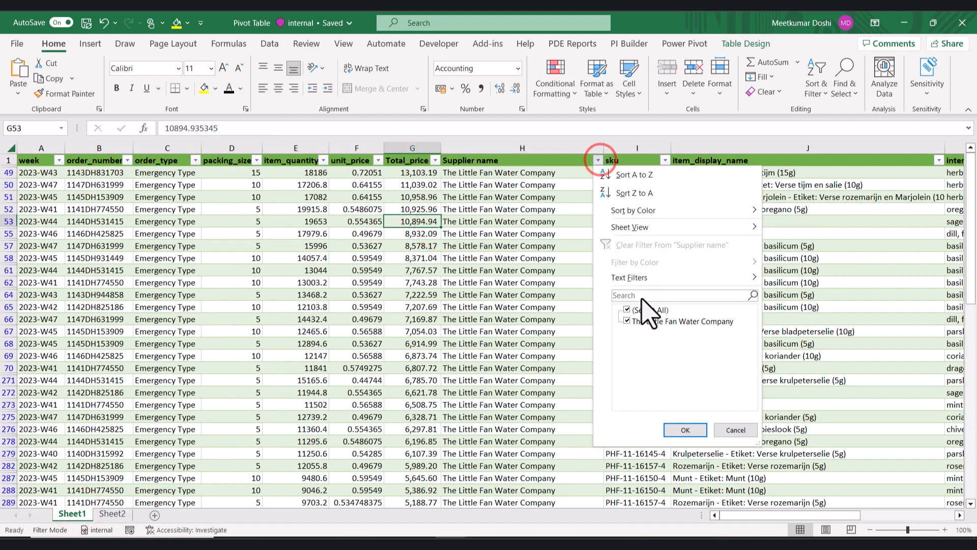
left_click(488, 275)
key("Right")
key("Right")
key("Right")
key("Right")
key("Right")
key("Right")
key("Right")
key("Right")
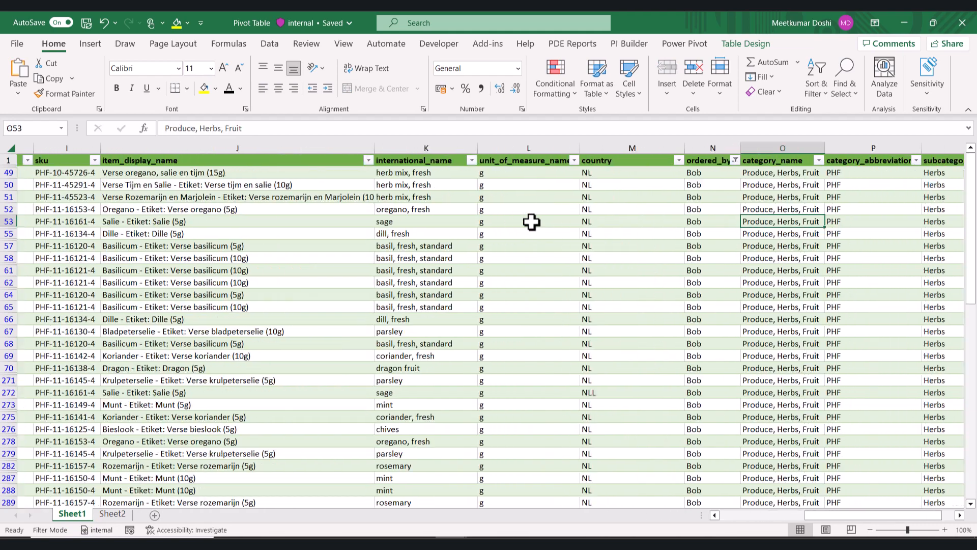
key("Tab")
key("Tab")
key("Tab")
key("Tab")
left_click(515, 198)
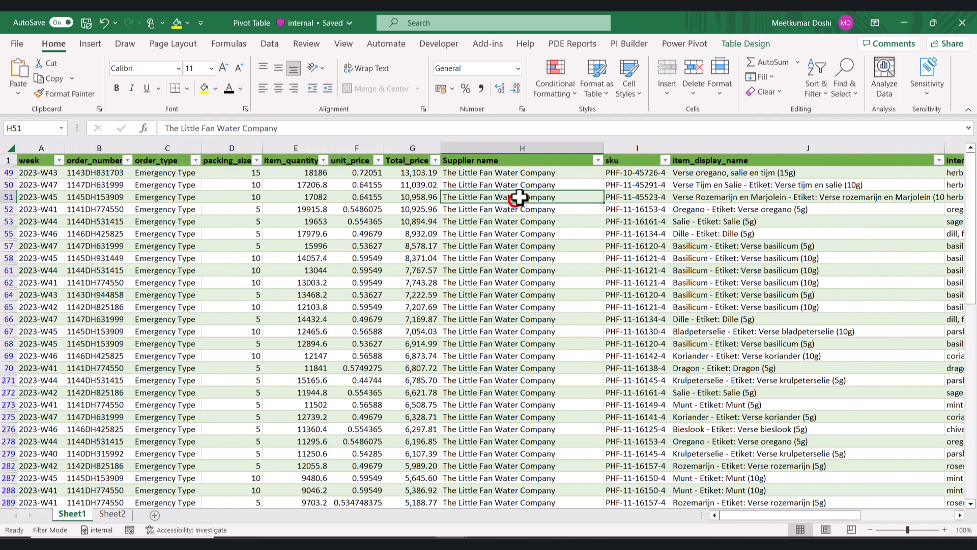
left_click(598, 161)
left_click(457, 284)
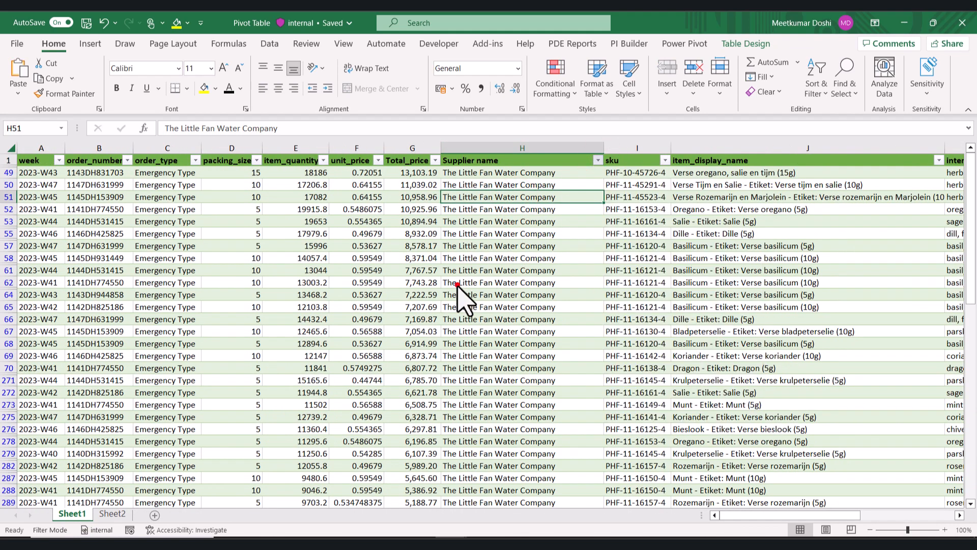
left_click(128, 517)
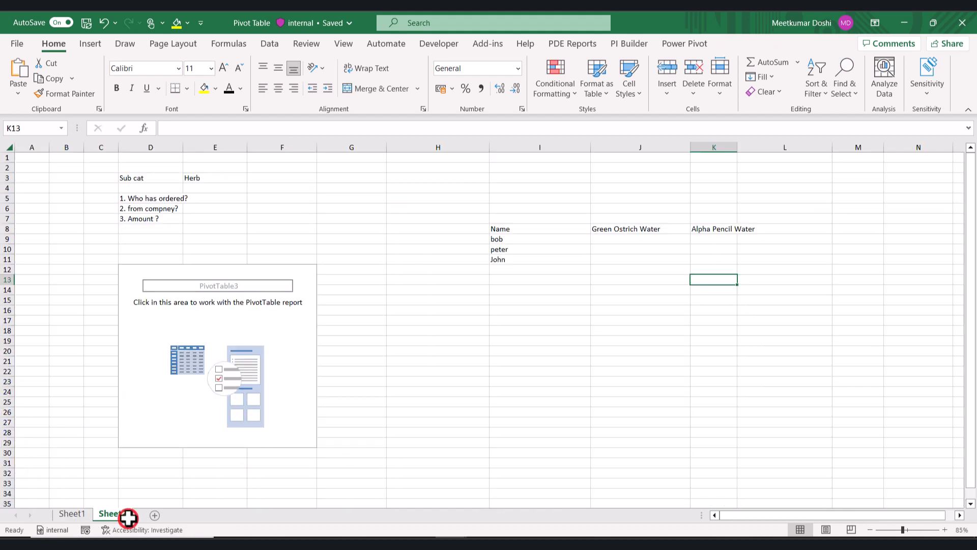
left_click(621, 246)
Change the ordered_by filter on Sheet1 to show only the orderer listed in I10 on Sheet2.
left_click(72, 514)
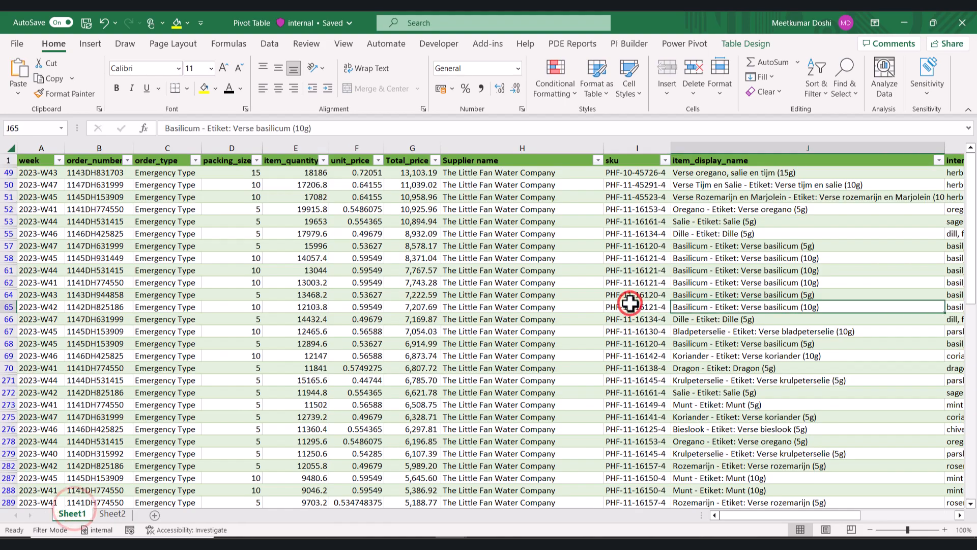
scroll(634, 295, "right", 10)
left_click(684, 187)
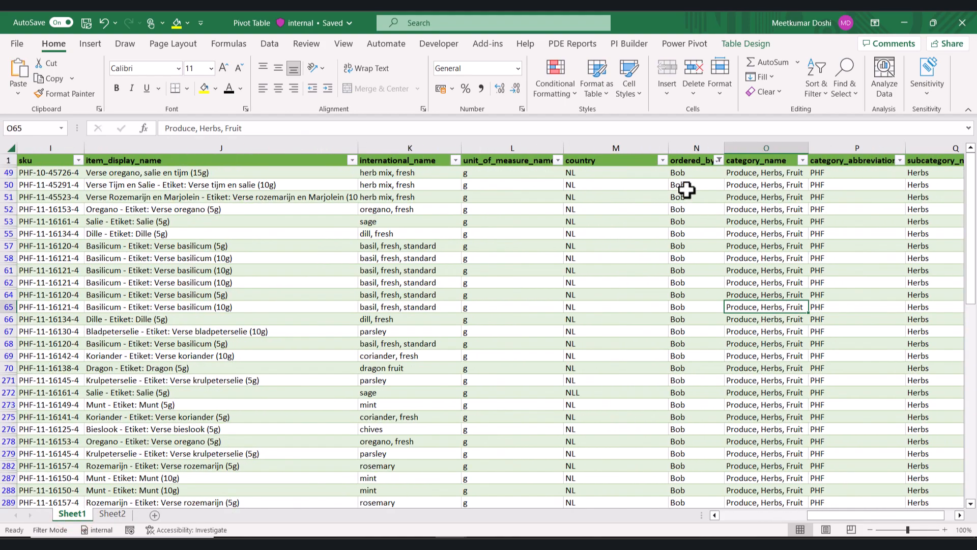
left_click(719, 161)
scroll(768, 346, "down", 1)
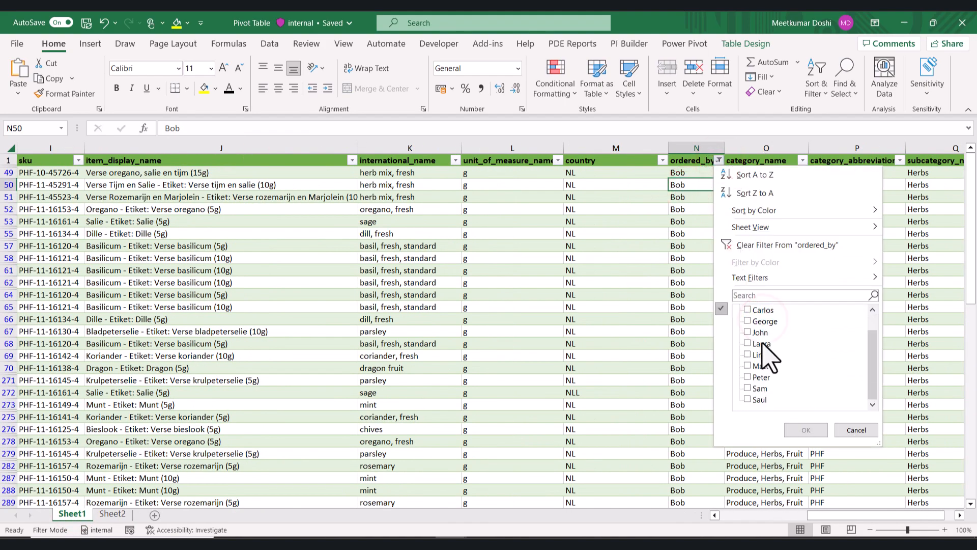
left_click(760, 377)
left_click(799, 429)
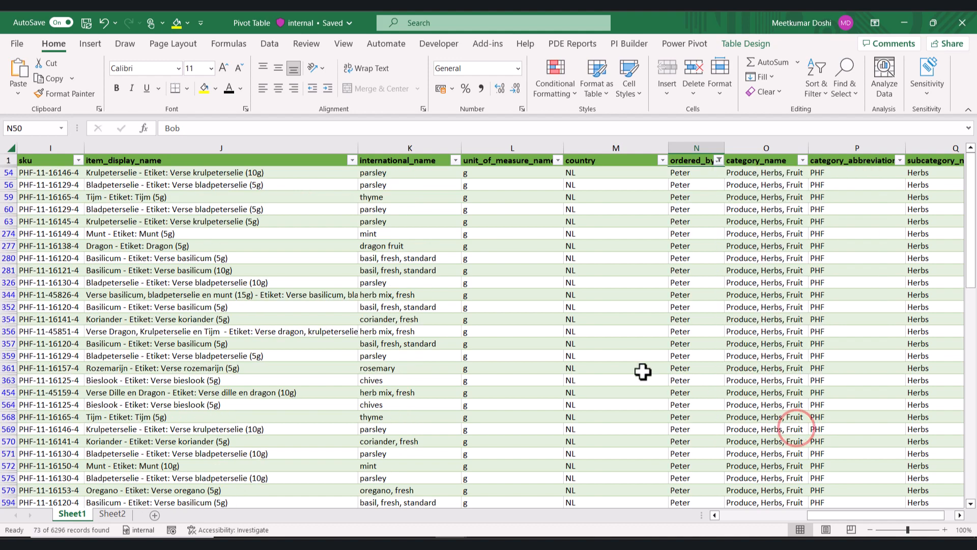
Filter the second orderer's rows by Supplier name to show only Alpha Pencil Water.
left_click(266, 233)
scroll(262, 224, "left", 4)
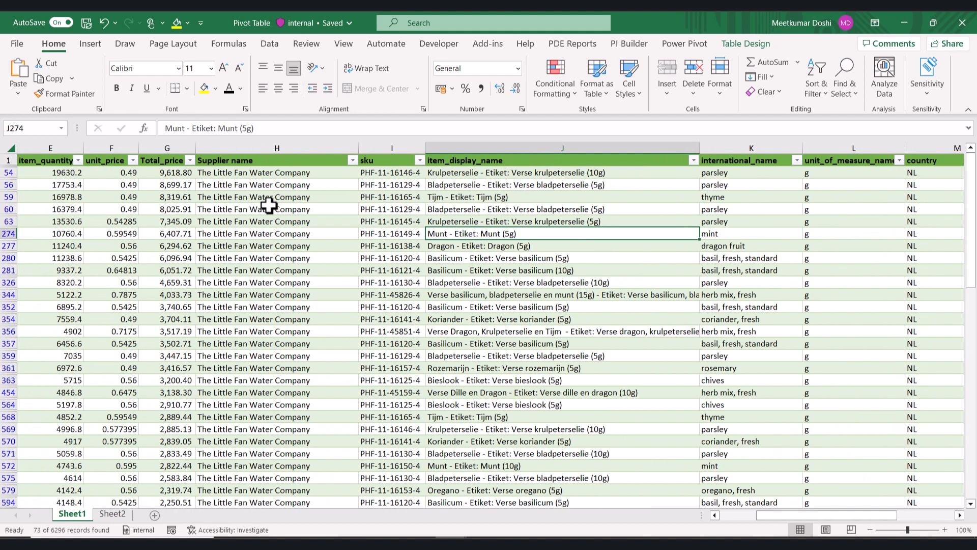
left_click(271, 204)
left_click(353, 161)
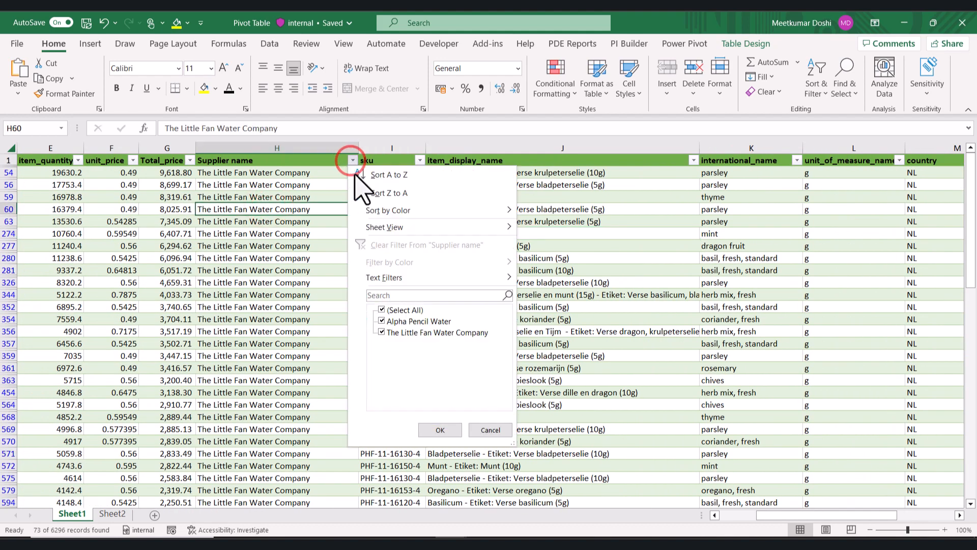
left_click(402, 310)
left_click(392, 322)
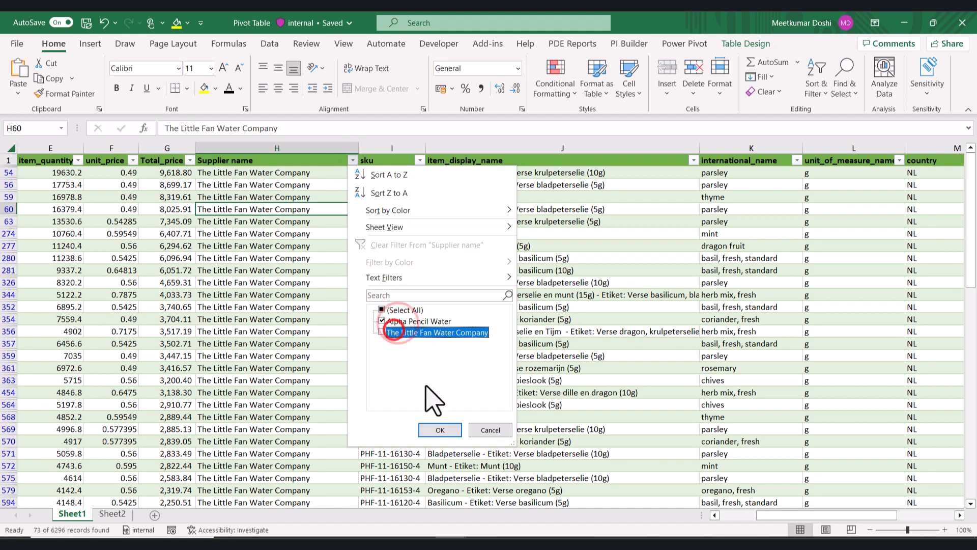
left_click(442, 429)
Copy the Total_price value 175.392 of the Alpha Pencil Water row into K10 on Sheet2.
left_click(399, 287)
left_click(171, 172)
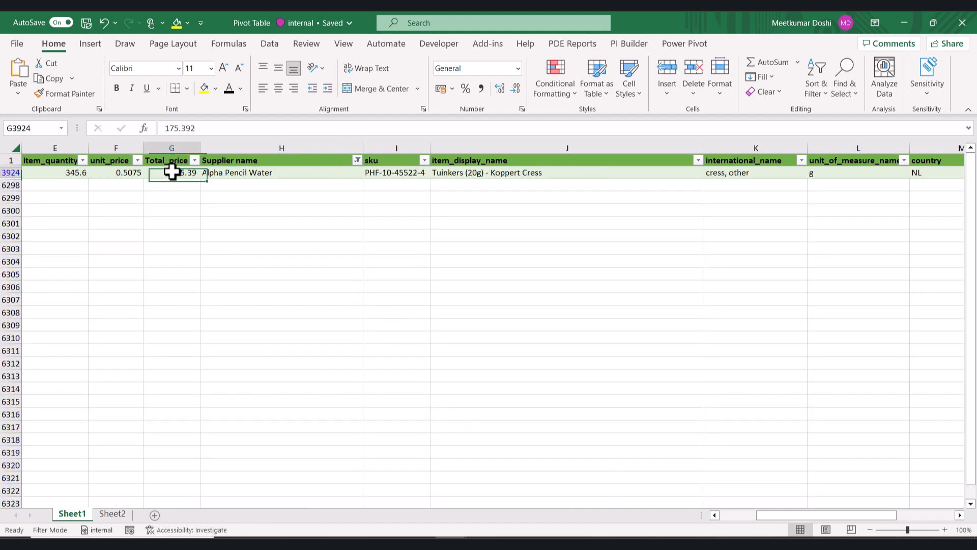
double_click(240, 127)
key("ctrl+c")
left_click(105, 515)
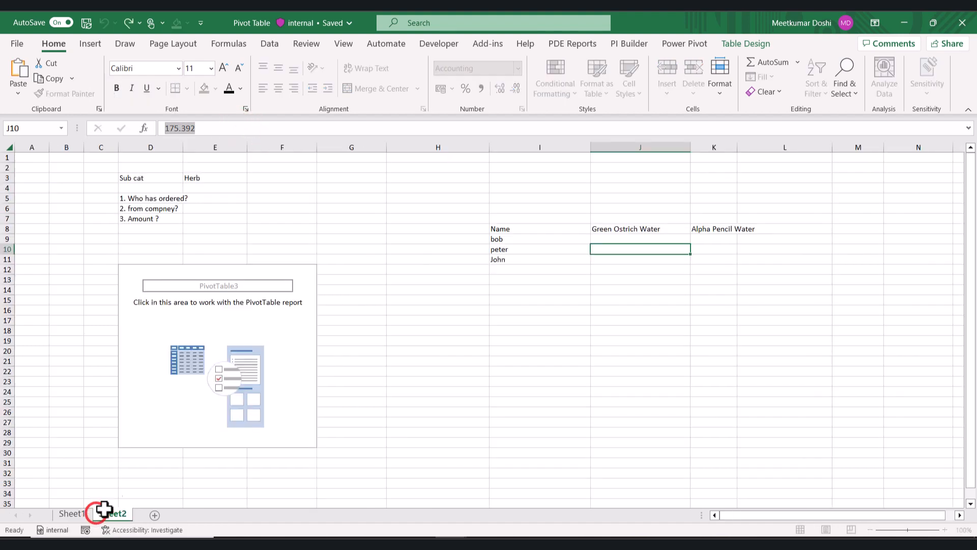
left_click(616, 248)
left_click(714, 249)
key("ctrl+v")
left_click(623, 260)
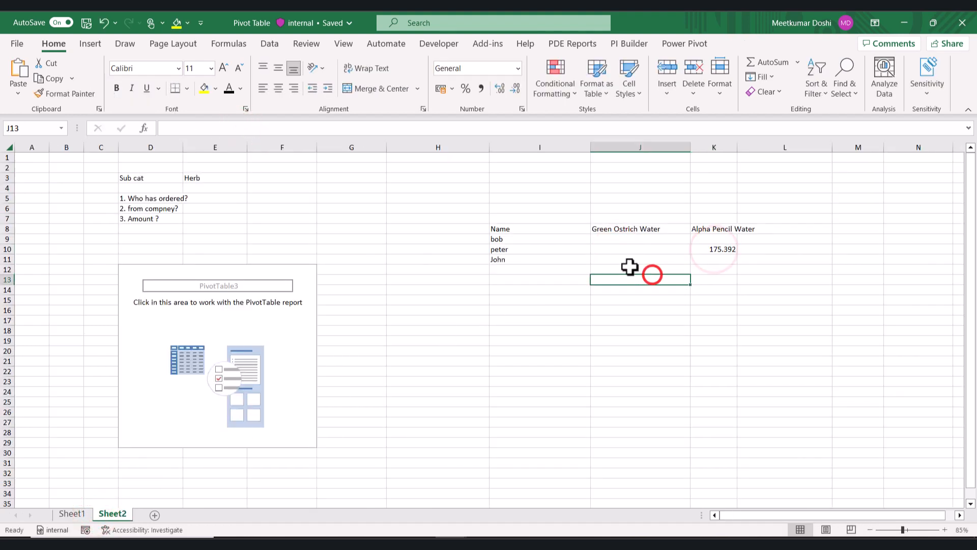
Clear the Supplier name filter on Sheet1 and return to the manually laid out table on Sheet2.
left_click(70, 514)
left_click(602, 288)
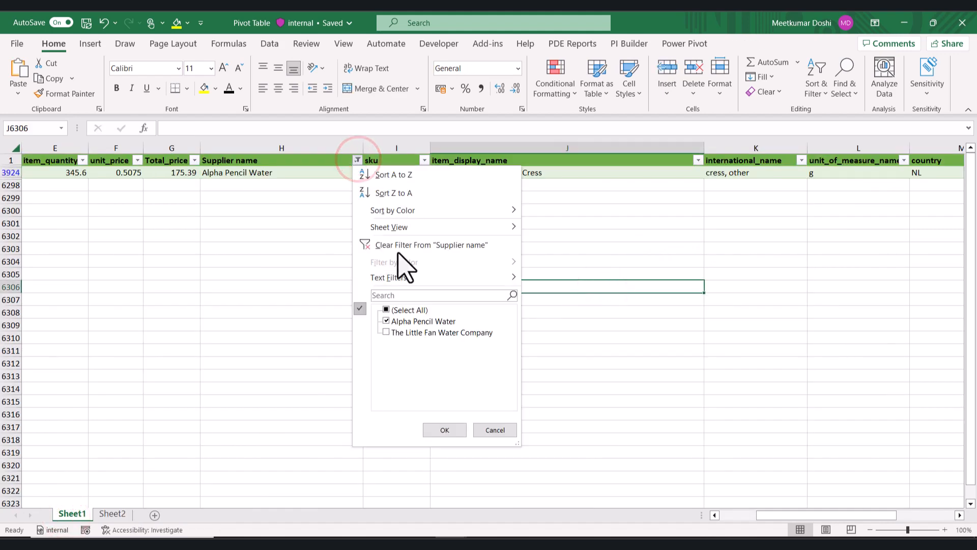
left_click(398, 249)
left_click(521, 246)
left_click(113, 513)
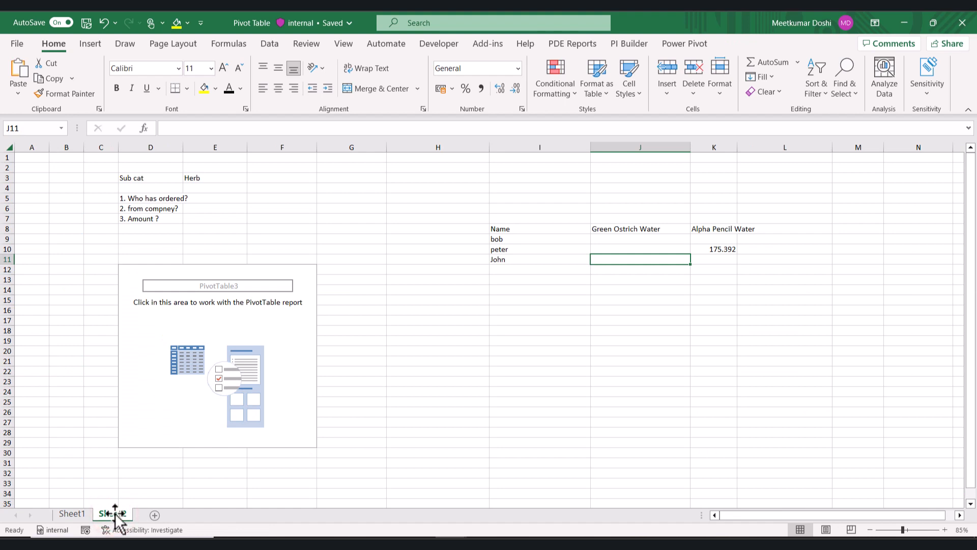
left_click_drag(509, 224, 749, 260)
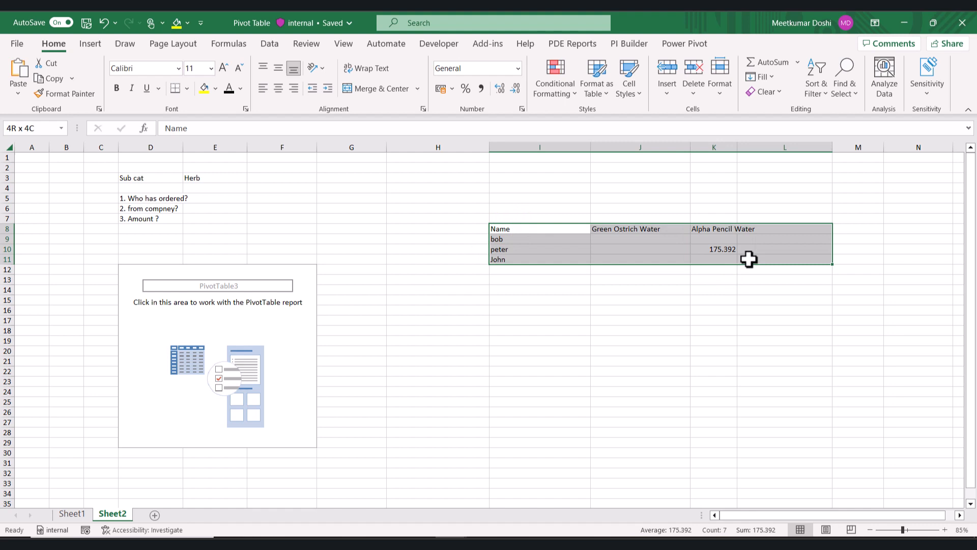
left_click(705, 285)
Add ordered_by to the rows and Supplier name to the columns of the empty PivotTable on Sheet2.
left_click(212, 297)
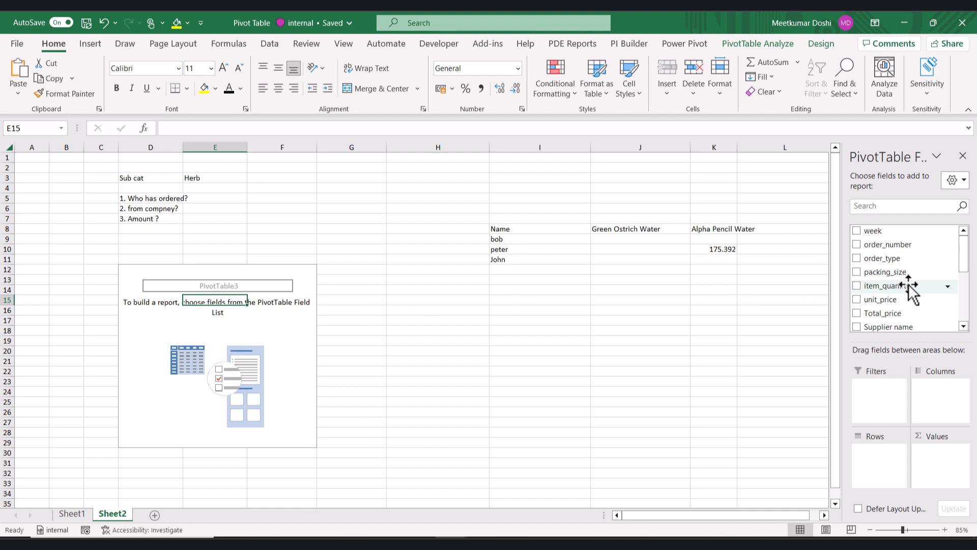
scroll(910, 289, "down", 5)
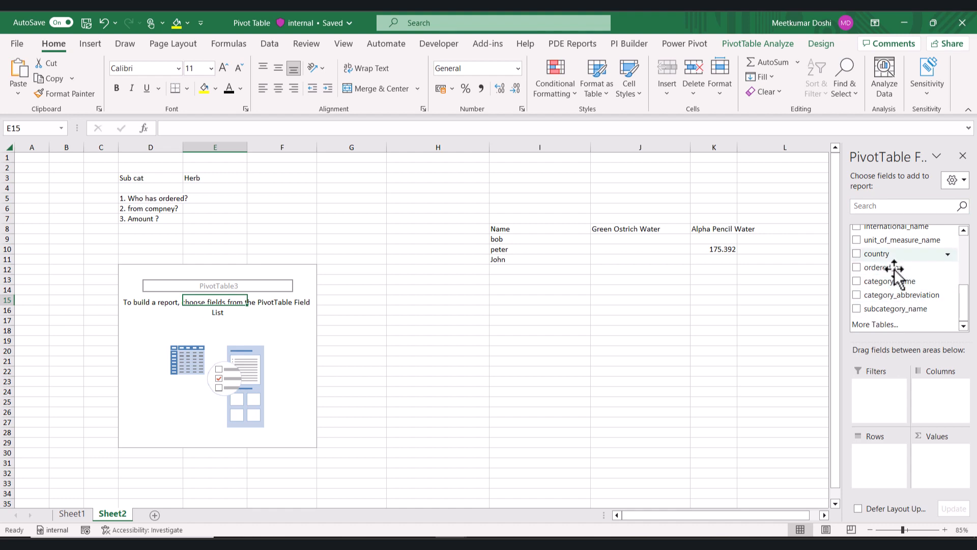
left_click_drag(894, 269, 898, 471)
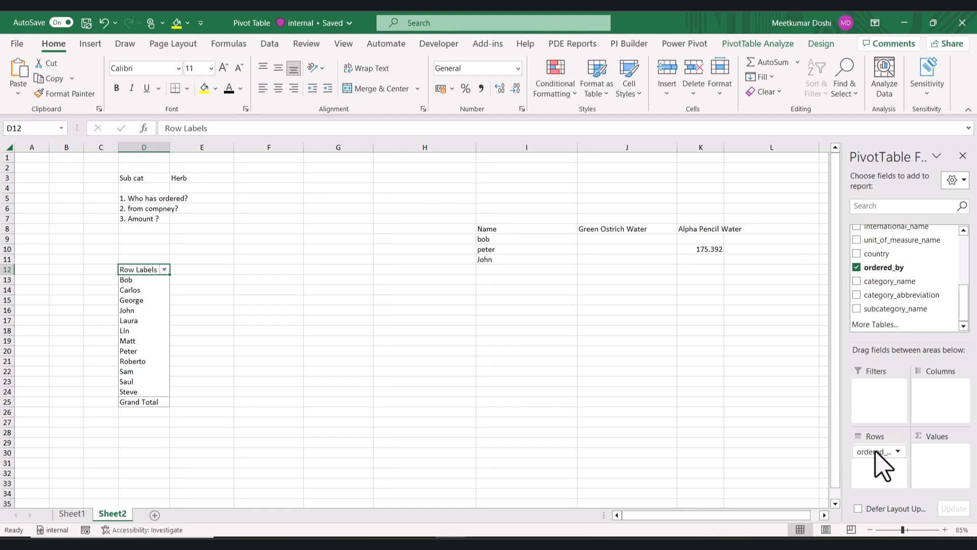
scroll(890, 260, "up", 2)
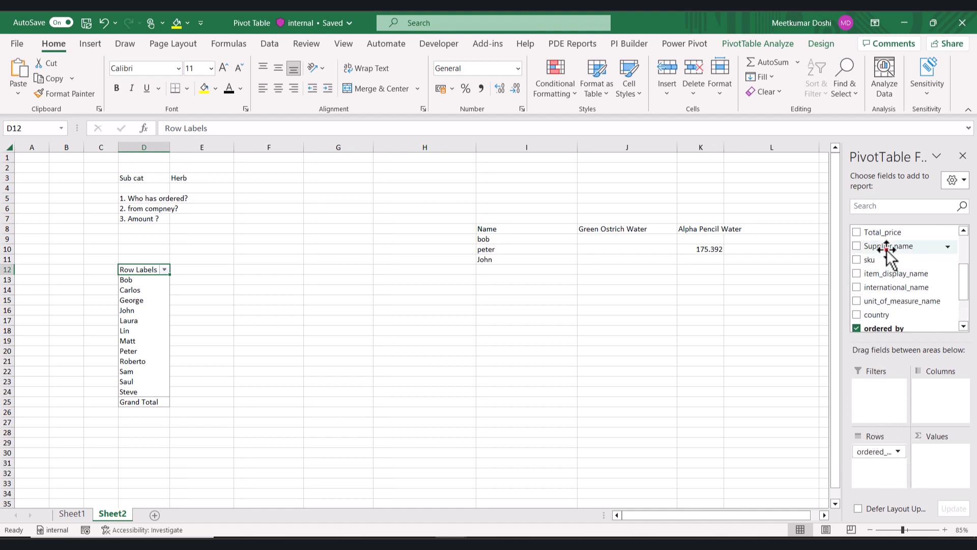
left_click_drag(889, 250, 959, 432)
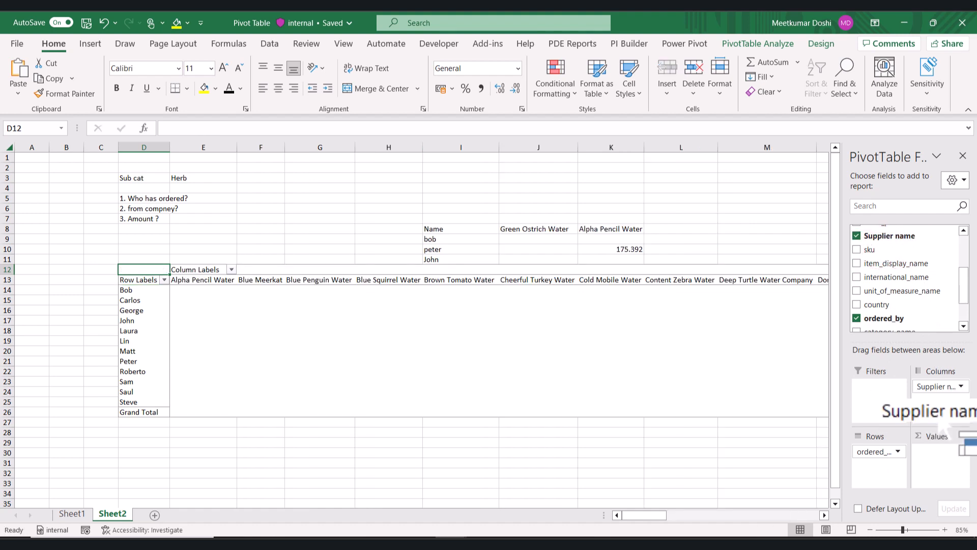
Look through the supplier columns across the PivotTable and return to its first column.
left_click(497, 319)
key("Right")
key("Right")
key("Right")
key("Right")
key("Right")
key("Right")
key("Right")
key("Right")
key("Right")
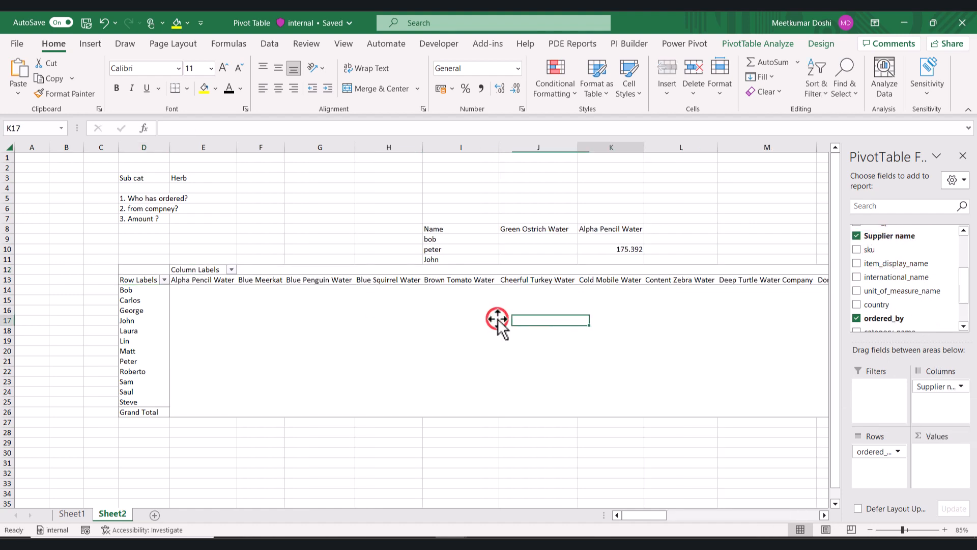
key("Right")
key("Right")
key("Right")
key("Right")
key("Right")
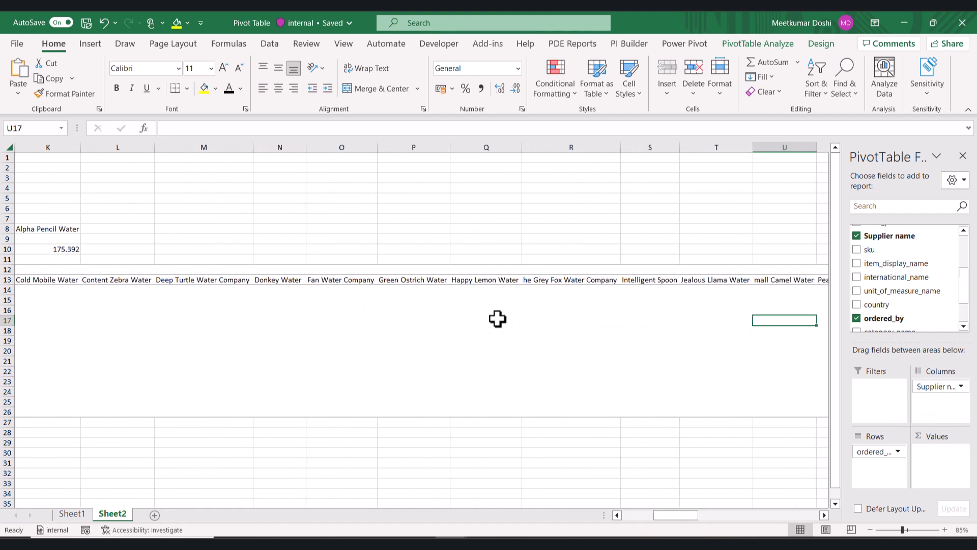
scroll(312, 308, "left", 10)
left_click(212, 301)
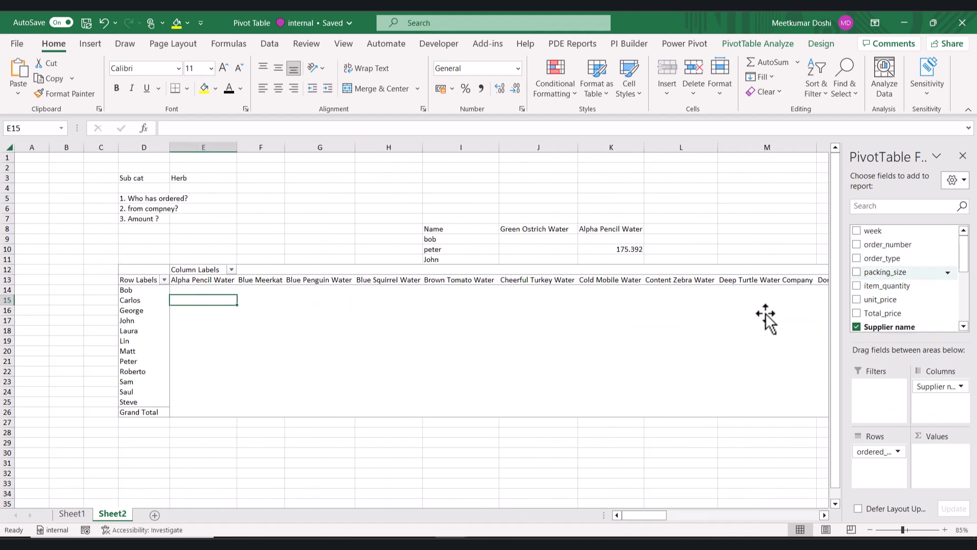
Add Total_price to the PivotTable's values, summarized by Sum.
left_click_drag(876, 313, 940, 471)
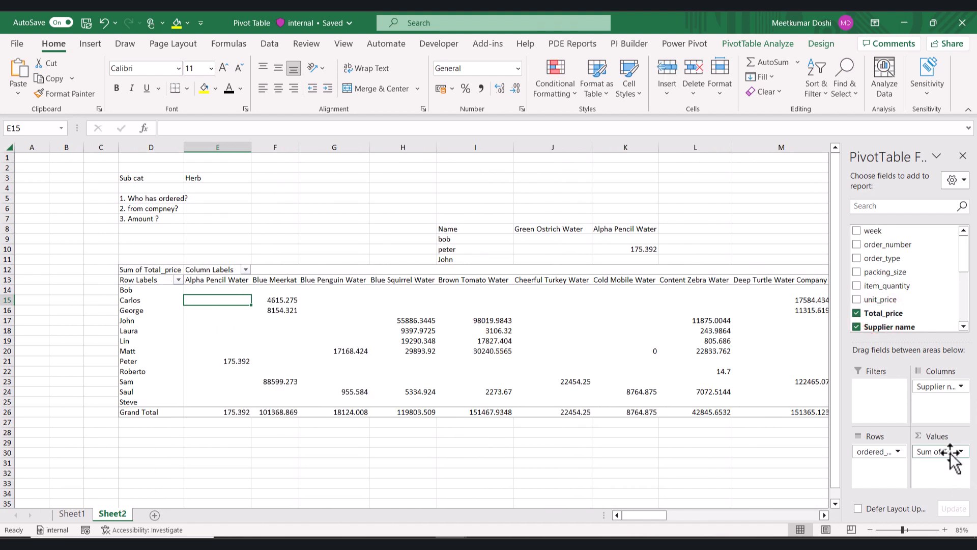
left_click(951, 452)
left_click(917, 434)
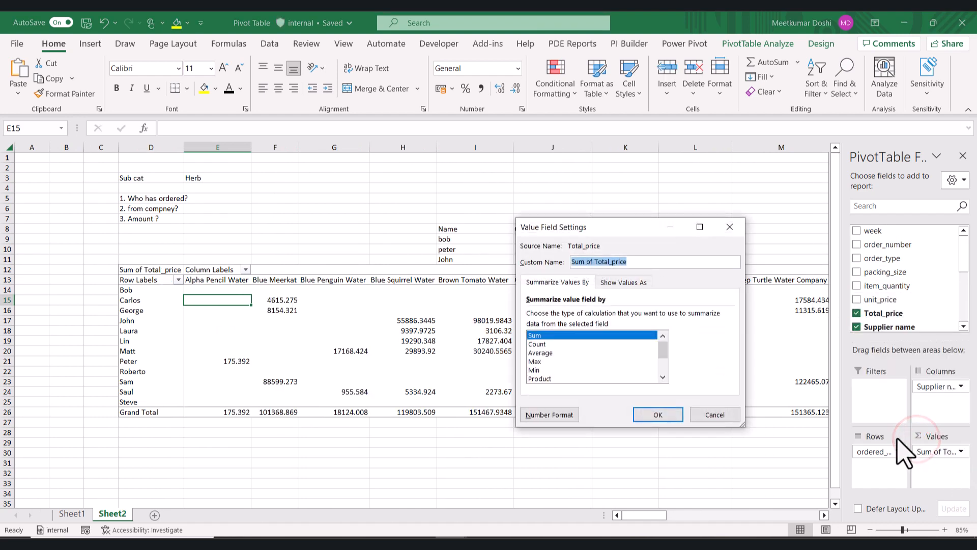
left_click(653, 414)
left_click(752, 442)
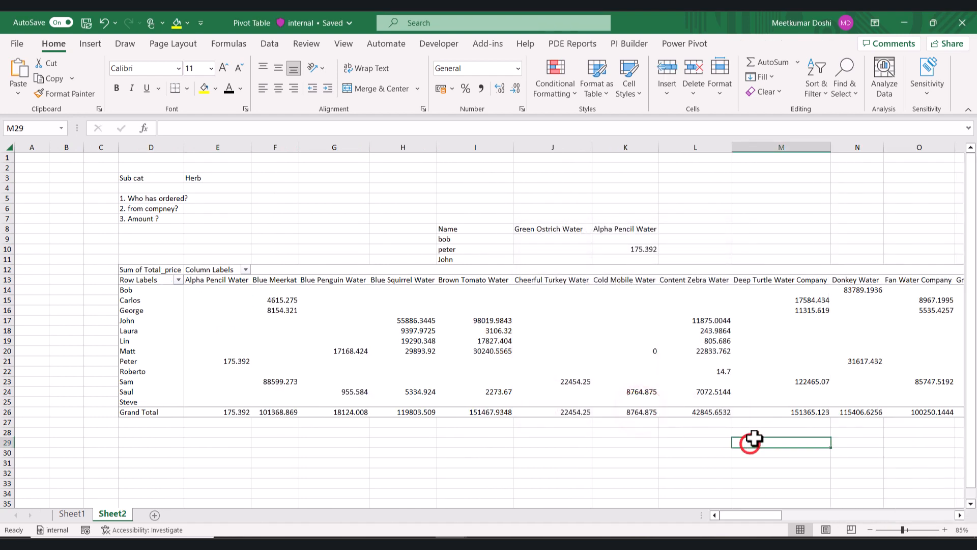
Apply the comma number style to the whole block of cells containing the PivotTable and the manual table.
left_click(812, 355)
left_click(141, 354)
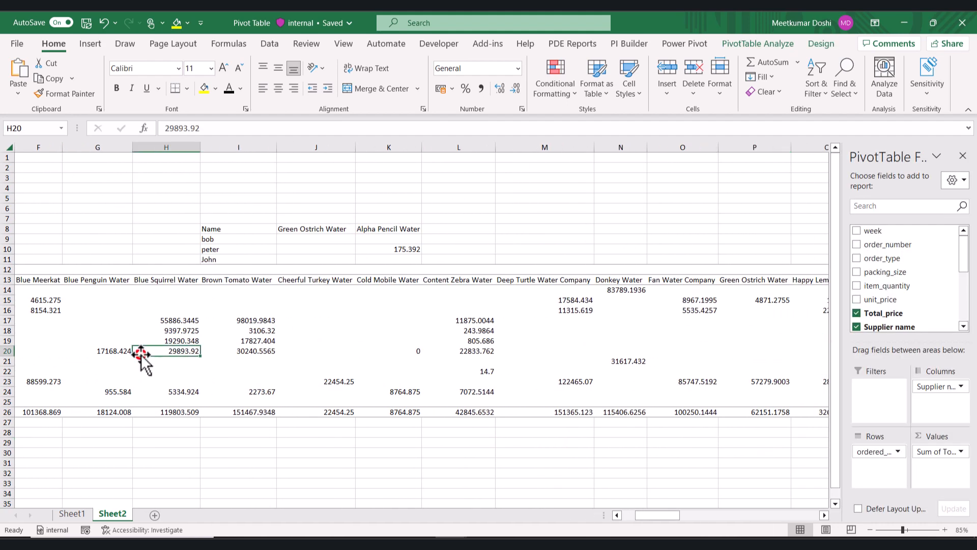
left_click(374, 339)
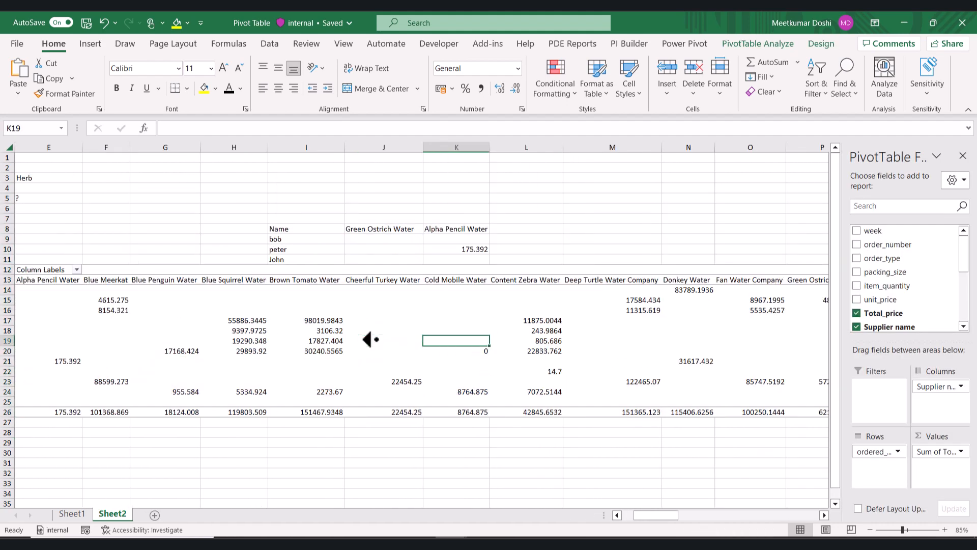
scroll(370, 340, "left", 3)
key("ctrl+a")
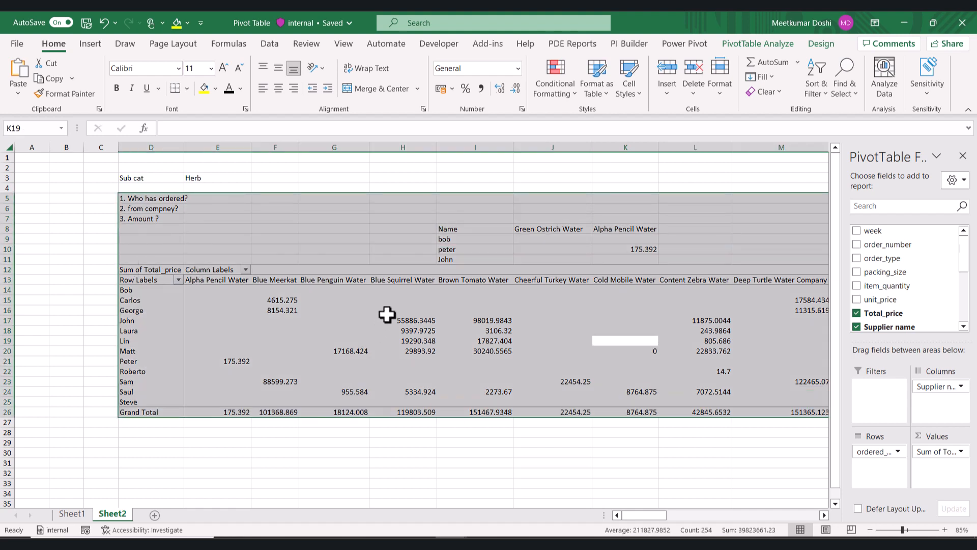
left_click(481, 90)
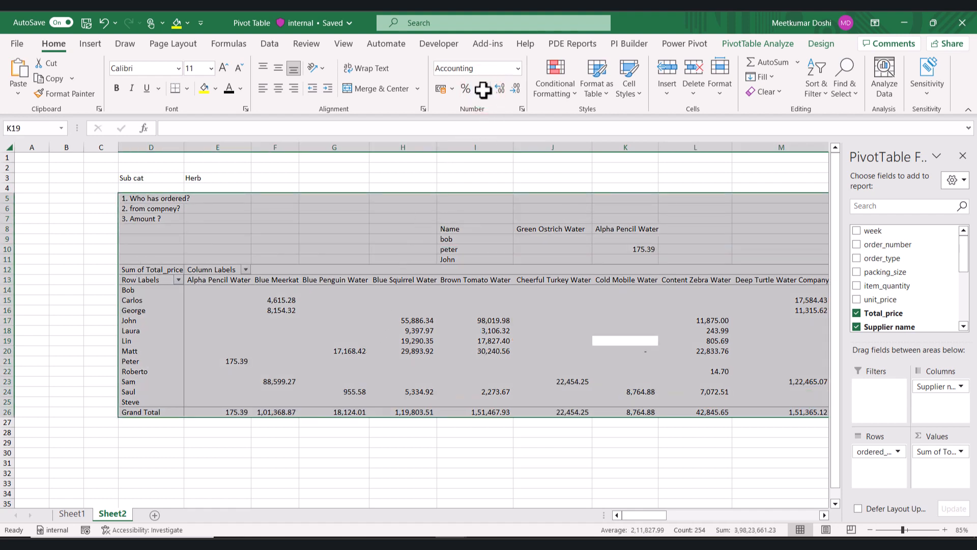
left_click(445, 345)
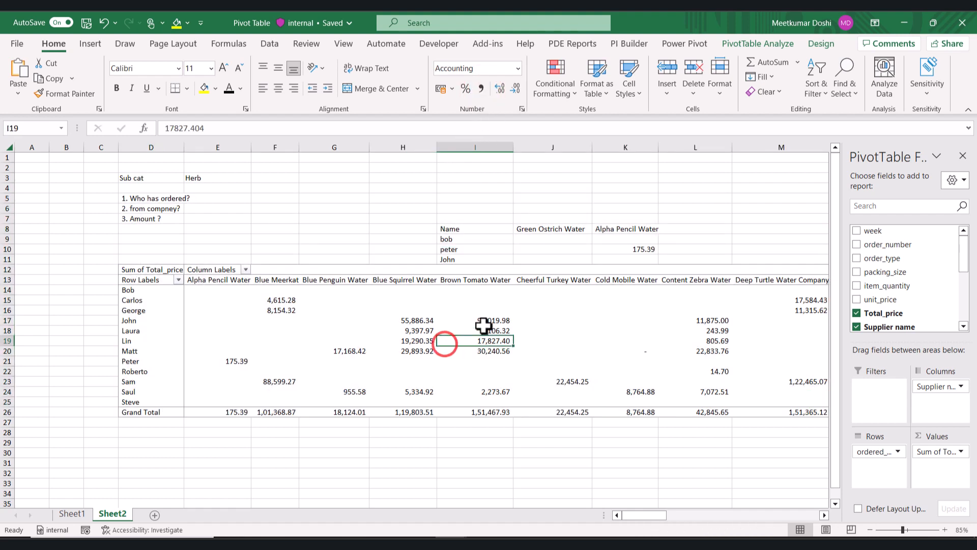
Examine the formatted Total_price sums across the PivotTable's supplier columns.
left_click(512, 312)
key("Right")
key("Right")
key("Right")
key("Right")
key("Right")
key("Right")
key("Right")
key("Right")
key("Right")
key("Right")
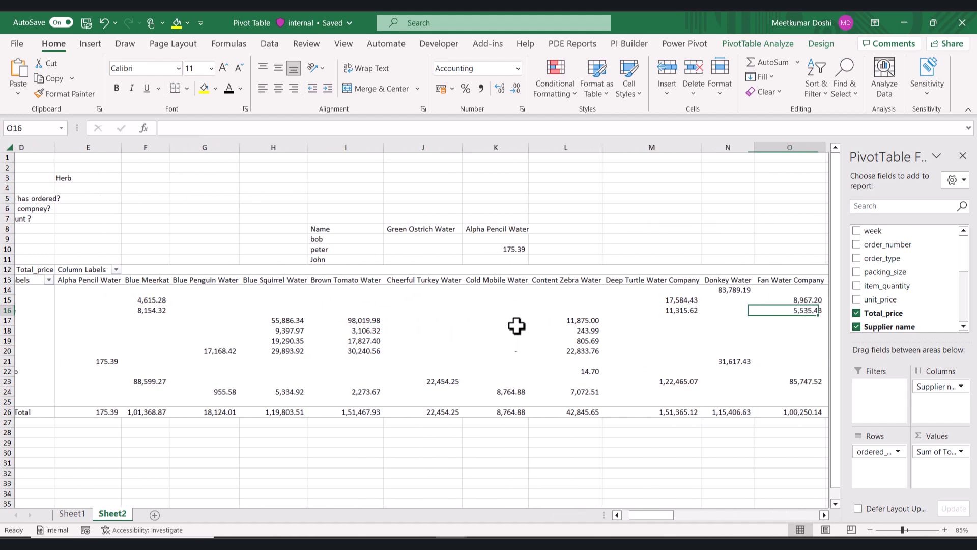
key("Right")
scroll(234, 296, "left", 5)
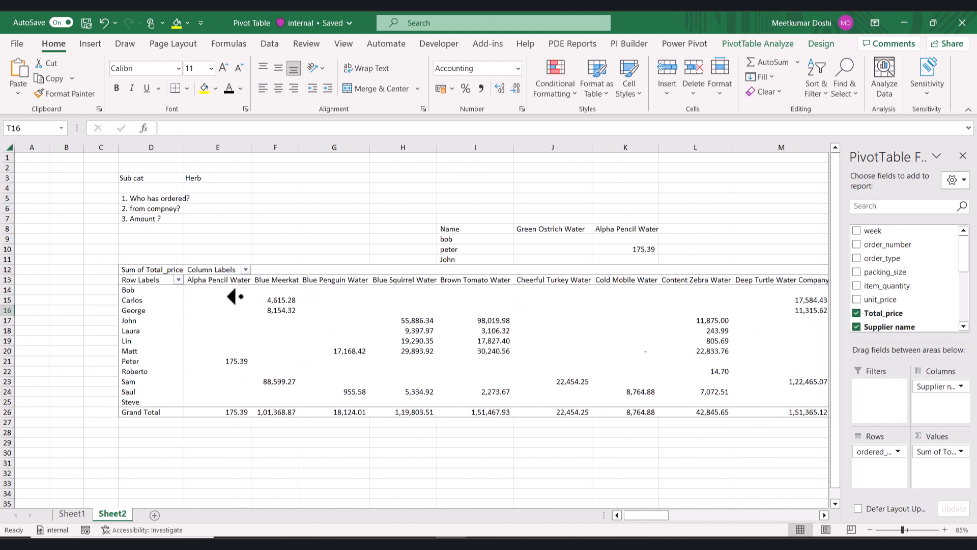
left_click(227, 299)
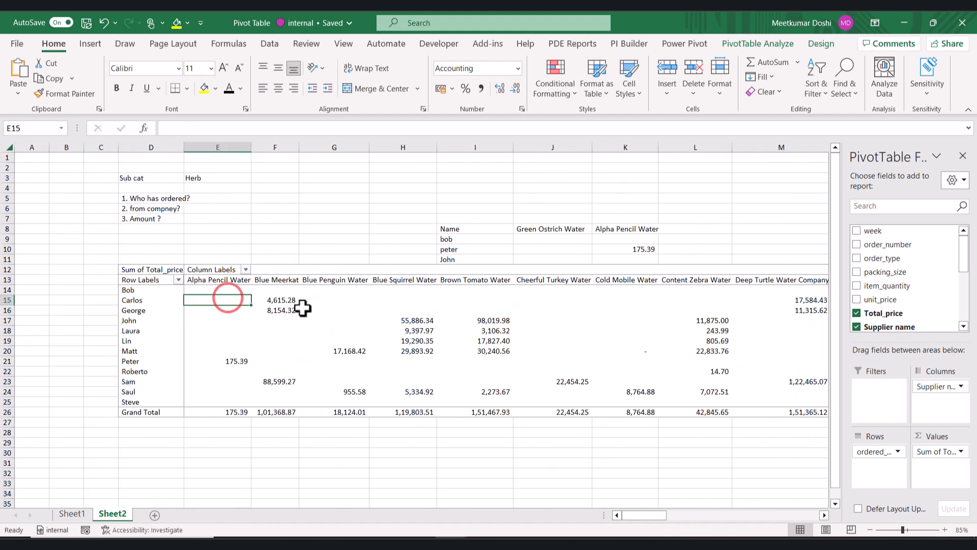
Add subcategory_name to the PivotTable as a report filter.
scroll(927, 299, "down", 5)
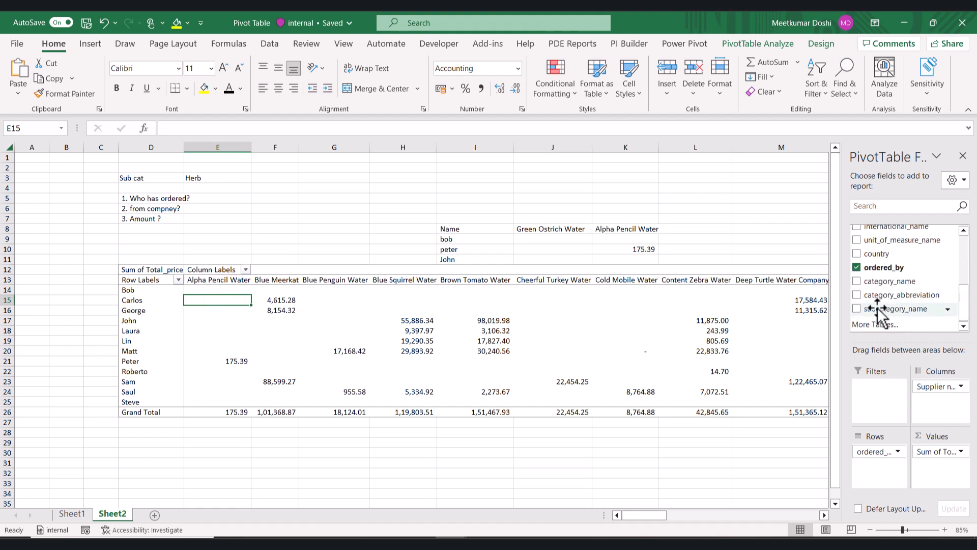
left_click_drag(879, 313, 884, 402)
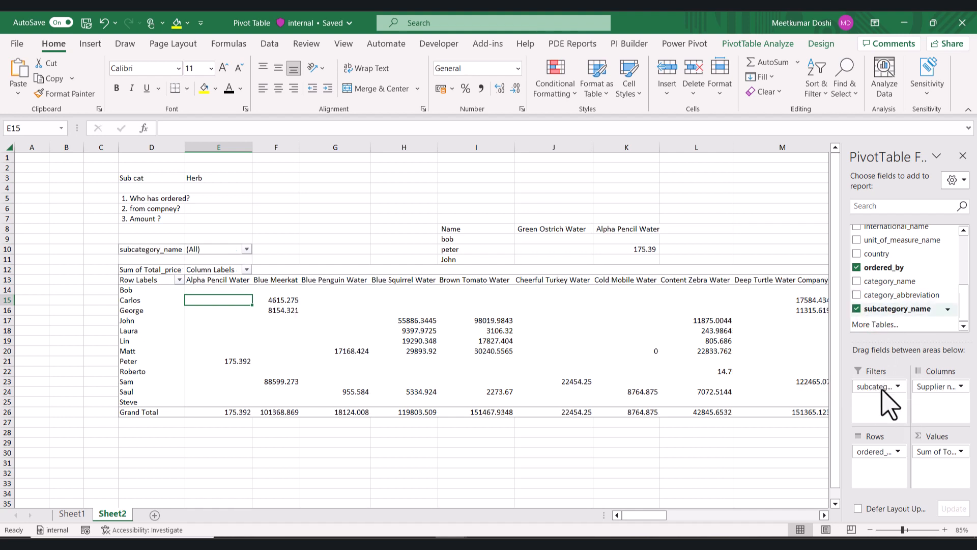
left_click(883, 388)
left_click(883, 388)
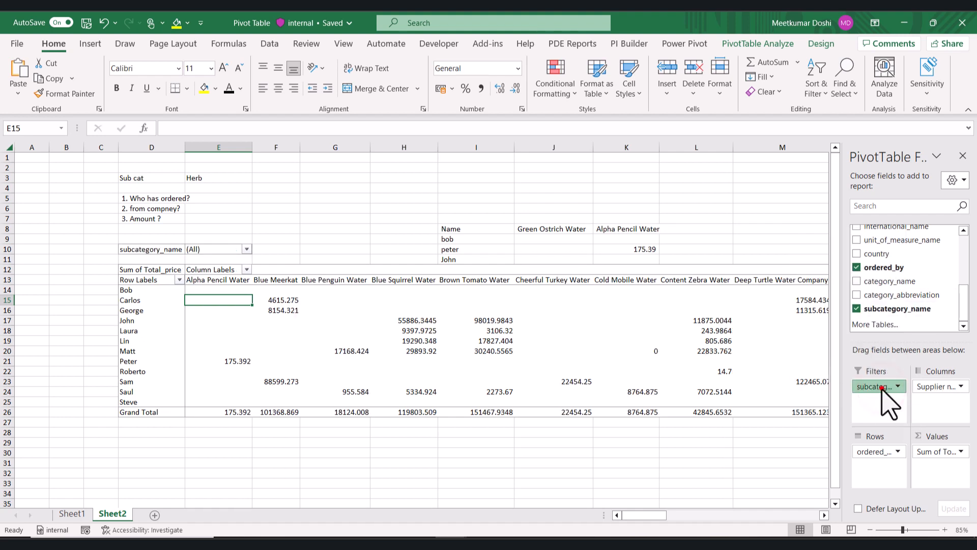
Filter the PivotTable's subcategory_name to show only Herbs, with multiple item selection enabled.
left_click(246, 249)
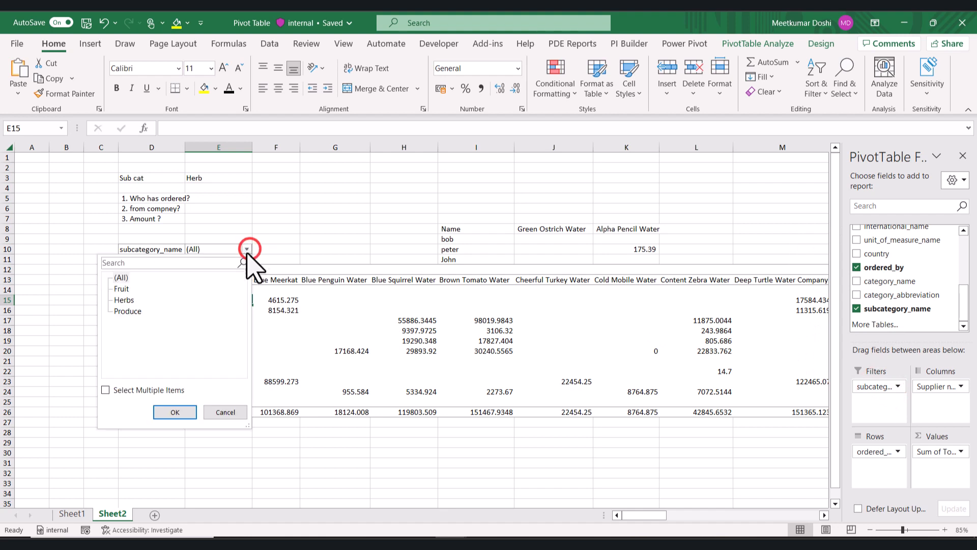
left_click(105, 391)
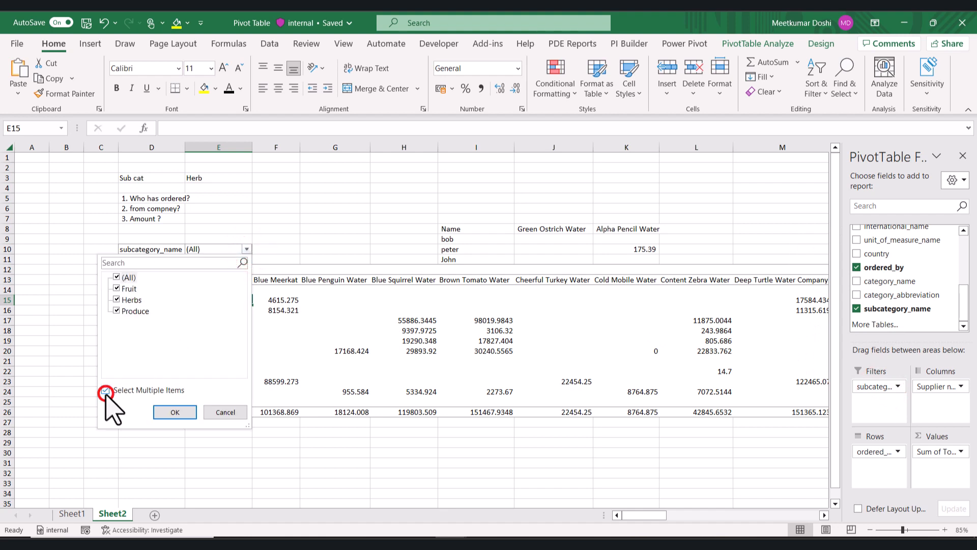
left_click(117, 278)
left_click(116, 299)
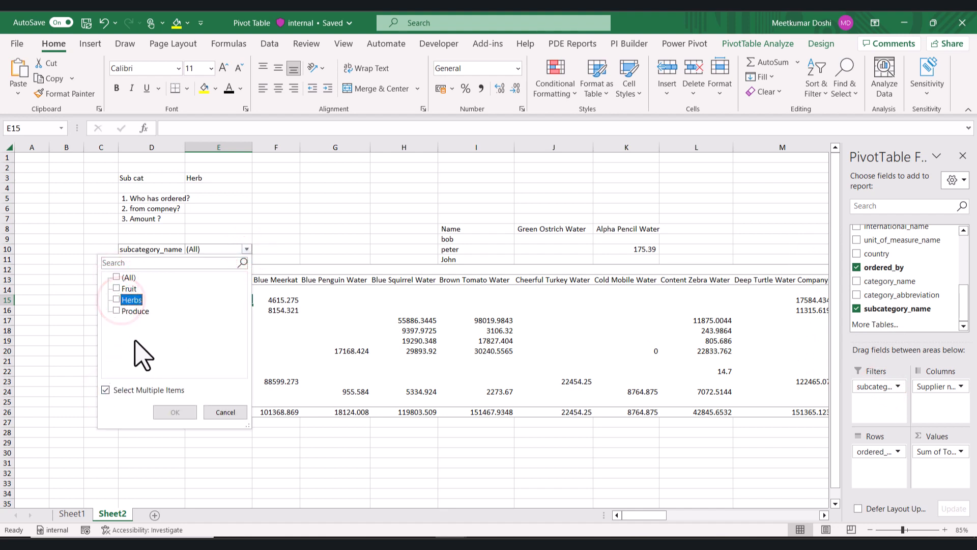
left_click(173, 411)
Compare the Alpha Pencil Water amount in row 10 of the manual table with the same orderer's PivotTable row.
left_click(308, 370)
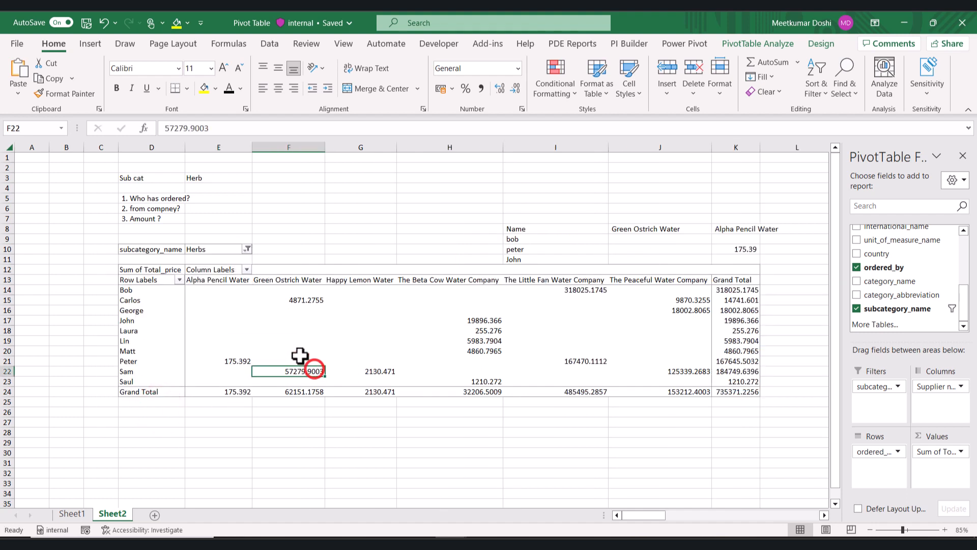
left_click_drag(221, 284, 704, 414)
left_click(768, 390)
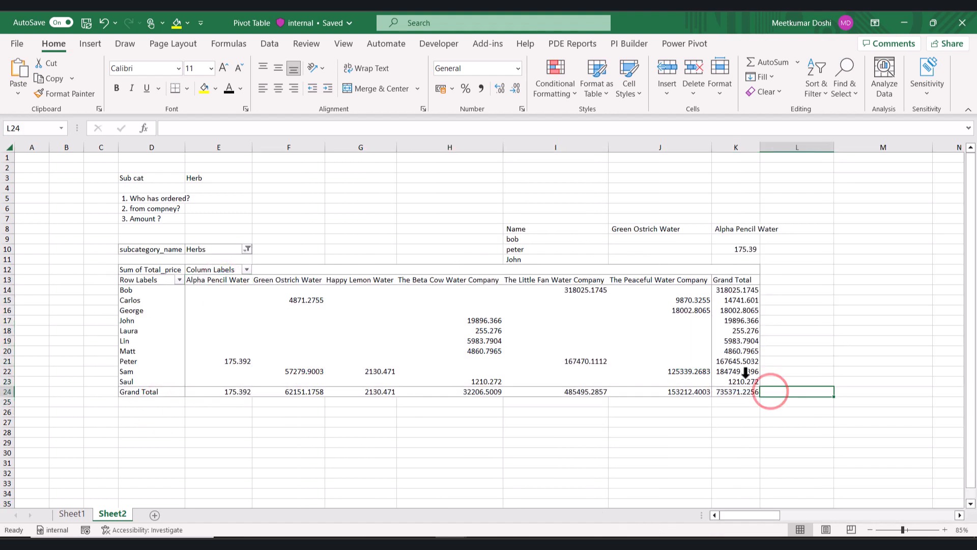
left_click(523, 258)
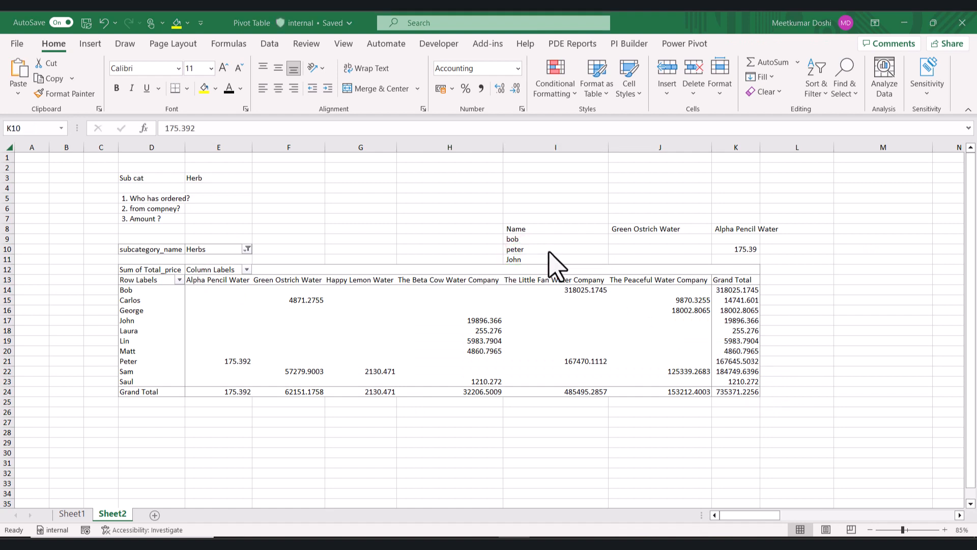
left_click(540, 249)
key("shift+space")
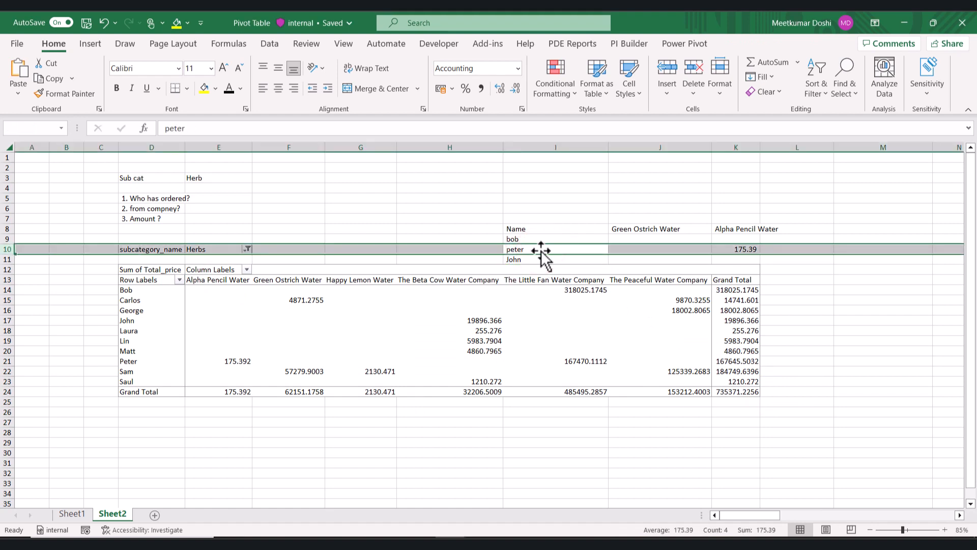
left_click(747, 251)
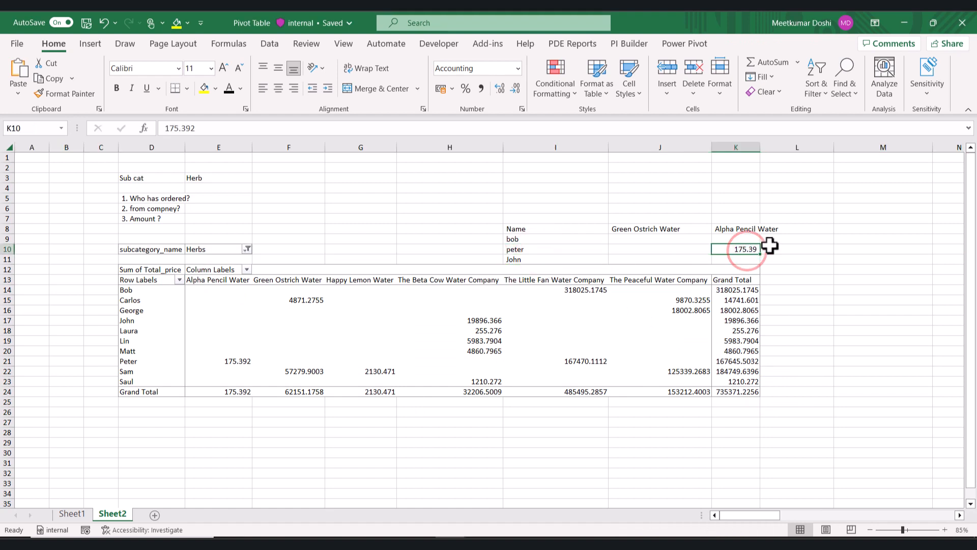
left_click(156, 364)
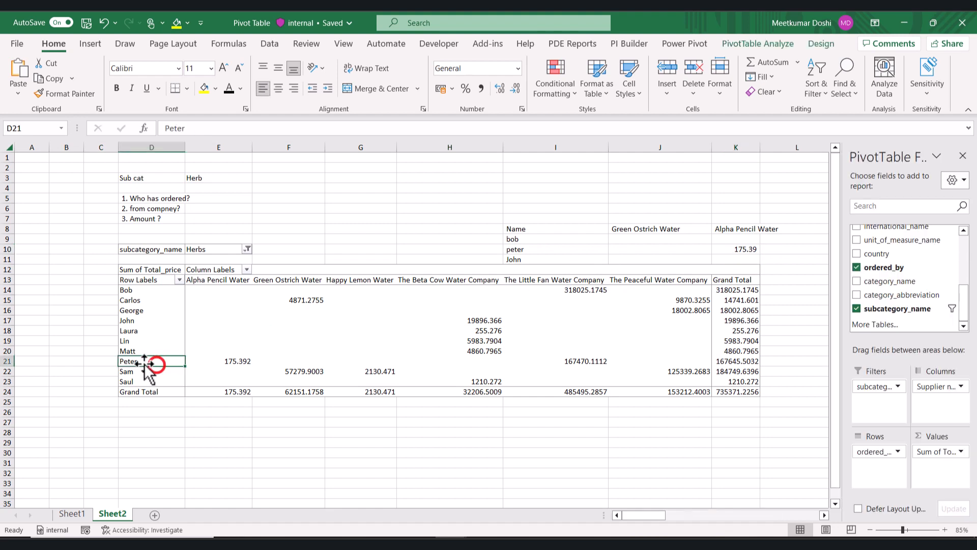
key("shift+space")
left_click(237, 361)
key("shift+space")
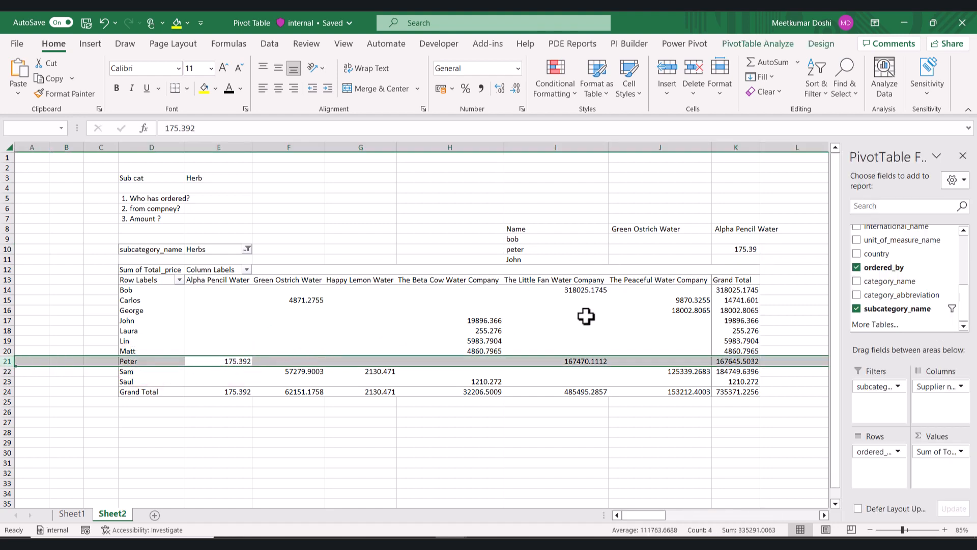
Delete the contents of the manual comparison table in cells I8:L11.
left_click(657, 308)
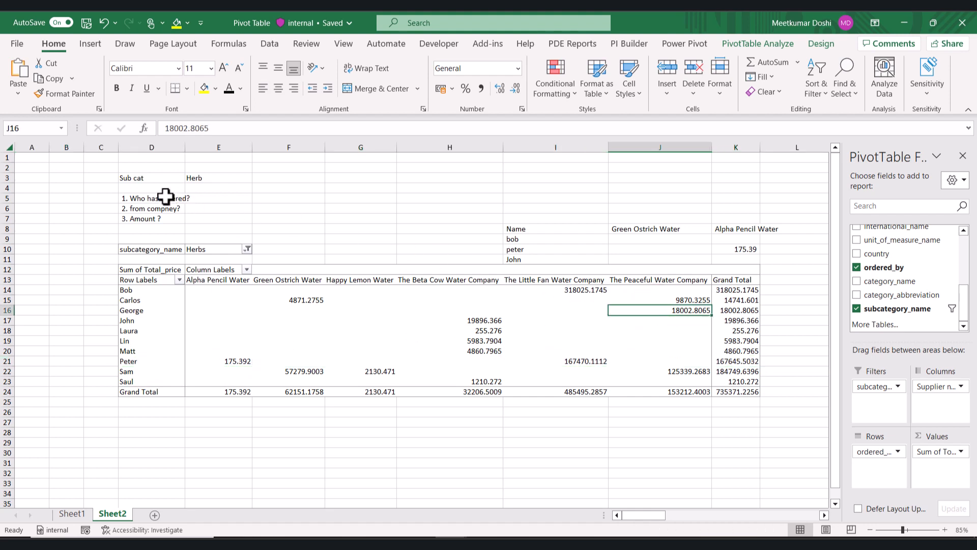
left_click_drag(142, 176, 210, 215)
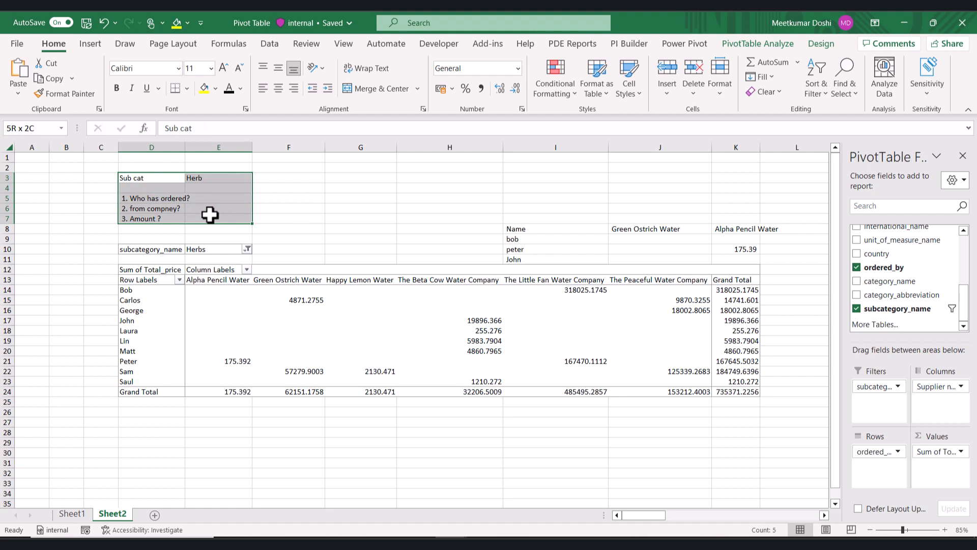
left_click_drag(210, 215, 209, 215)
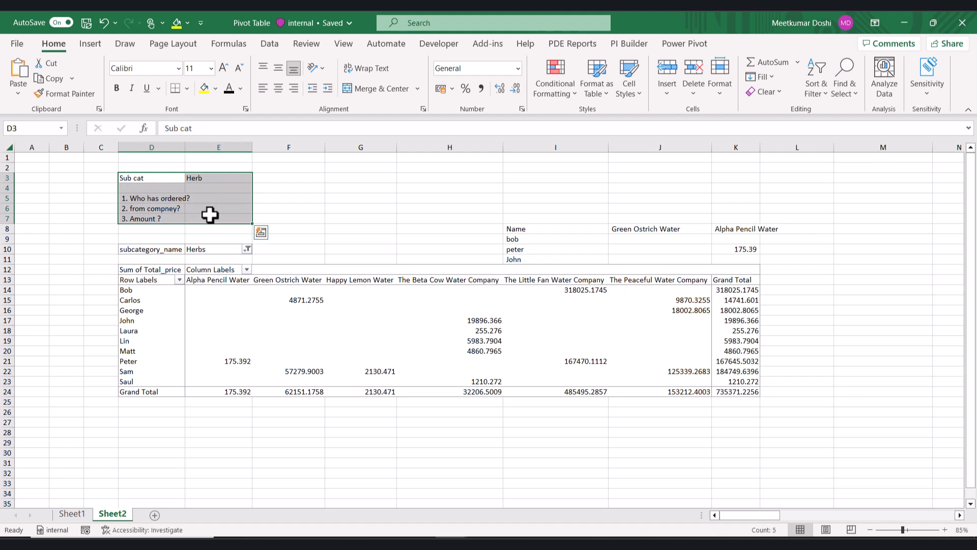
left_click(481, 245)
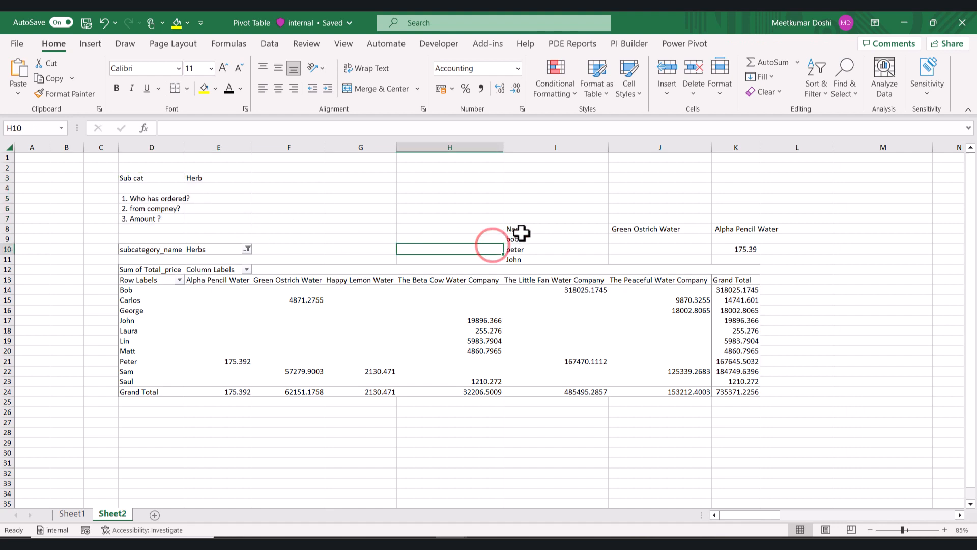
left_click_drag(535, 227, 797, 262)
key("Delete")
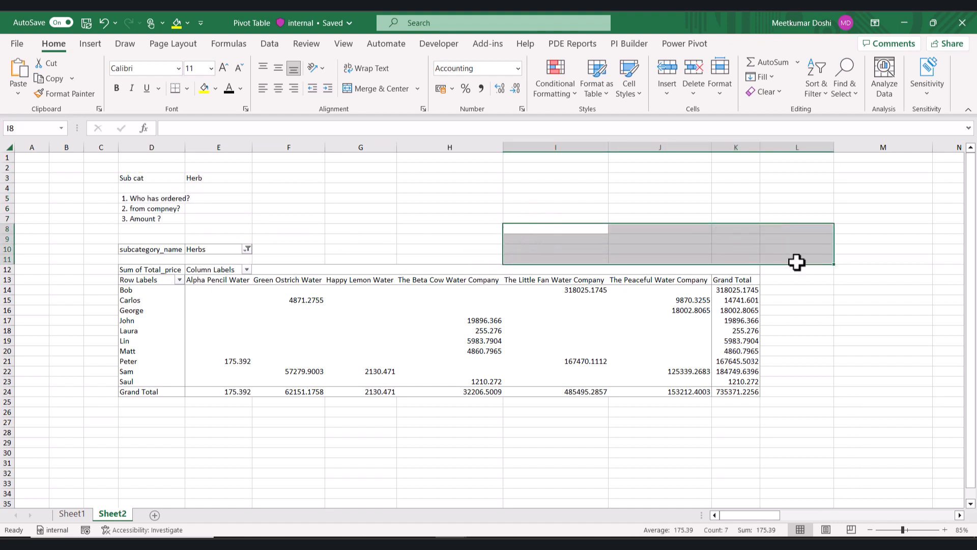
Apply the Medium PivotTable style with a solid orange header to the PivotTable.
left_click(558, 347)
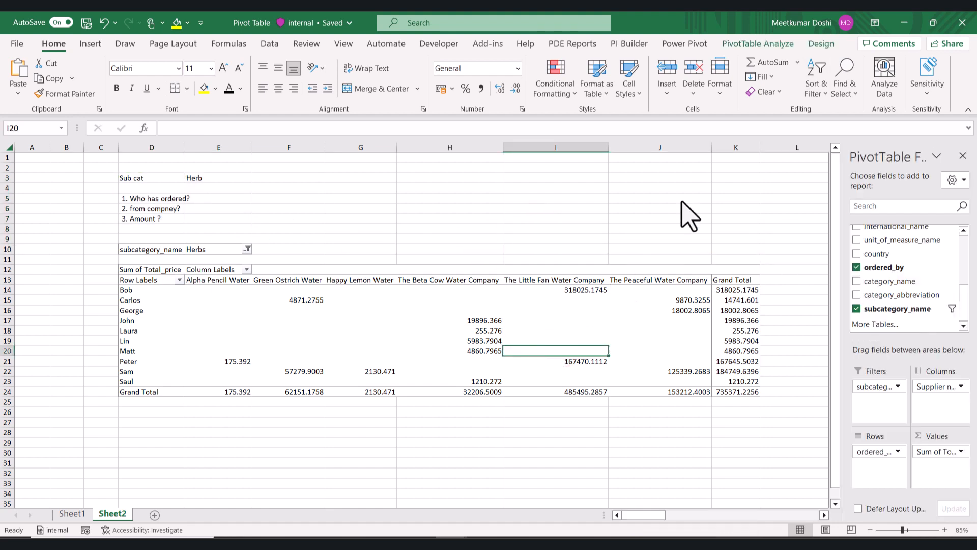
left_click(821, 43)
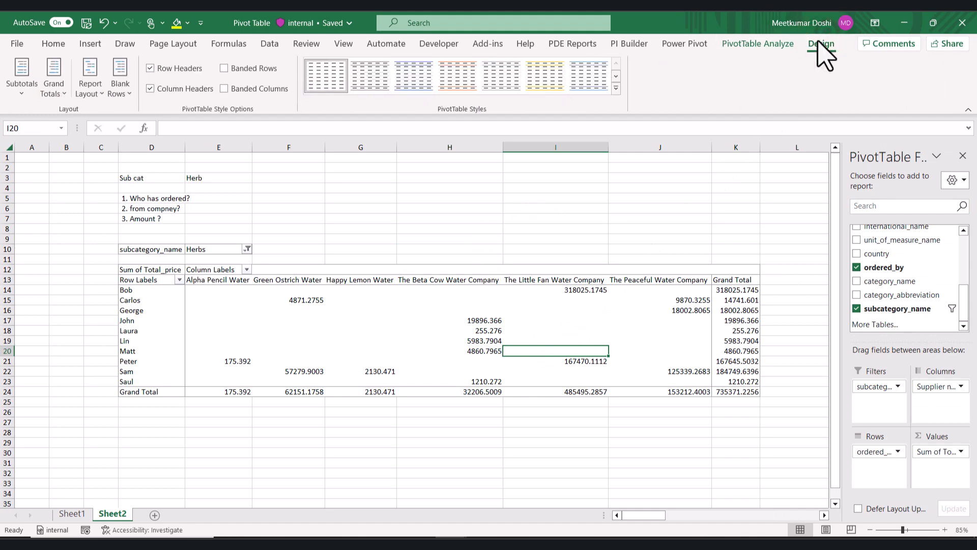
left_click(617, 89)
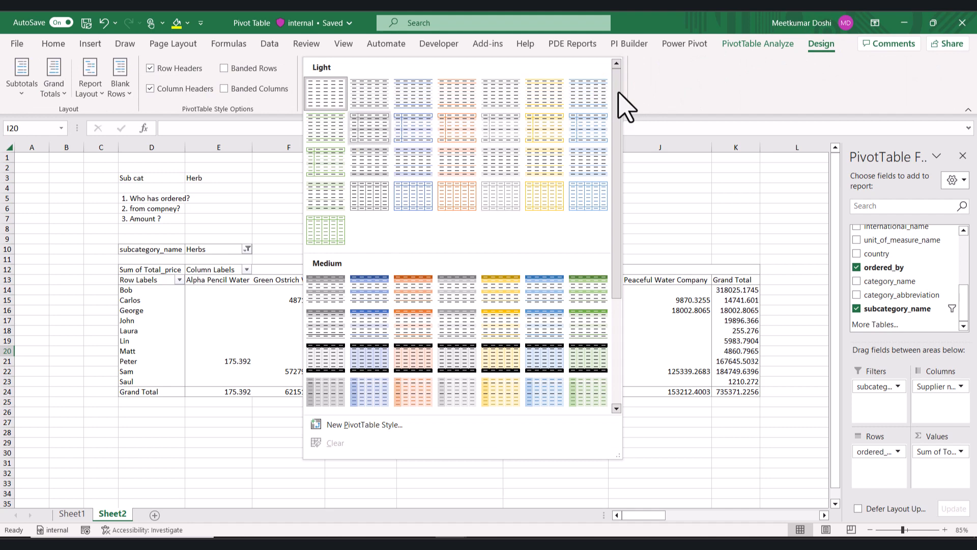
left_click(700, 98)
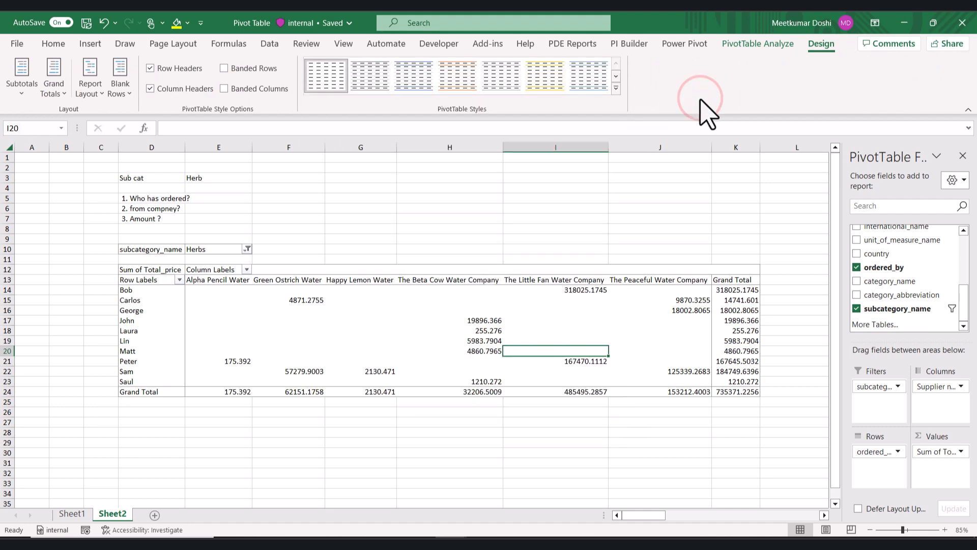
left_click(617, 89)
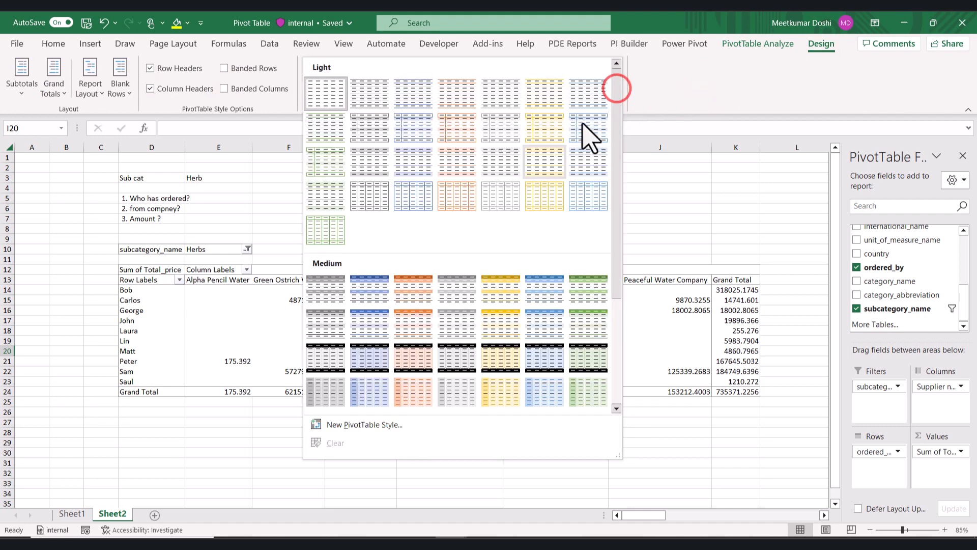
left_click(420, 296)
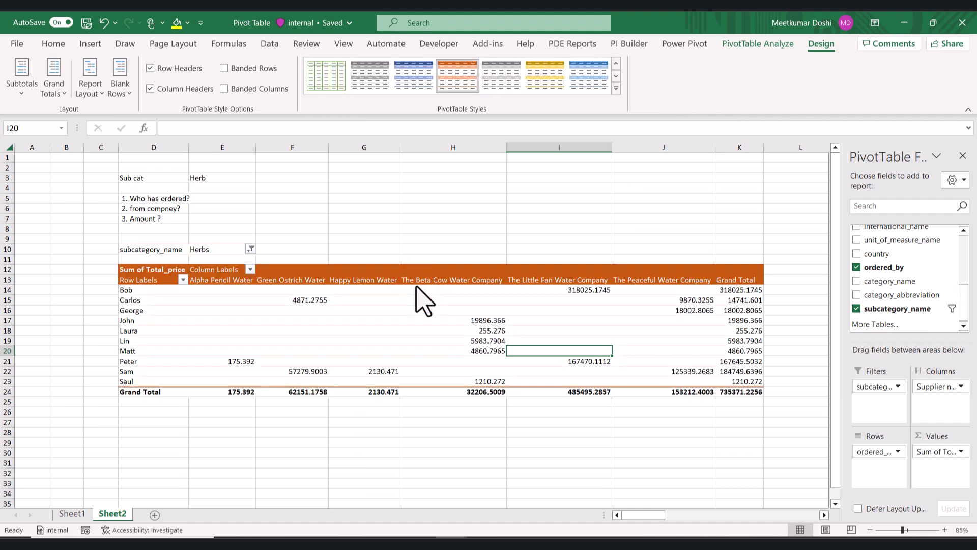
Apply the Medium PivotTable style with light orange rows and black header and total rows.
left_click(616, 90)
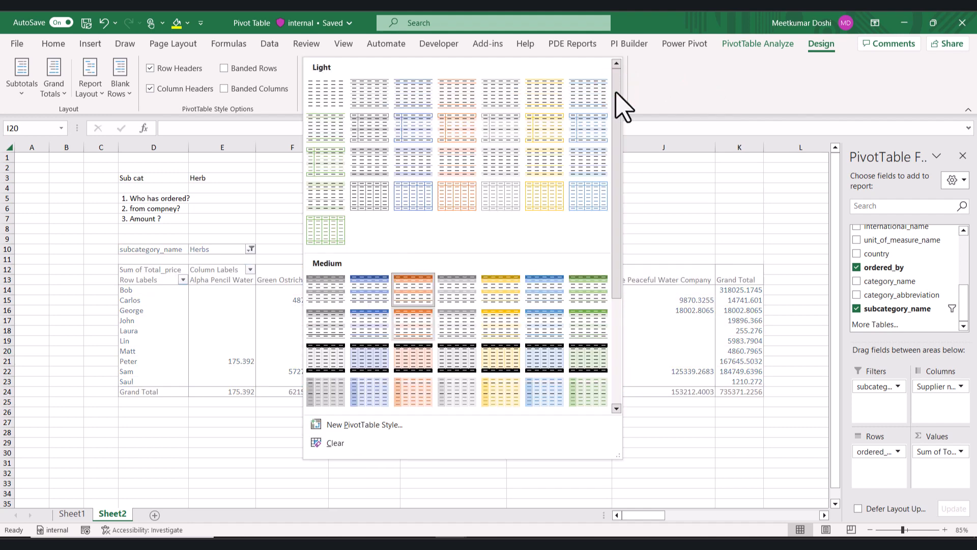
left_click(412, 356)
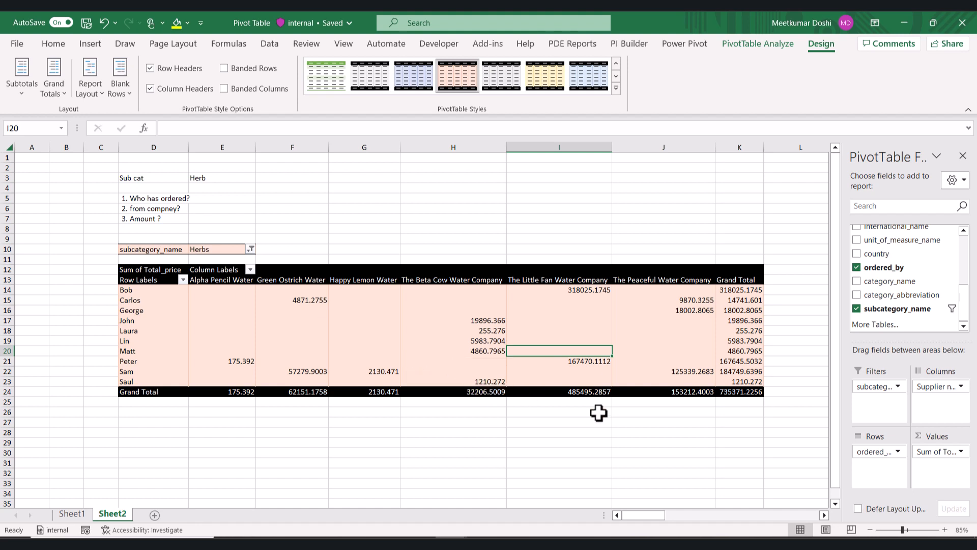
left_click(906, 514)
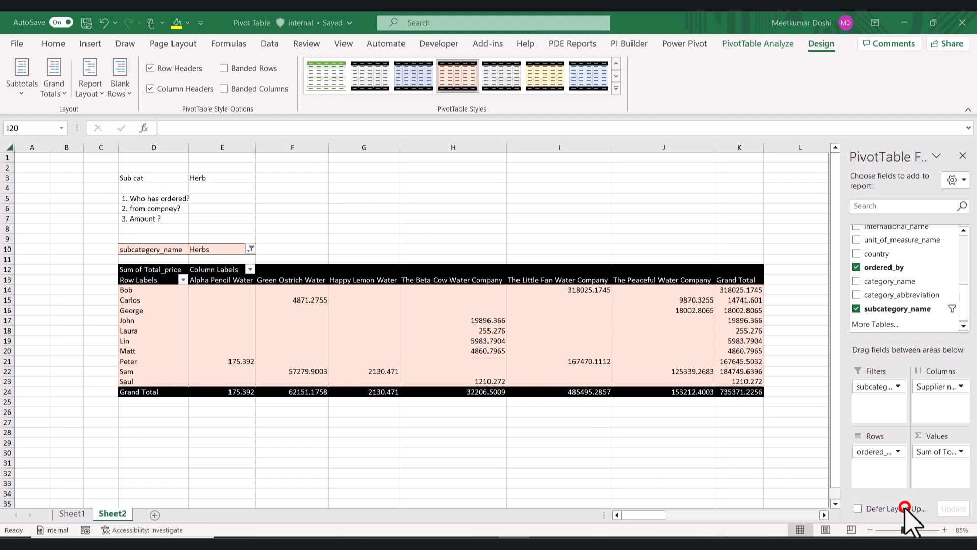
Turn on banded rows for the PivotTable, leaving banded columns off.
left_click(224, 68)
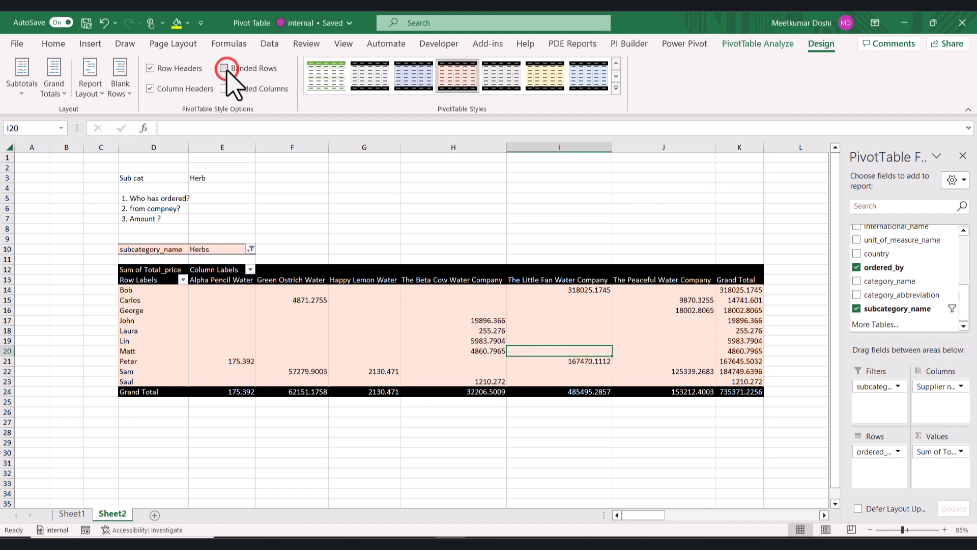
left_click(224, 69)
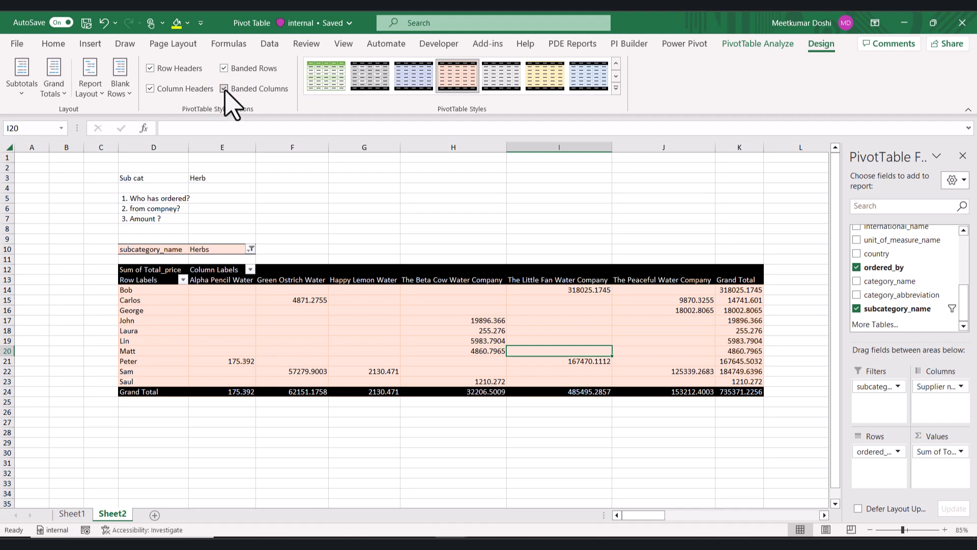
left_click(224, 89)
Apply the blue PivotTable style from the first row of the Light group.
left_click(616, 87)
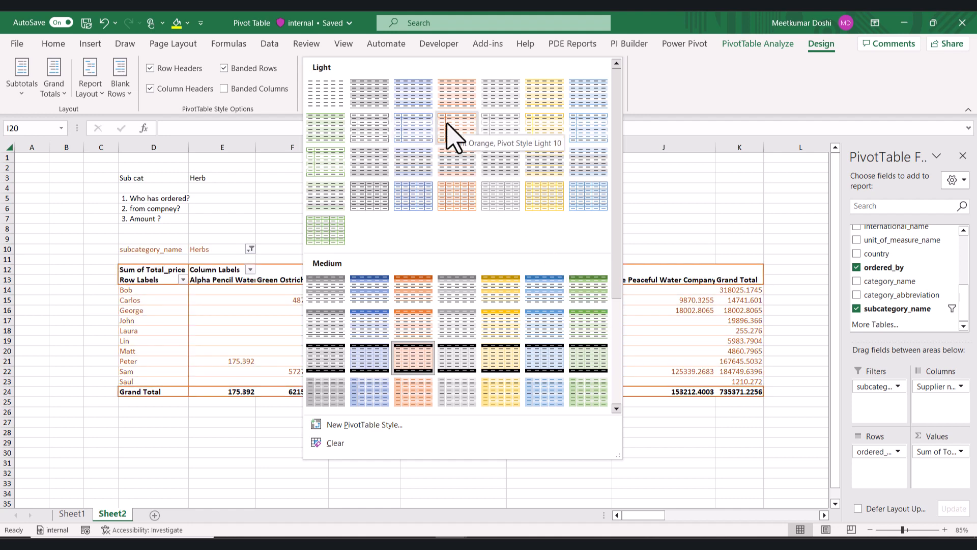
left_click(413, 93)
left_click(421, 382)
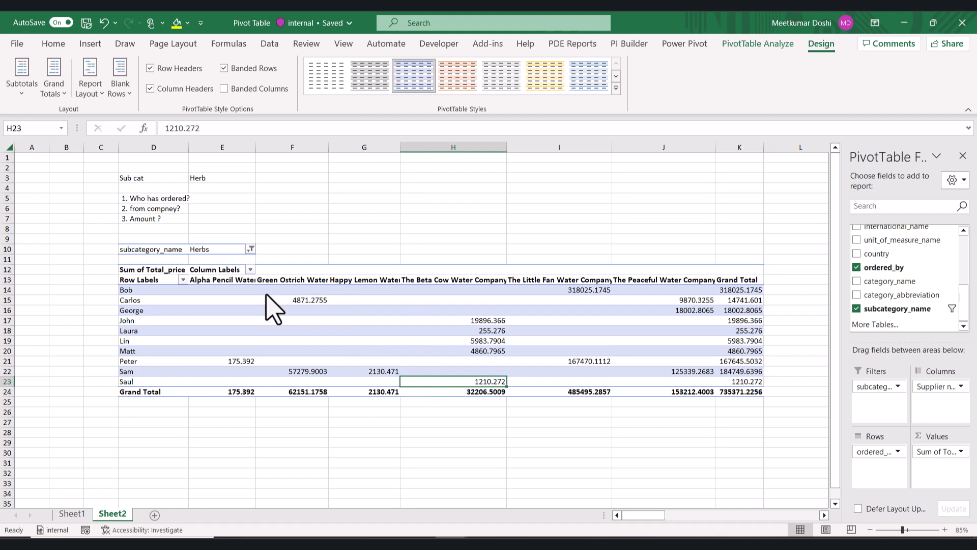
Examine the Subtotals, Grand Totals and Report Layout options available for the PivotTable.
left_click(759, 43)
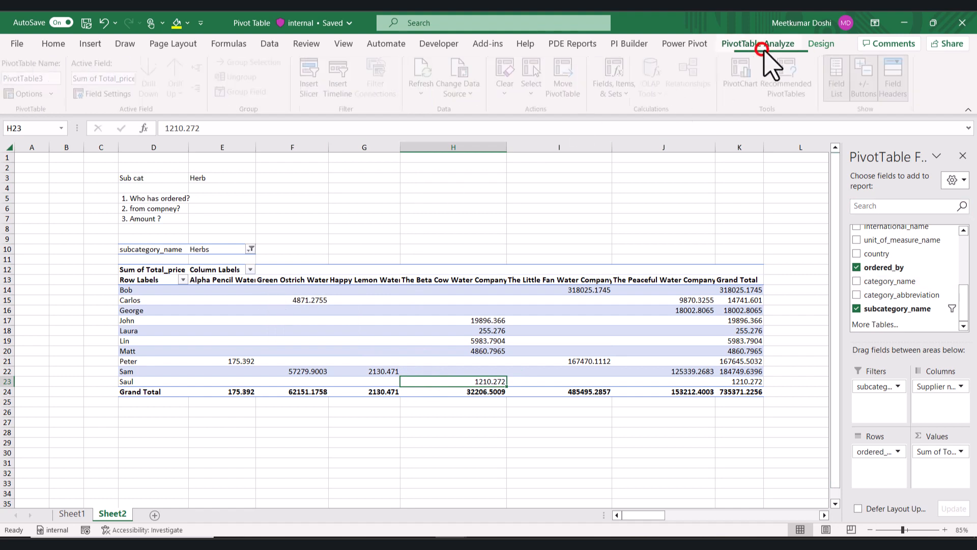
left_click(827, 45)
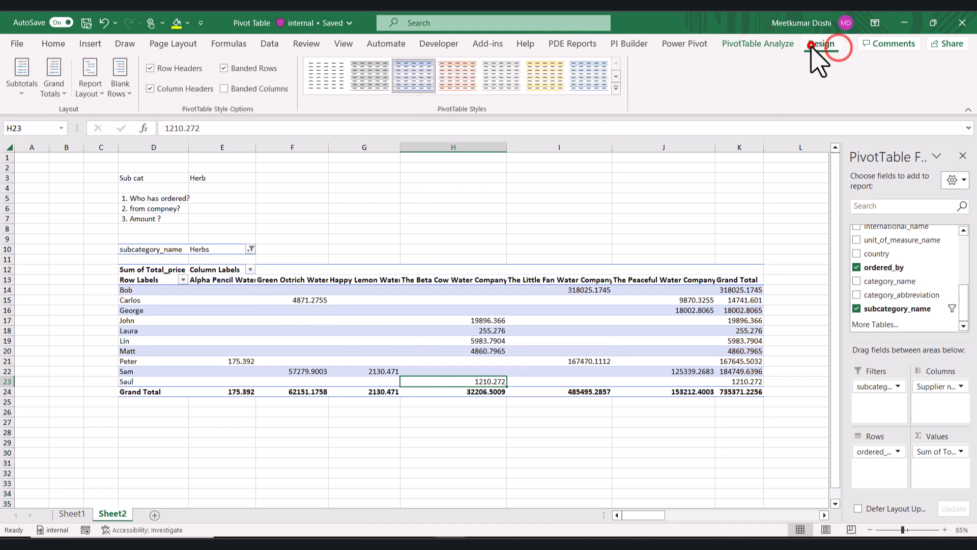
left_click(21, 89)
left_click(43, 83)
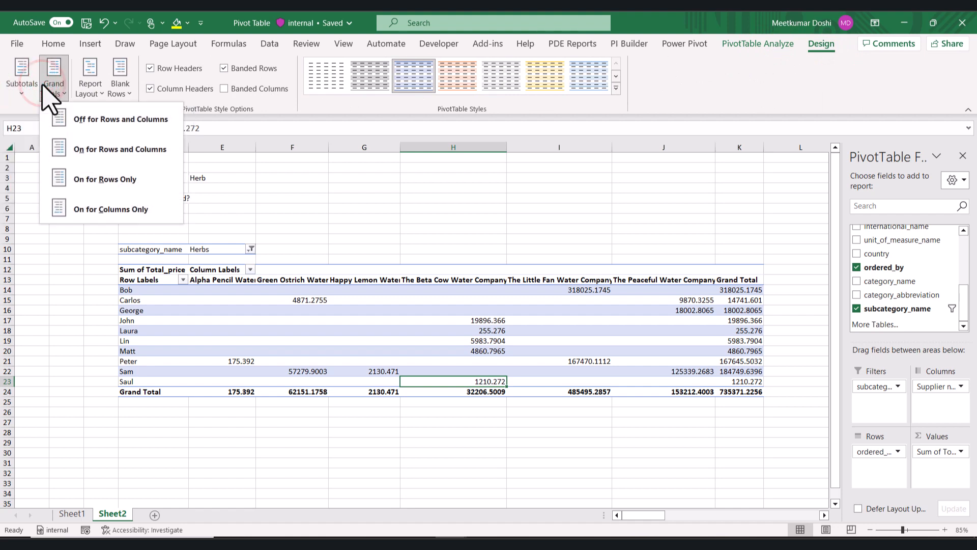
left_click(91, 82)
key("Down")
key("Down")
key("Down")
key("Up")
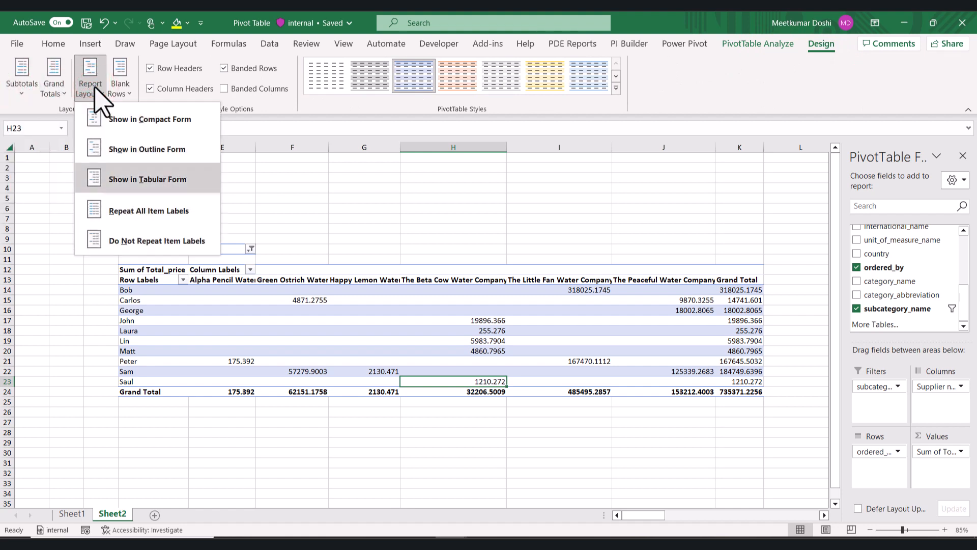
key("Down")
key("Down")
key("Up")
key("Up")
key("Up")
key("Down")
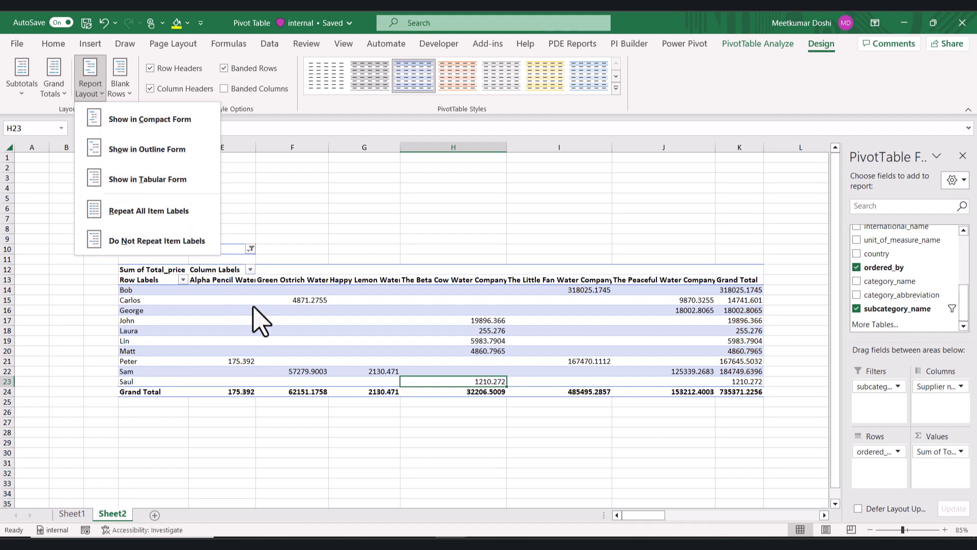
left_click(260, 318)
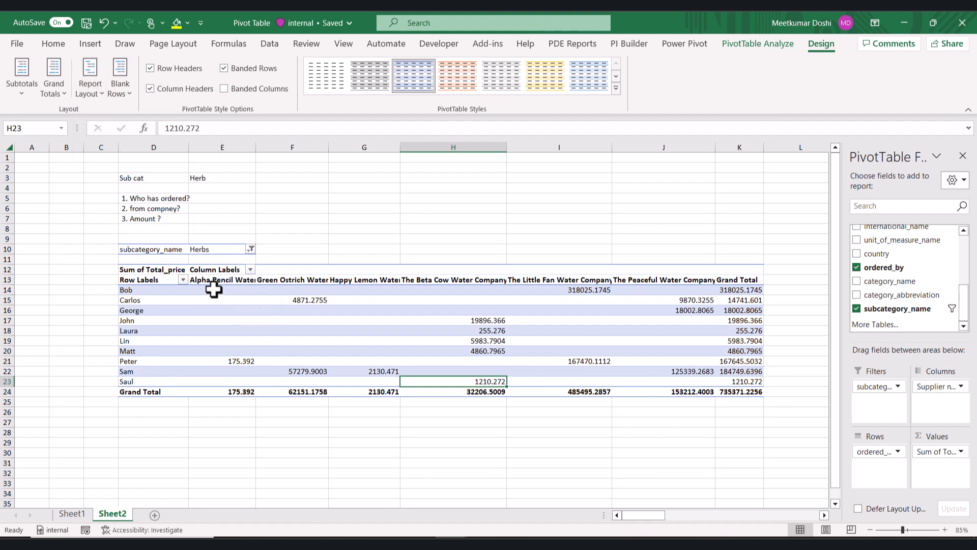
Format the PivotTable values in E14:K23 with thousands separators and no decimal places.
left_click_drag(213, 289, 743, 381)
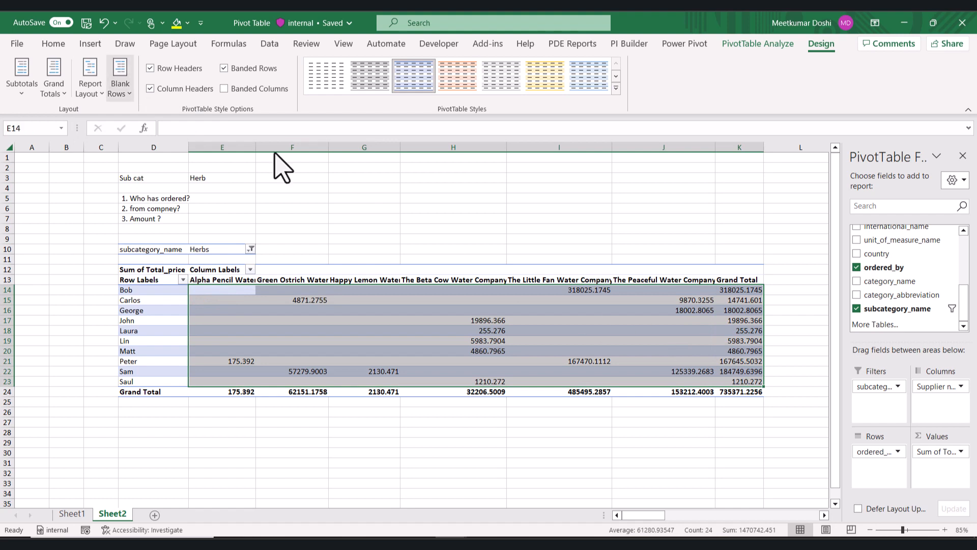
left_click(53, 44)
left_click(483, 90)
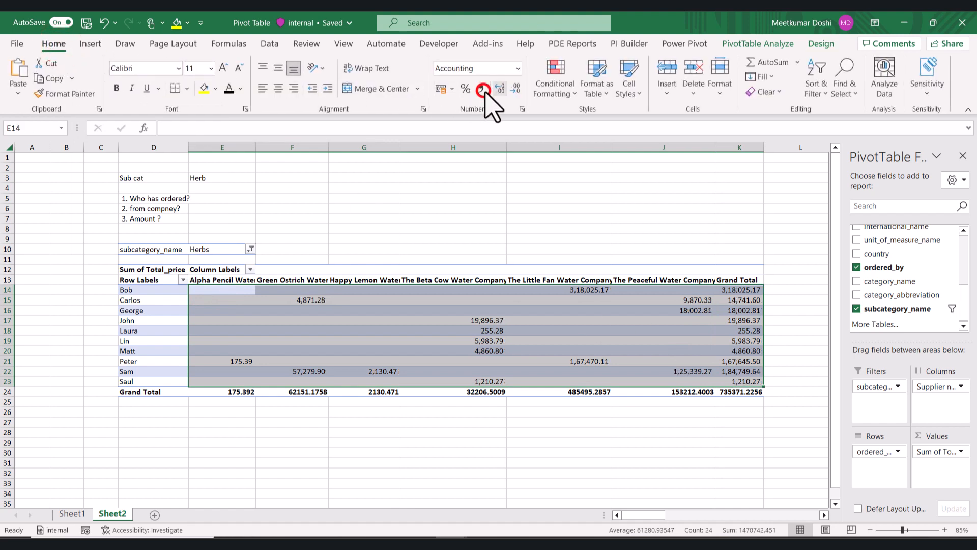
left_click(515, 89)
left_click(515, 89)
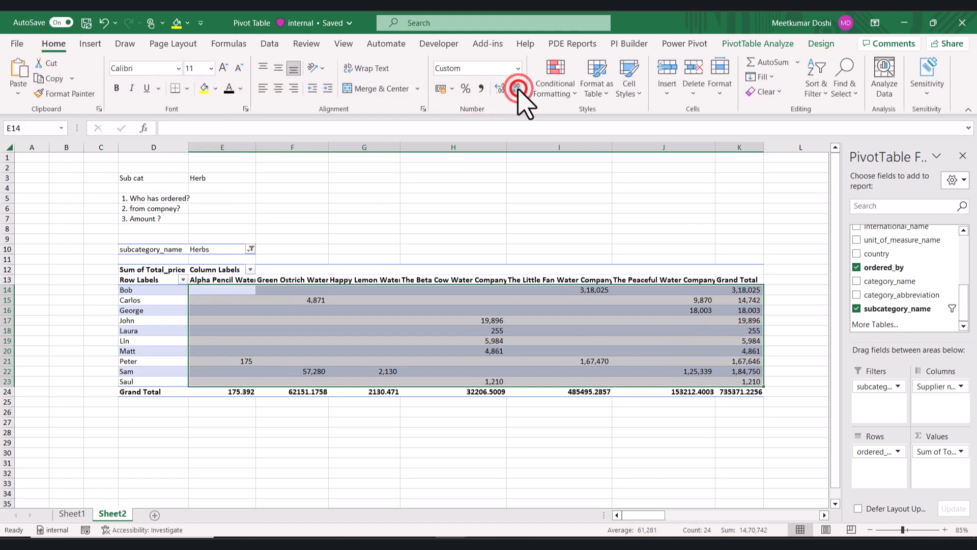
left_click(635, 342)
Format the Grand Total row values in E24:K24 with thousands separators and no decimal places.
left_click_drag(237, 392, 741, 392)
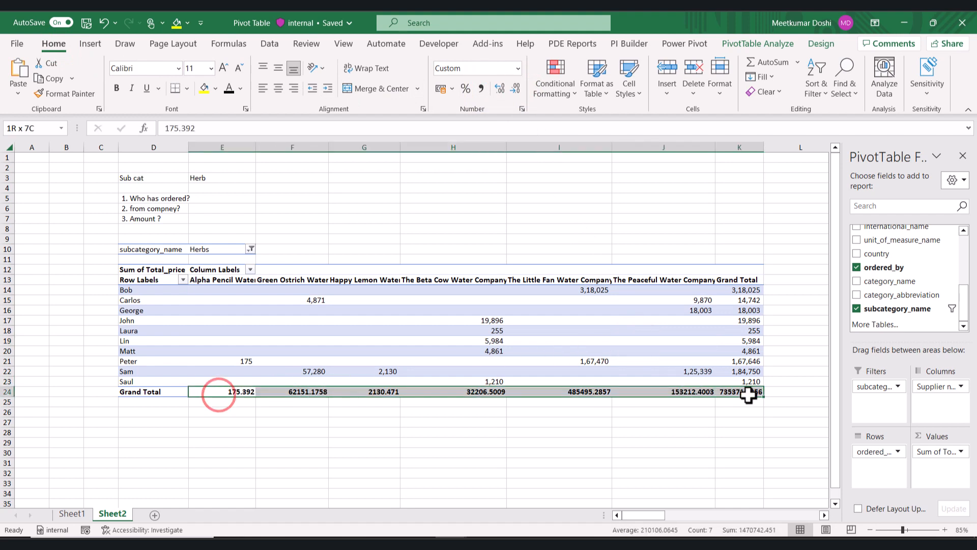
left_click(481, 89)
left_click(517, 87)
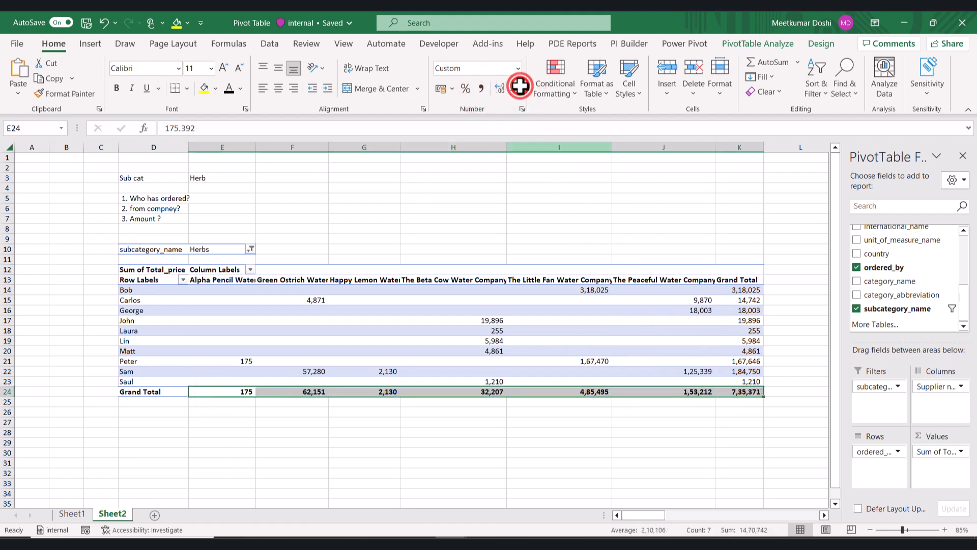
left_click(518, 87)
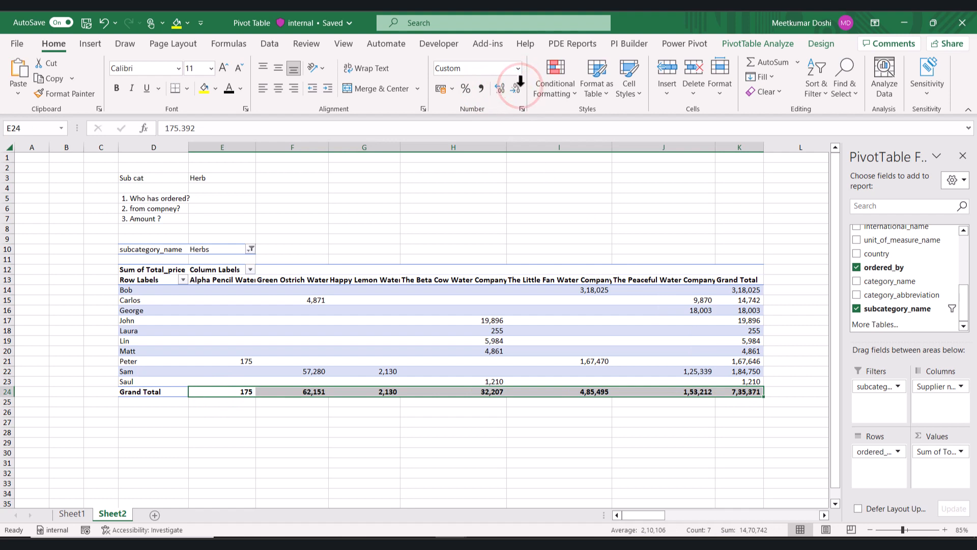
left_click(908, 521)
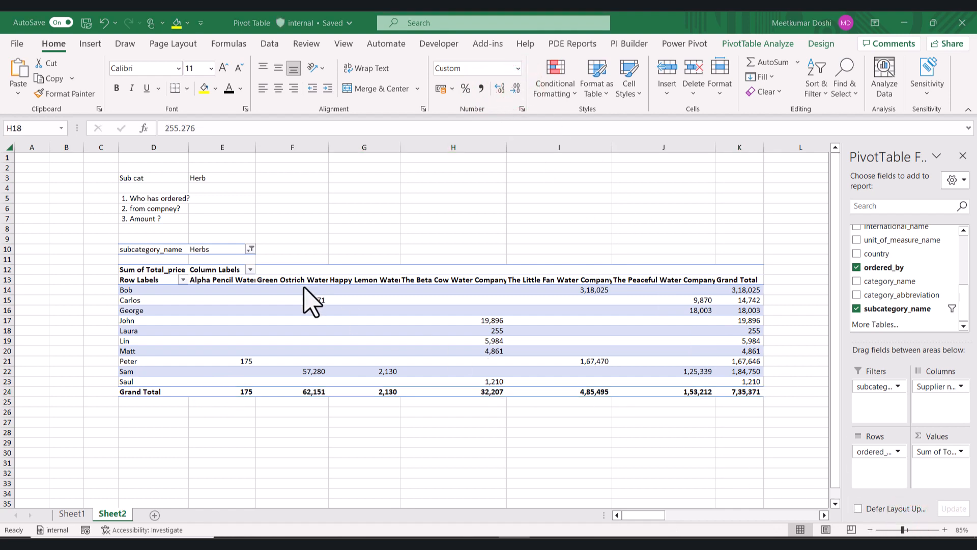
Change the PivotTable's subcategory_name filter to show only Fruit instead of Herbs.
left_click(226, 257)
left_click(226, 326)
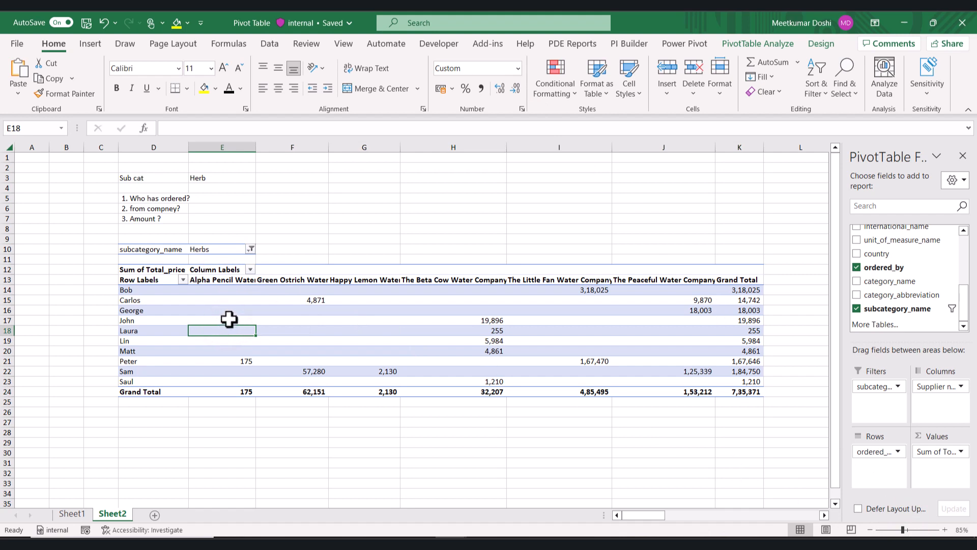
left_click(252, 250)
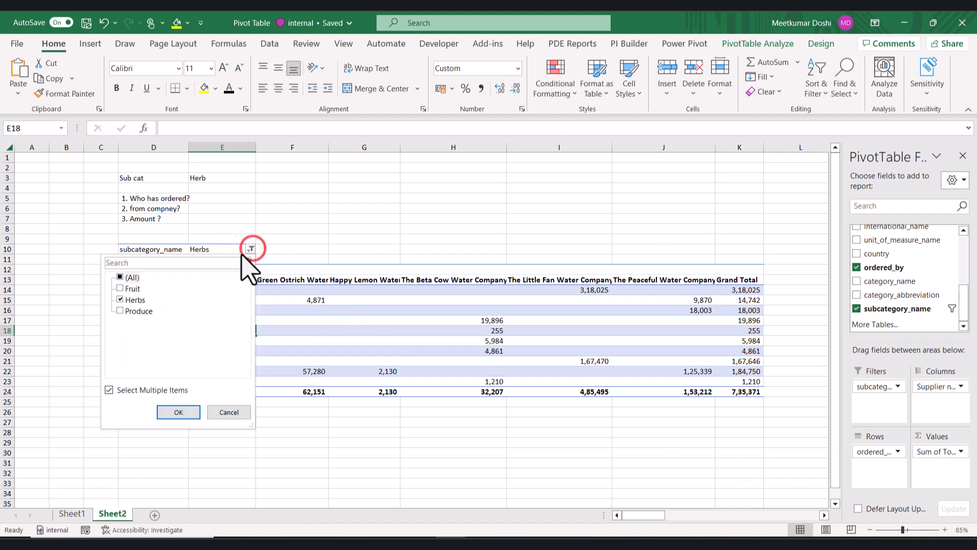
left_click(123, 302)
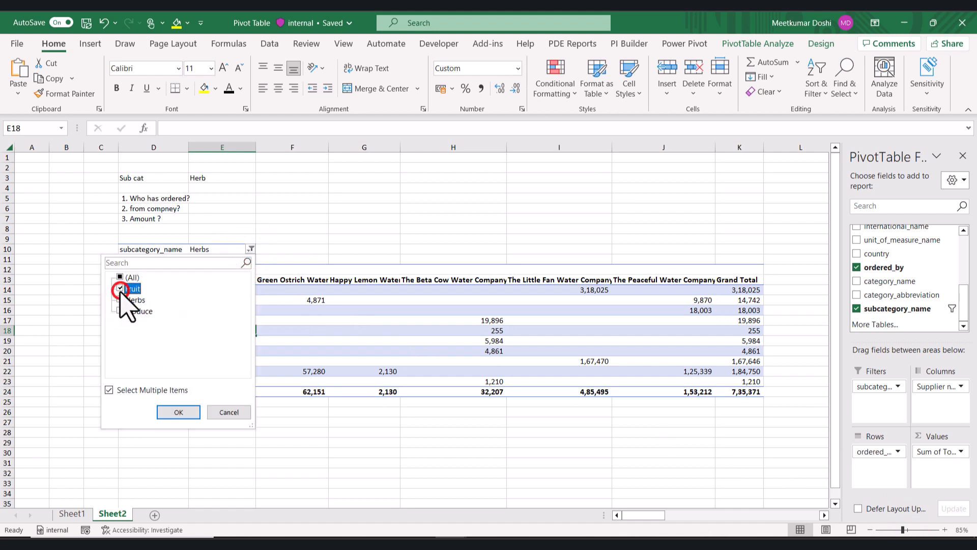
left_click(178, 412)
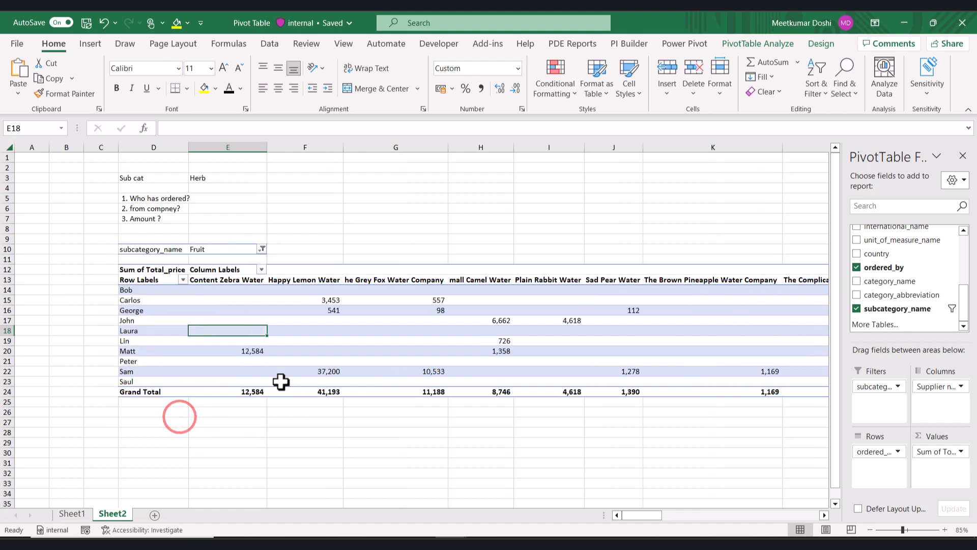
Examine the Fruit-filtered PivotTable across all its supplier columns.
left_click(414, 332)
scroll(458, 331, "down", 2)
left_click(488, 311)
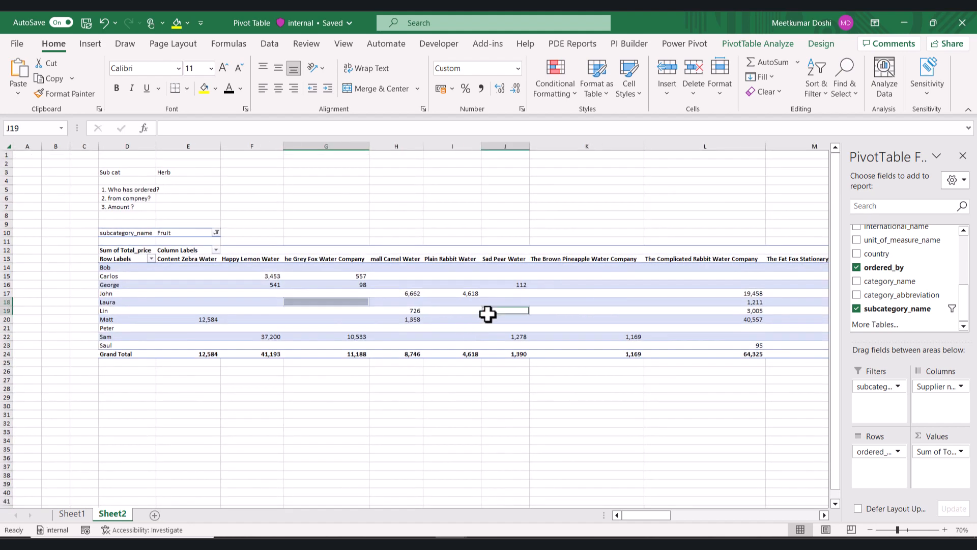
left_click(539, 286)
key("Right")
key("Right")
key("Right")
key("Right")
key("Right")
key("Right")
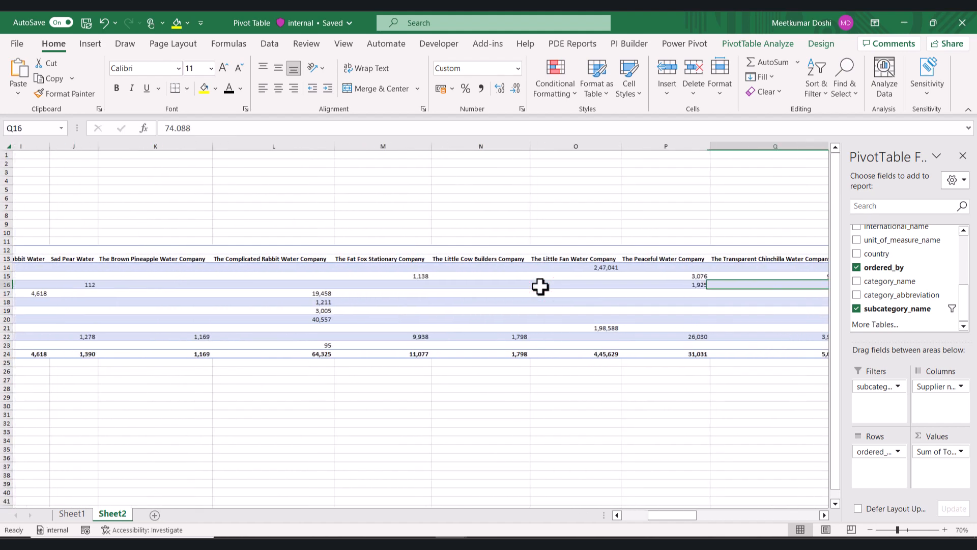
key("Right")
key("Right")
key("Right")
scroll(540, 286, "left", 5)
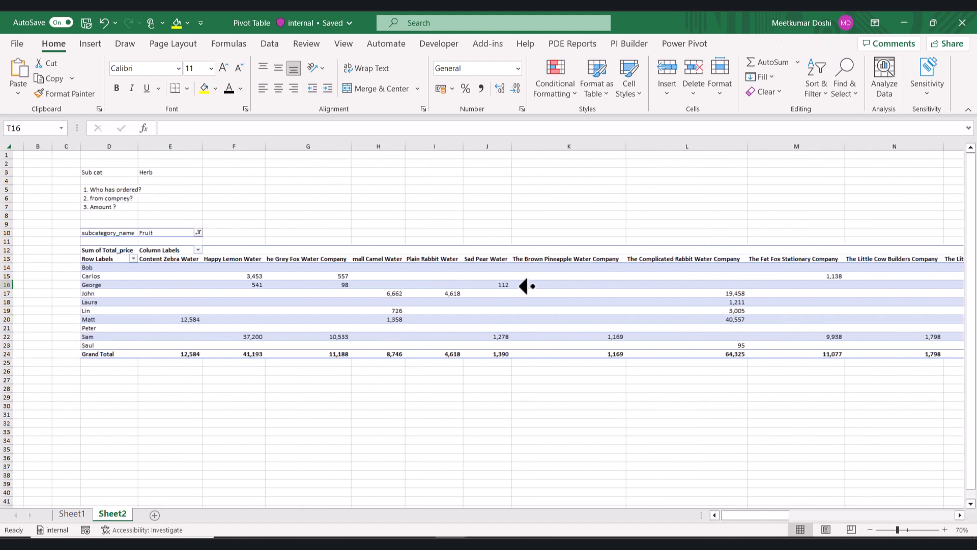
scroll(524, 286, "left", 1)
Add Produce alongside Fruit in the PivotTable's subcategory_name filter.
left_click(216, 232)
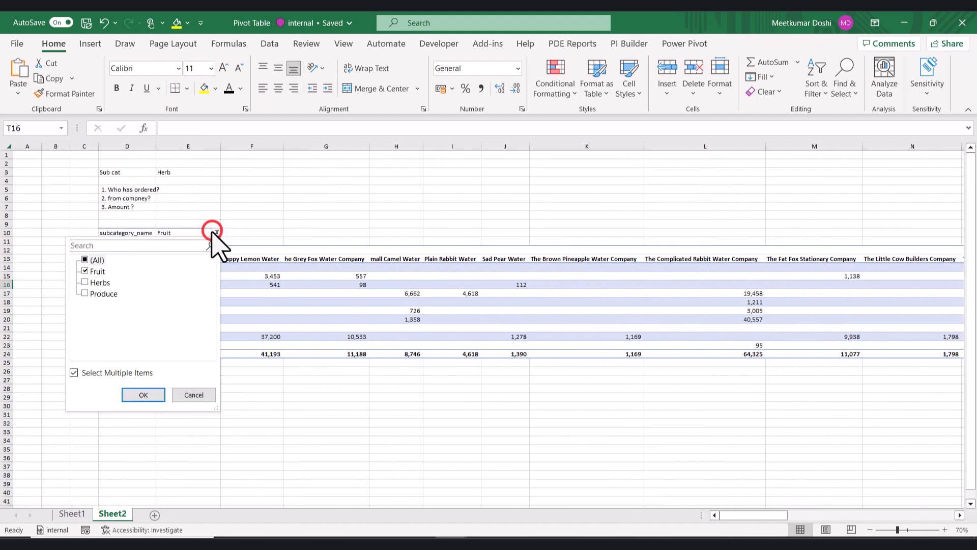
left_click(95, 272)
left_click(101, 292)
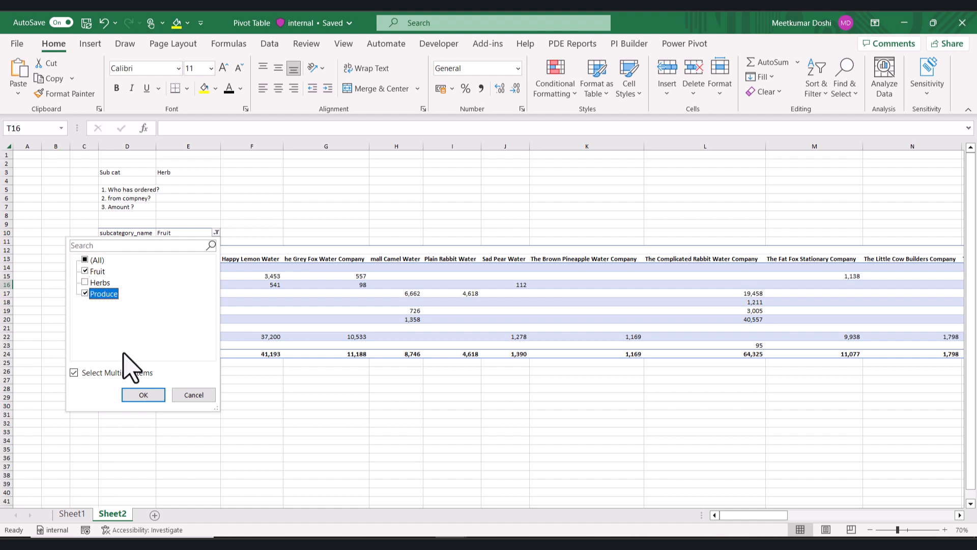
left_click(144, 395)
left_click(253, 311)
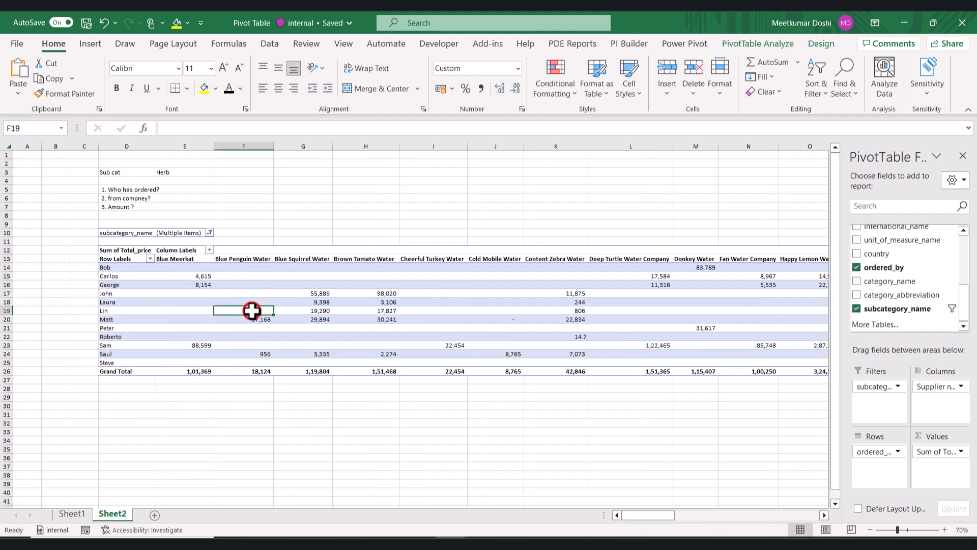
key("Right")
Set the PivotTable's subcategory_name filter to show only Herbs.
left_click(206, 224)
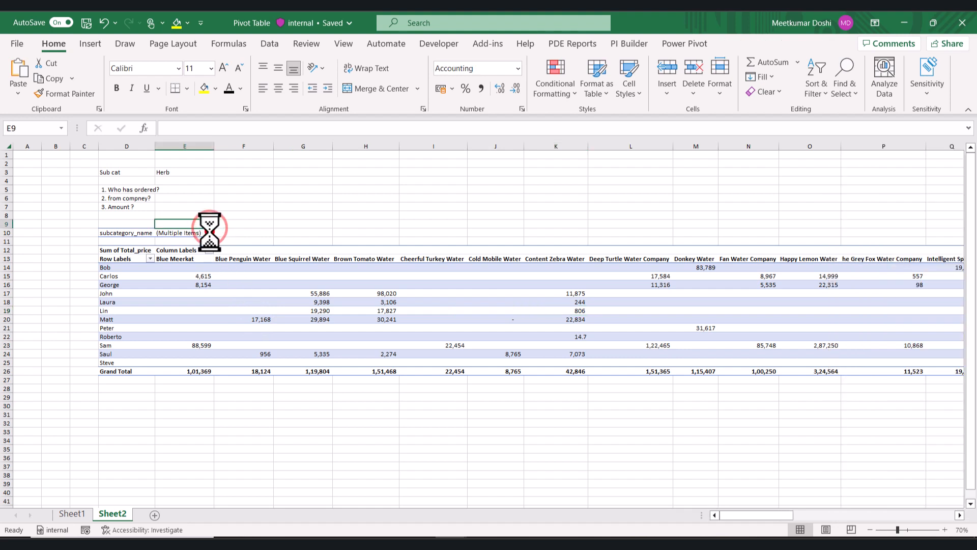
left_click(210, 233)
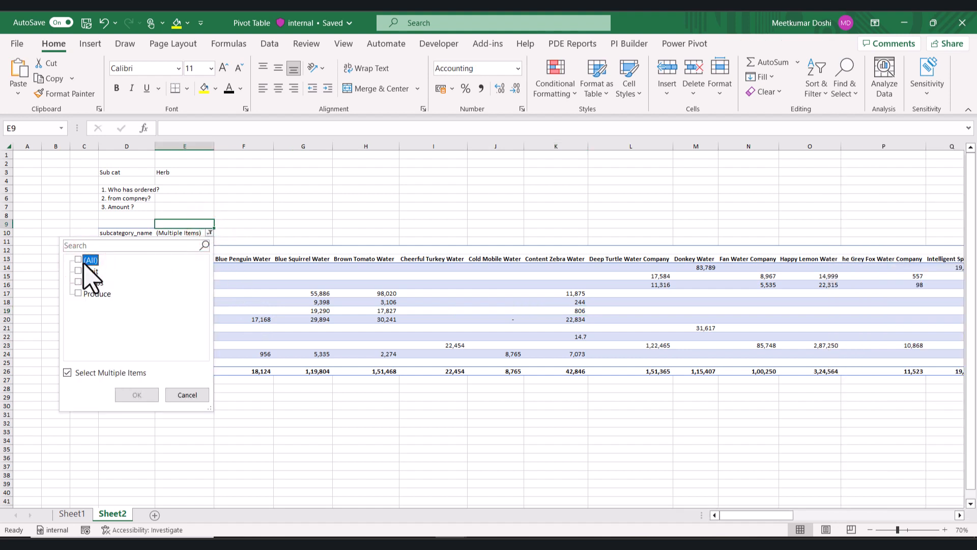
left_click(93, 282)
left_click(137, 396)
left_click(356, 329)
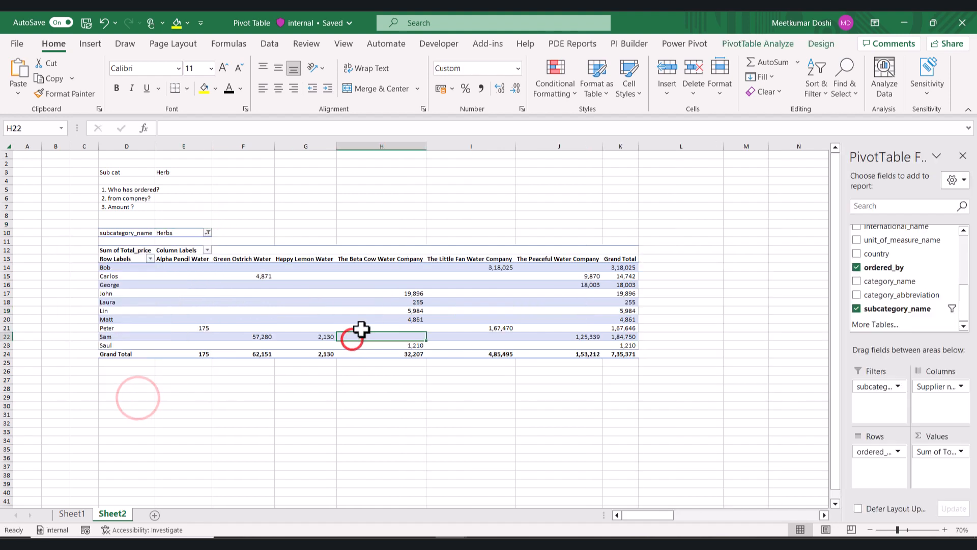
Examine the amount in H17, tracing it to its supplier column The Beta Cow Water Company and its orderer row.
left_click_drag(396, 259, 402, 293)
left_click_drag(6, 258, 137, 293)
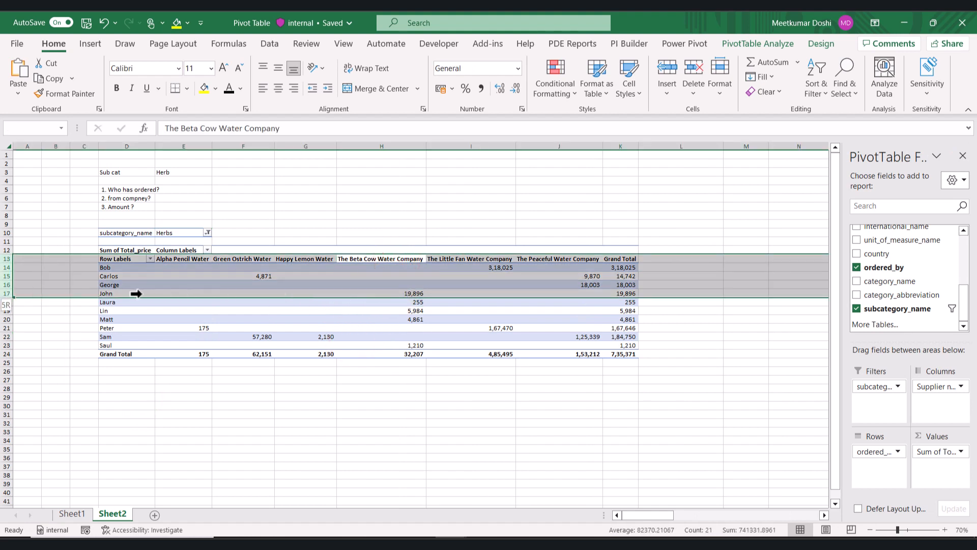
left_click(106, 293)
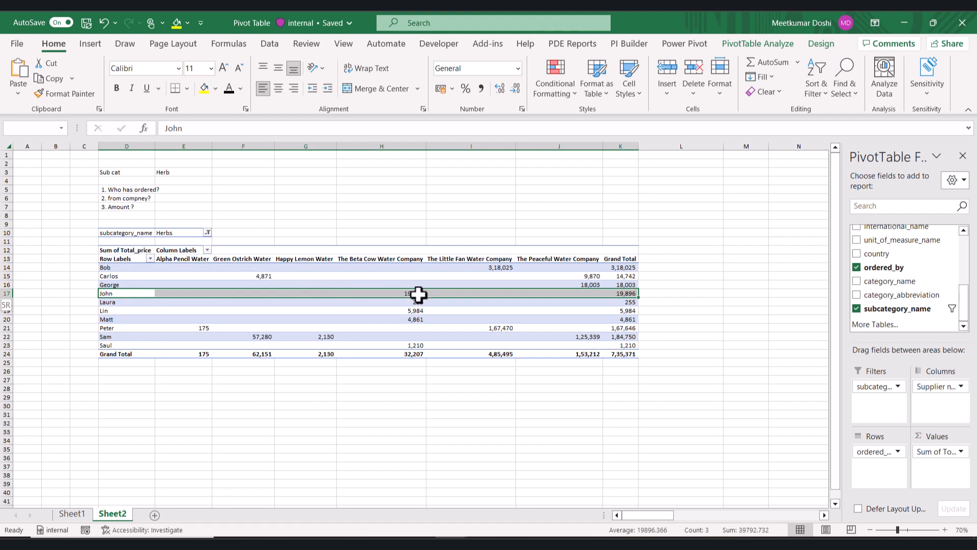
left_click(417, 294)
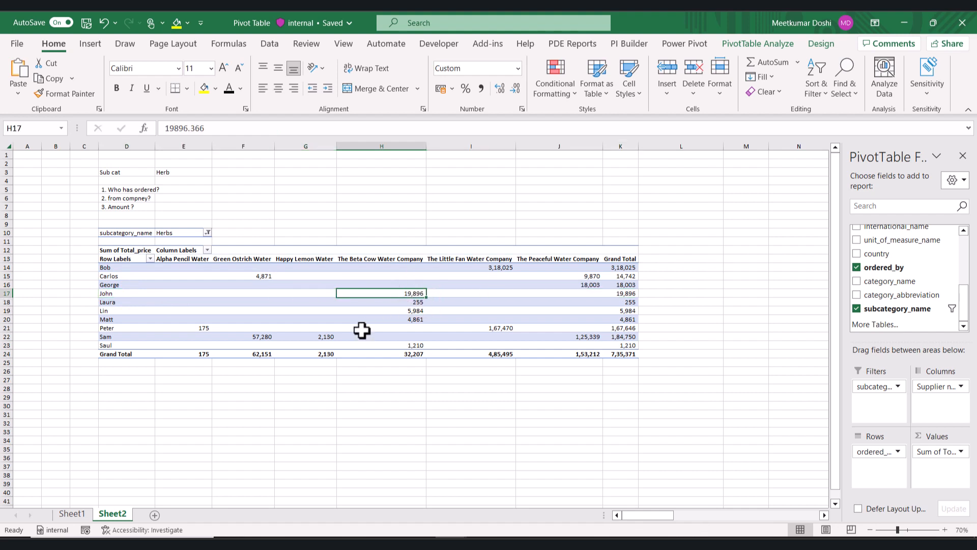
Clear the Supplier name filter from the source table on Sheet1.
left_click(71, 513)
left_click(667, 257)
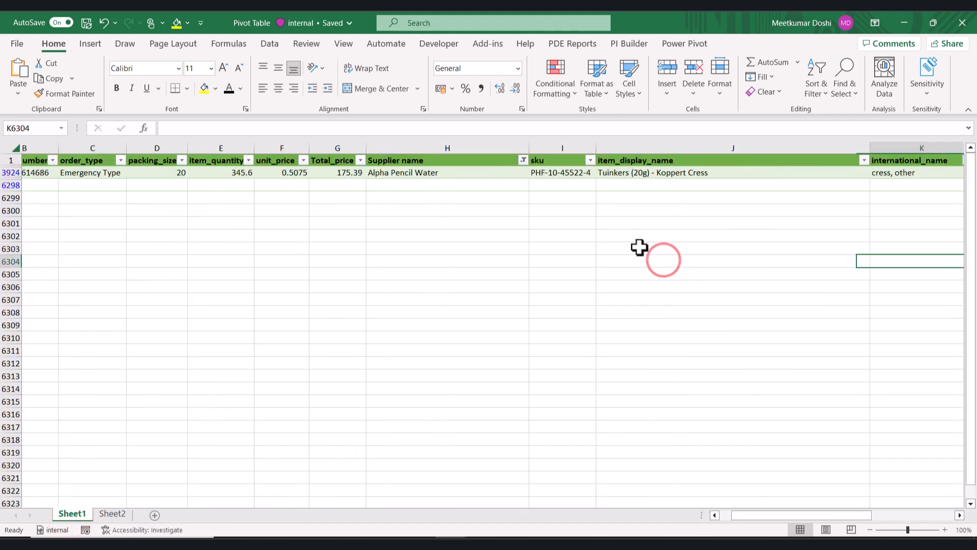
left_click(478, 161)
left_click(486, 160)
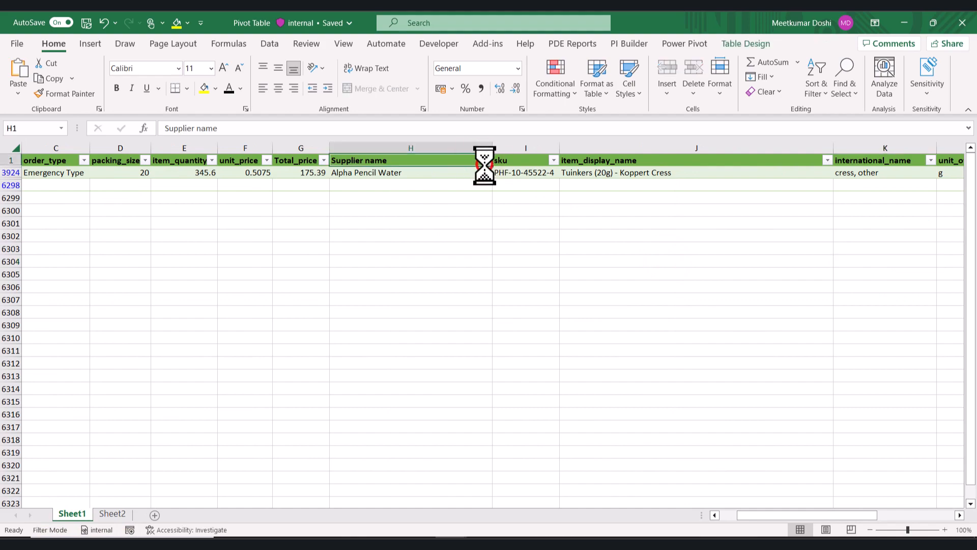
left_click(519, 251)
Filter the Sheet1 table's ordered_by column to only the orderer from PivotTable row 17.
left_click(768, 224)
key("Right")
key("Right")
key("Right")
key("Right")
key("Right")
key("Right")
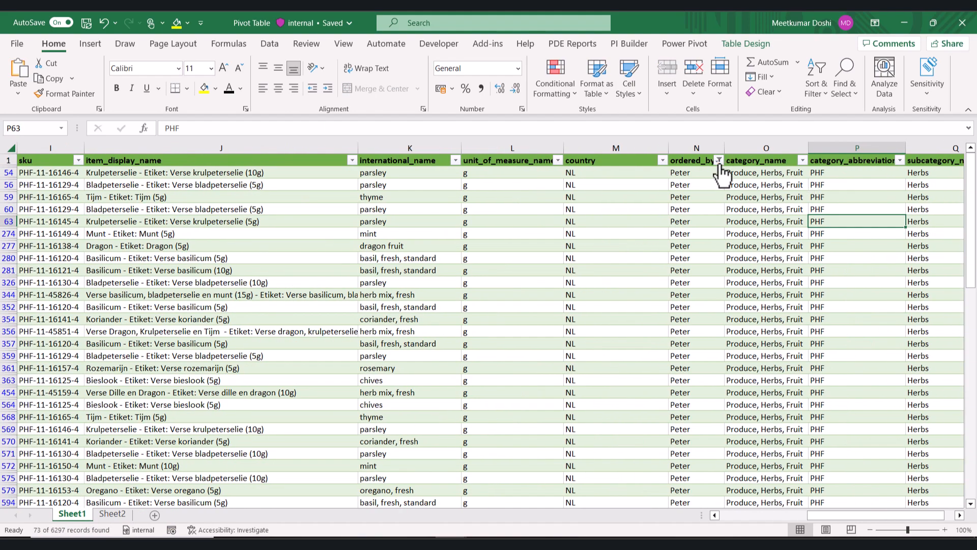
left_click(719, 161)
left_click(768, 296)
type("john")
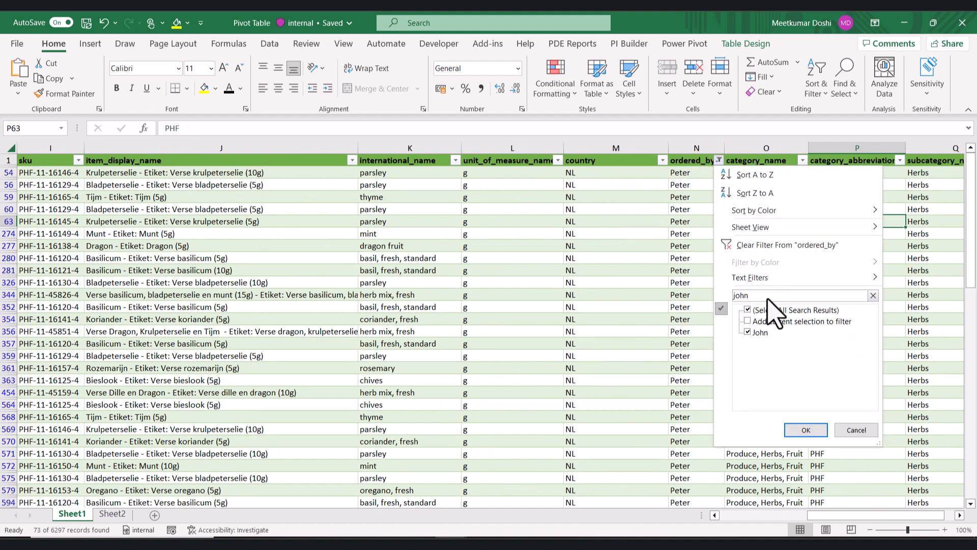
key("Return")
Check which suppliers remain in the filtered Sheet1 table and total the visible Total_price values.
left_click(768, 306)
scroll(490, 216, "left", 5)
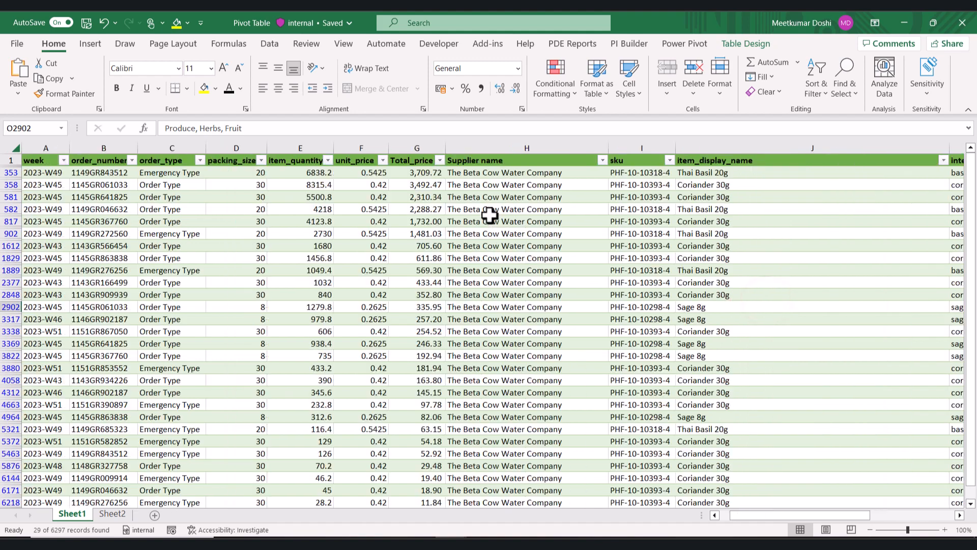
left_click(488, 210)
left_click(604, 161)
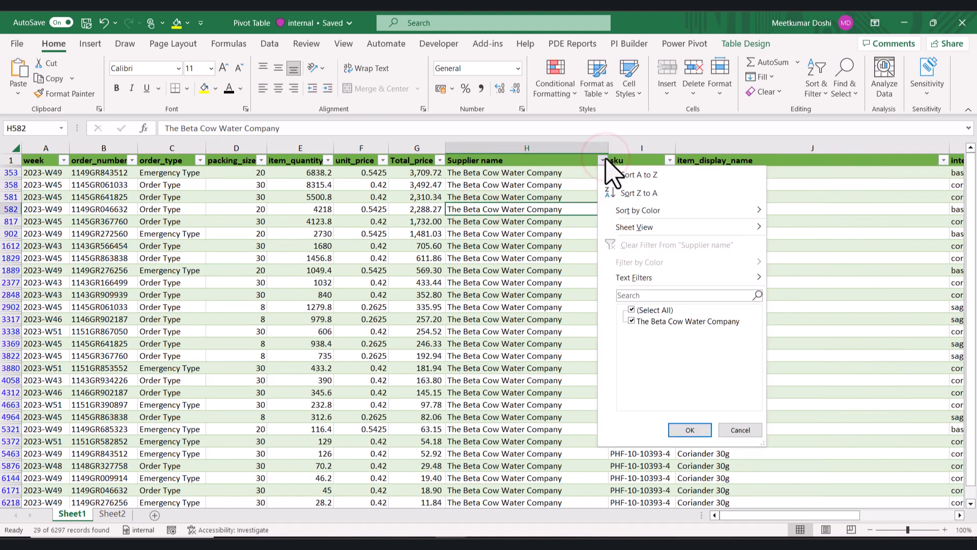
left_click(691, 430)
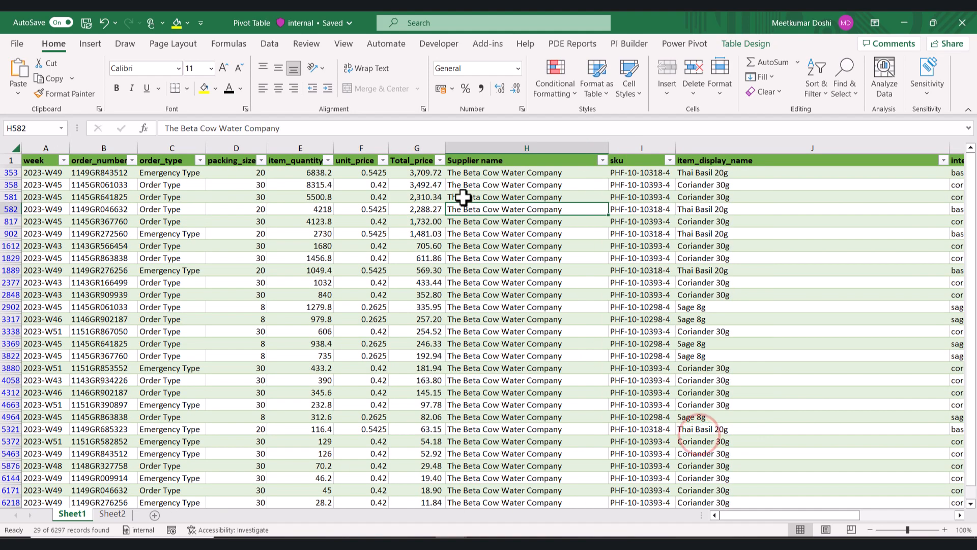
left_click(434, 169)
left_click(708, 505)
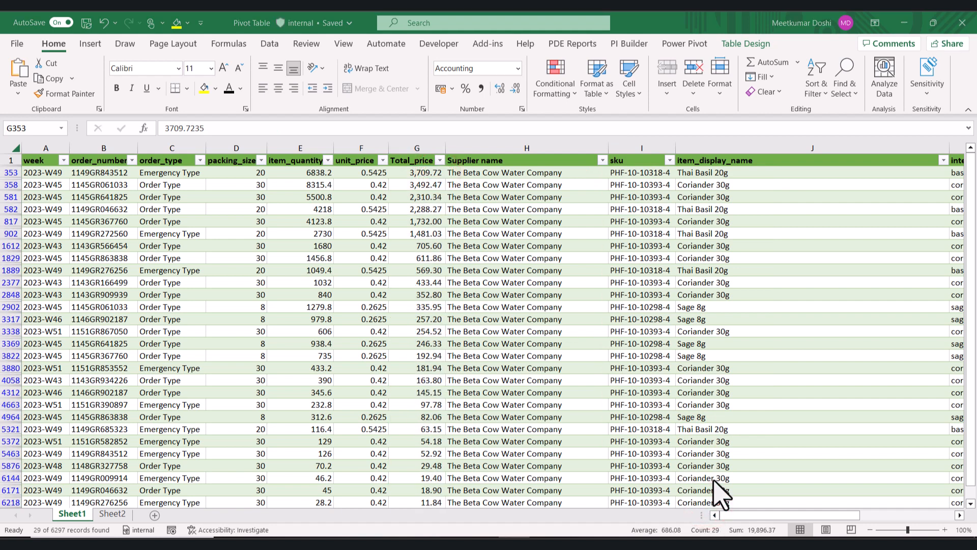
Return to Sheet2 and compare the PivotTable amount in H17 with the Sheet1 total.
left_click(122, 515)
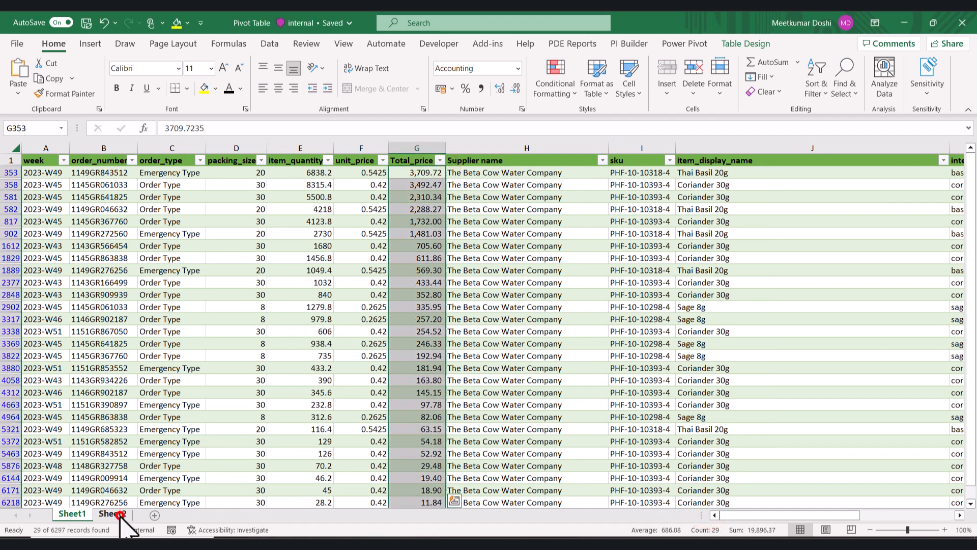
left_click(121, 515)
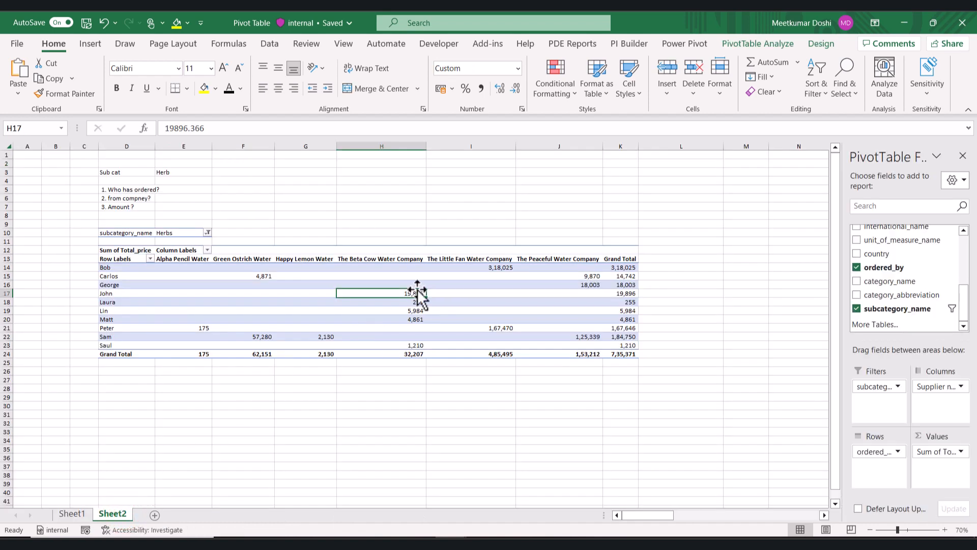
left_click(520, 395)
left_click(554, 304)
left_click(897, 484)
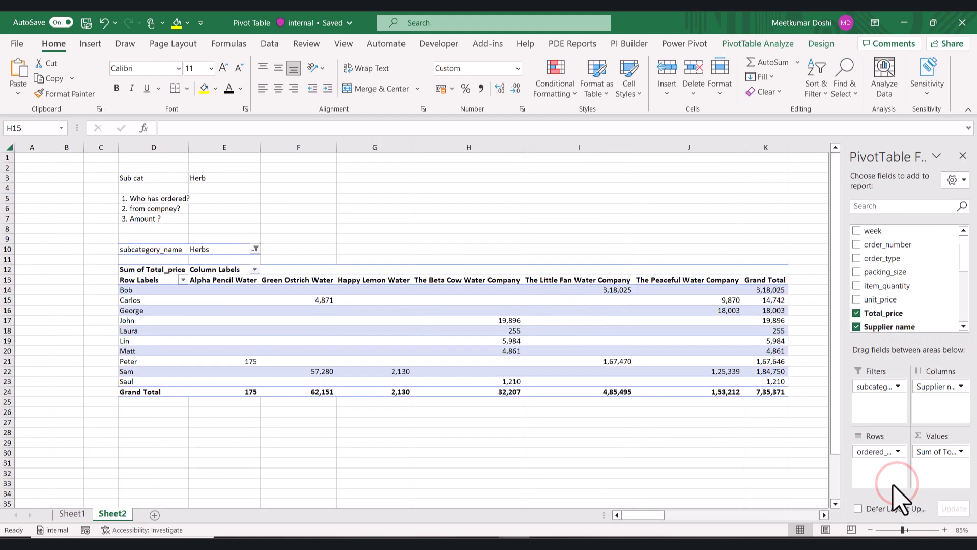
Review the columns of the Sheet1 source table for another field to analyse.
left_click(71, 515)
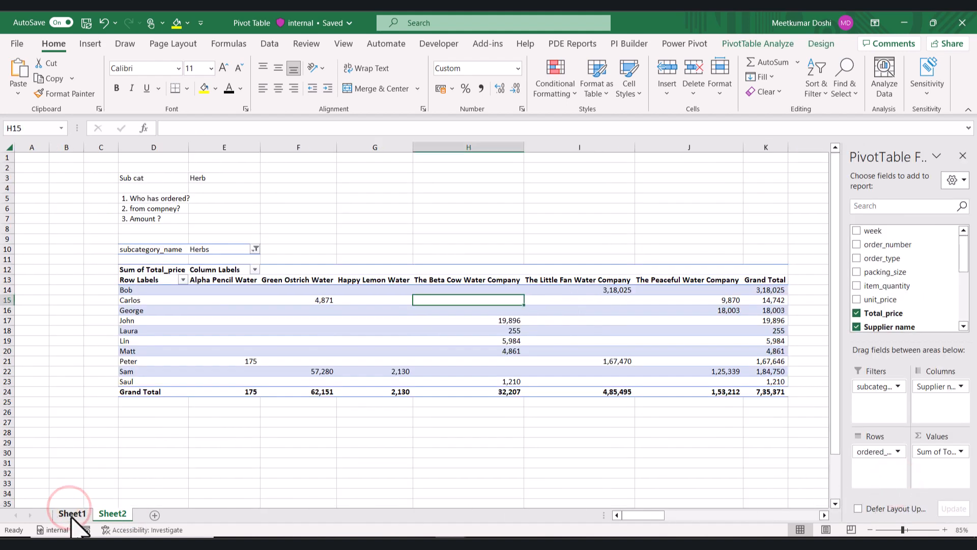
left_click(72, 514)
left_click(361, 257)
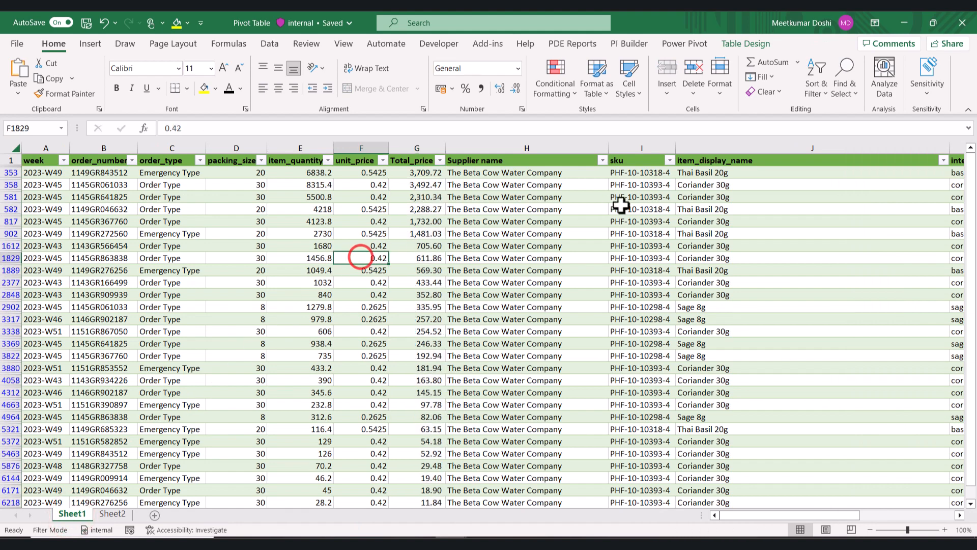
left_click(621, 205)
key("Right")
key("Right")
left_click(46, 242)
scroll(115, 190, "left", 2)
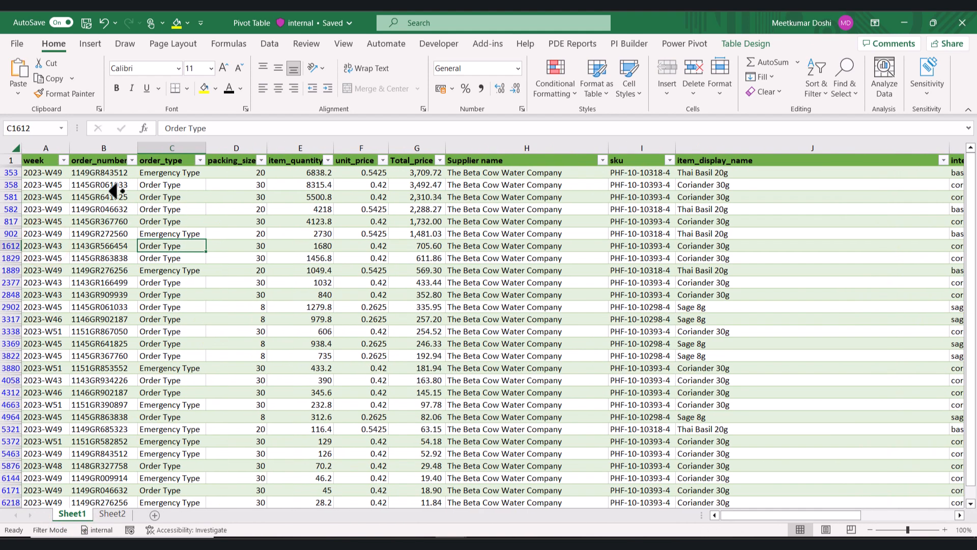
Inspect the order_type column and the distinct values offered in its filter.
left_click(144, 173)
left_click(152, 221)
left_click(160, 258)
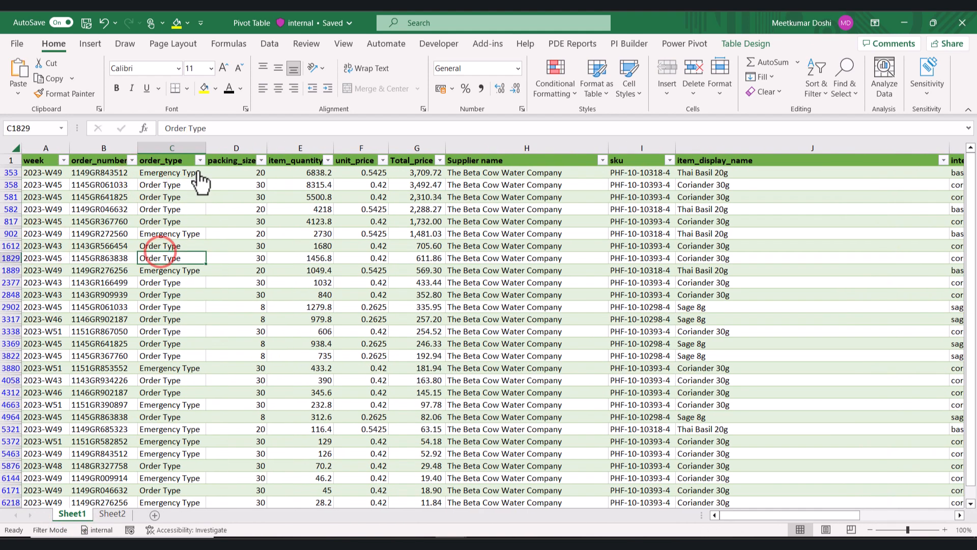
left_click(201, 161)
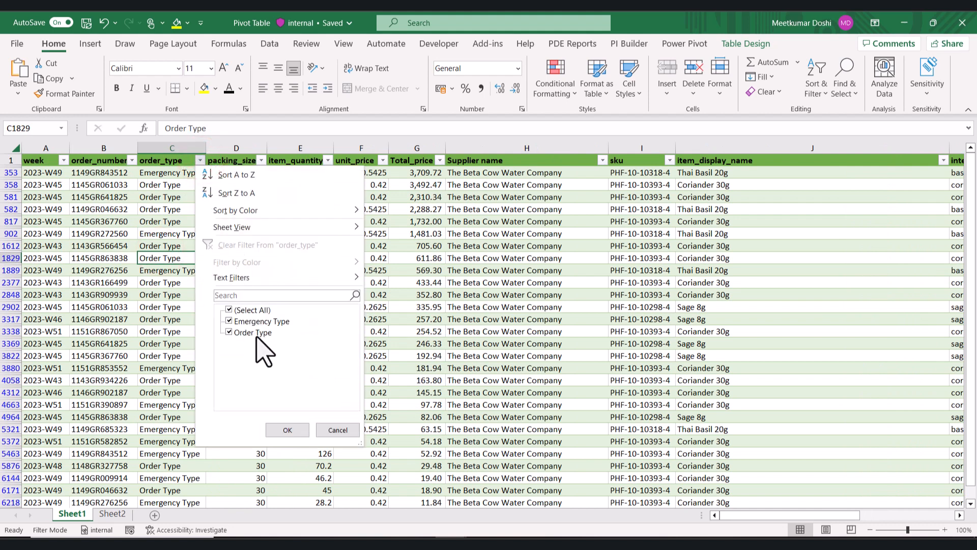
left_click(329, 430)
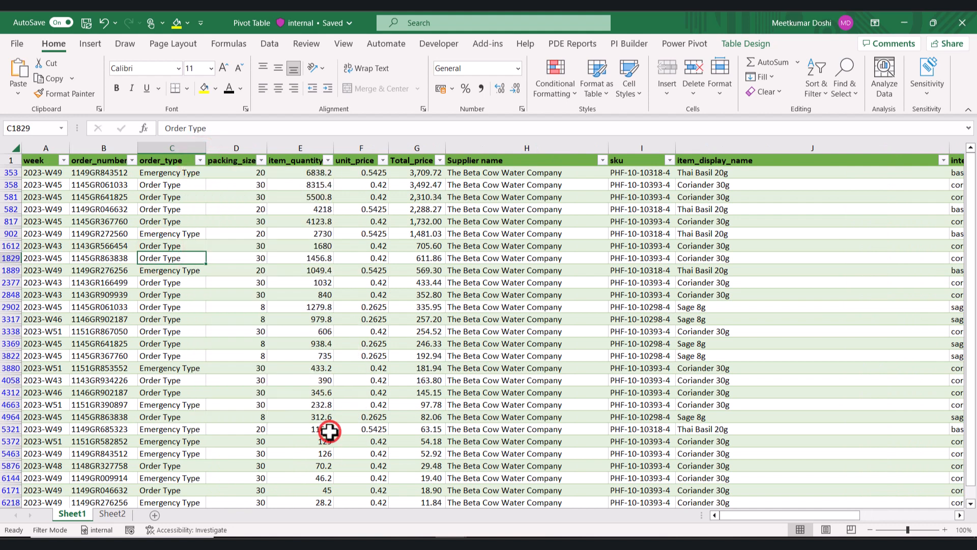
Add the order_type field to the Sheet2 PivotTable's rows beneath ordered_by.
left_click(114, 514)
left_click(164, 328)
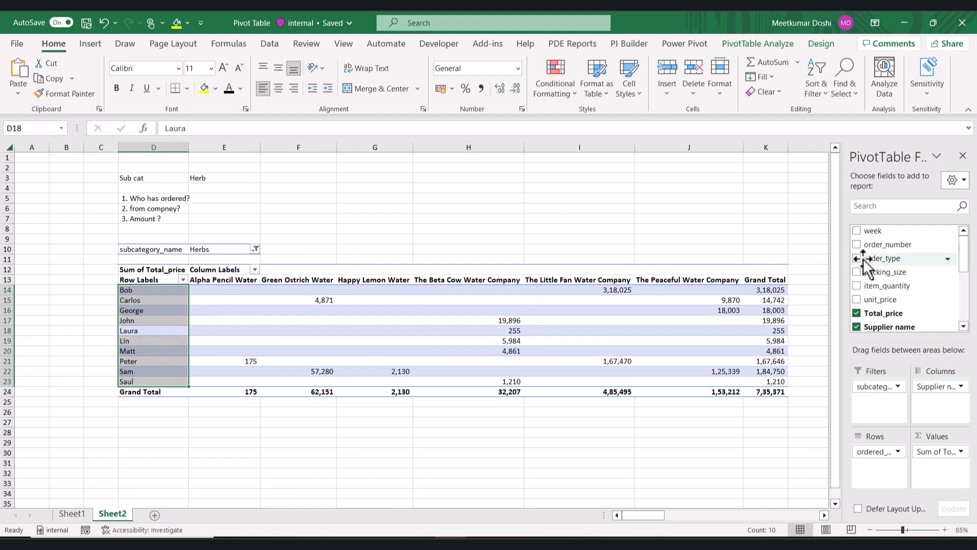
left_click_drag(874, 262, 886, 487)
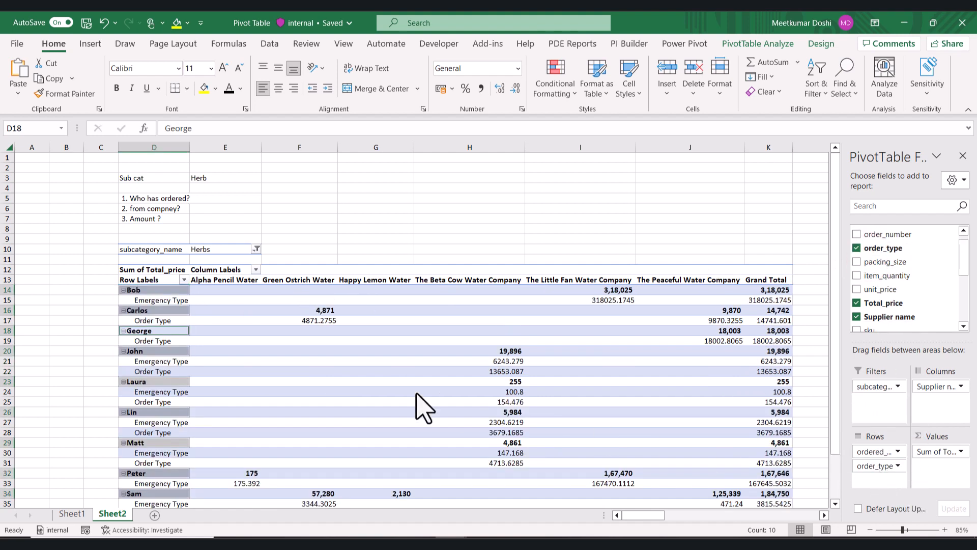
Examine the PivotTable's Emergency Type and Order Type amounts for each orderer and supplier.
left_click(376, 384)
left_click(155, 300)
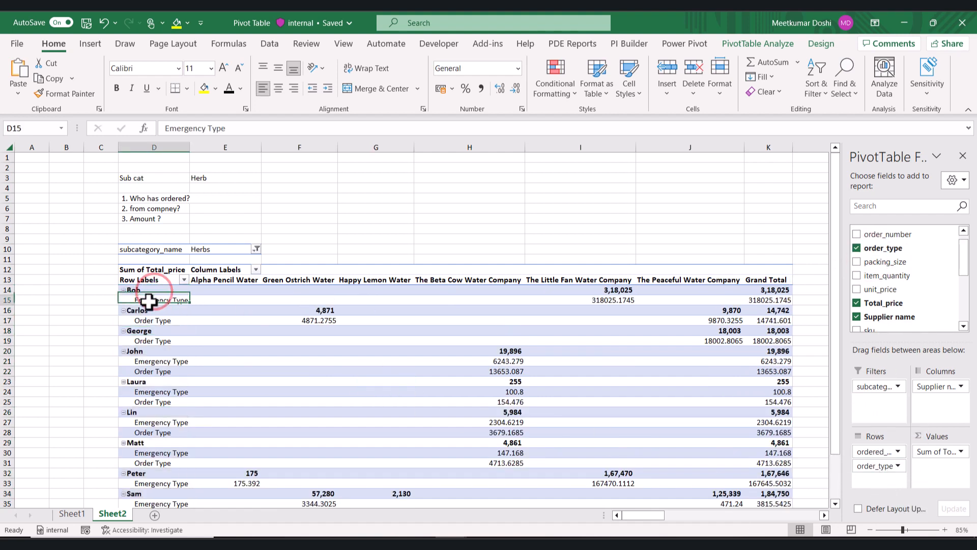
key("Right")
key("Right")
key("Right")
key("Right")
key("Right")
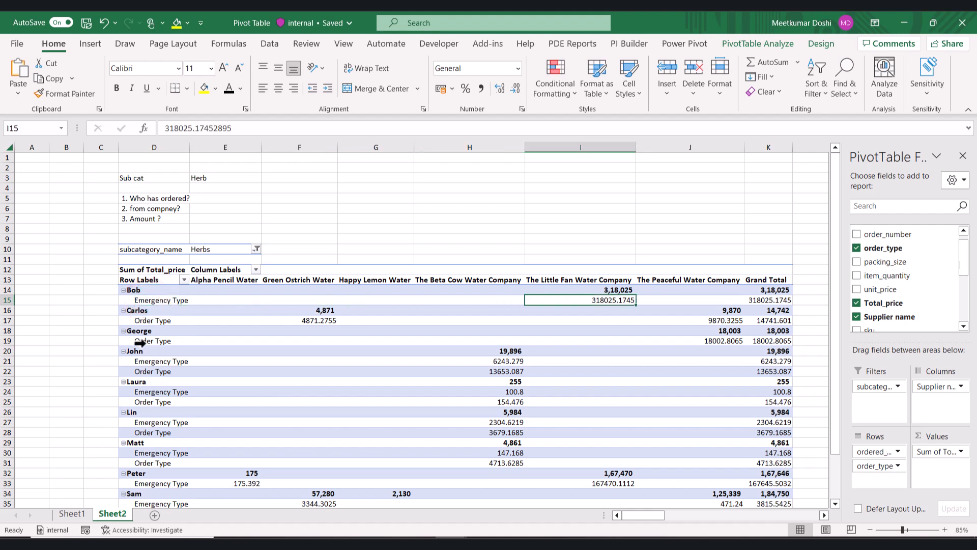
left_click(145, 341)
key("Right")
key("Right")
key("Right")
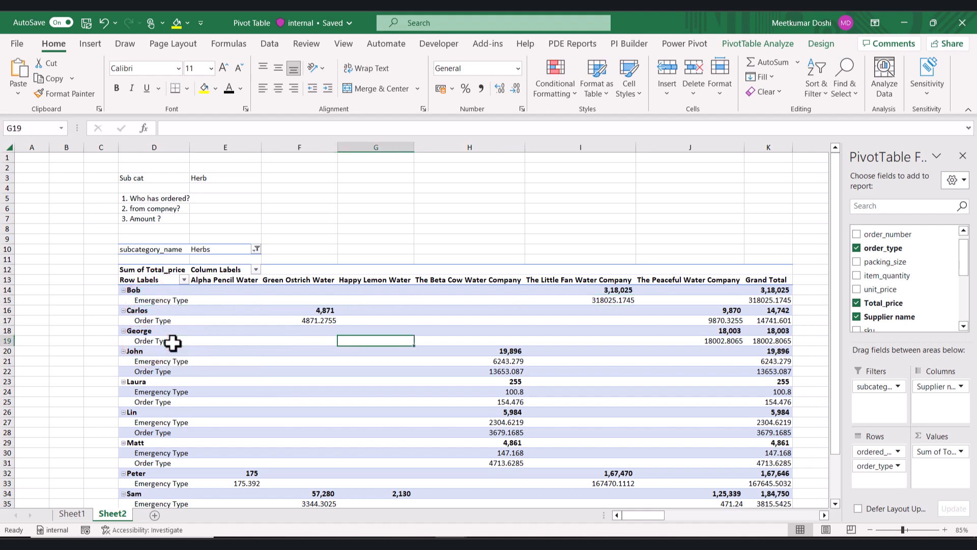
scroll(260, 329, "down", 3)
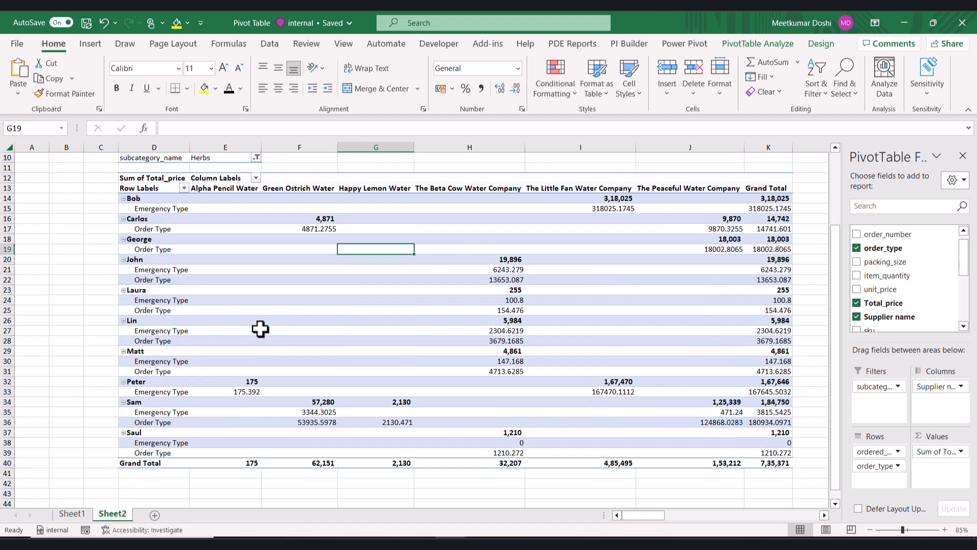
Move ordered_by beneath order_type in the Sheet2 PivotTable's rows, grouping the orderers by order type.
scroll(260, 330, "up", 3)
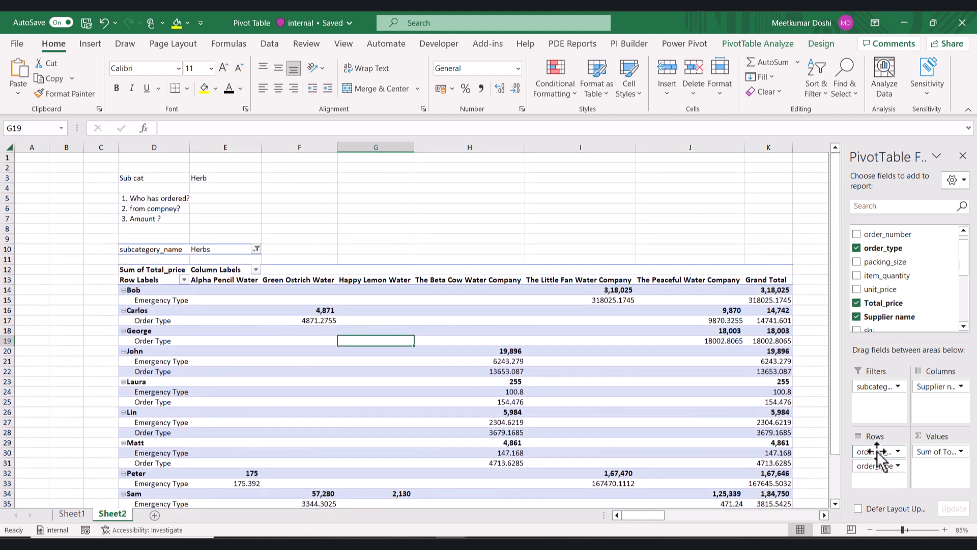
left_click_drag(876, 451, 885, 479)
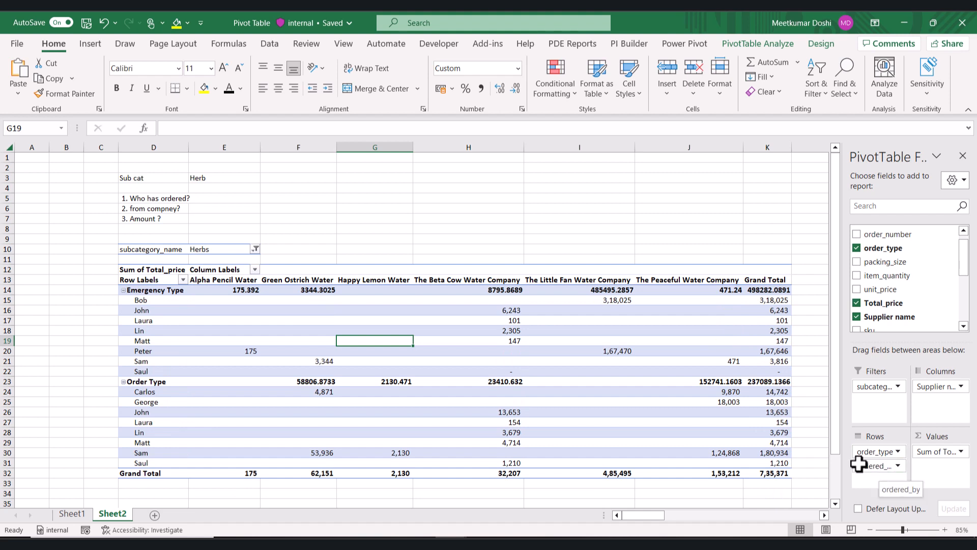
Examine the Emergency Type orderers and their amounts for The Little Fan Water Company and The Beta Cow Water Company.
left_click(148, 290)
left_click(147, 301)
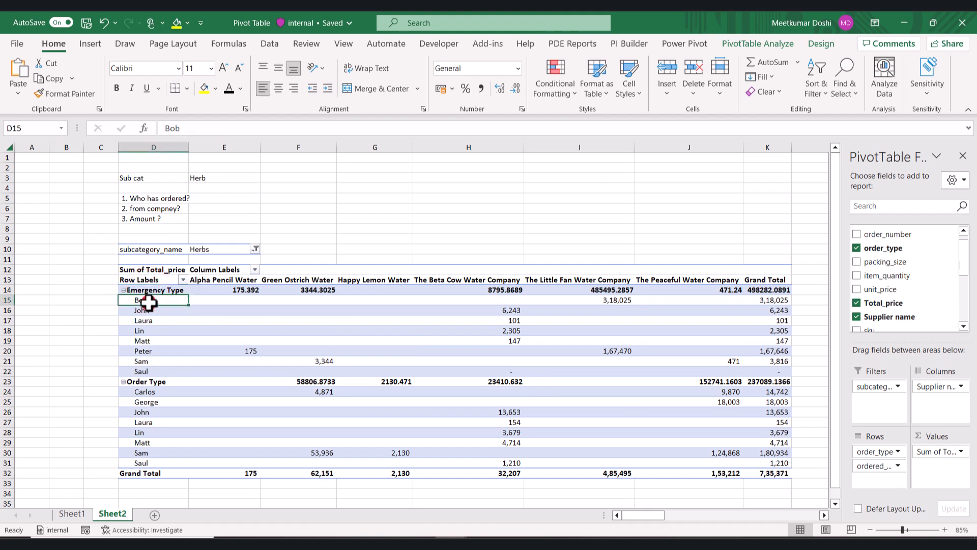
left_click(571, 301)
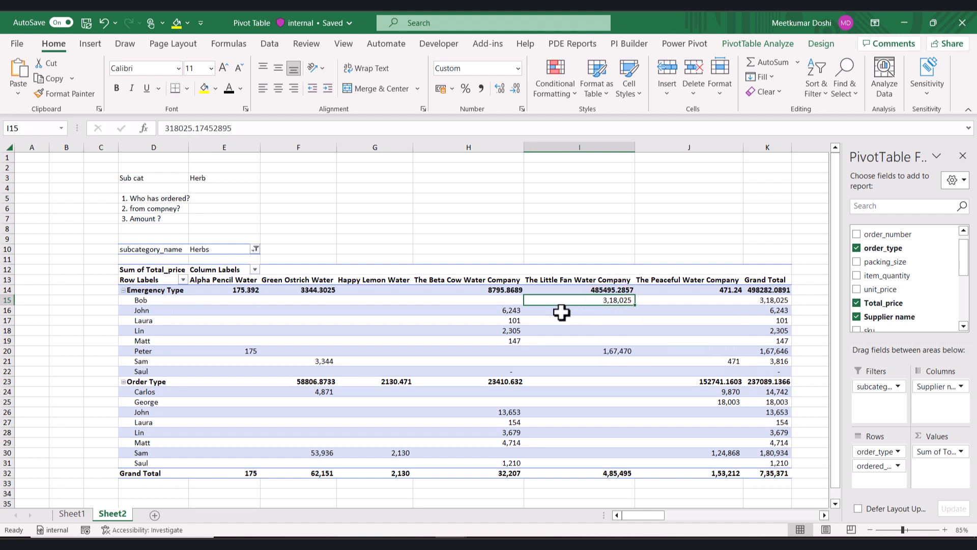
left_click(501, 309)
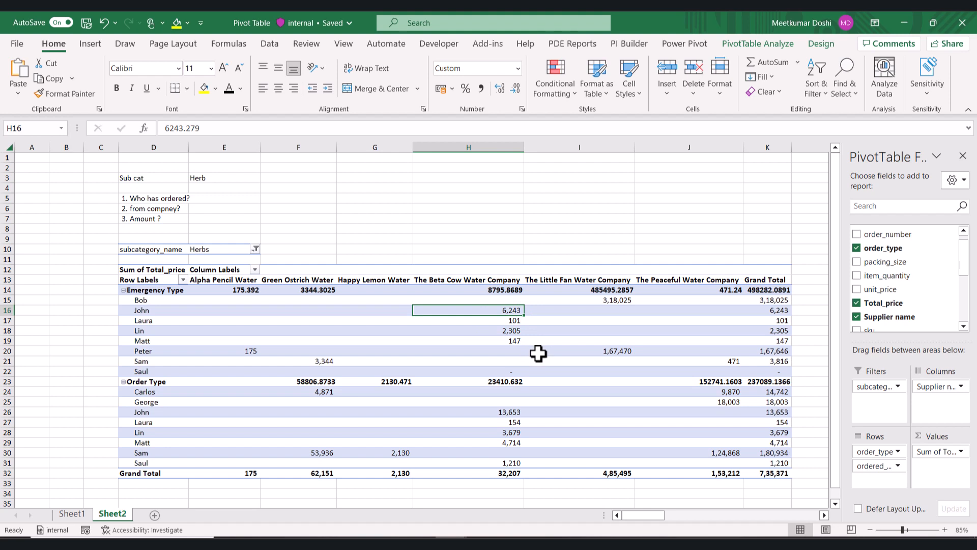
left_click(509, 487)
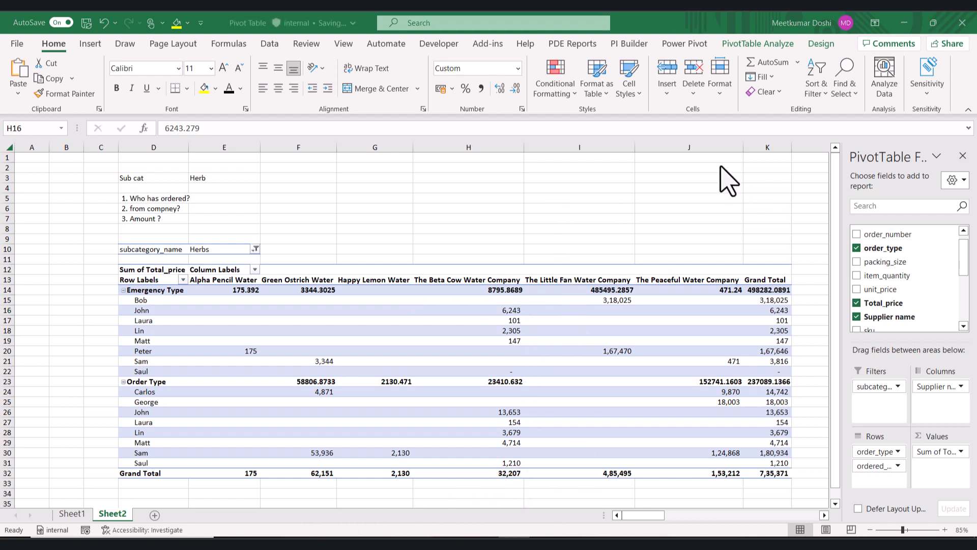
Compare the Emergency Type subtotals of Alpha Pencil Water and Green Ostrich Water with the individual orderers' amounts beneath them.
left_click(227, 281)
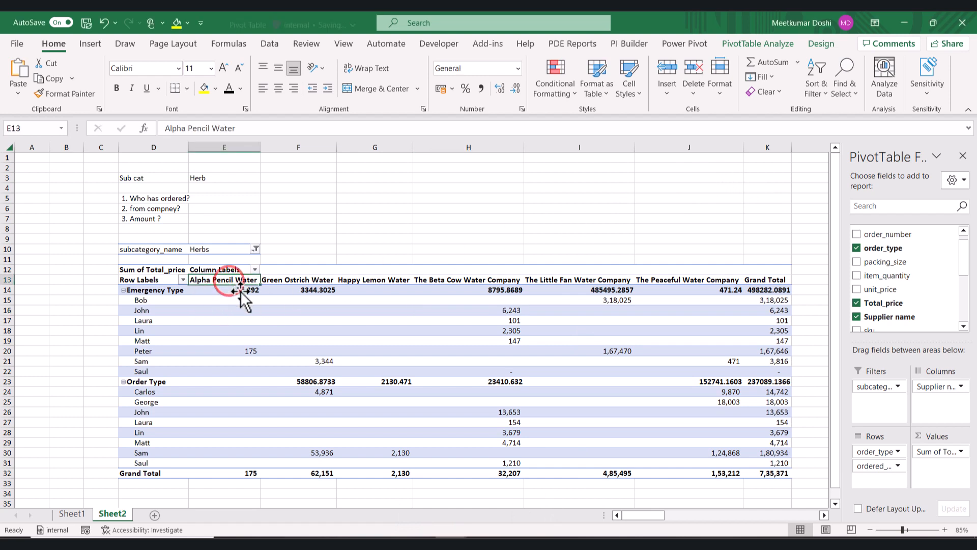
left_click(241, 291)
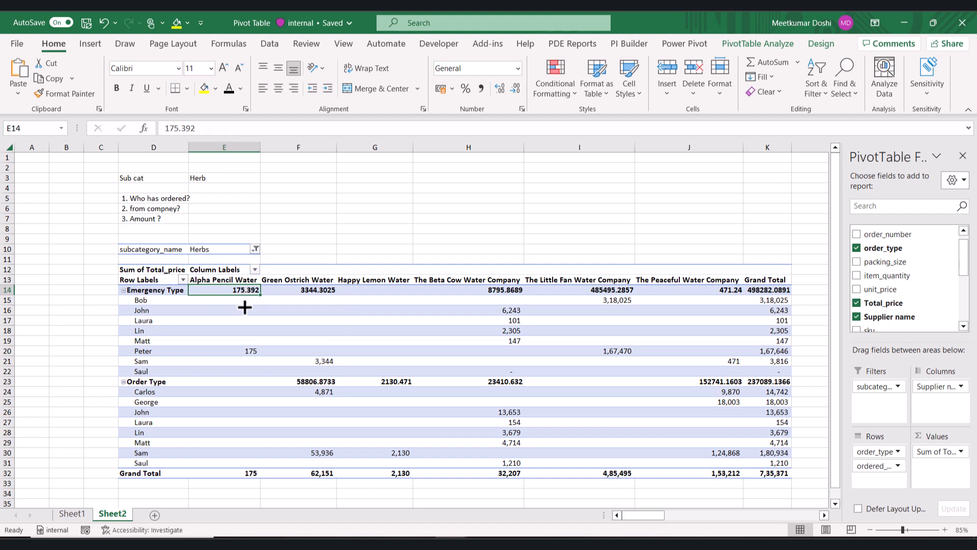
left_click(249, 352)
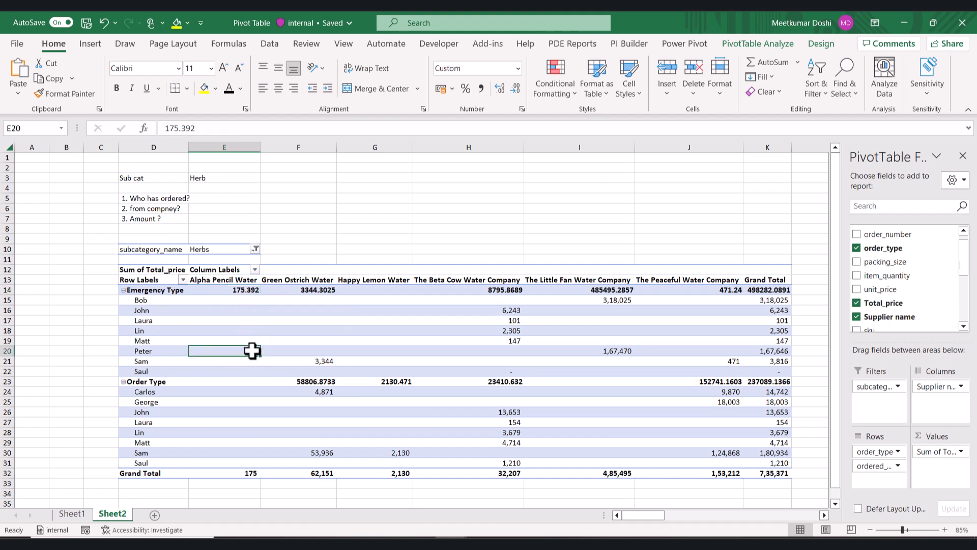
left_click(319, 290)
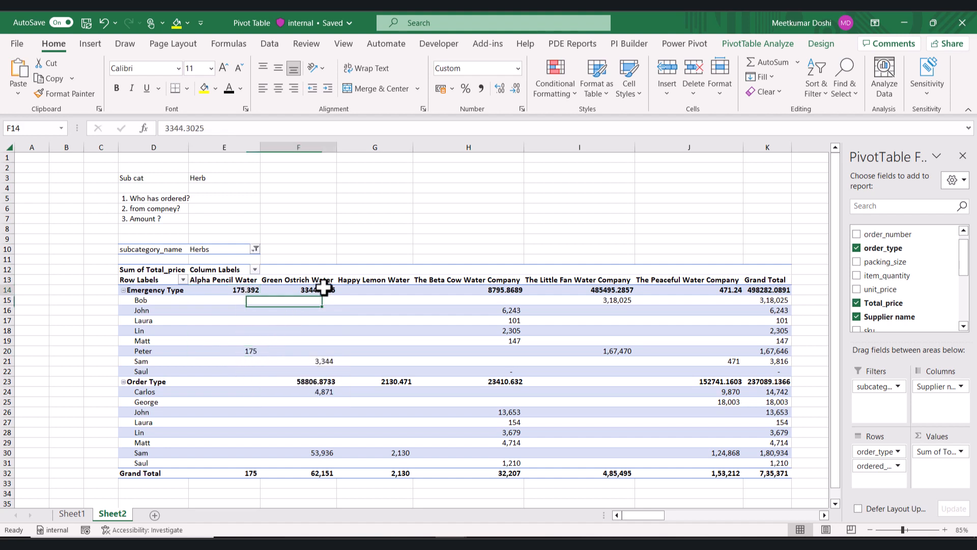
left_click(323, 360)
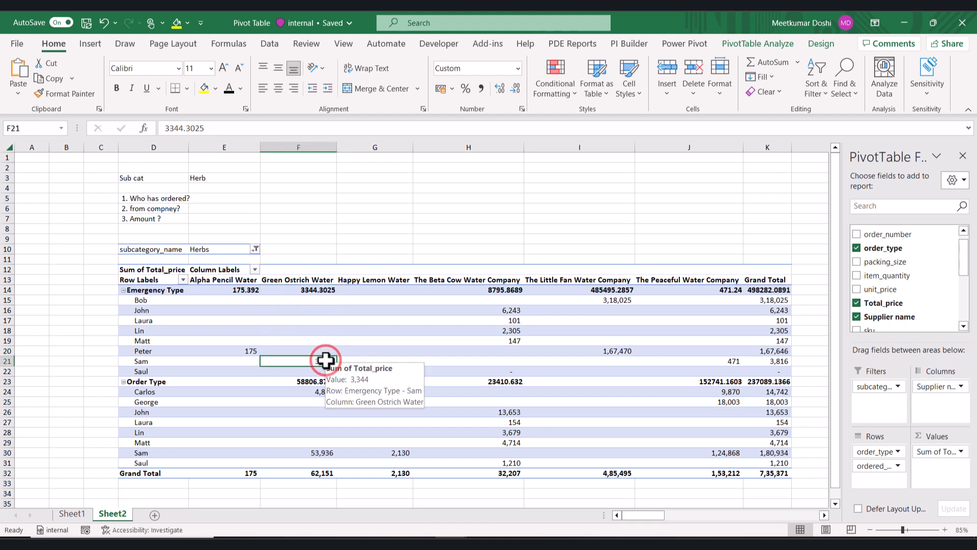
Check The Beta Cow Water Company's Emergency Type subtotal against its orderers' amounts, and both order-type subtotals against its grand total.
left_click(499, 290)
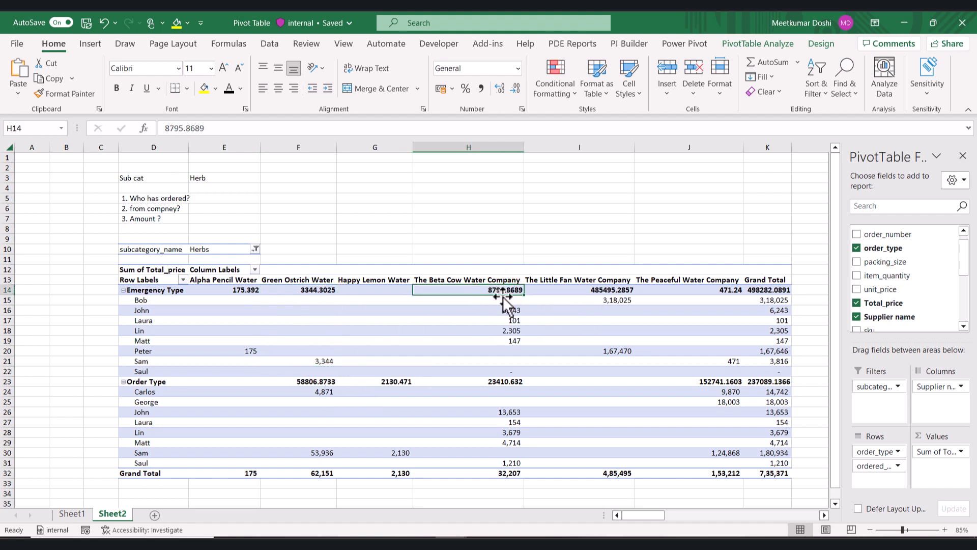
left_click_drag(504, 310, 505, 343)
key("shift+space")
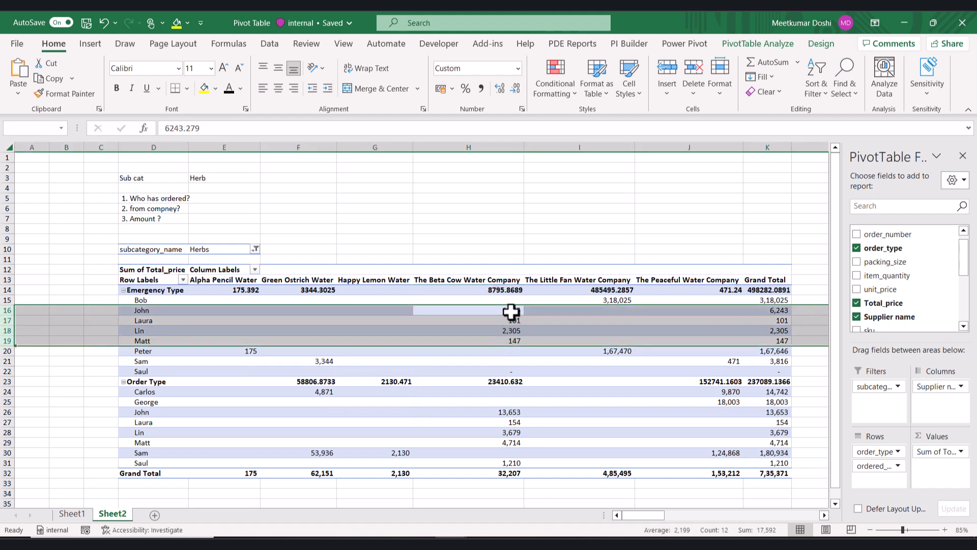
left_click_drag(511, 311, 513, 339)
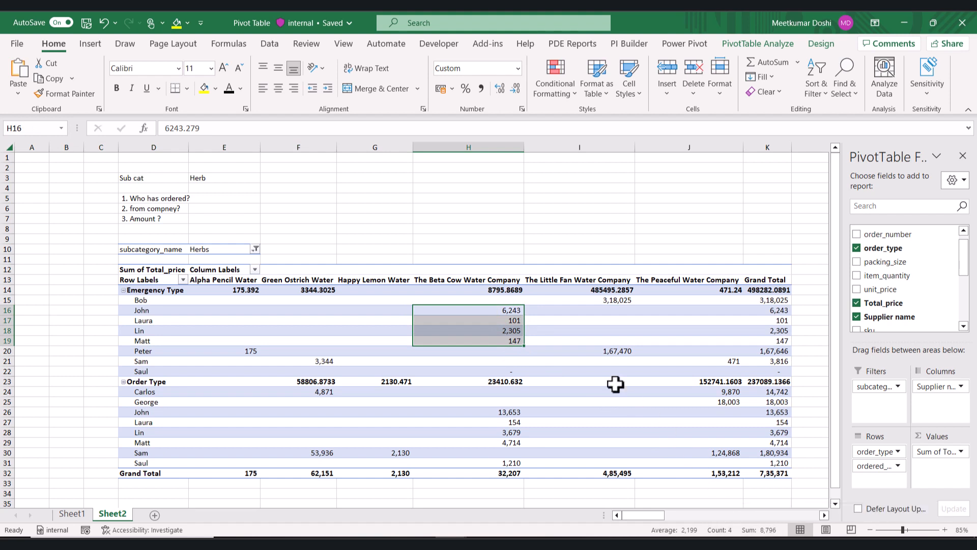
left_click(511, 288)
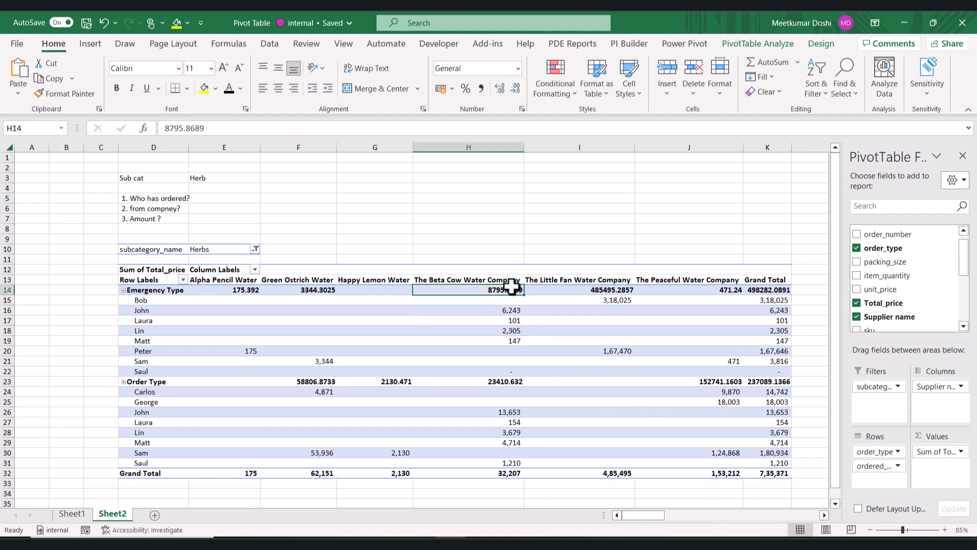
left_click(506, 380, "ctrl")
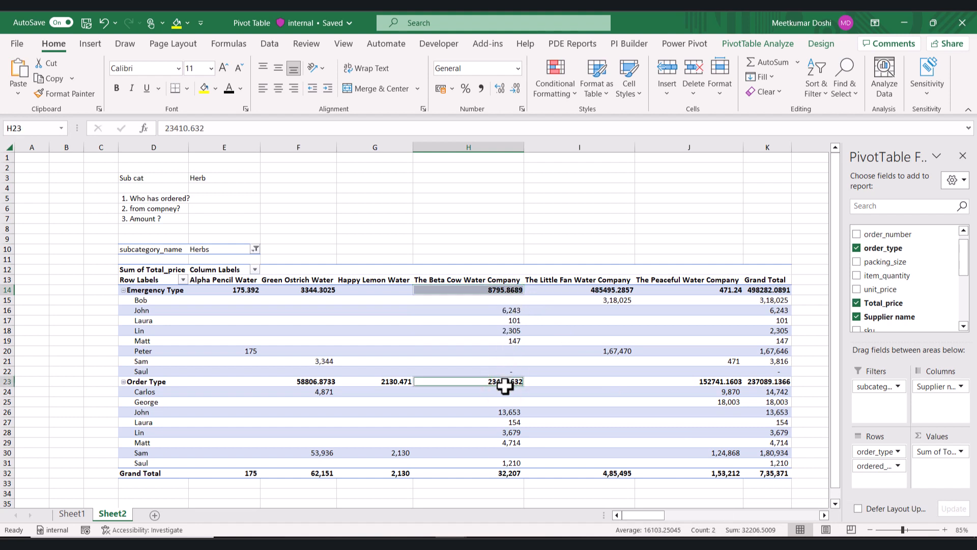
left_click(510, 474)
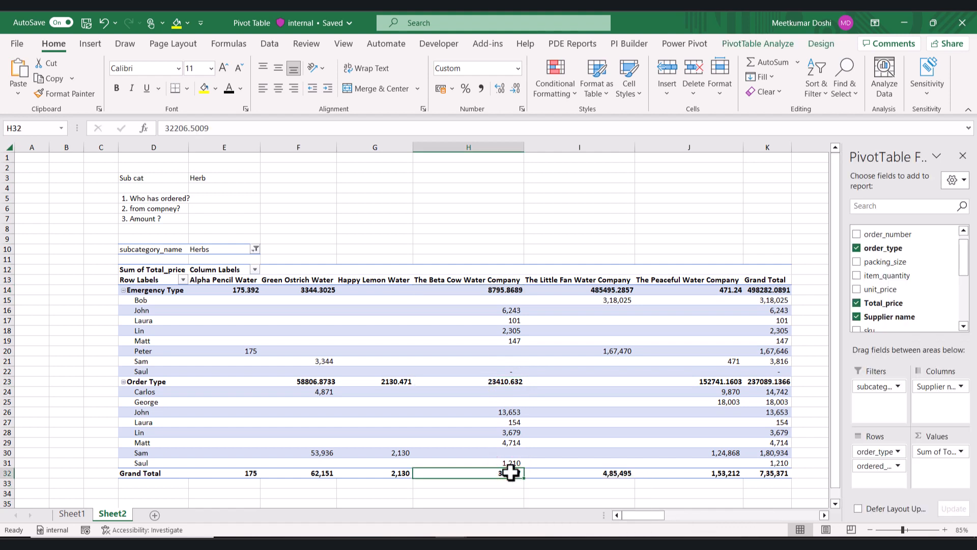
Inspect the PivotTable's subtotal display options alongside the Emergency Type subtotal row.
left_click(729, 157)
left_click(825, 121)
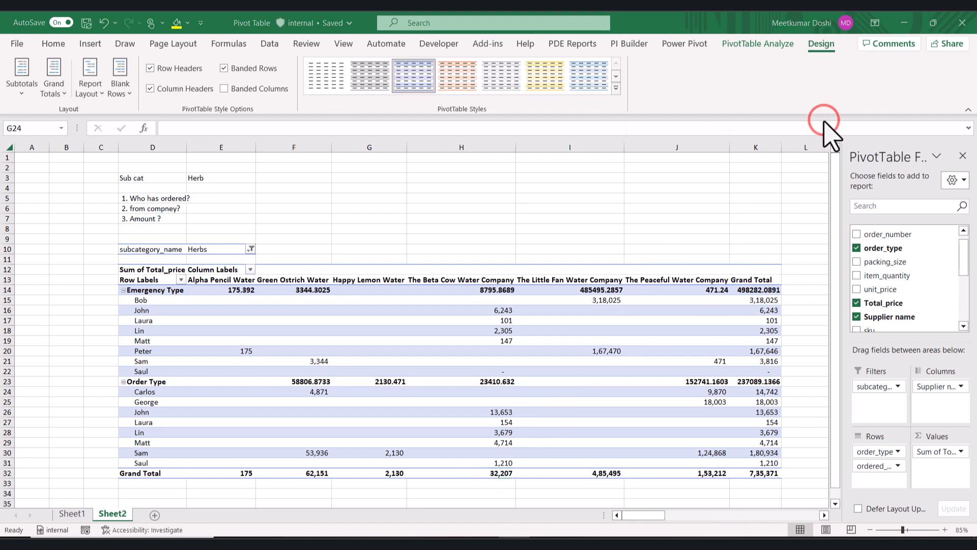
left_click(818, 47)
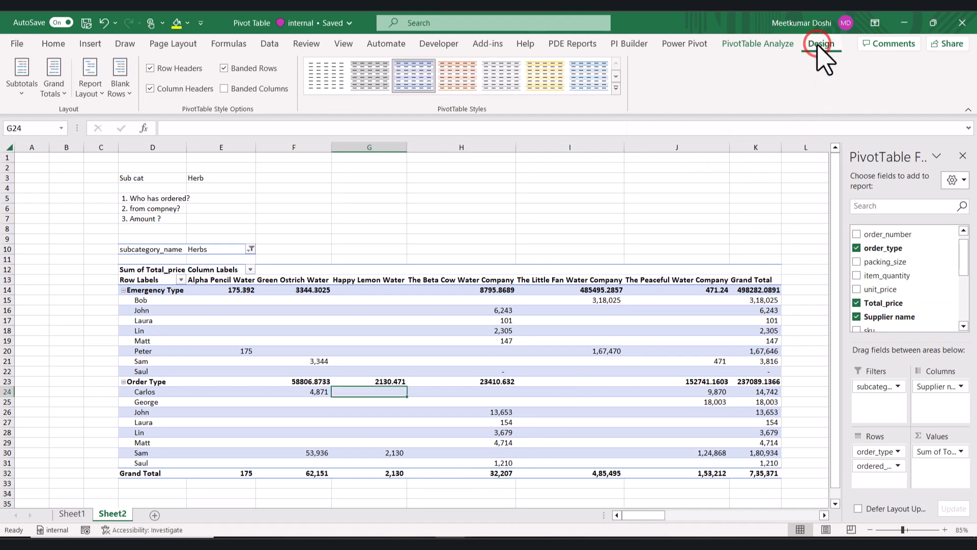
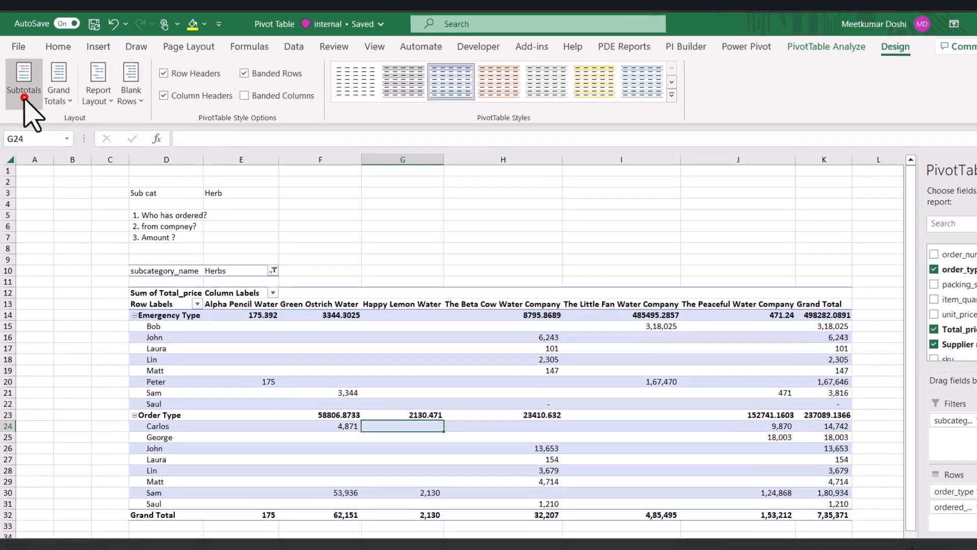
left_click(22, 93)
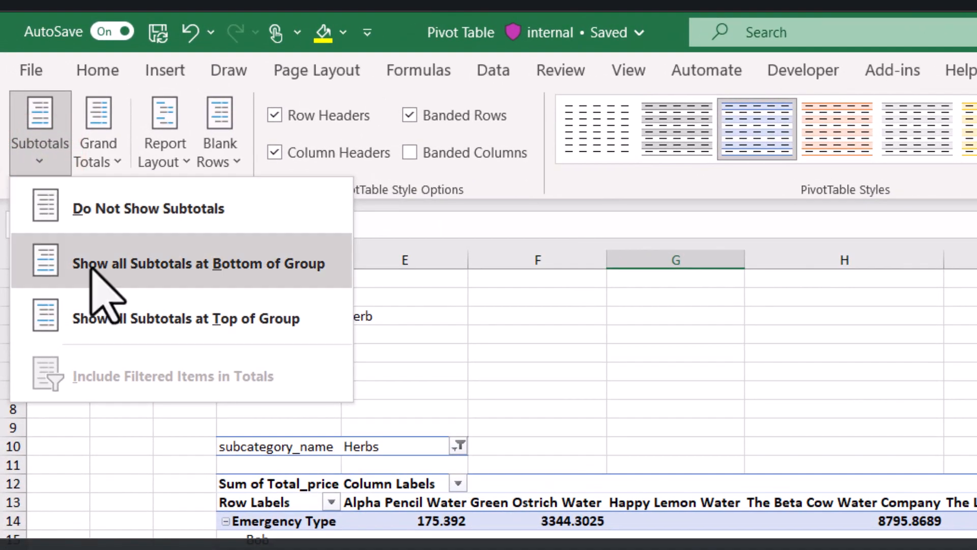
key("Down")
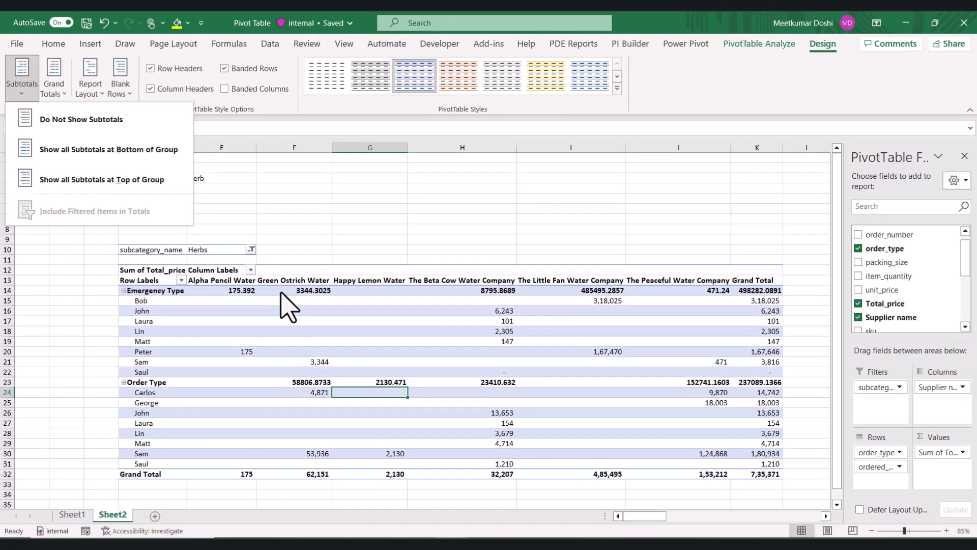
left_click(539, 521)
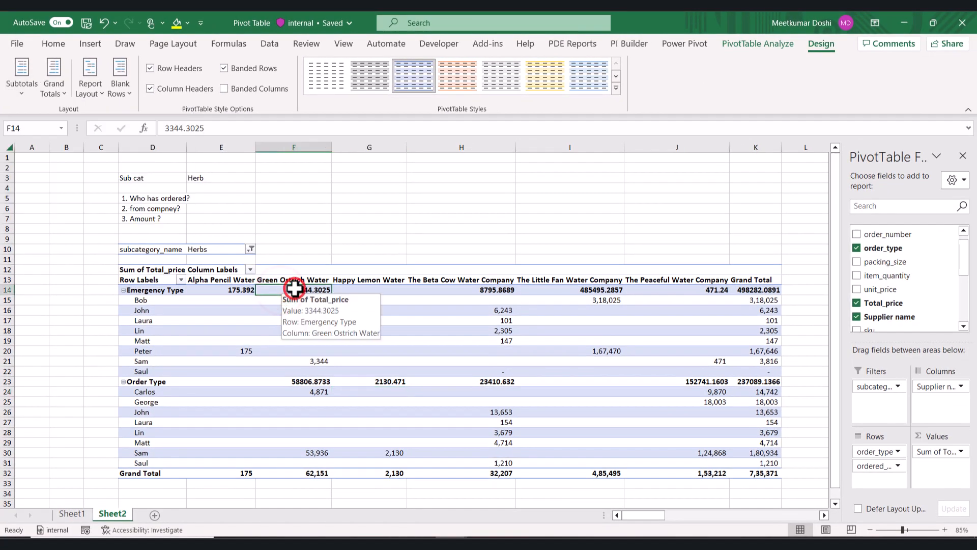
left_click(23, 81)
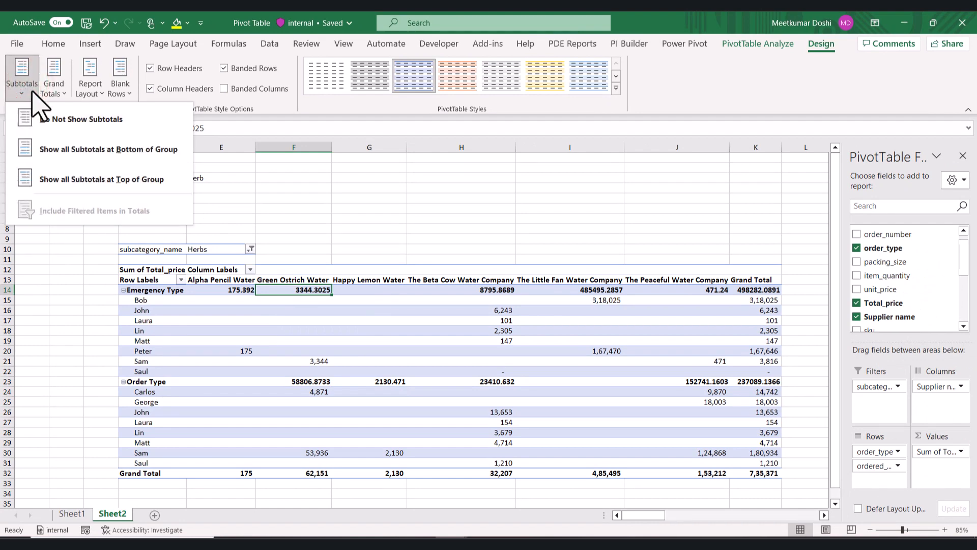
left_click(141, 300)
left_click(197, 304)
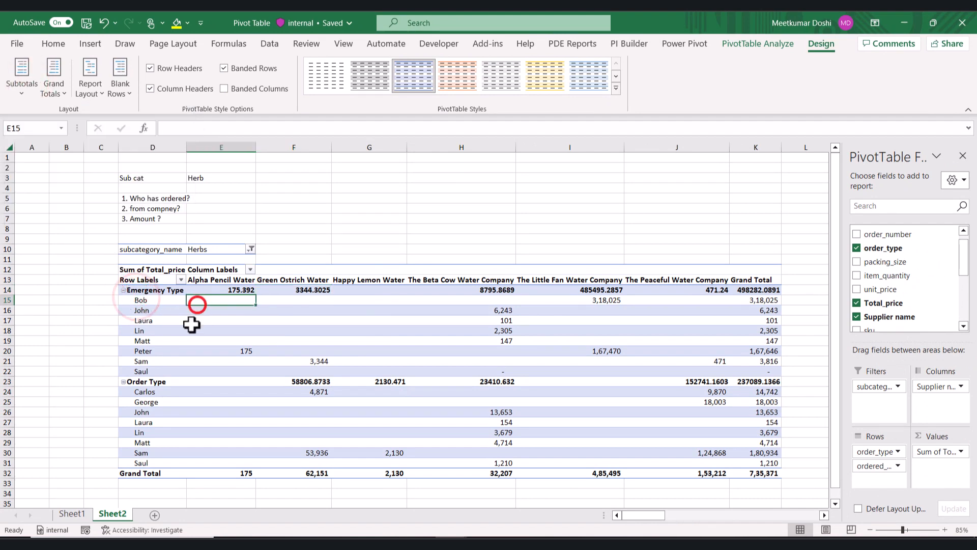
Examine the supplier amounts in the Grand Total row and in the Emergency Type and Order Type subtotal rows.
left_click_drag(143, 480, 673, 475)
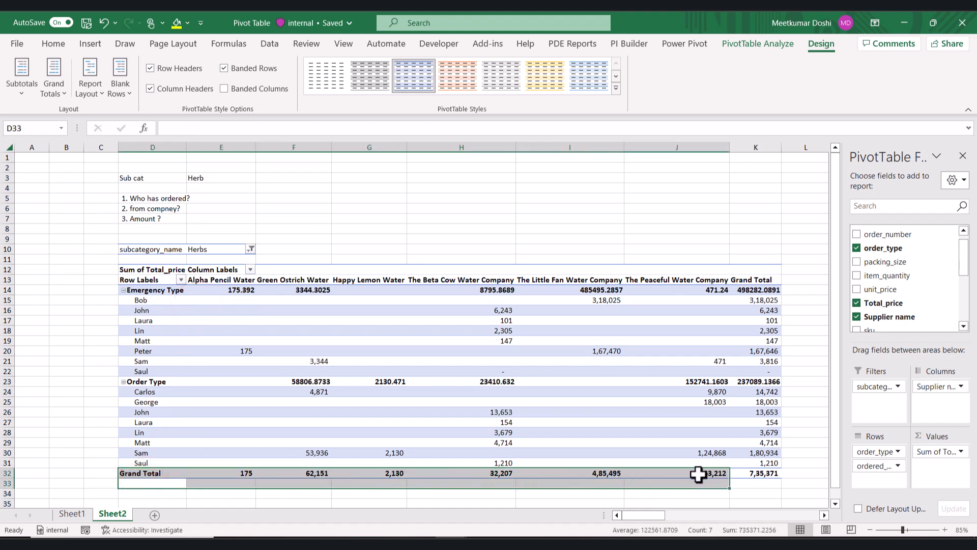
left_click_drag(247, 292, 681, 290)
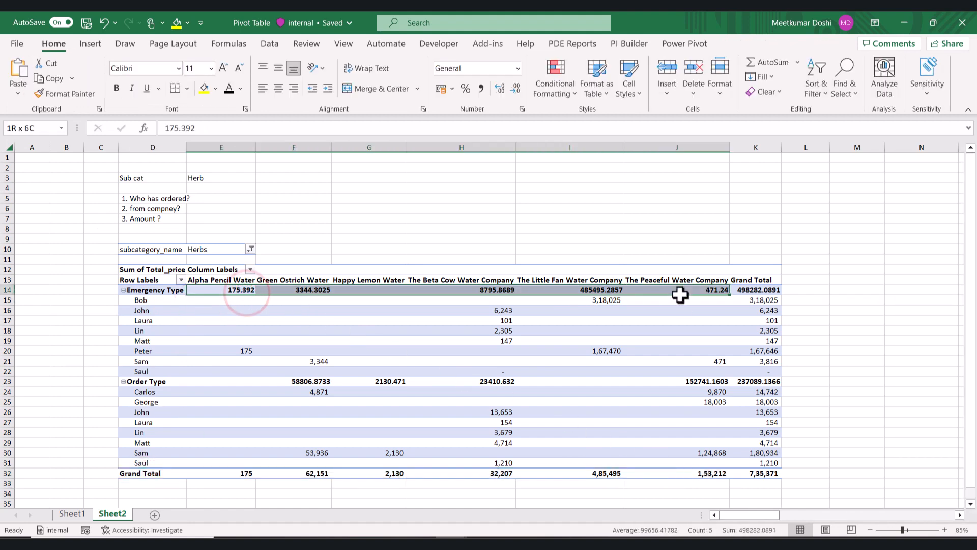
left_click_drag(270, 381, 646, 381)
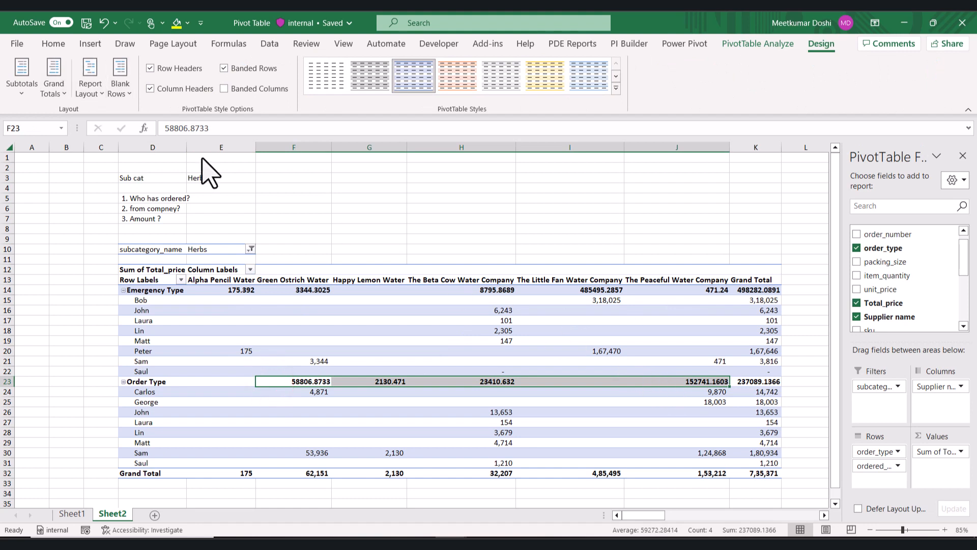
Hide all subtotals in the pivot table, and show them again at the bottom of each order type group.
left_click(21, 71)
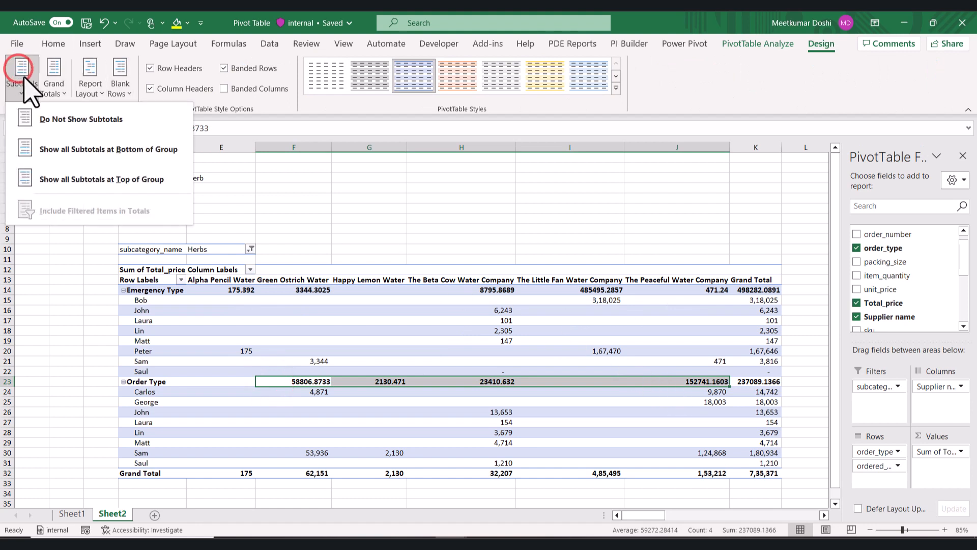
left_click(63, 128)
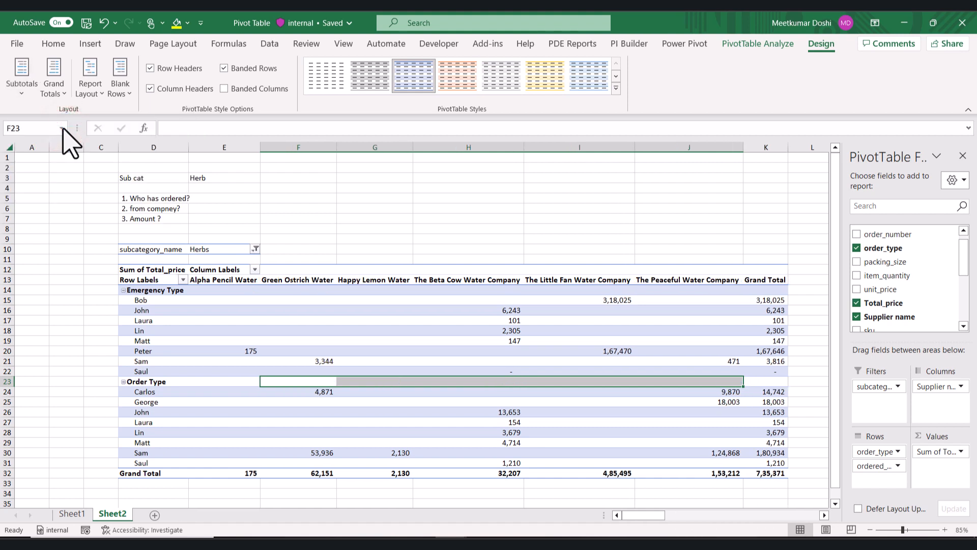
left_click(25, 92)
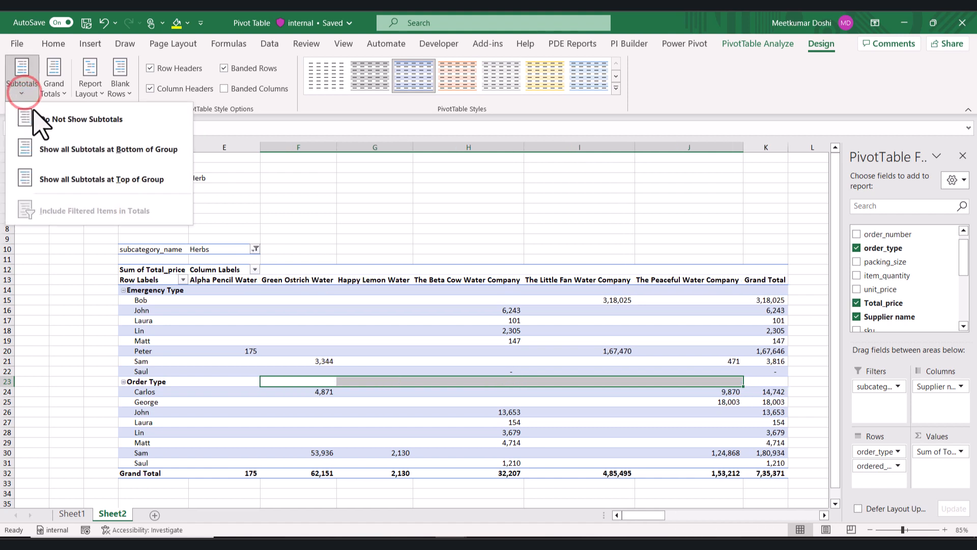
left_click(61, 158)
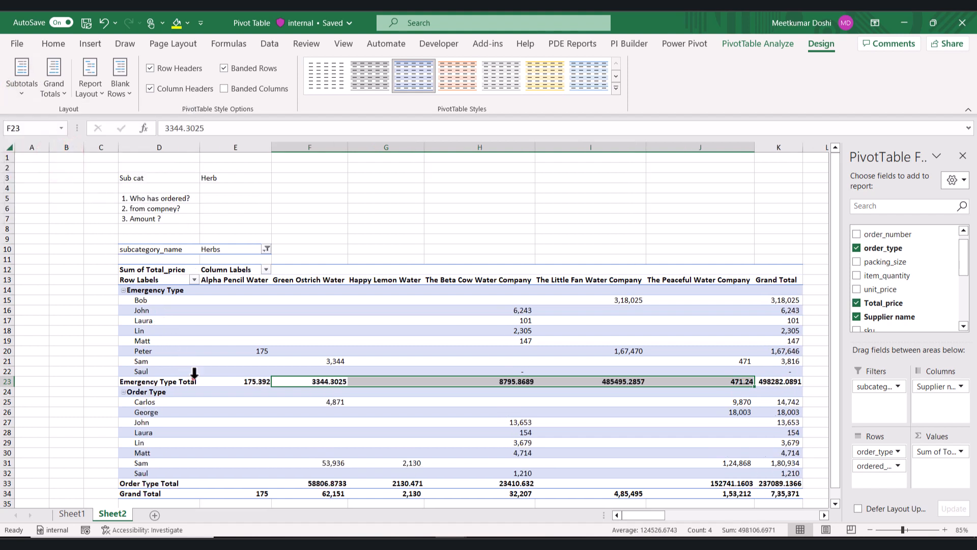
left_click(193, 377)
left_click(239, 290)
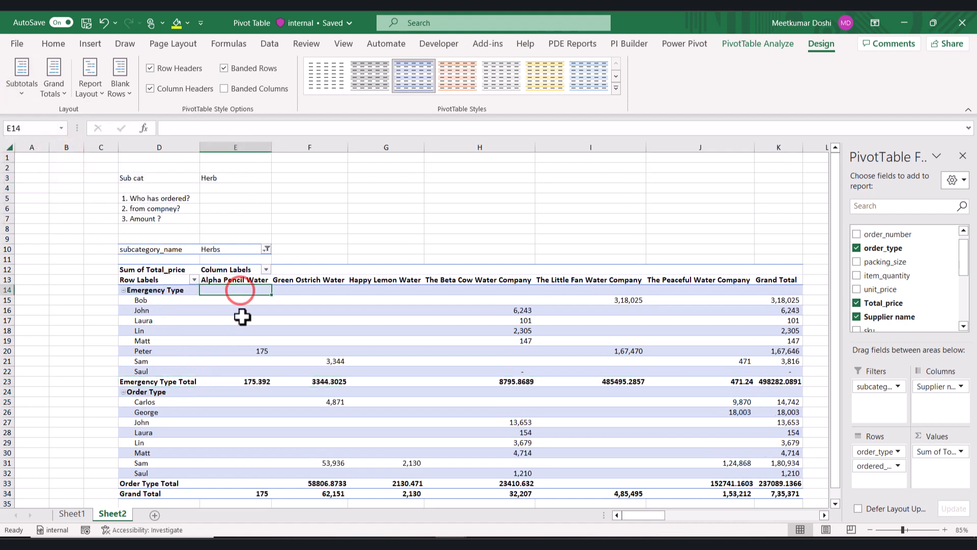
left_click(249, 381)
Show all subtotals at the top of each pivot table group.
left_click(28, 82)
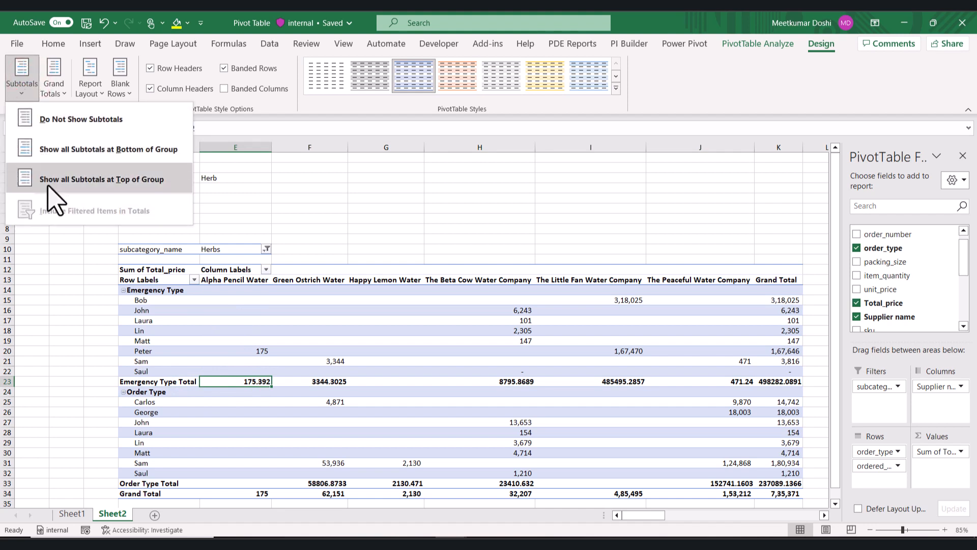
left_click(48, 185)
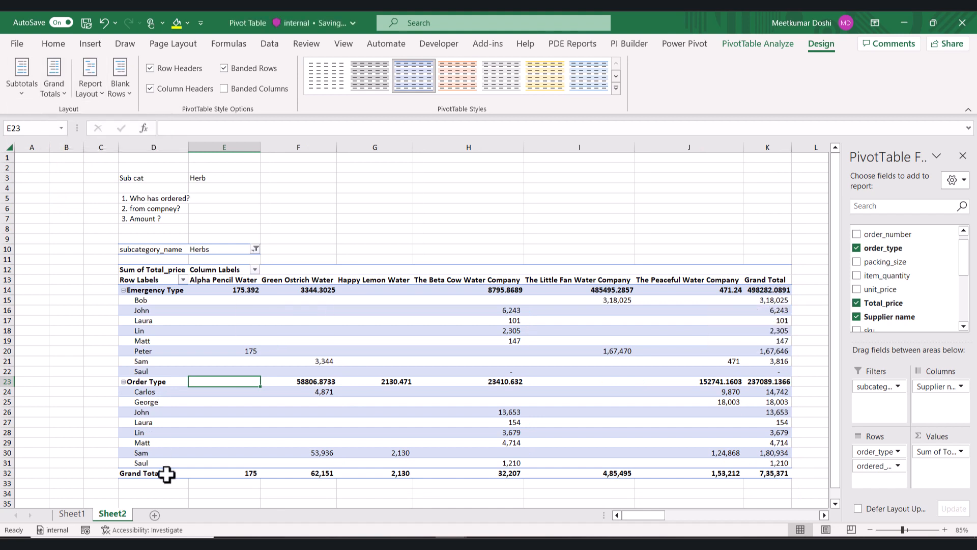
Set the pivot table's grand totals to On for Rows Only and check the Grand Total row and column areas.
left_click_drag(166, 474, 780, 474)
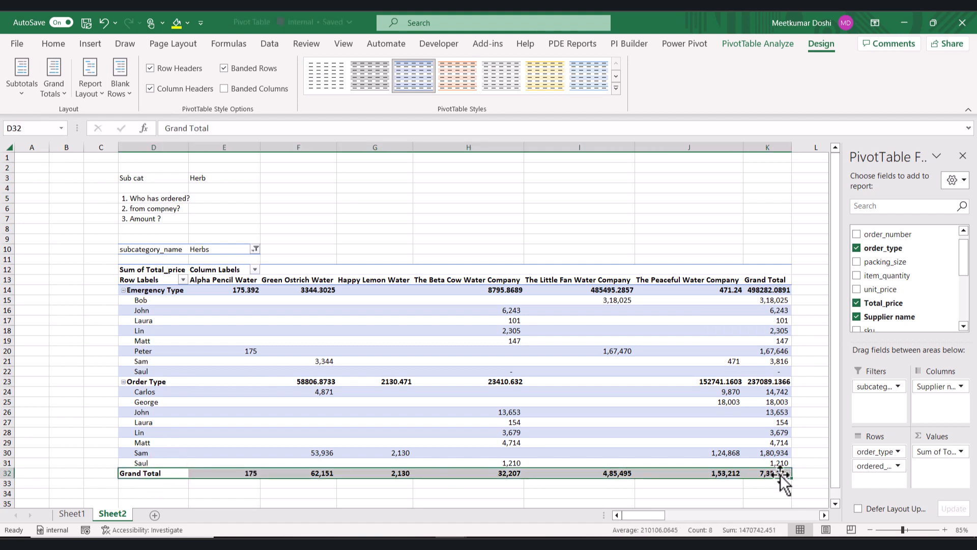
left_click(57, 89)
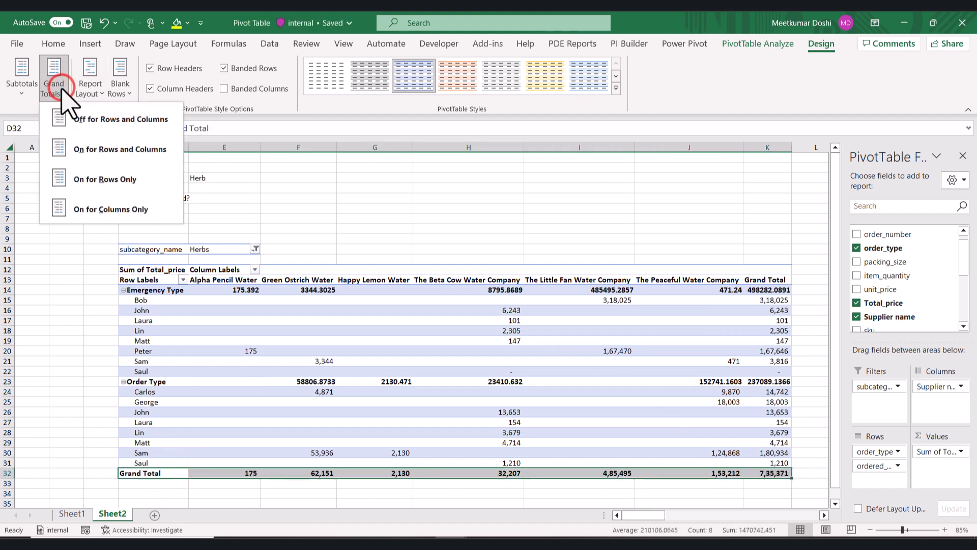
left_click(118, 180)
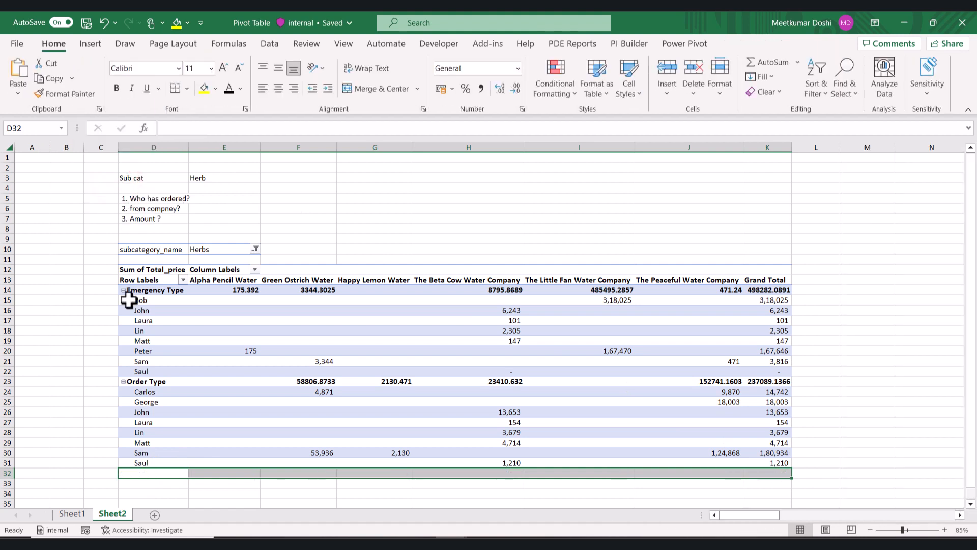
left_click_drag(146, 476, 765, 473)
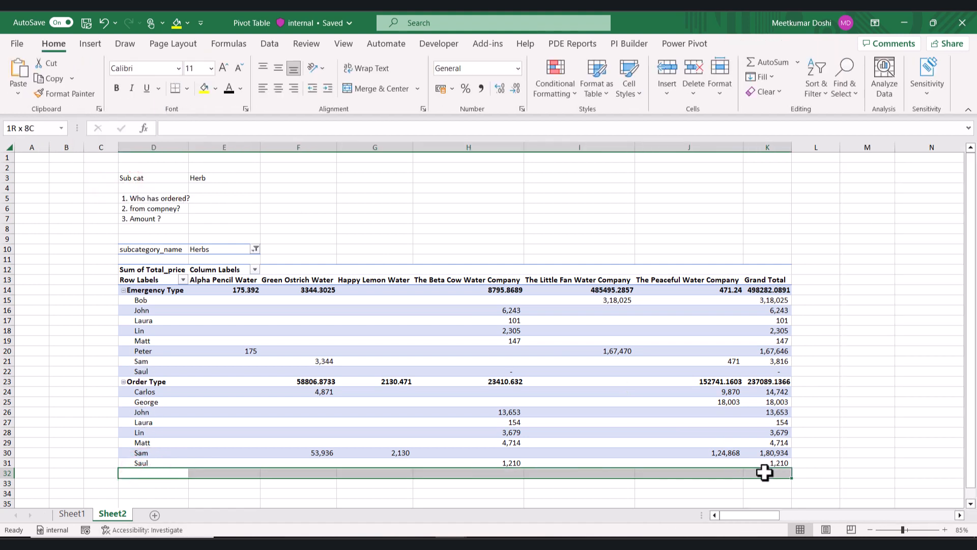
left_click_drag(772, 290, 774, 461)
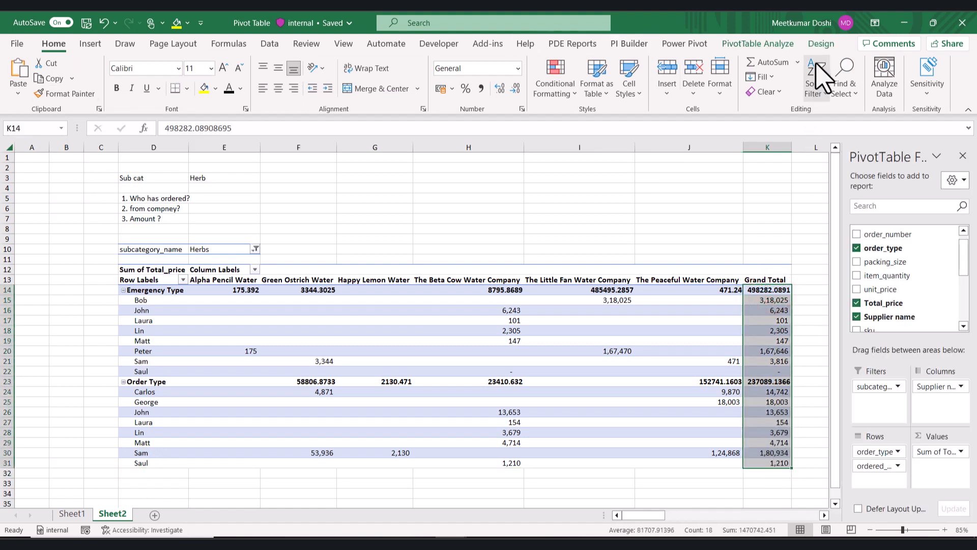
Turn the pivot table's grand totals off for both rows and columns.
left_click(820, 43)
left_click(92, 87)
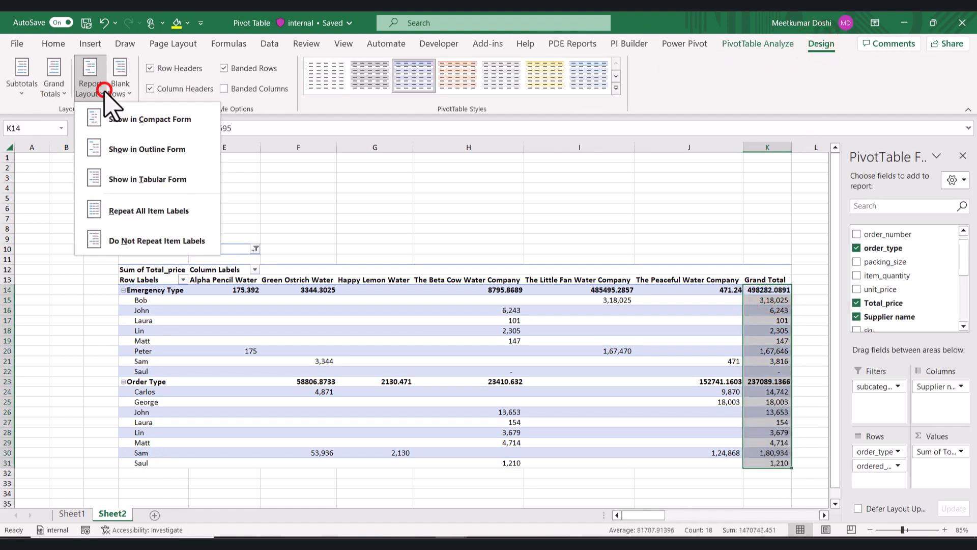
left_click(120, 87)
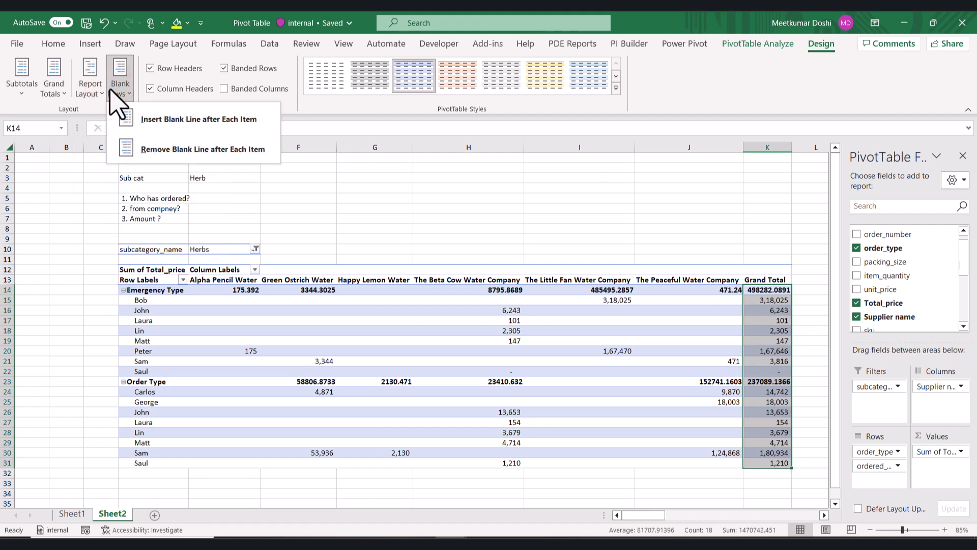
left_click(117, 94)
left_click(54, 86)
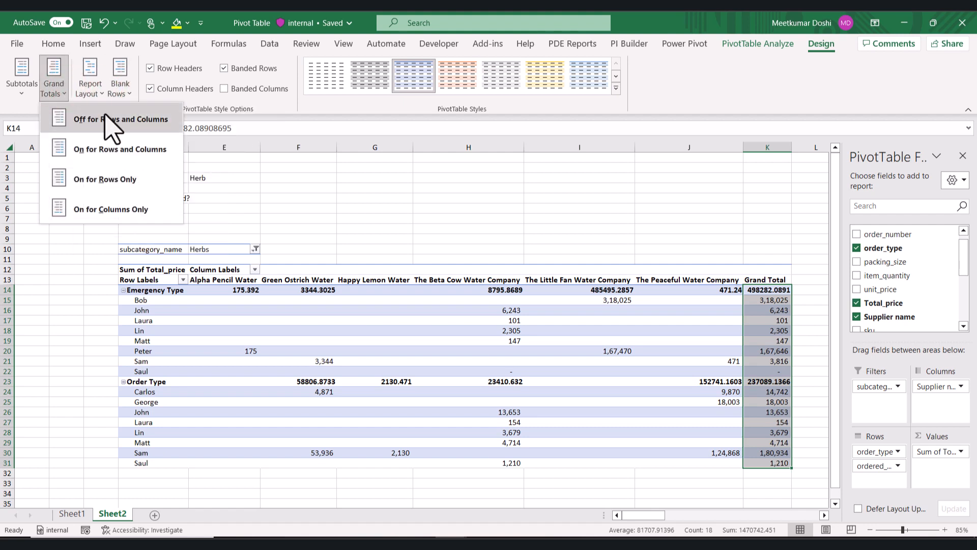
left_click(106, 118)
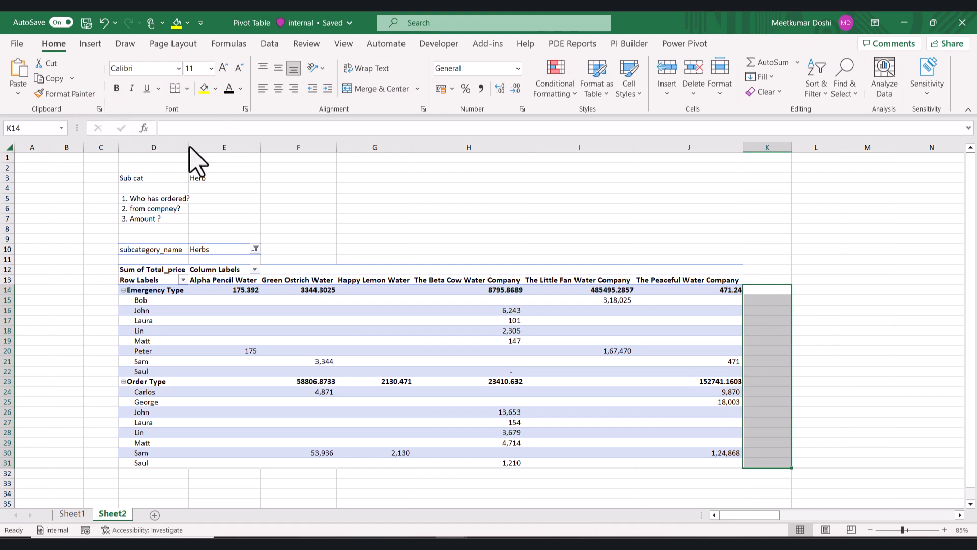
Turn the pivot table's grand totals on for both rows and columns.
left_click(574, 293)
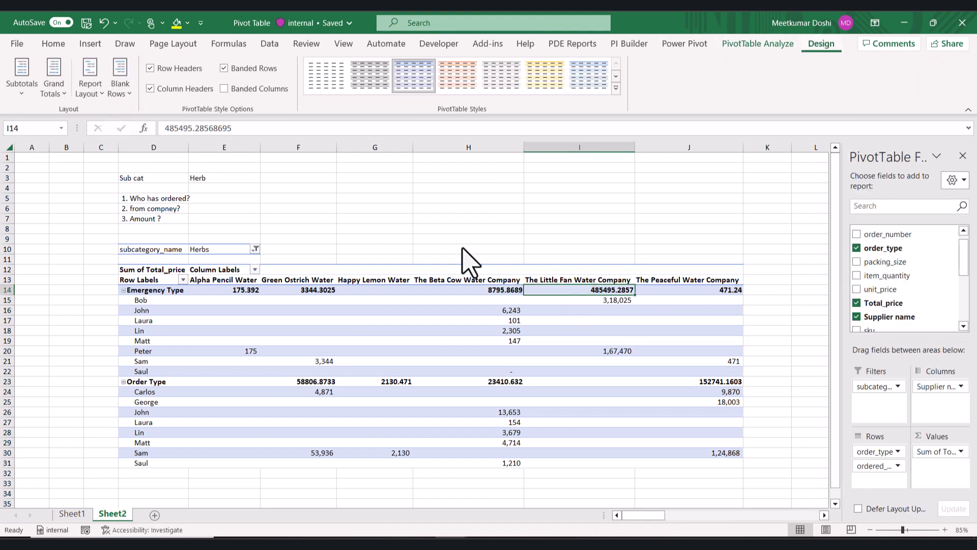
left_click(54, 83)
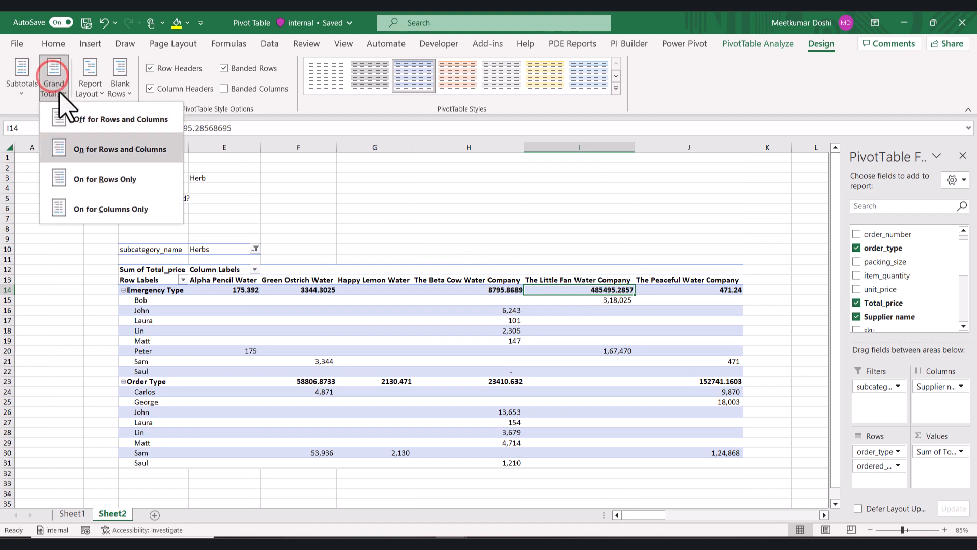
left_click(80, 147)
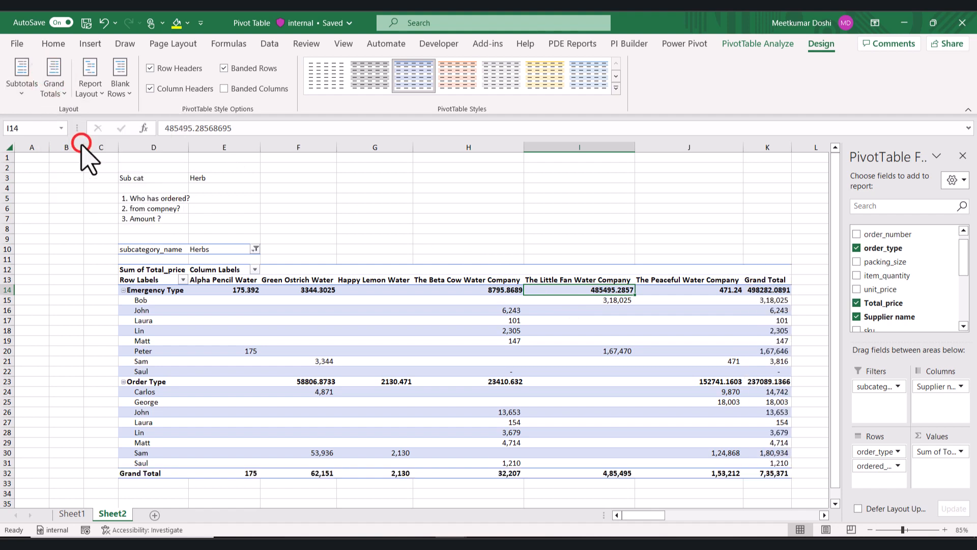
left_click(81, 87)
Set the grand totals to On for Columns Only and check the Grand Total row under the supplier columns.
left_click(58, 84)
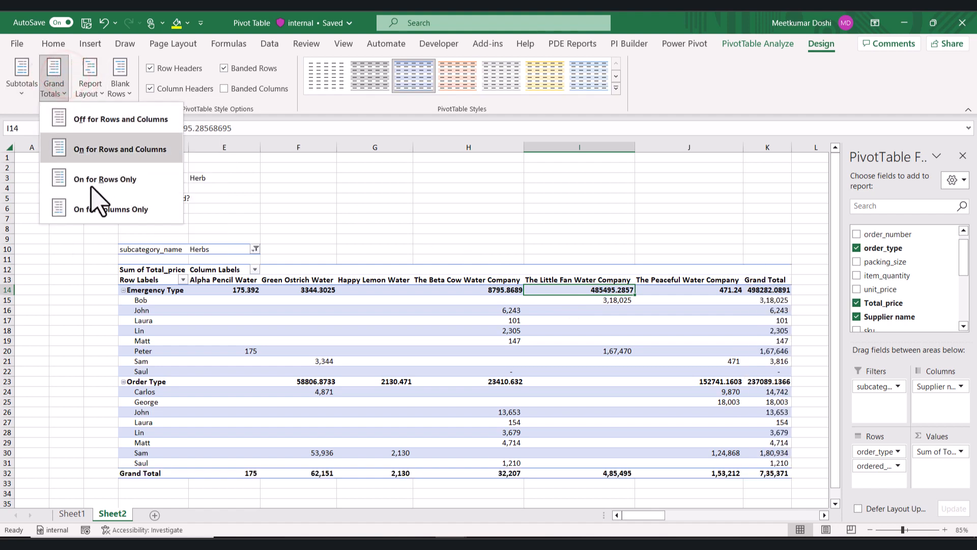
left_click(97, 208)
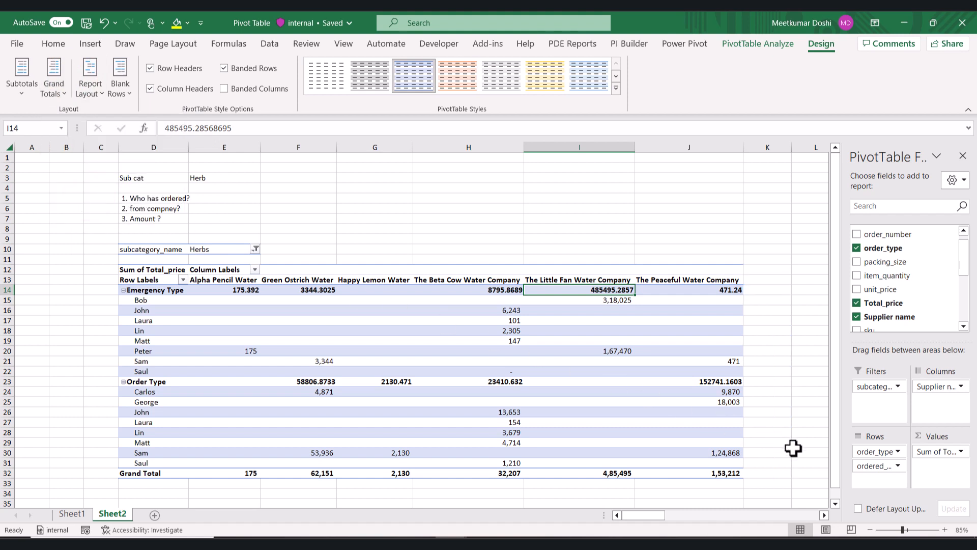
left_click(159, 474)
left_click(727, 473)
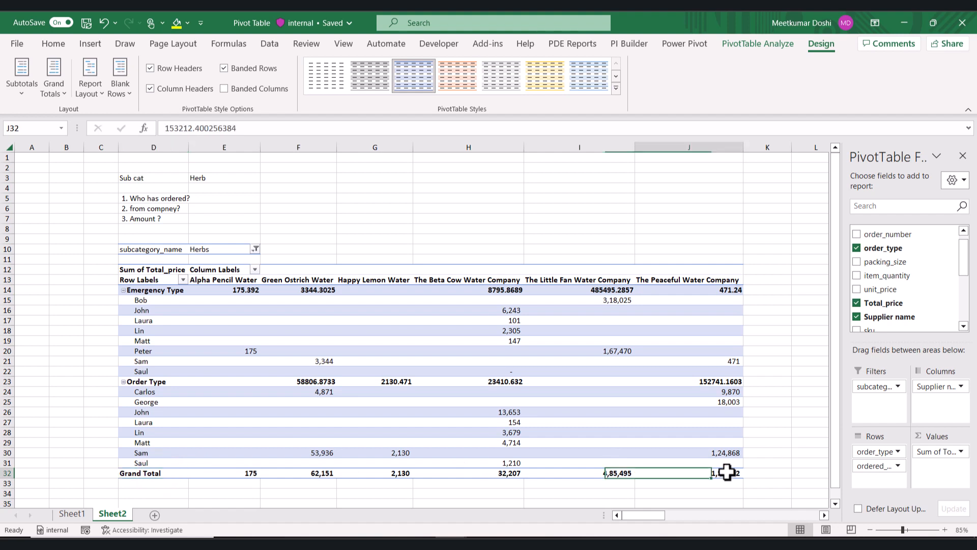
Restore the grand totals for both rows and columns of the pivot table.
left_click(56, 97)
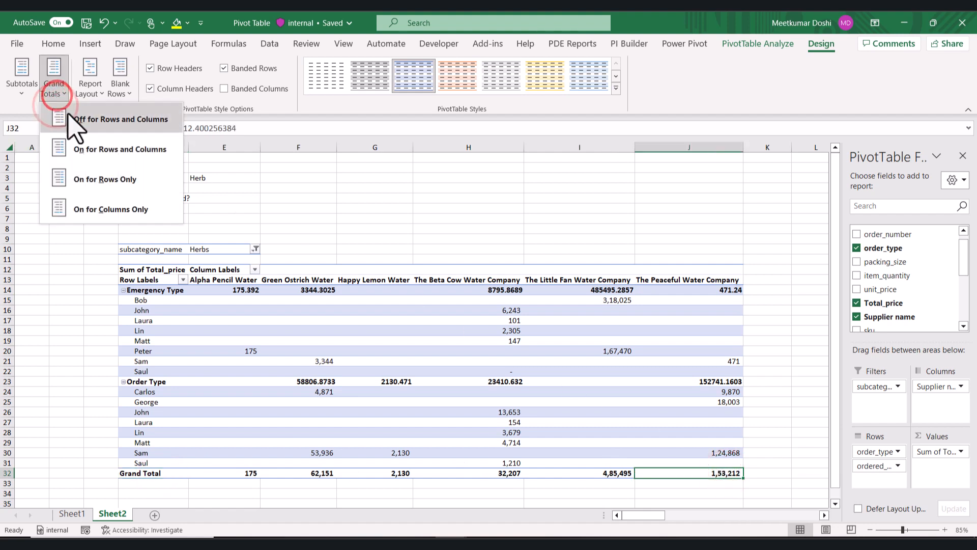
left_click(96, 159)
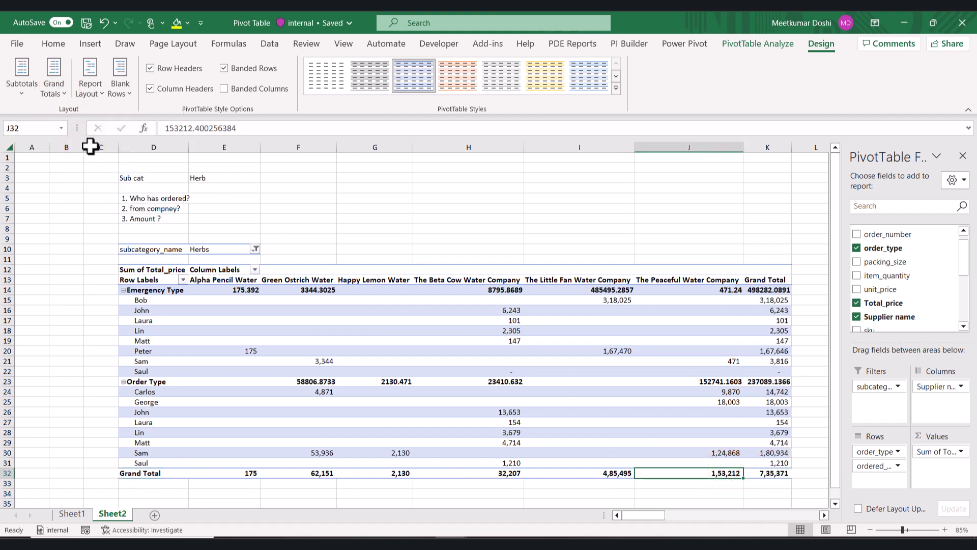
Set the pivot table's report layout to compact form.
left_click(94, 95)
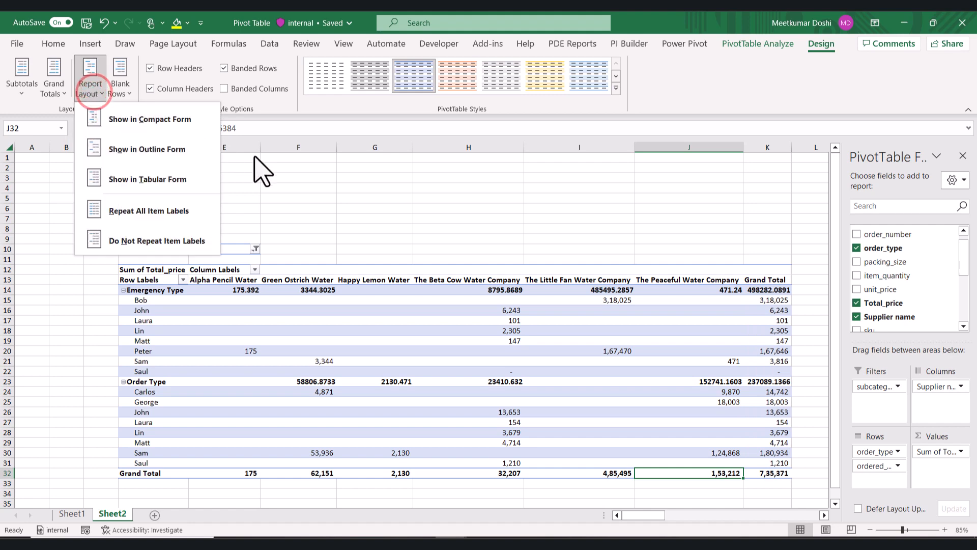
left_click(477, 243)
scroll(402, 325, "down", 2)
left_click(401, 325)
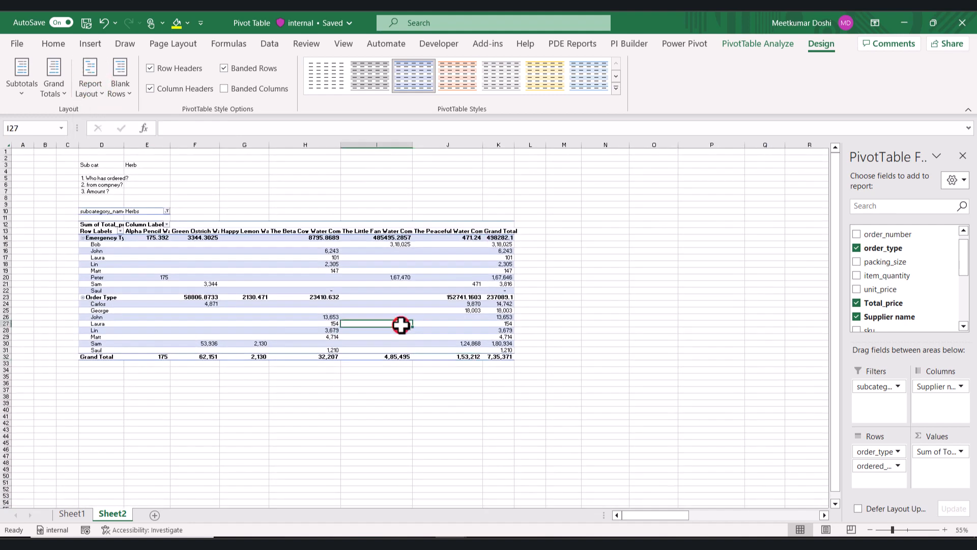
scroll(402, 325, "up", 1)
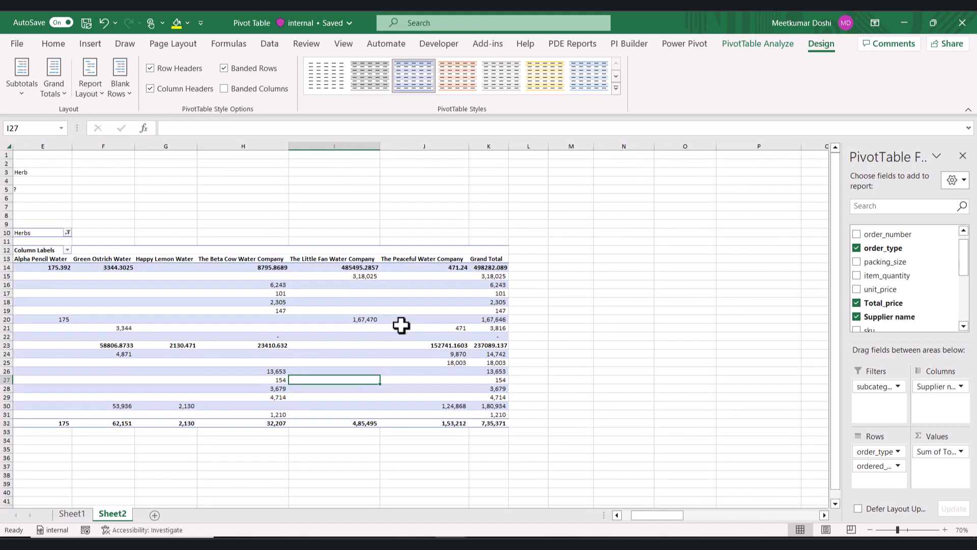
scroll(401, 325, "left", 3)
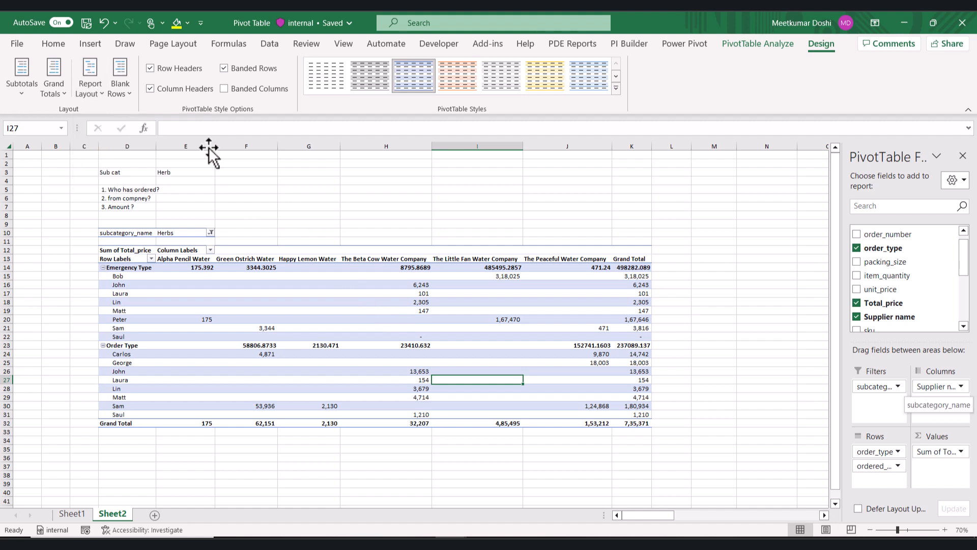
left_click(900, 516)
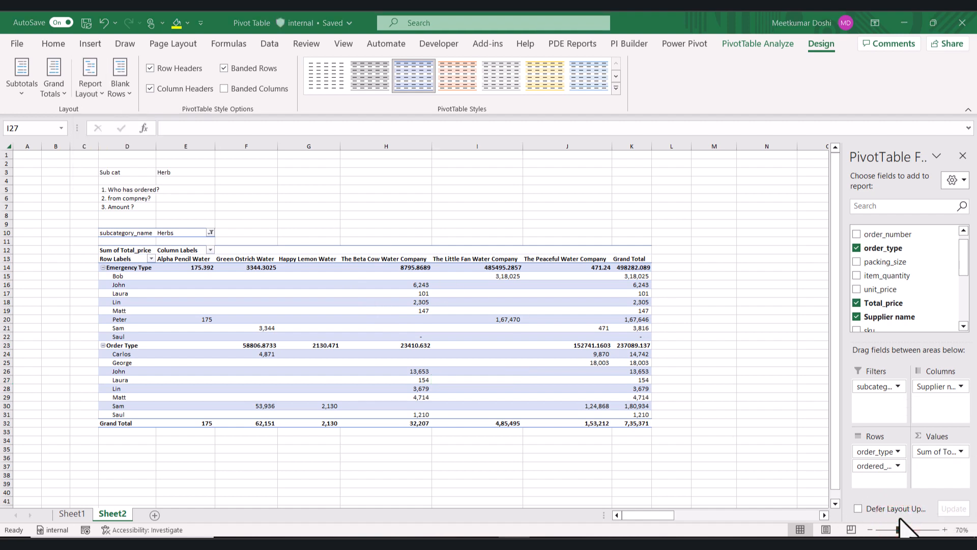
left_click(89, 75)
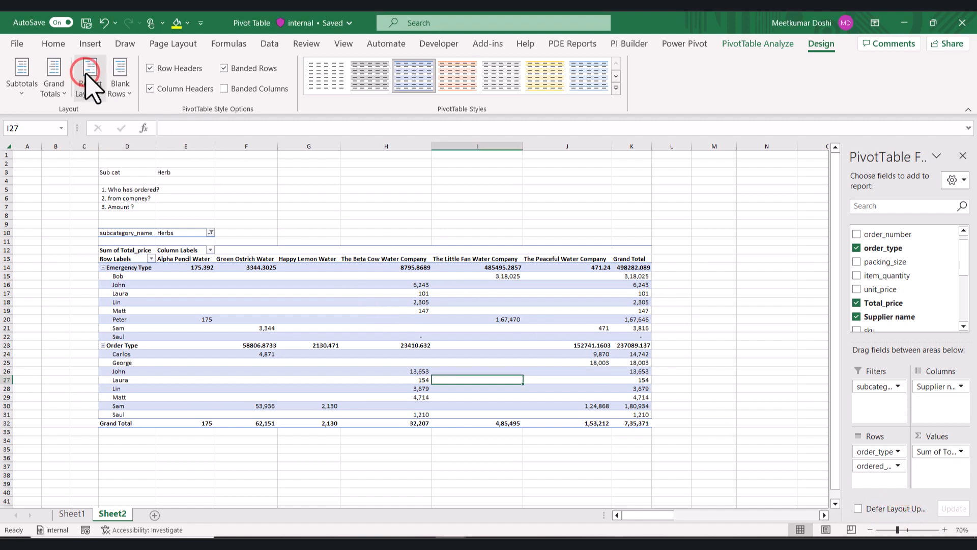
left_click(88, 73)
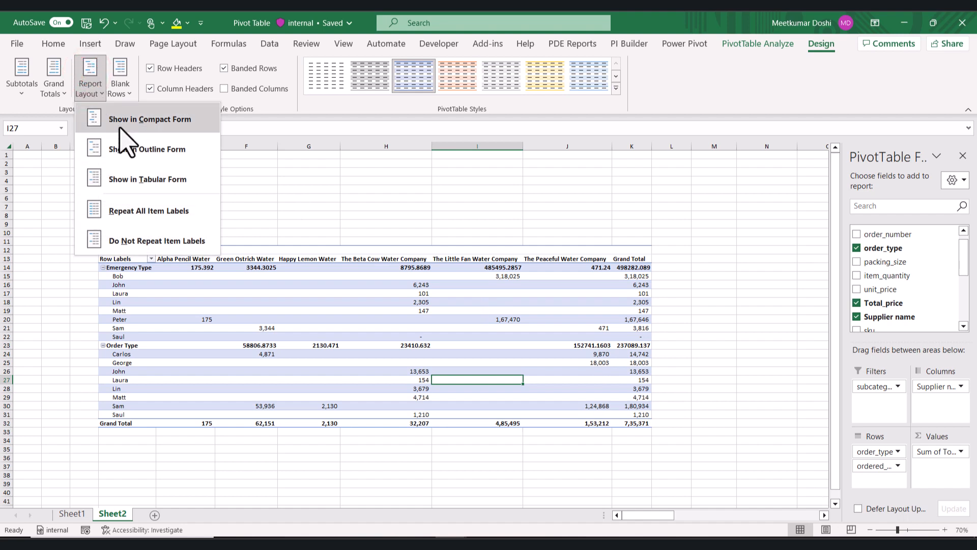
left_click(119, 126)
Show the pivot table in outline form and examine the separate order_type and ordered_by columns.
left_click(89, 76)
left_click(142, 151)
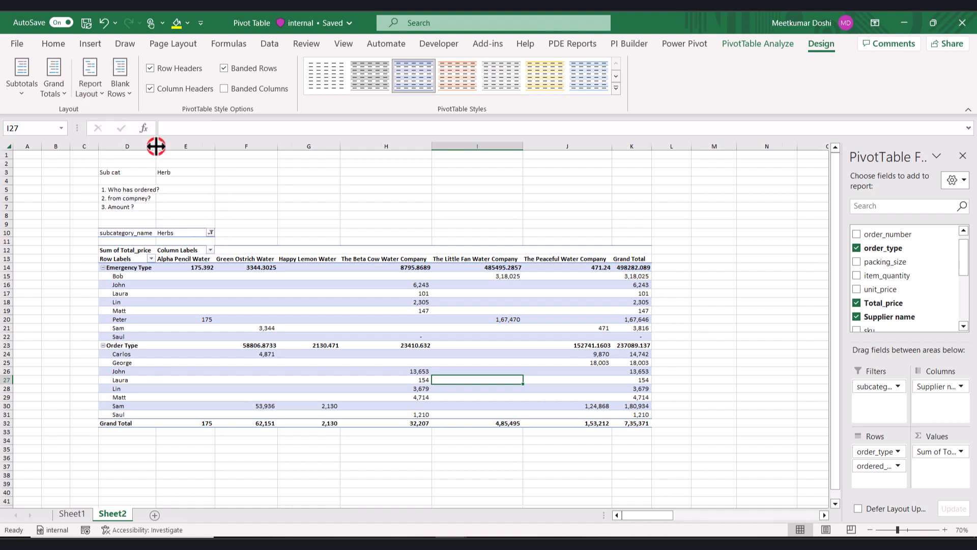
left_click(128, 268)
left_click_drag(170, 276, 175, 414)
left_click(131, 336)
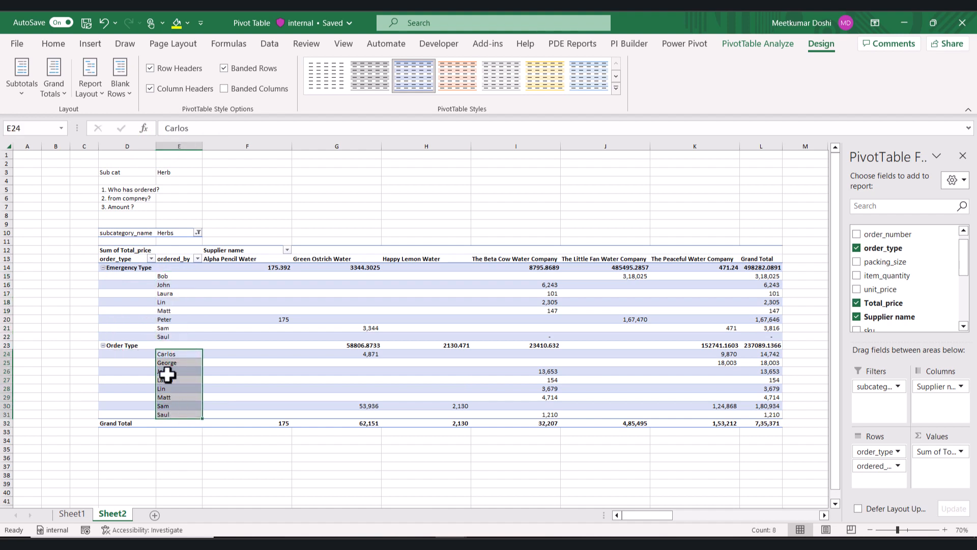
Switch the report layout from outline form back to compact form.
left_click(92, 90)
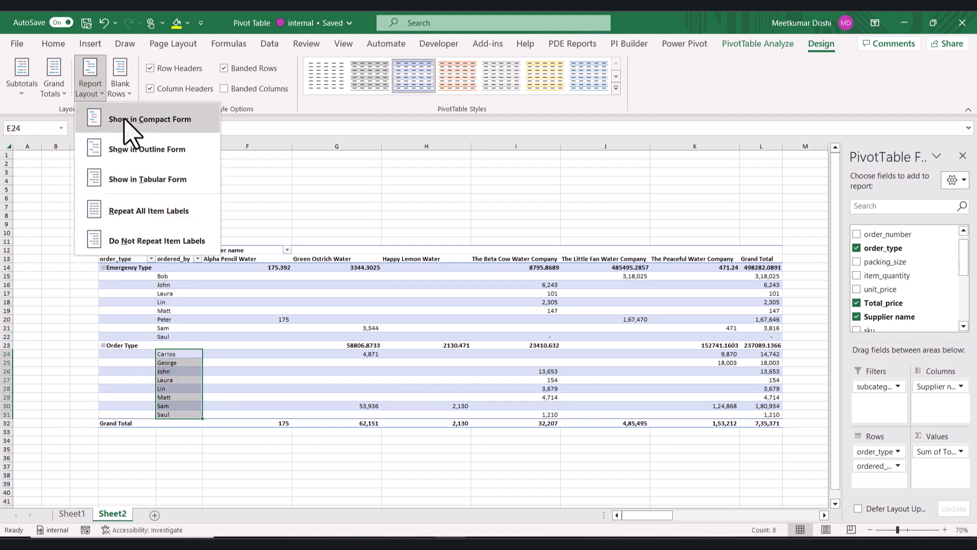
left_click(125, 119)
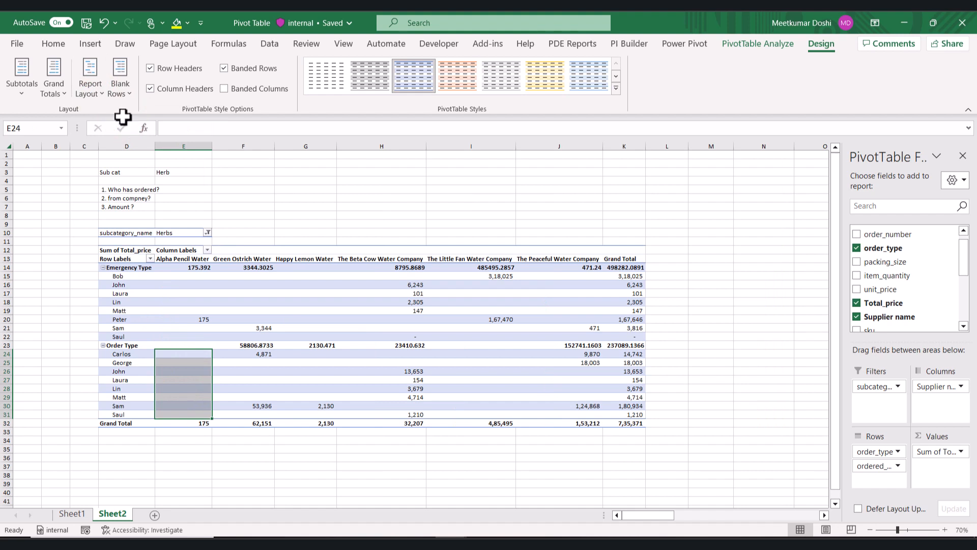
Show the pivot table in tabular form and examine the ordered_by column and the supplier and grand total columns beside it.
left_click(85, 93)
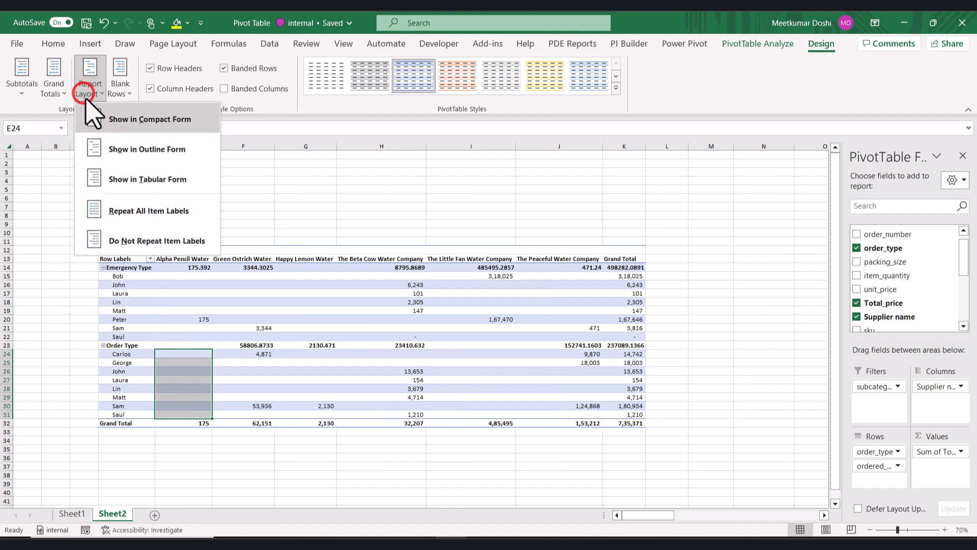
left_click(131, 179)
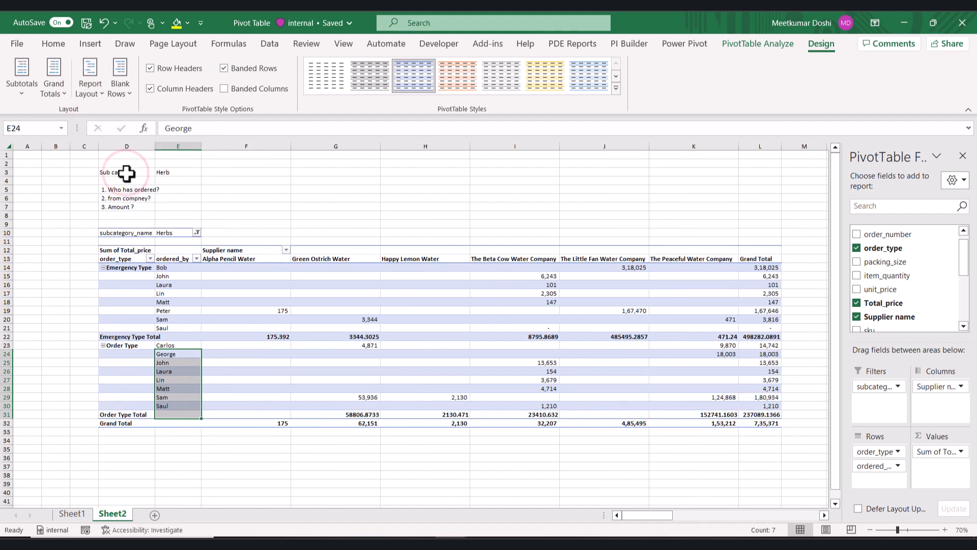
left_click(218, 277)
left_click(182, 290)
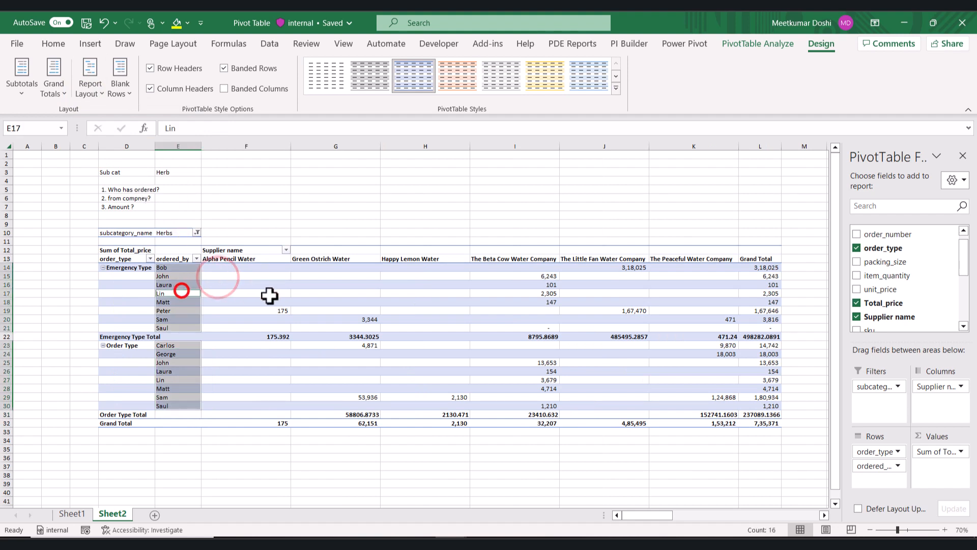
left_click(280, 296)
left_click(359, 288)
left_click(443, 283)
left_click(539, 283)
left_click(632, 283)
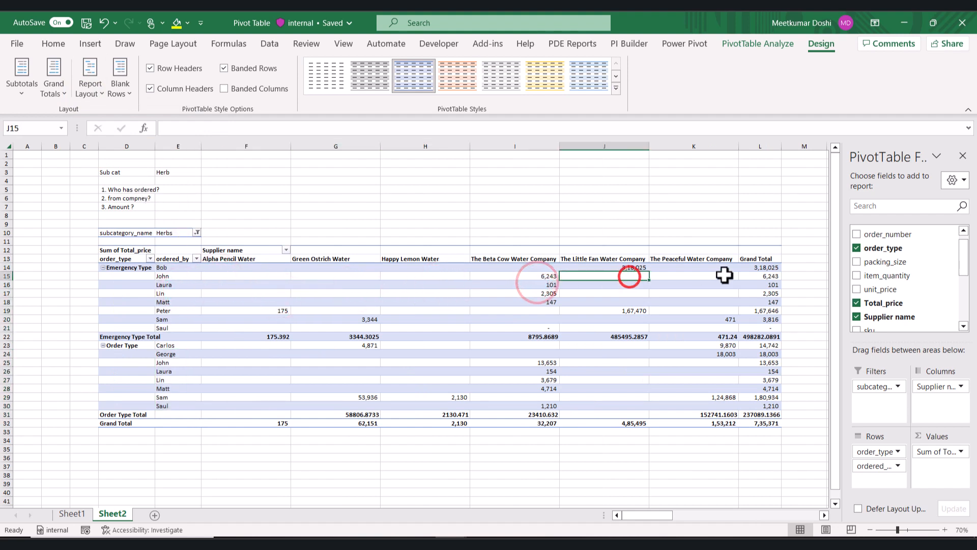
left_click(723, 284)
left_click(769, 283)
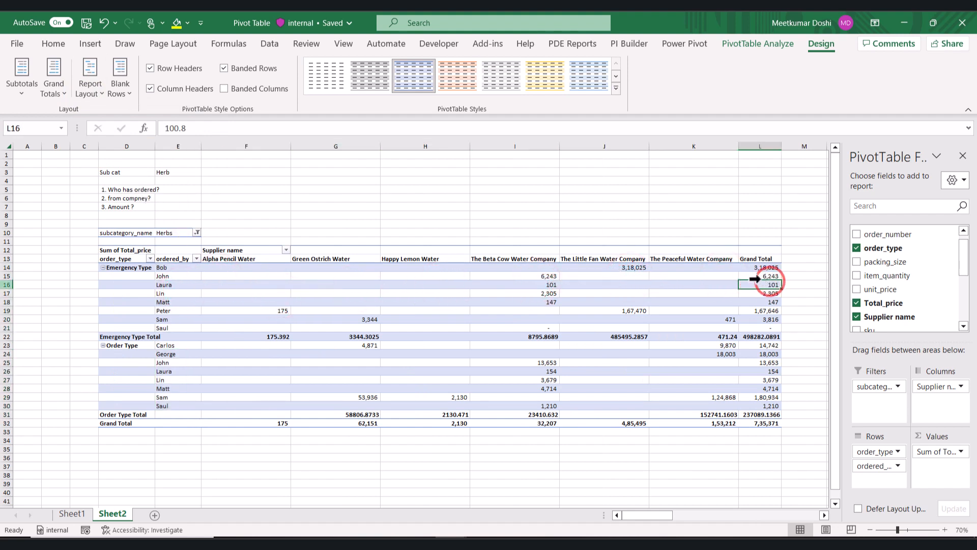
Change the pivot table's report layout from tabular form back to compact form.
left_click(90, 76)
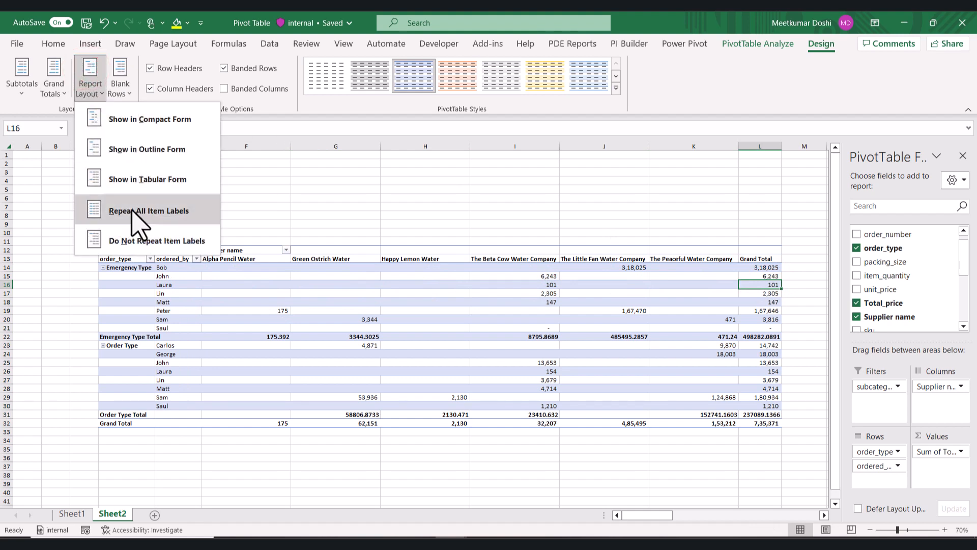
left_click(158, 121)
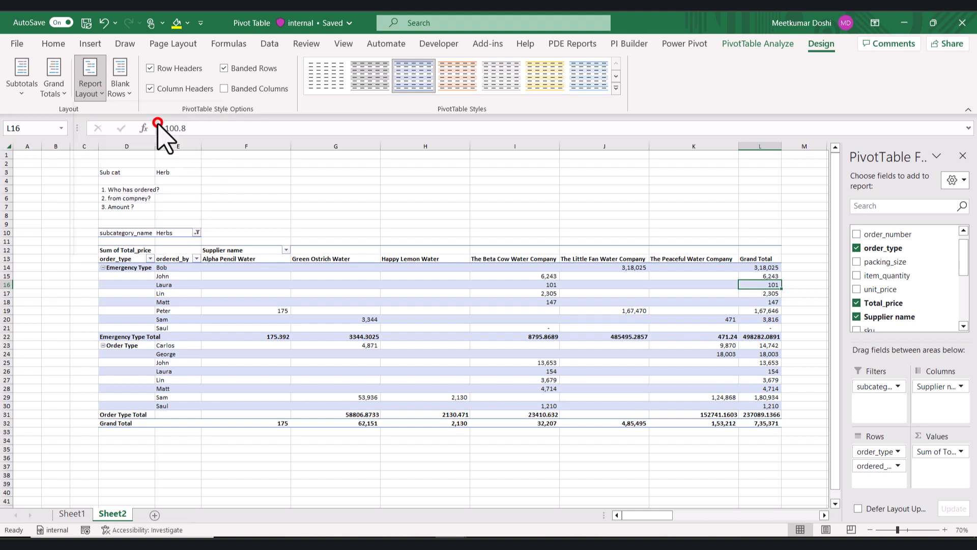
left_click(435, 328)
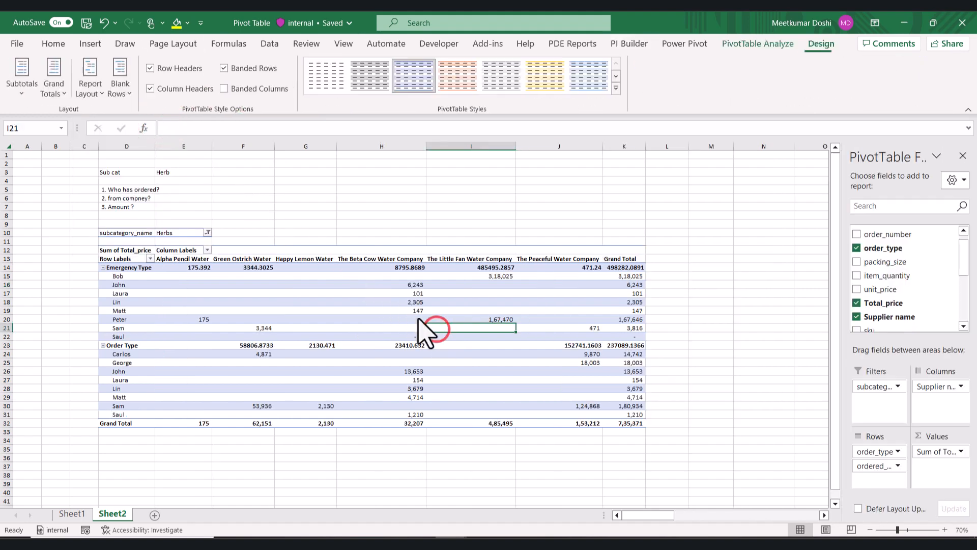
Set the compact pivot table to repeat all item labels.
left_click(90, 78)
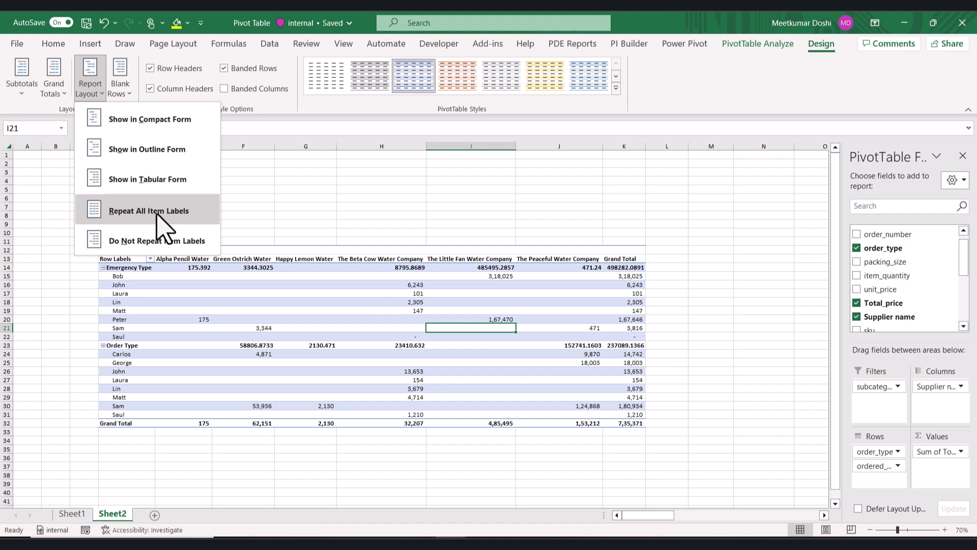
left_click(153, 210)
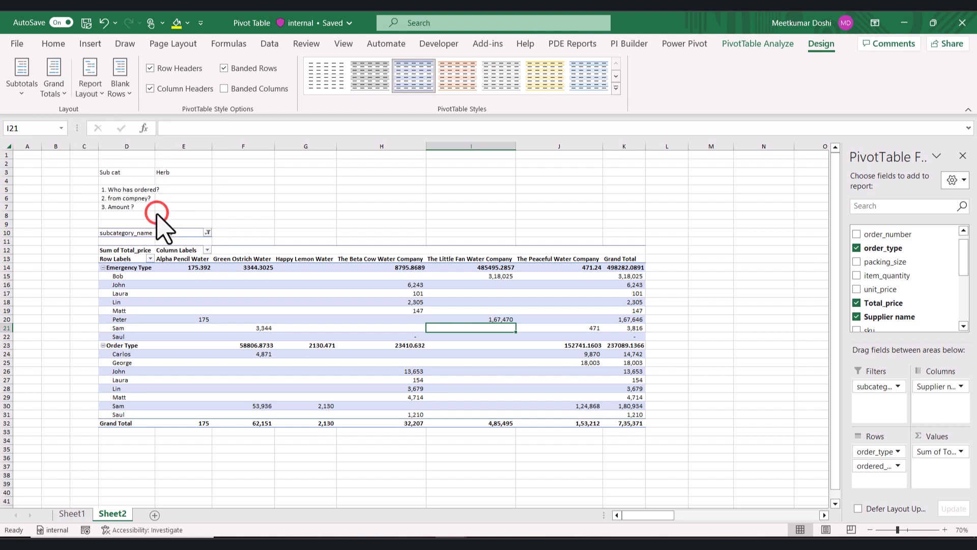
left_click(159, 319)
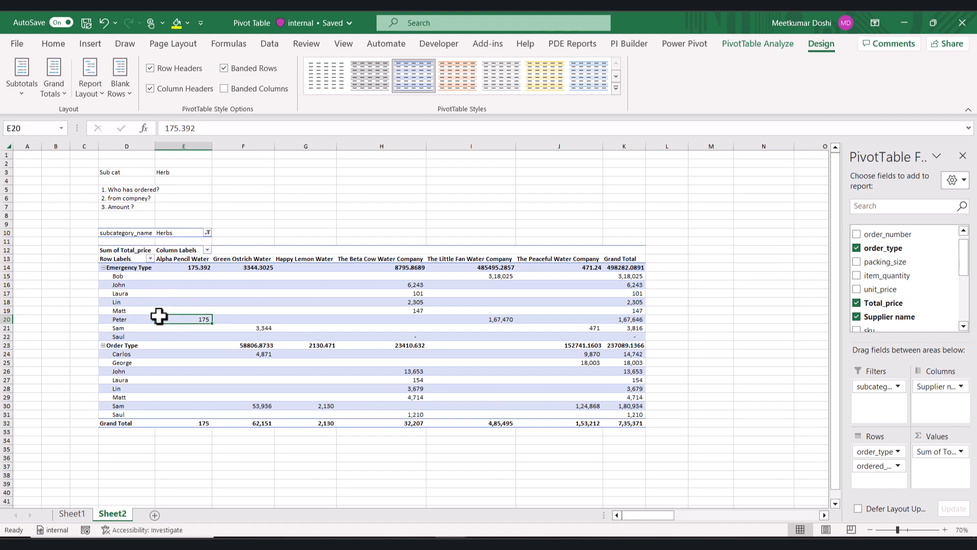
Show the pivot table in tabular form and check the repeated labels in the order_type column.
left_click(86, 84)
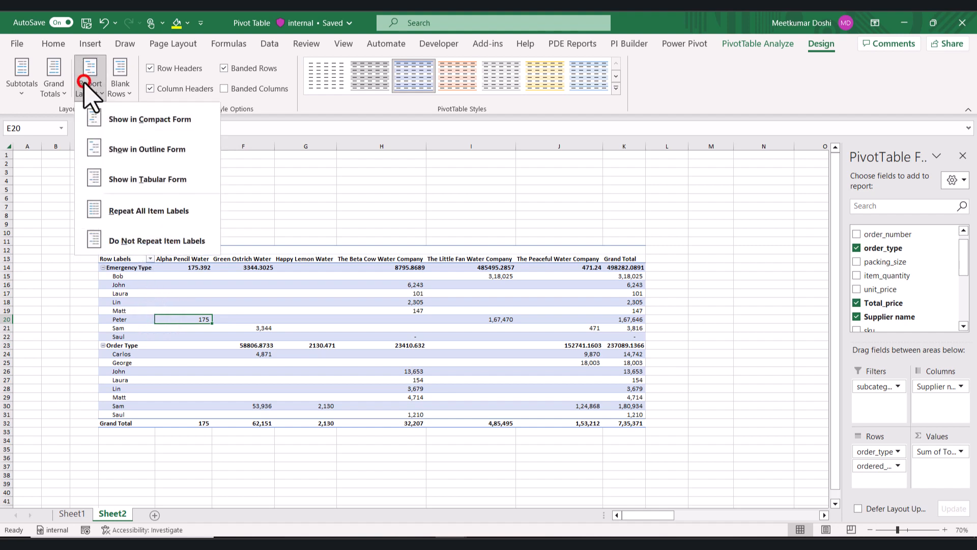
left_click(133, 179)
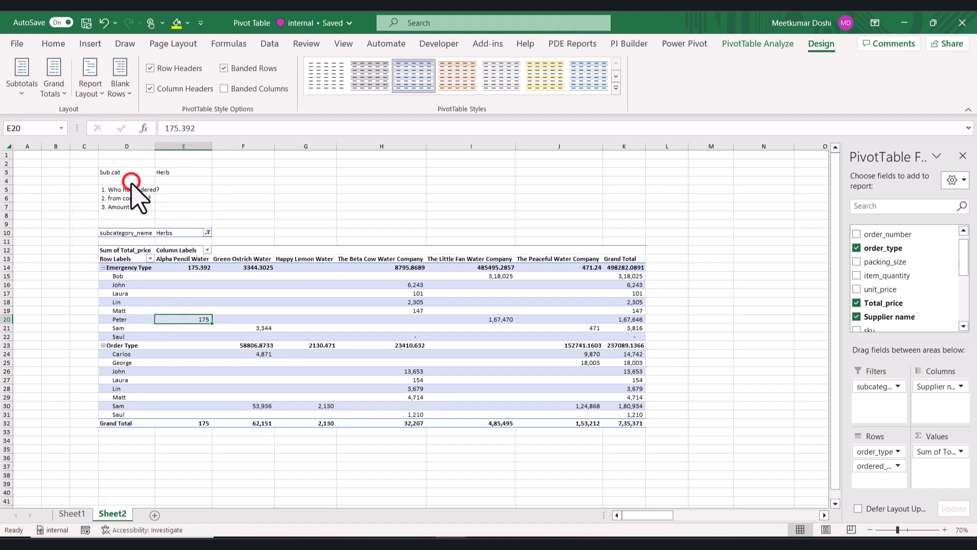
left_click(122, 278)
left_click_drag(125, 284, 128, 408)
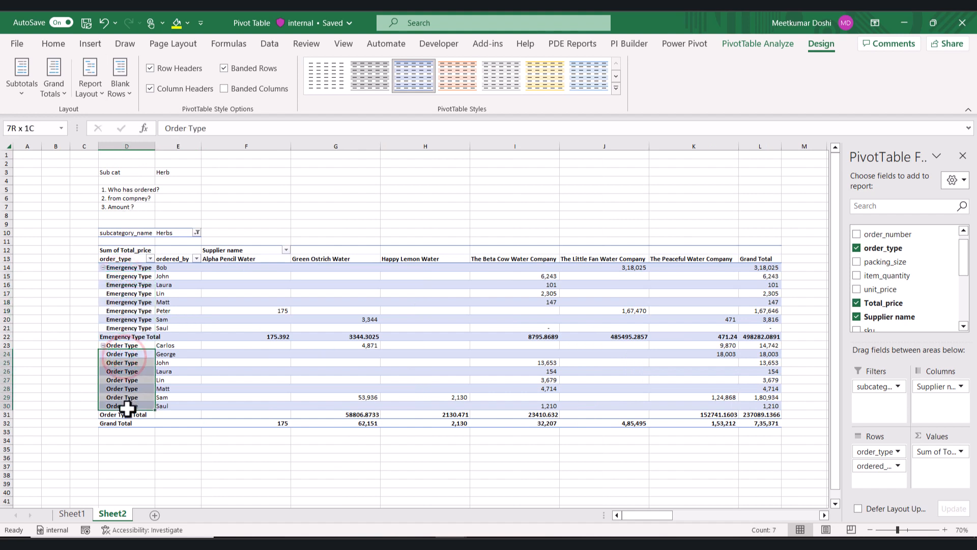
Turn off repeating item labels, check the order_type column, and return the report layout to compact form.
left_click(90, 87)
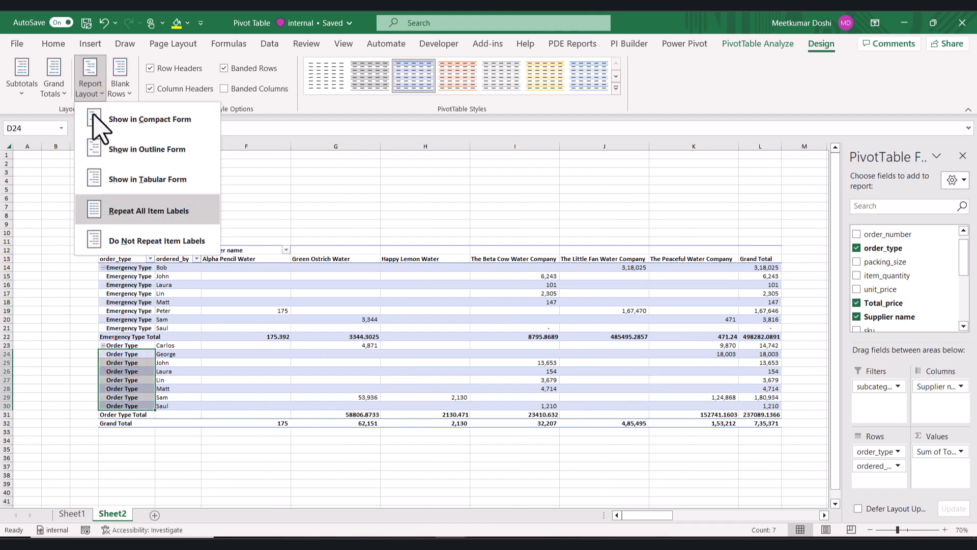
left_click(150, 244)
left_click_drag(123, 276, 129, 406)
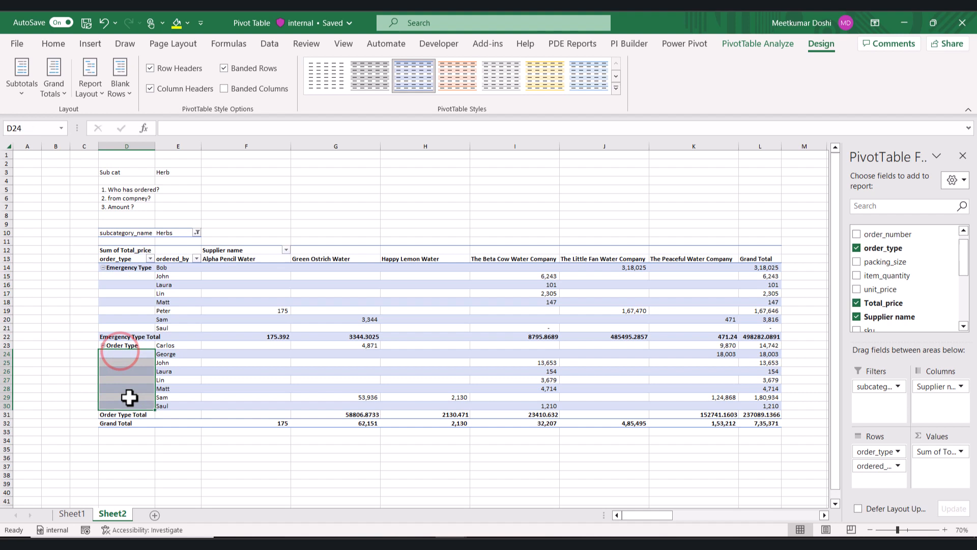
left_click(90, 69)
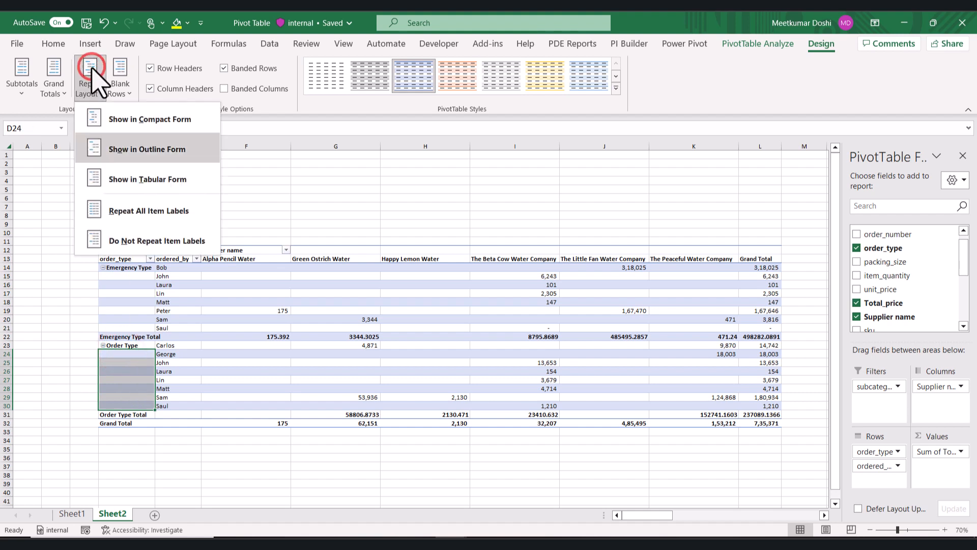
left_click(148, 123)
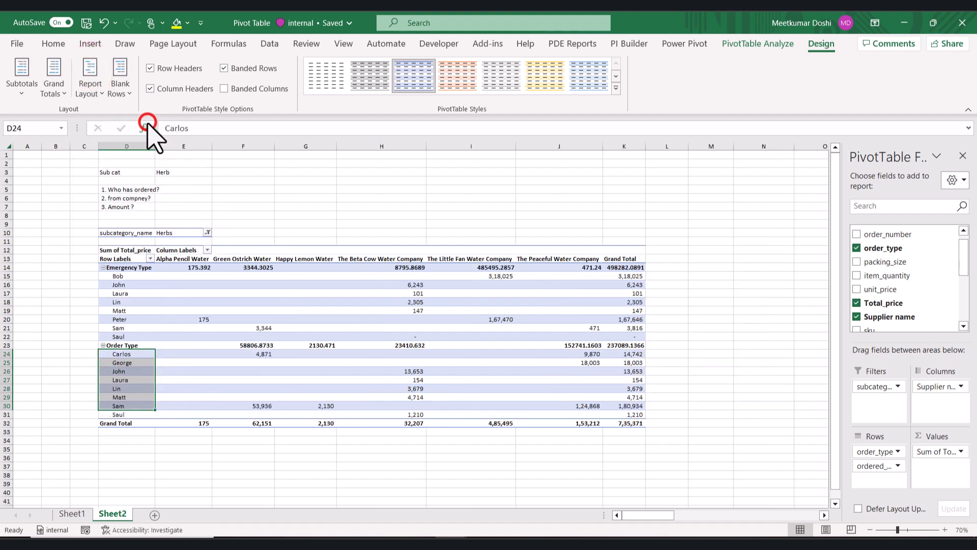
Insert a blank line after each order type group in the pivot table and inspect the row above Order Type.
left_click(121, 84)
left_click(130, 277)
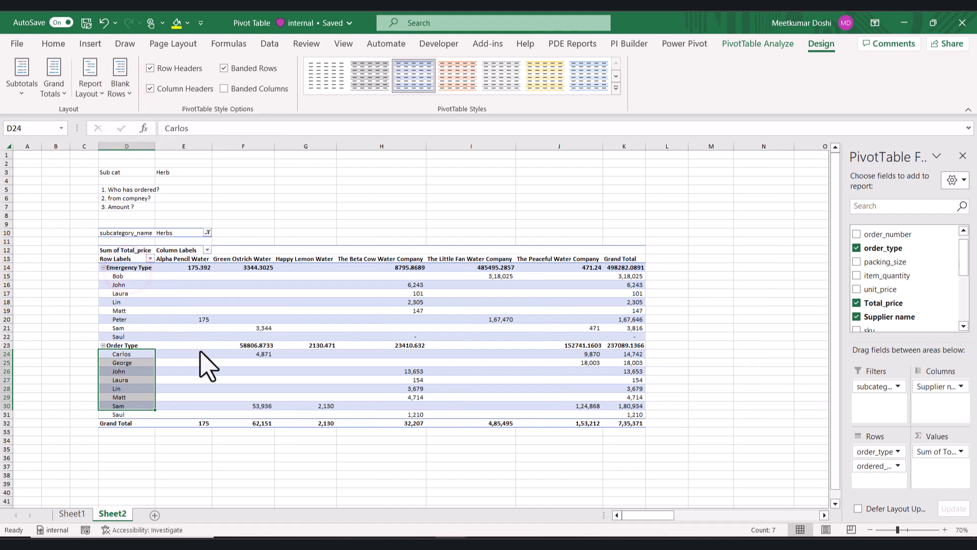
left_click(218, 370)
left_click(122, 86)
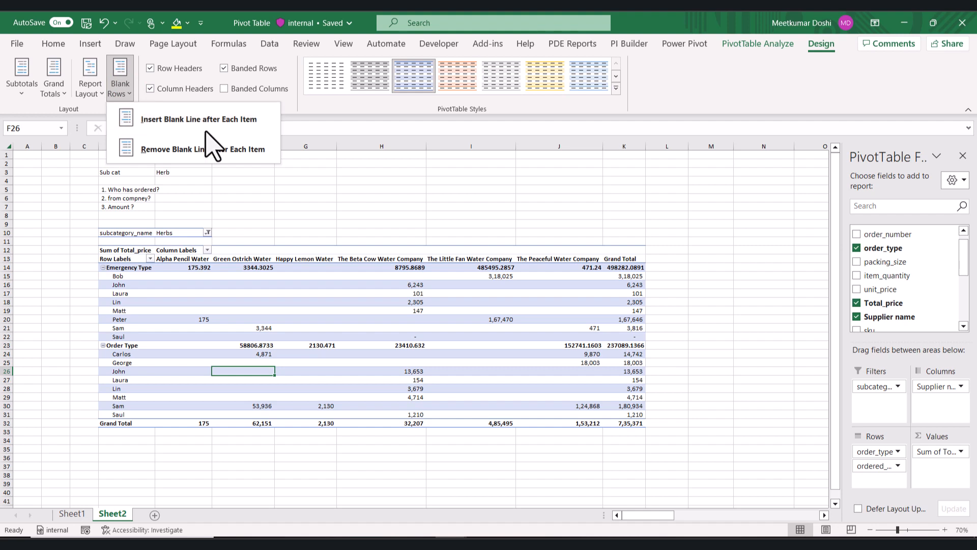
left_click(117, 266)
left_click(118, 269)
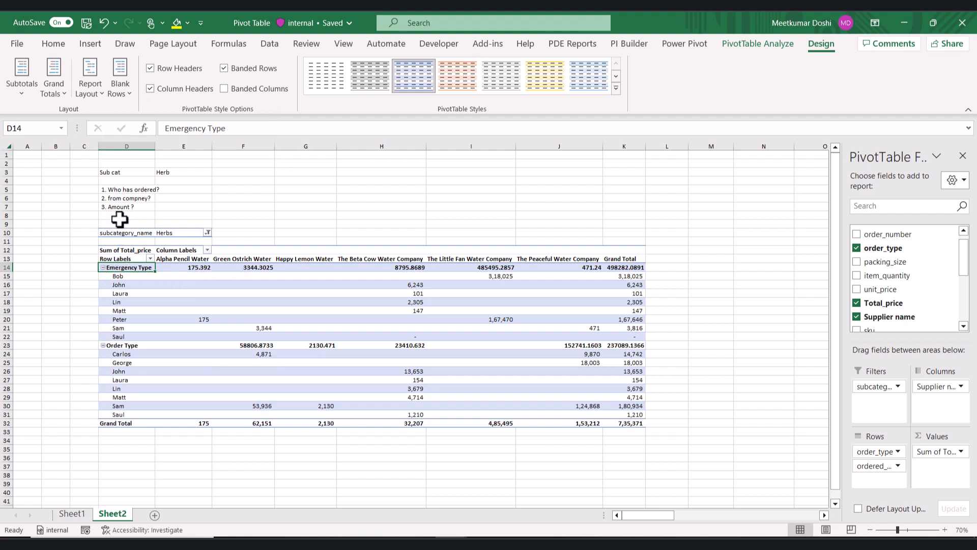
left_click(120, 93)
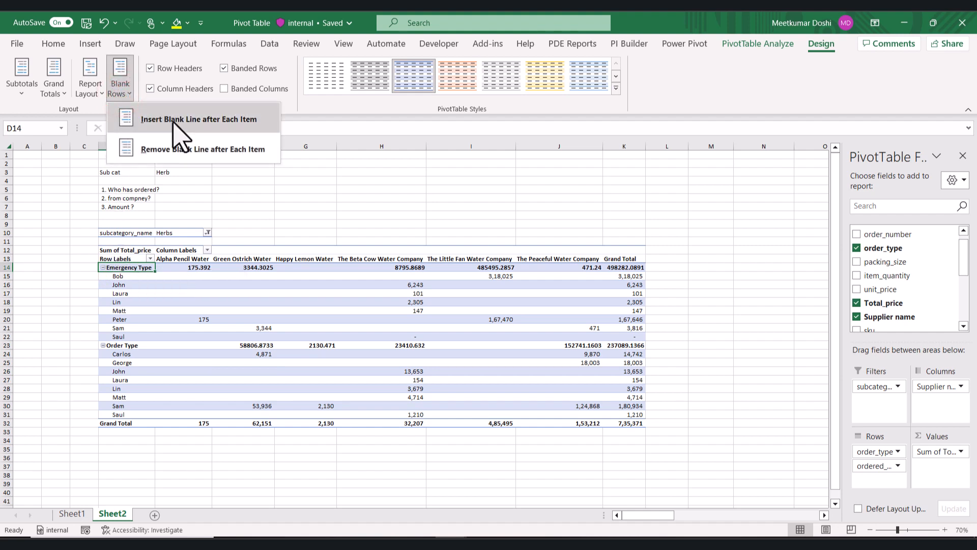
left_click(208, 129)
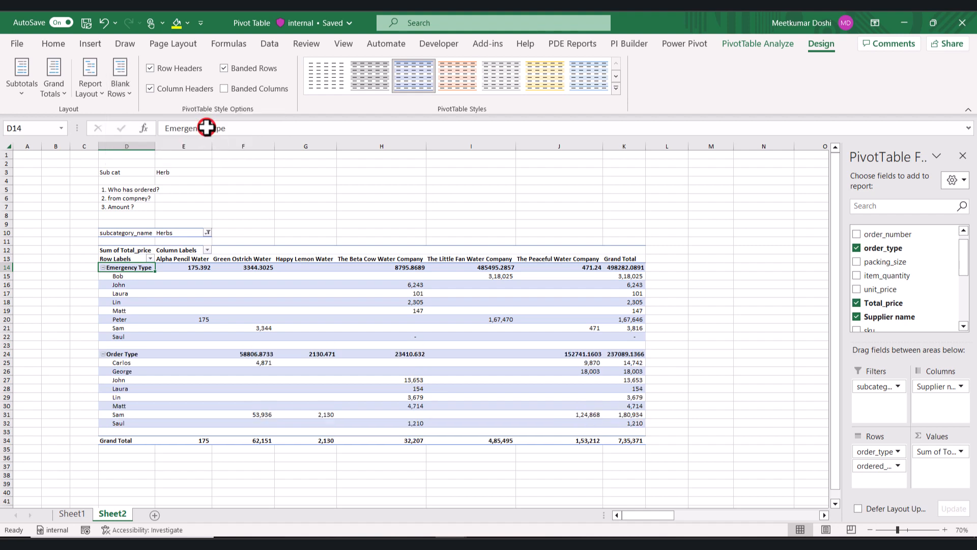
left_click(118, 344)
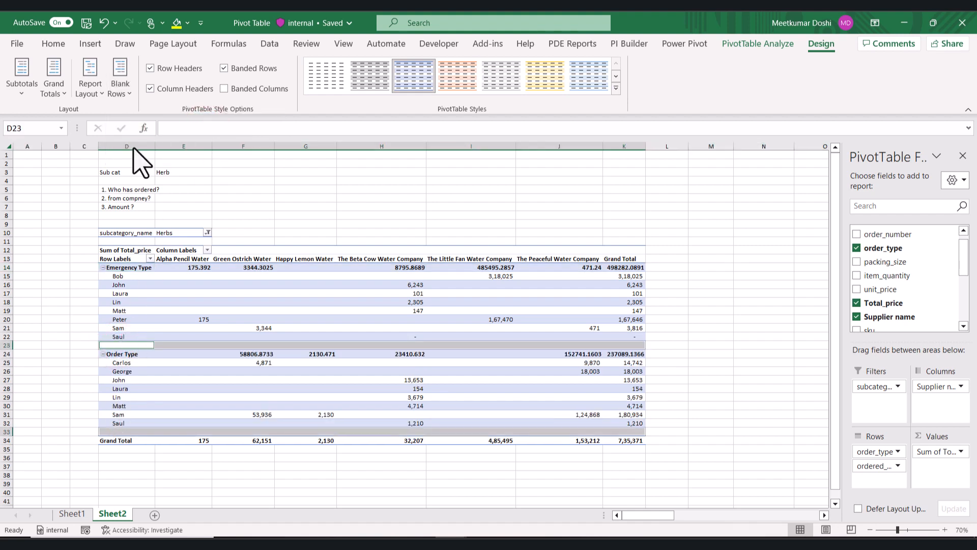
Remove the blank line after each item in the pivot table.
left_click(124, 88)
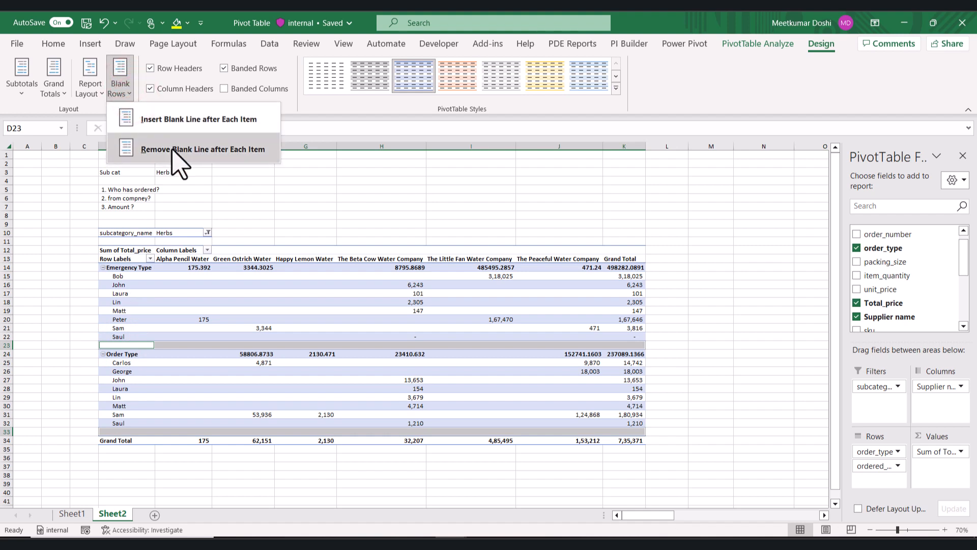
left_click(173, 149)
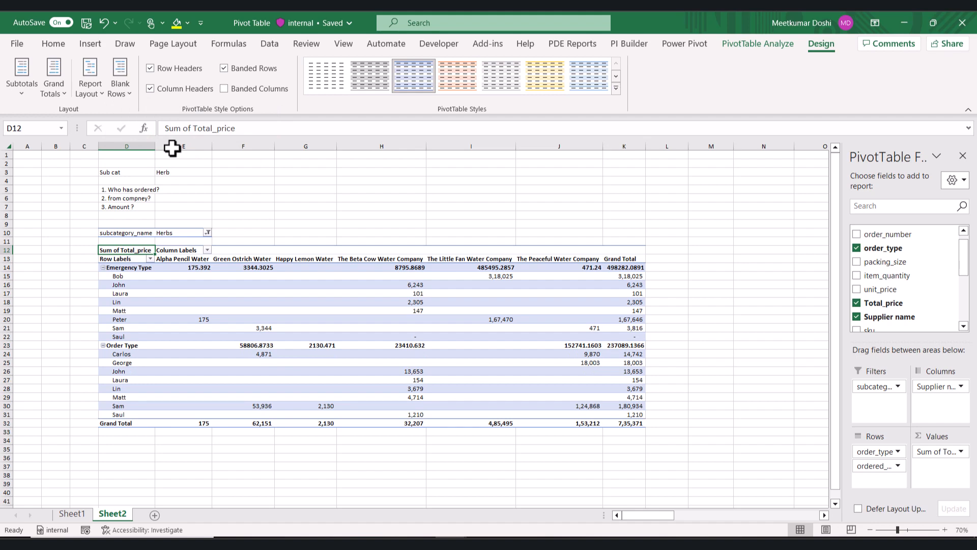
left_click(899, 530)
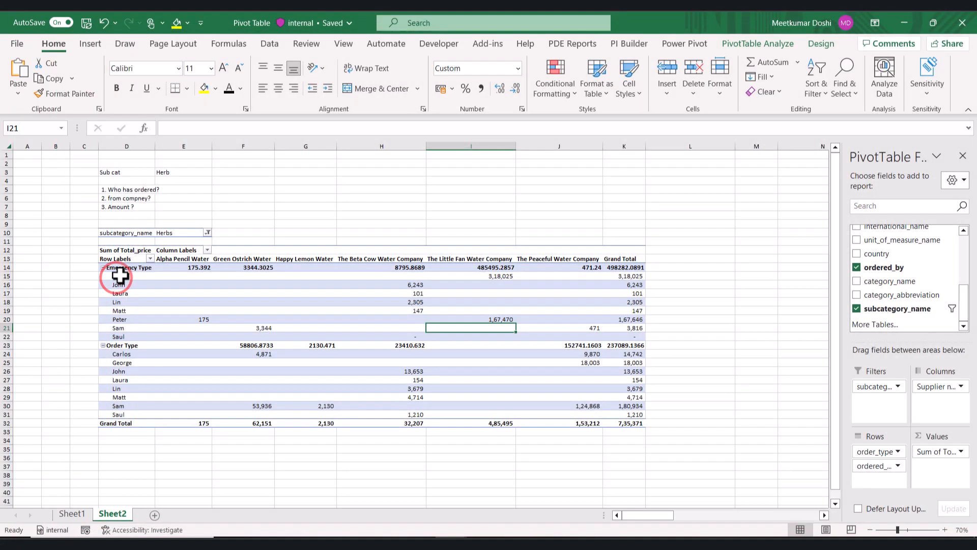
Look through the available pivot fields and examine the country column in the source data on Sheet1.
left_click(120, 275)
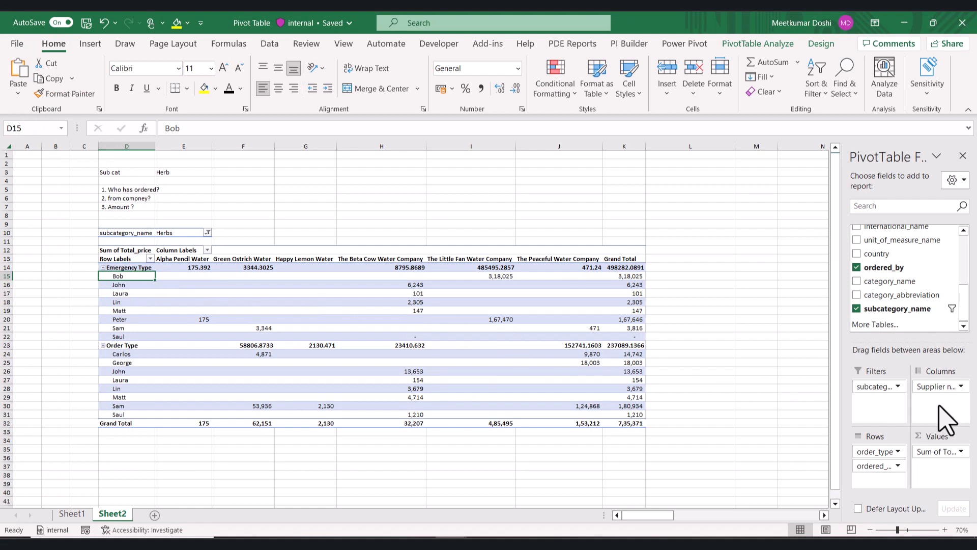
scroll(921, 279, "up", 2)
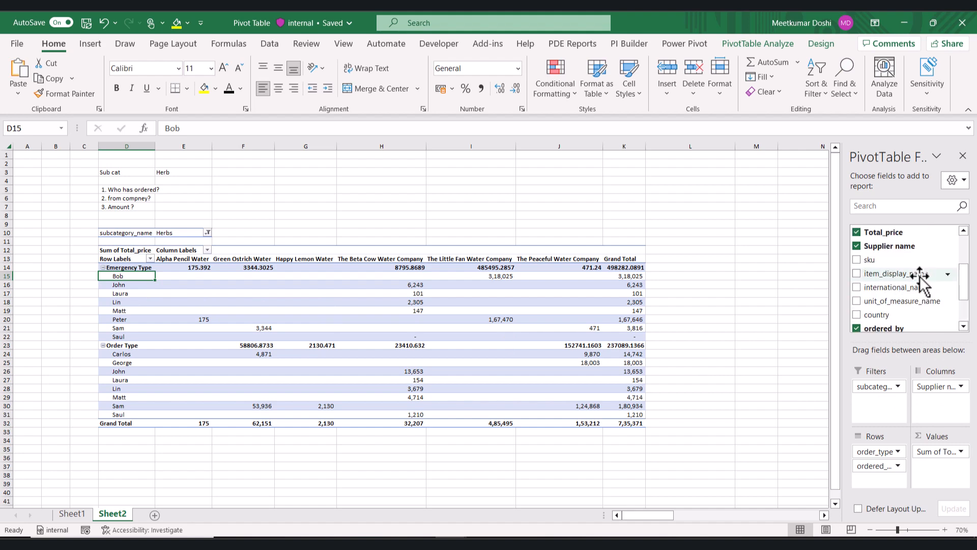
scroll(921, 279, "down", 2)
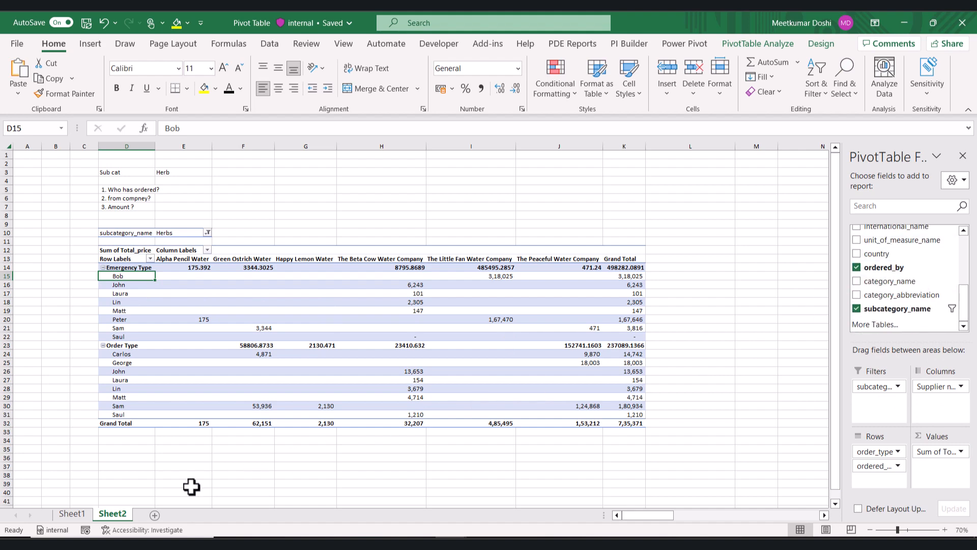
left_click(72, 514)
left_click(625, 230)
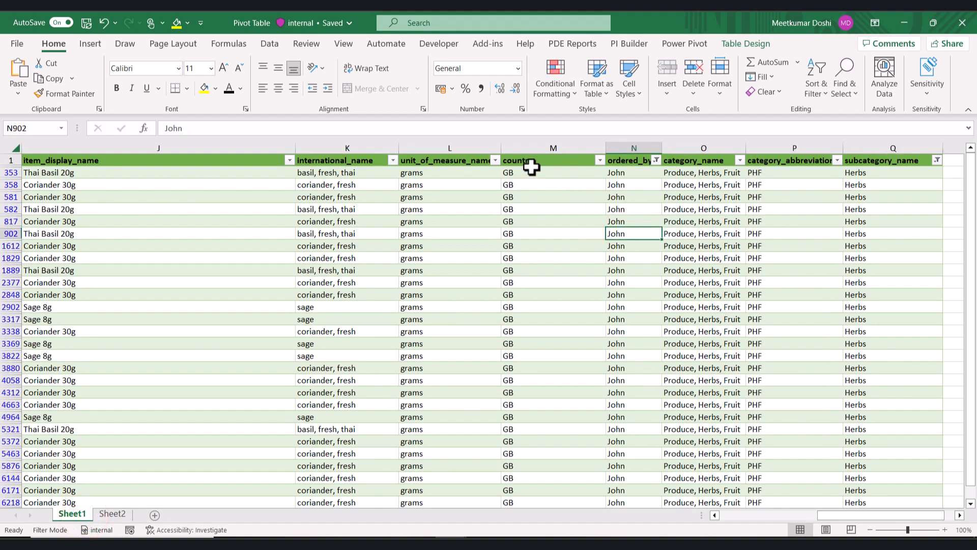
left_click(531, 168)
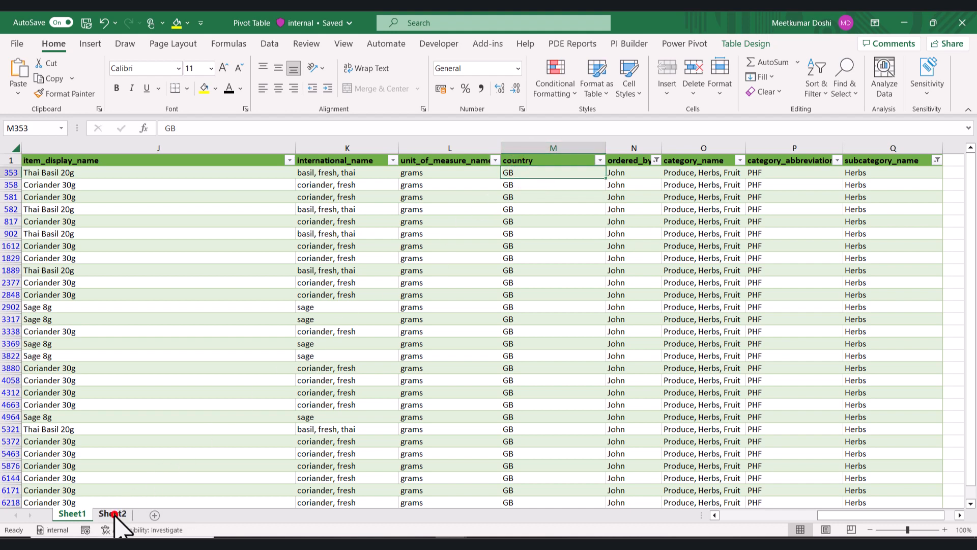
Add the country field to the columns of the pivot table on Sheet2 and place it above Supplier name.
left_click(112, 514)
left_click_drag(895, 258, 949, 401)
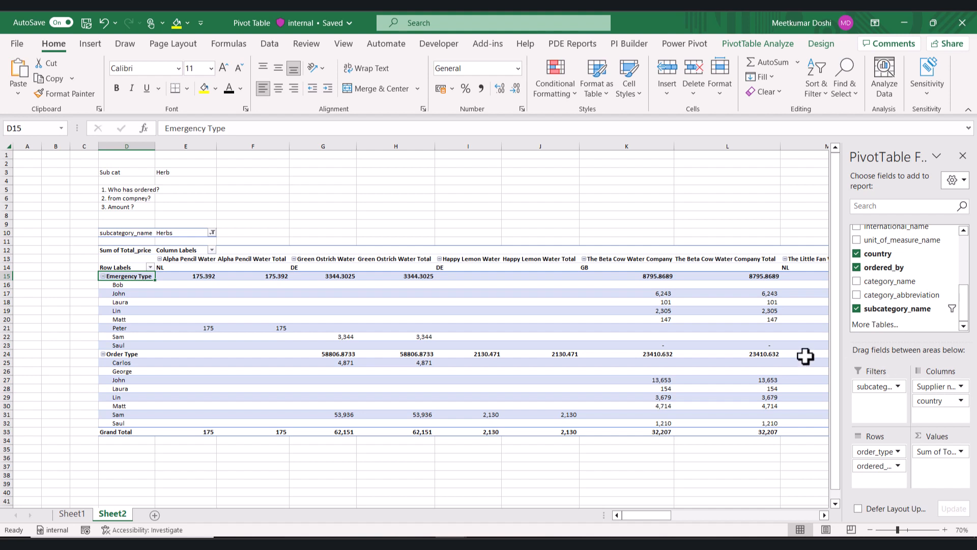
left_click(540, 275)
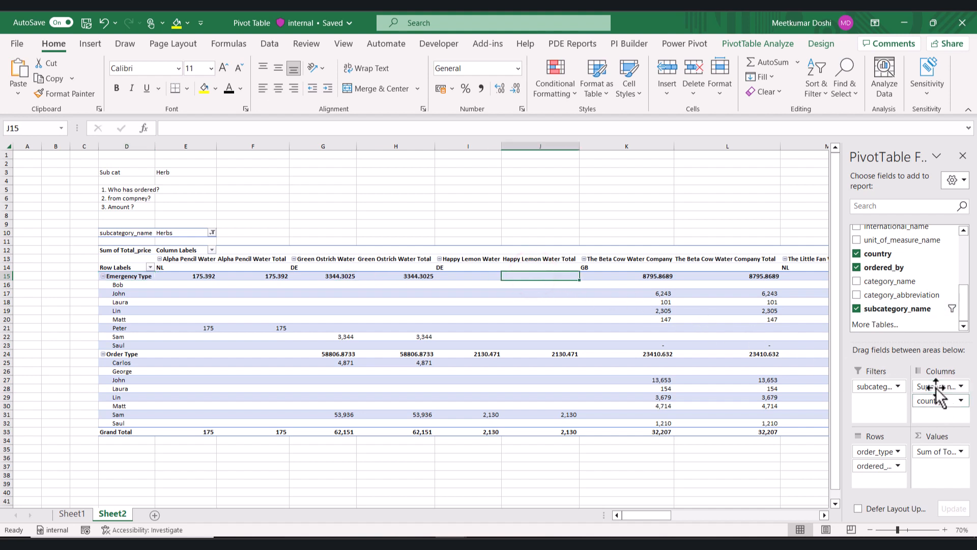
left_click_drag(937, 388, 935, 417)
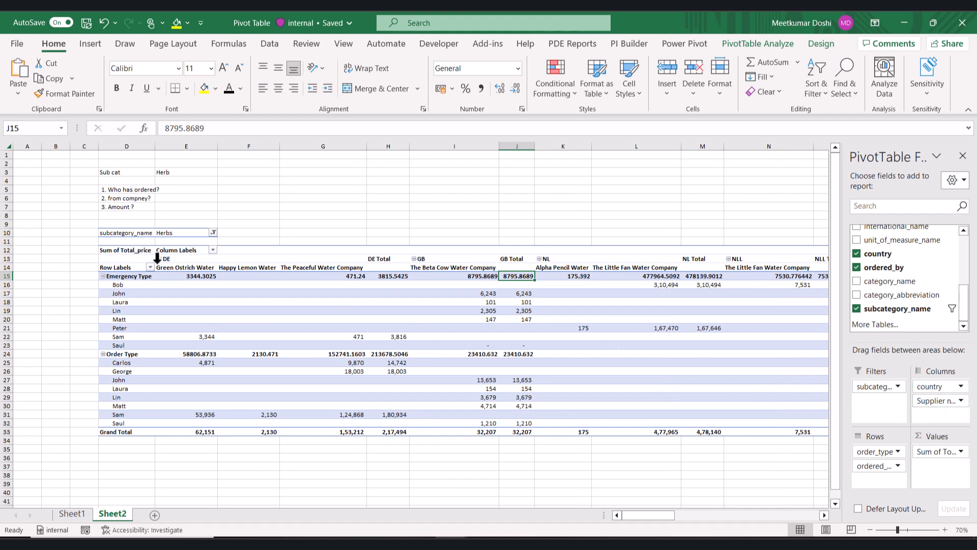
Examine the suppliers listed under DE and their Emergency Type amounts, including the DE Total column.
left_click(164, 259)
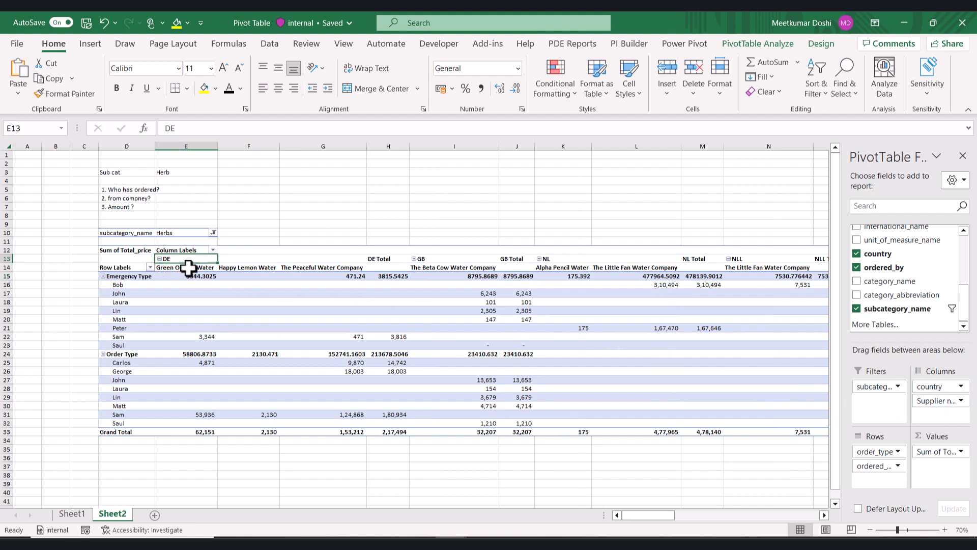
left_click_drag(189, 267, 349, 265)
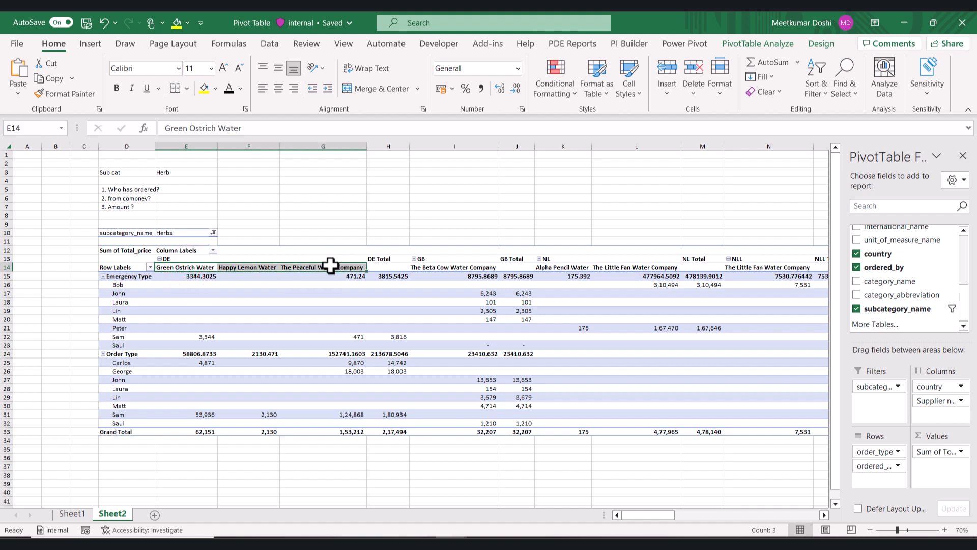
left_click(140, 279)
left_click(191, 276)
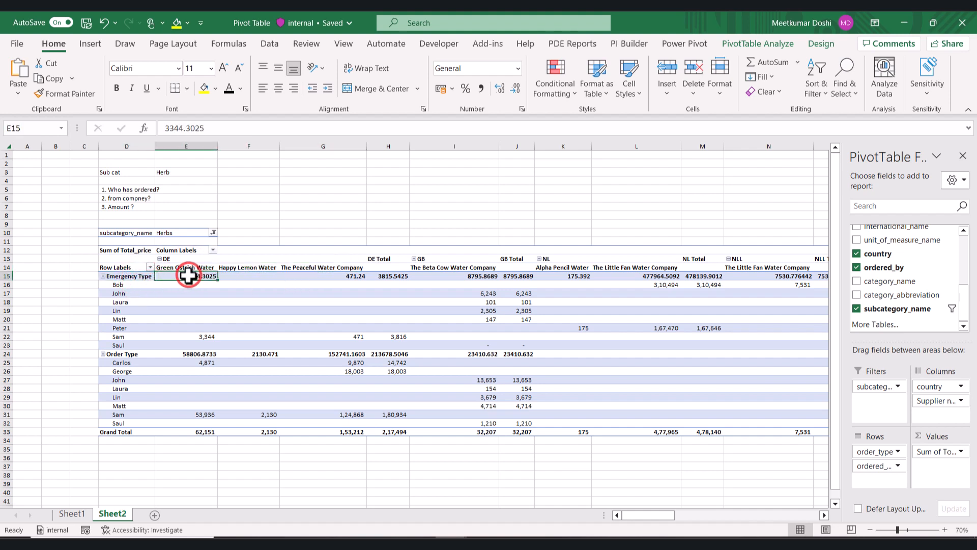
left_click(133, 337)
left_click(192, 336)
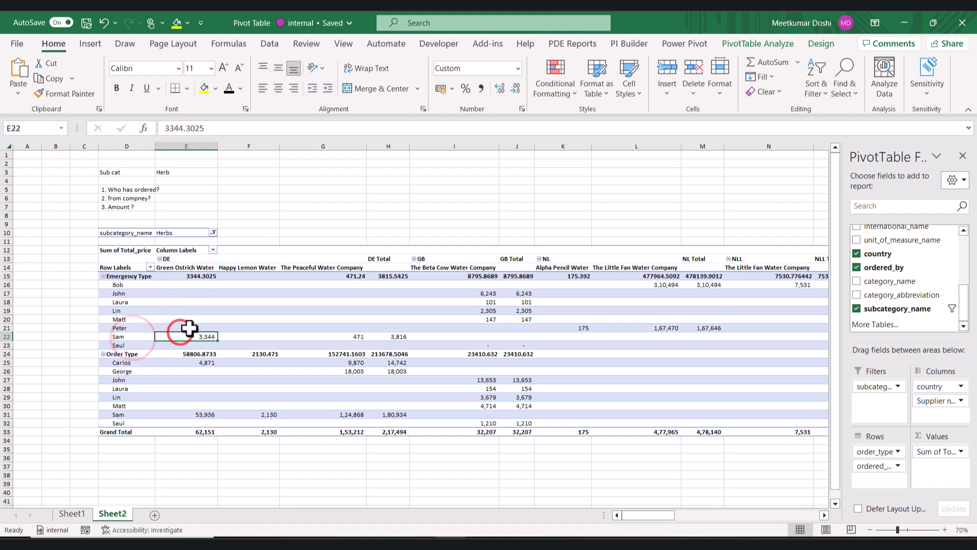
left_click(324, 267)
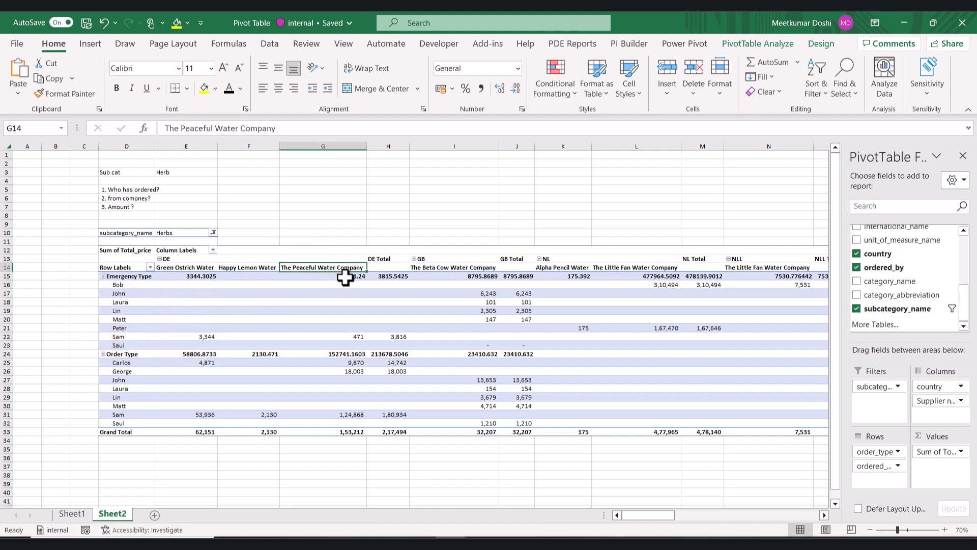
left_click(344, 280)
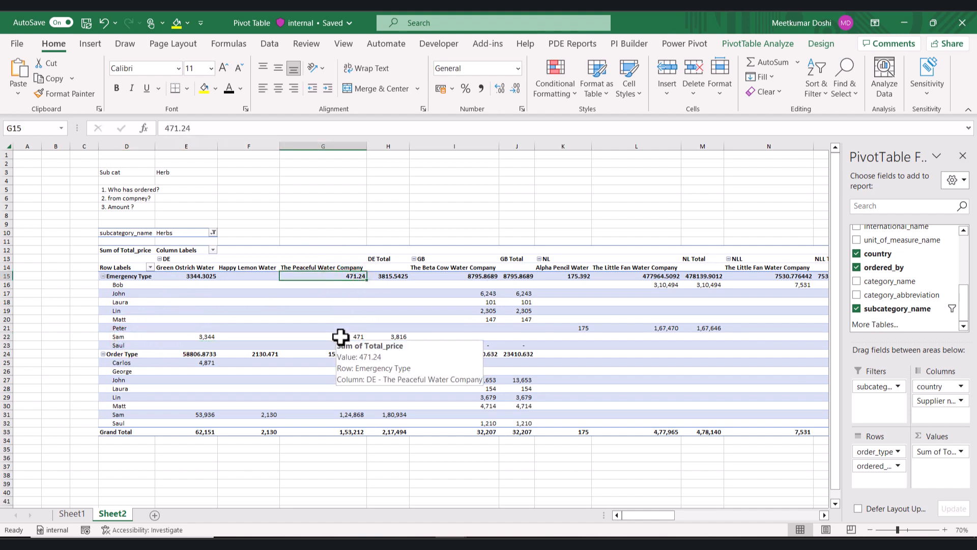
left_click(341, 337)
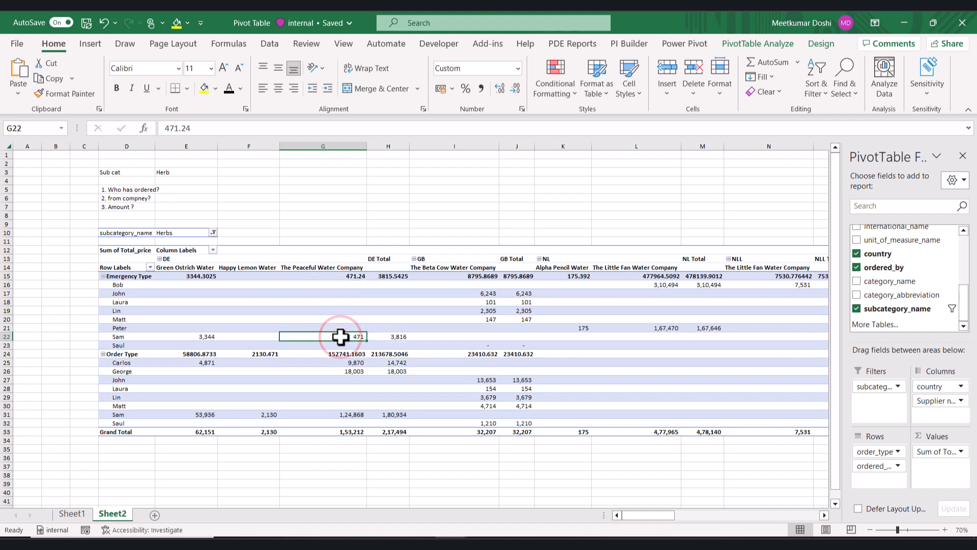
left_click(393, 278)
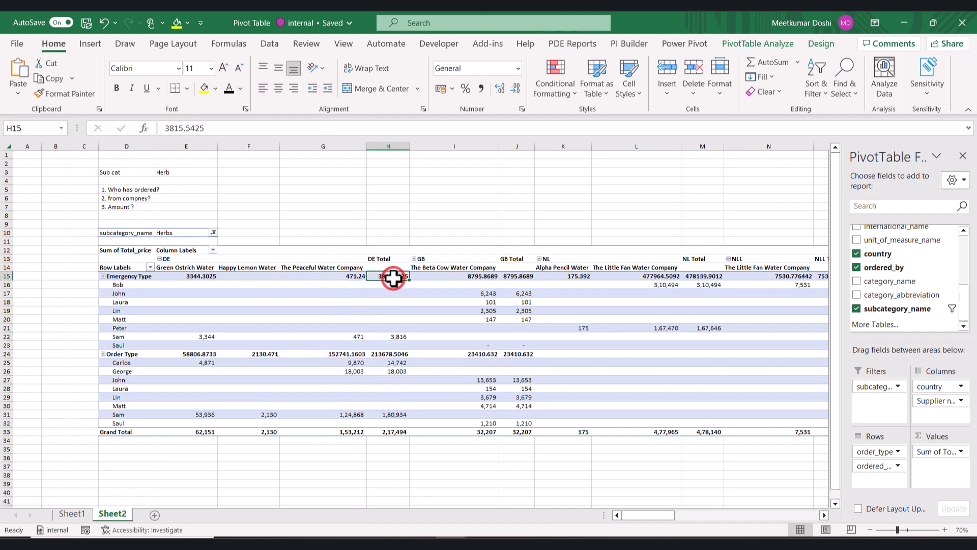
Look along the DE, GB, NL and NLL country headings above the supplier columns of the pivot table.
left_click(173, 258)
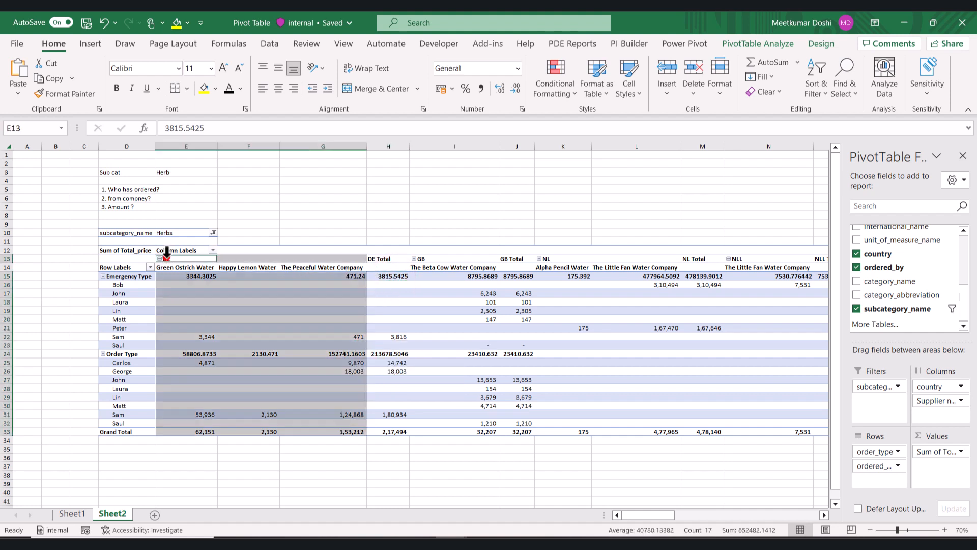
left_click(423, 260)
left_click(555, 260)
key("Right")
key("Right")
key("Right")
key("Right")
key("Right")
key("Right")
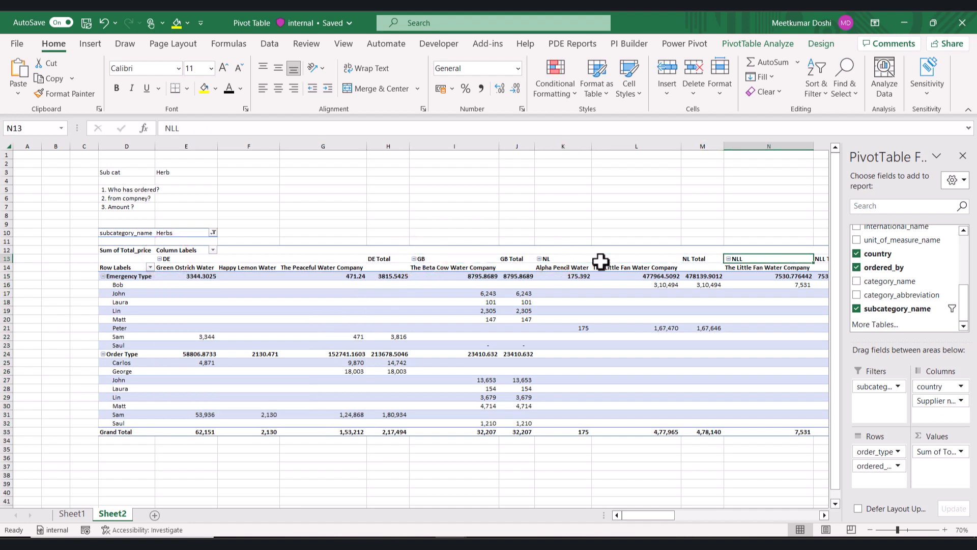
key("Left")
key("Left")
key("Left")
key("Left")
key("Left")
key("Left")
key("Left")
key("Left")
key("Left")
key("Left")
key("Left")
key("Left")
key("Left")
key("Left")
key("Left")
key("Left")
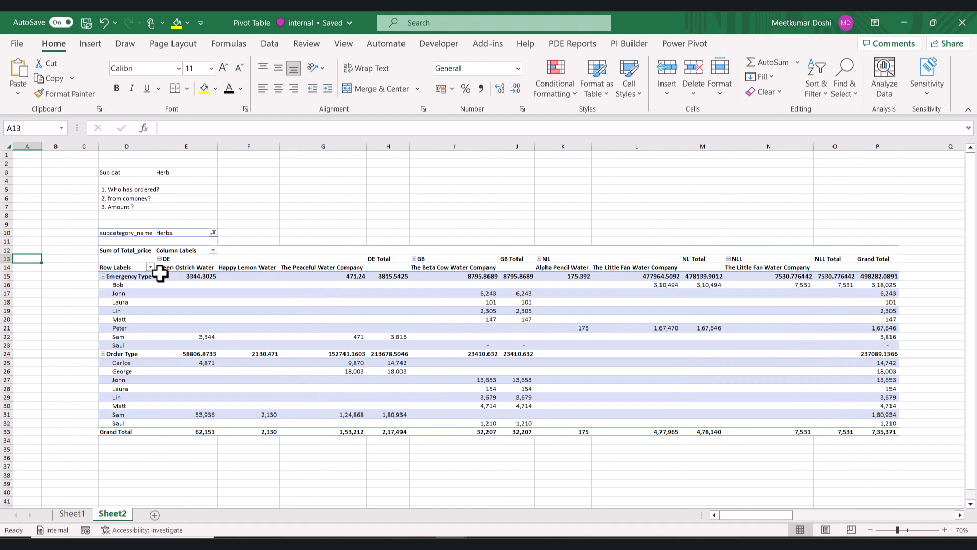
Collapse the Emergency Type and Order Type row groups in the pivot table.
scroll(160, 273, "up", 3, "ctrl")
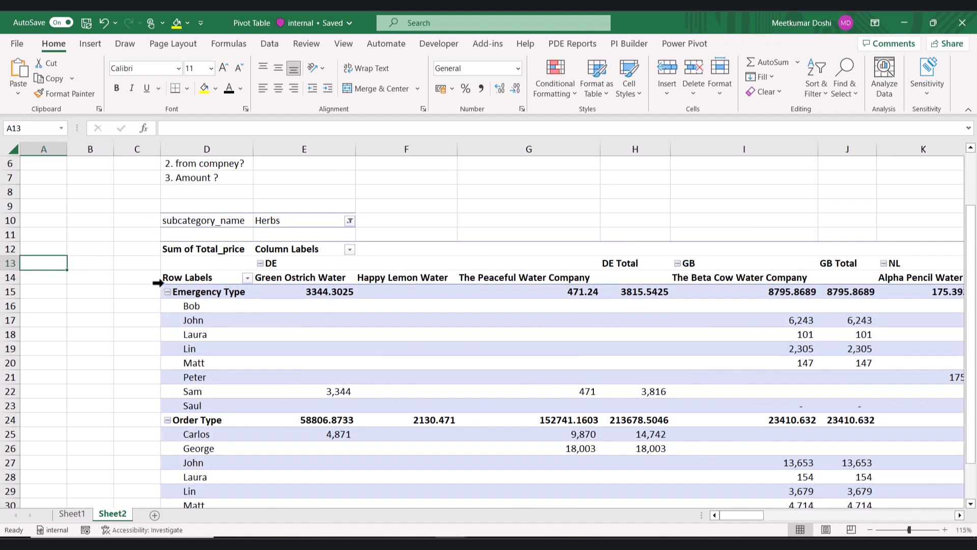
left_click(168, 292)
left_click(168, 292)
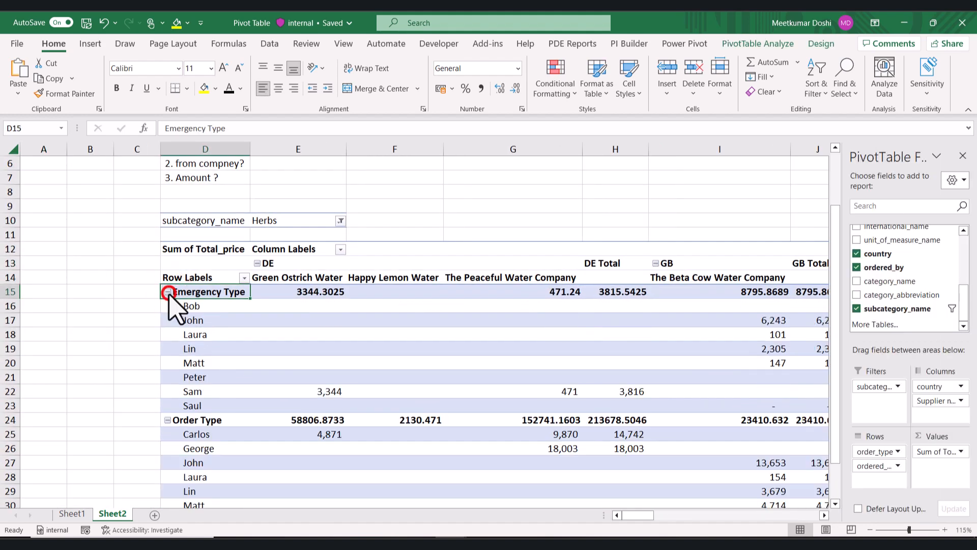
left_click(168, 293)
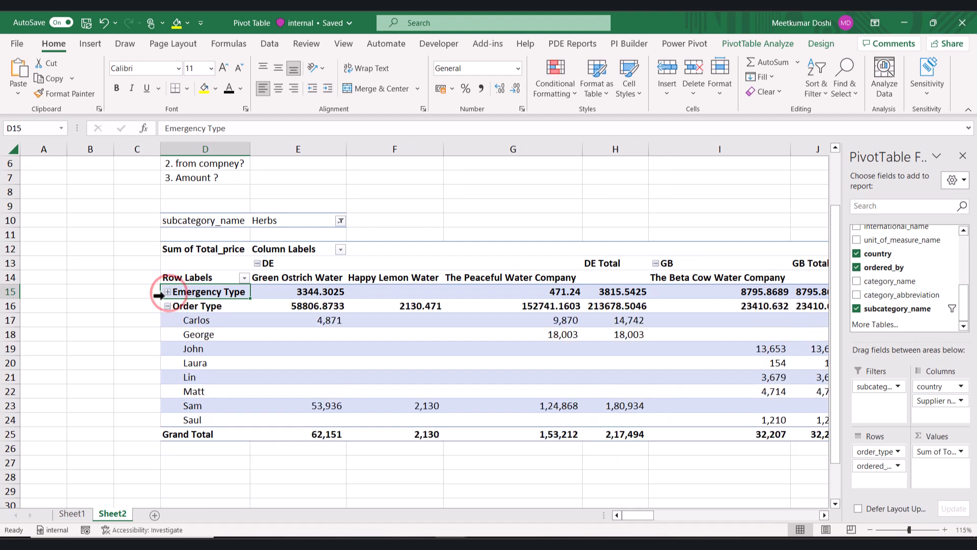
scroll(144, 306, "down", 1, "ctrl")
left_click(146, 307)
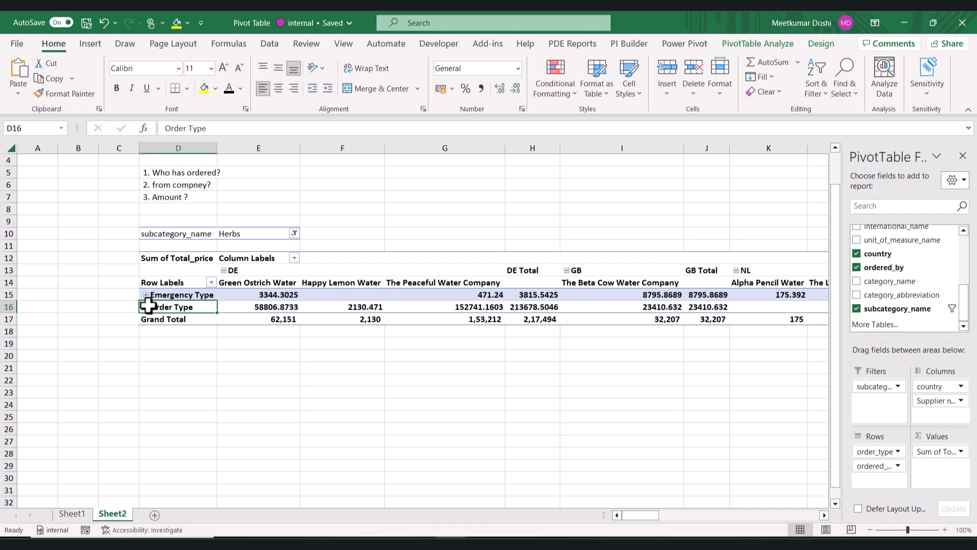
left_click(9, 320)
left_click(148, 362)
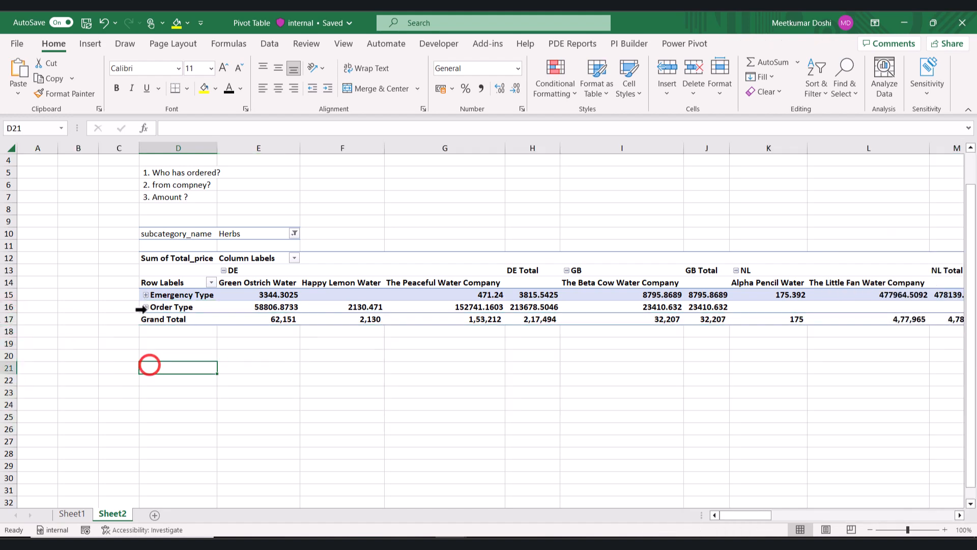
Expand the Order Type and Emergency Type row groups to show who placed the orders.
scroll(146, 307, "down", 3, "ctrl")
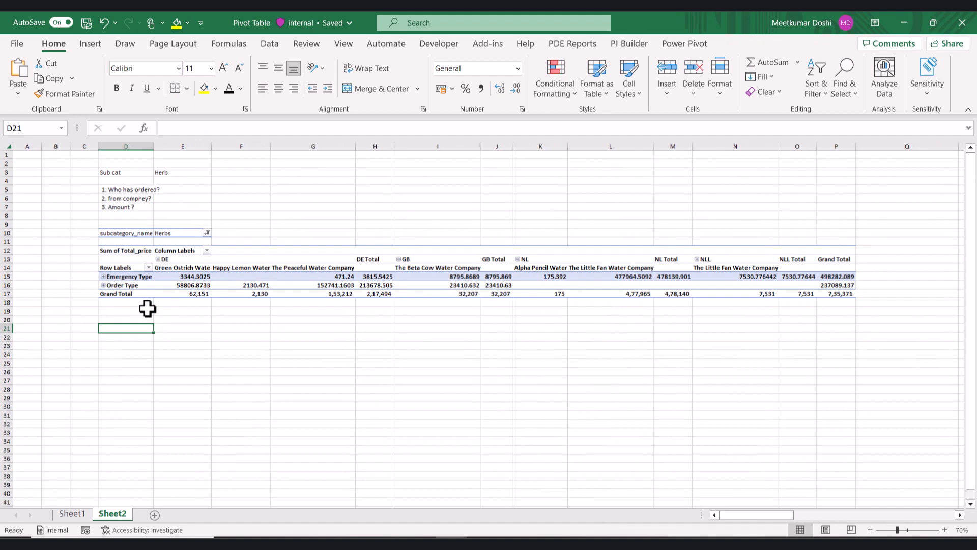
left_click(102, 284)
left_click(102, 277)
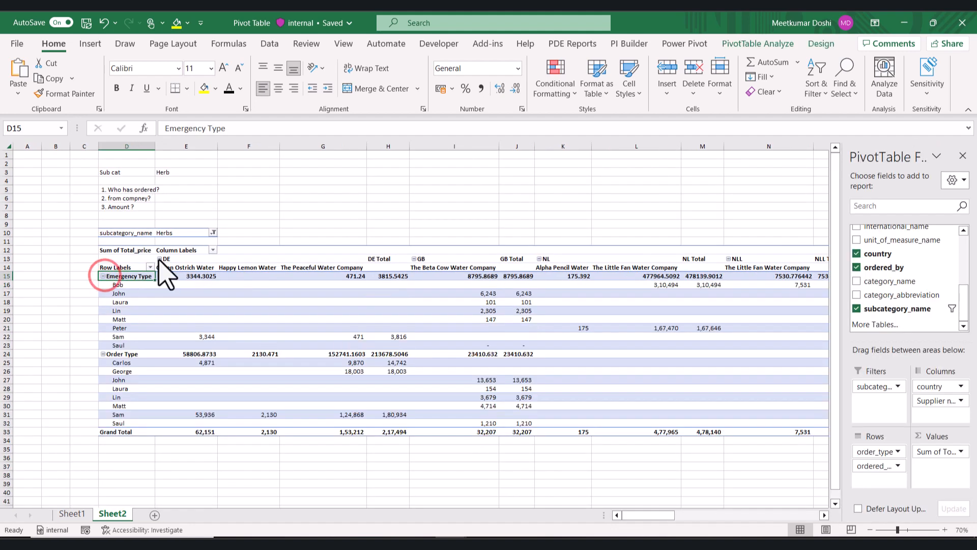
Collapse the DE column group and review its combined amounts.
left_click(159, 259)
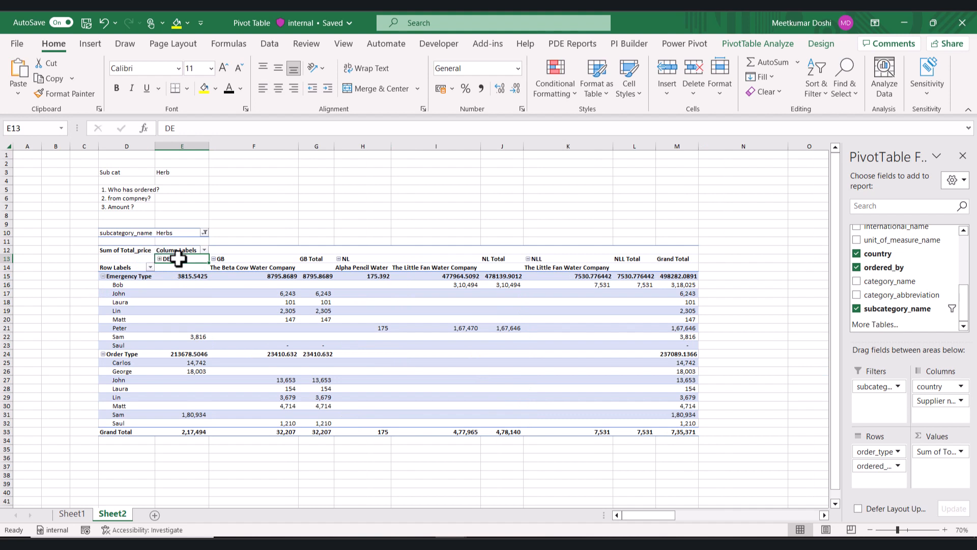
left_click_drag(178, 259, 161, 427)
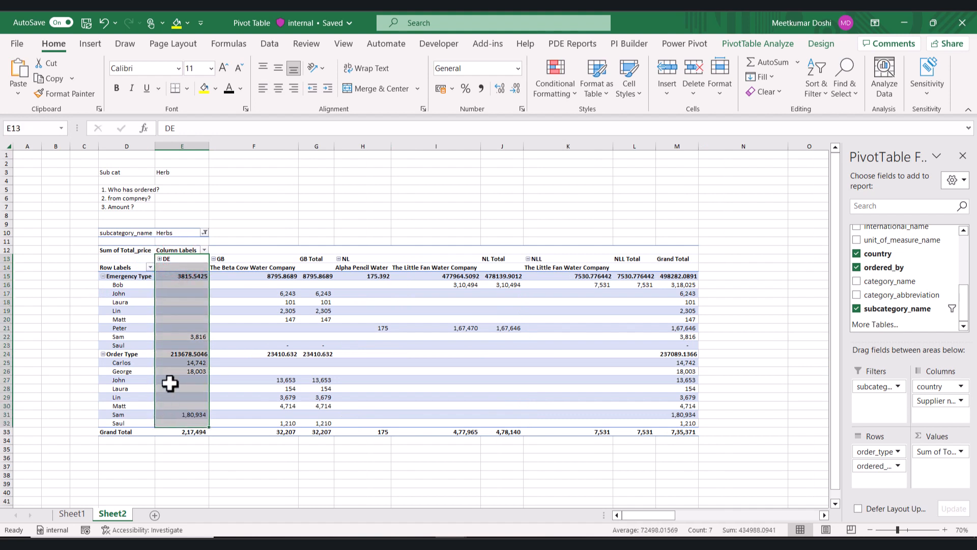
left_click(188, 293)
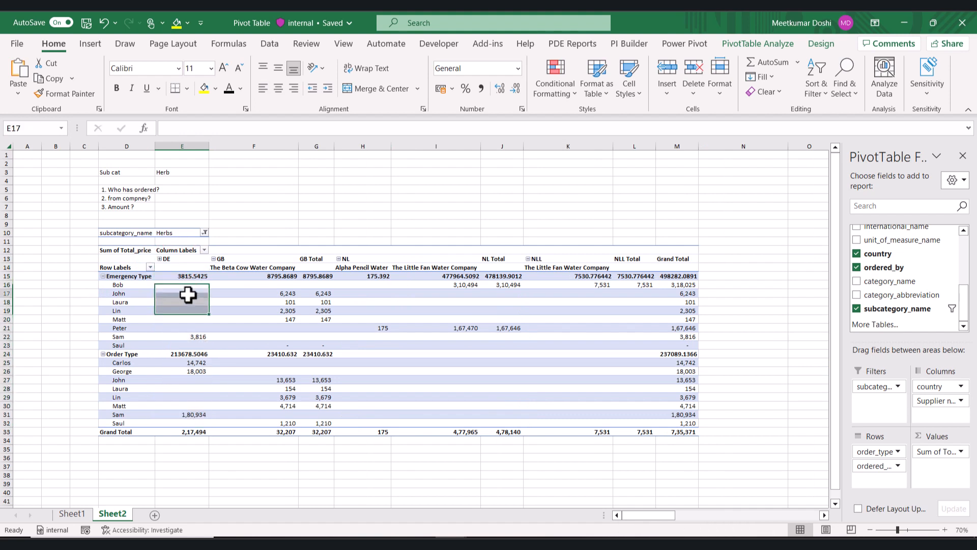
Expand the DE column group and review the supplier headings beneath it.
left_click(160, 258)
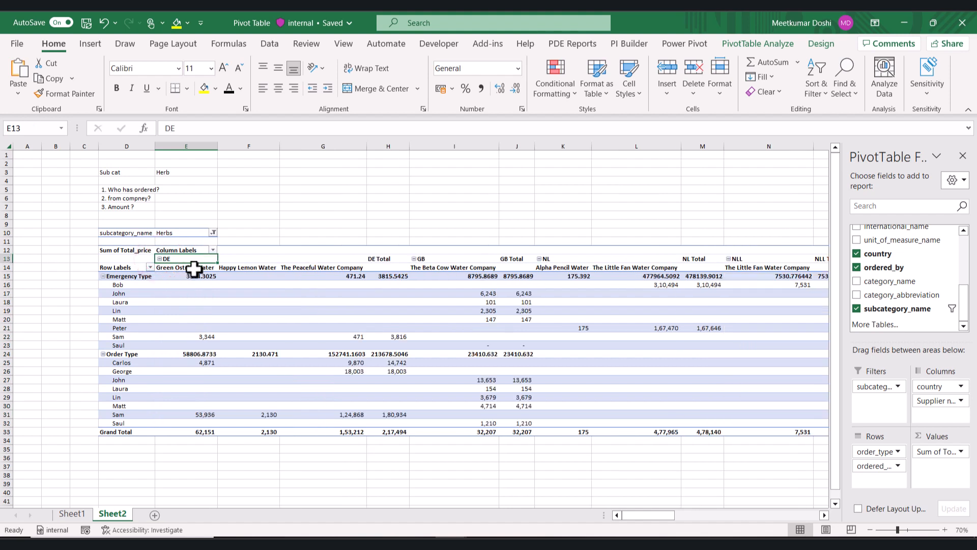
left_click_drag(196, 267, 351, 267)
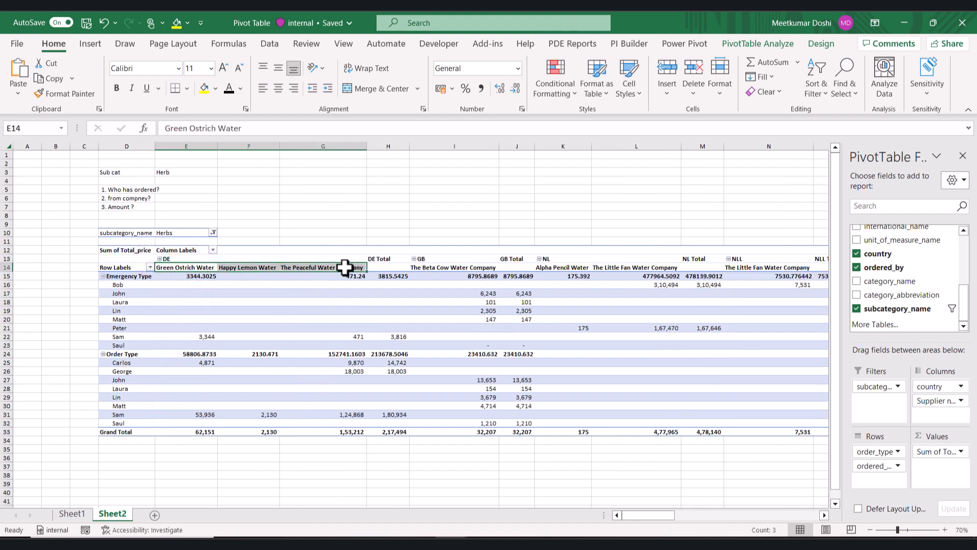
left_click(159, 258)
left_click(161, 261)
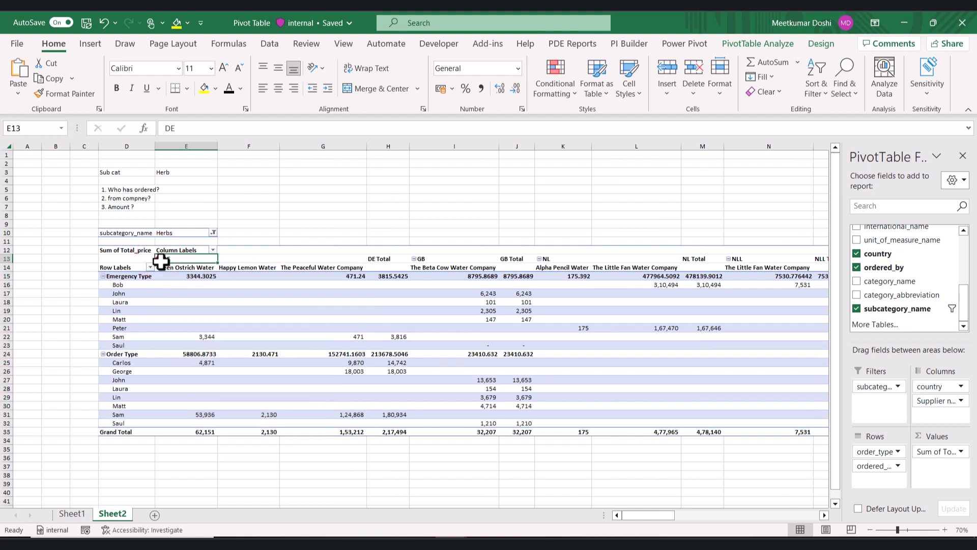
Remove the country field from the pivot table's columns, leaving only Supplier name there.
left_click(508, 295)
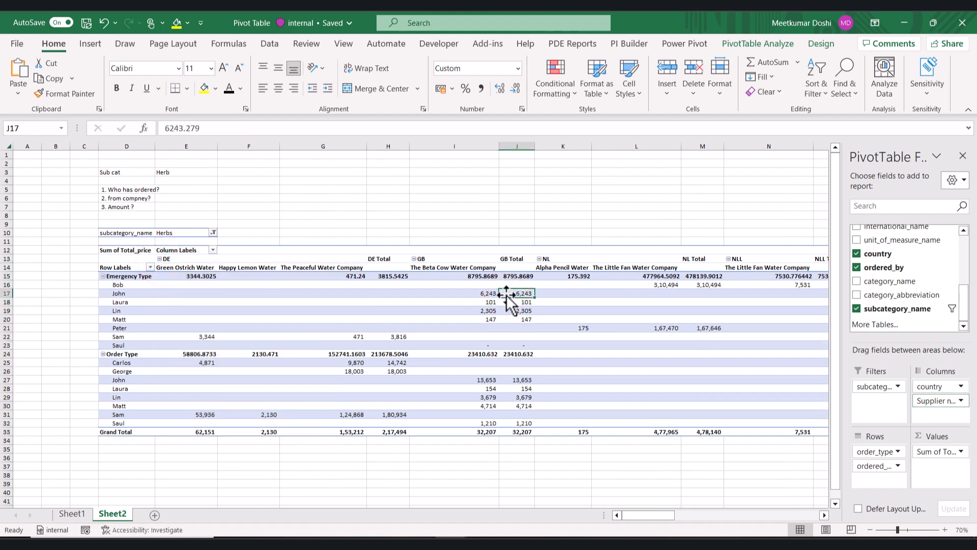
left_click(887, 525)
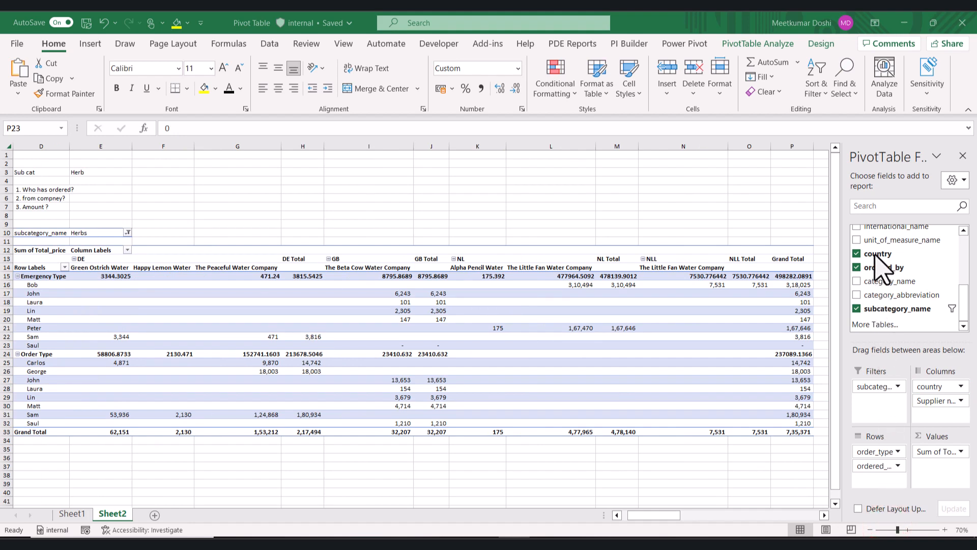
left_click(881, 268)
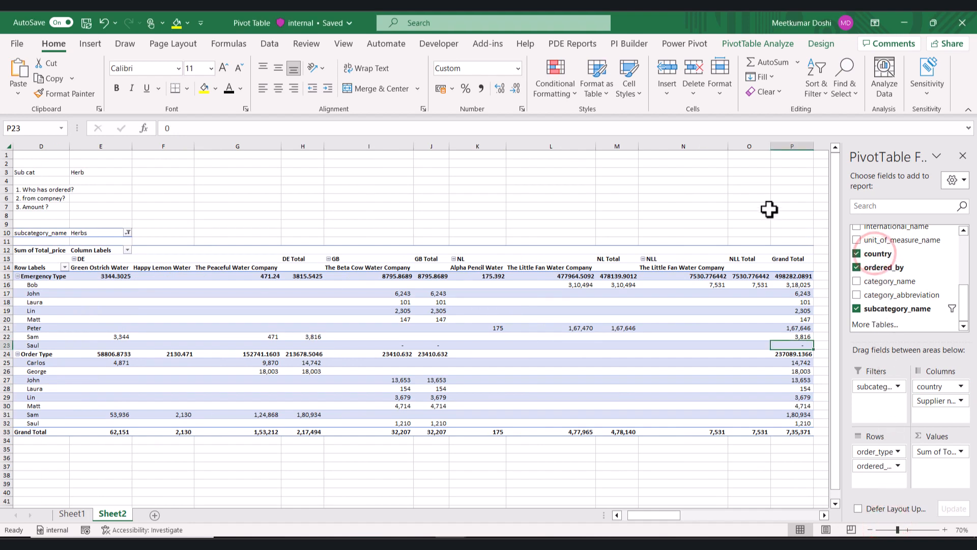
left_click_drag(936, 386, 775, 450)
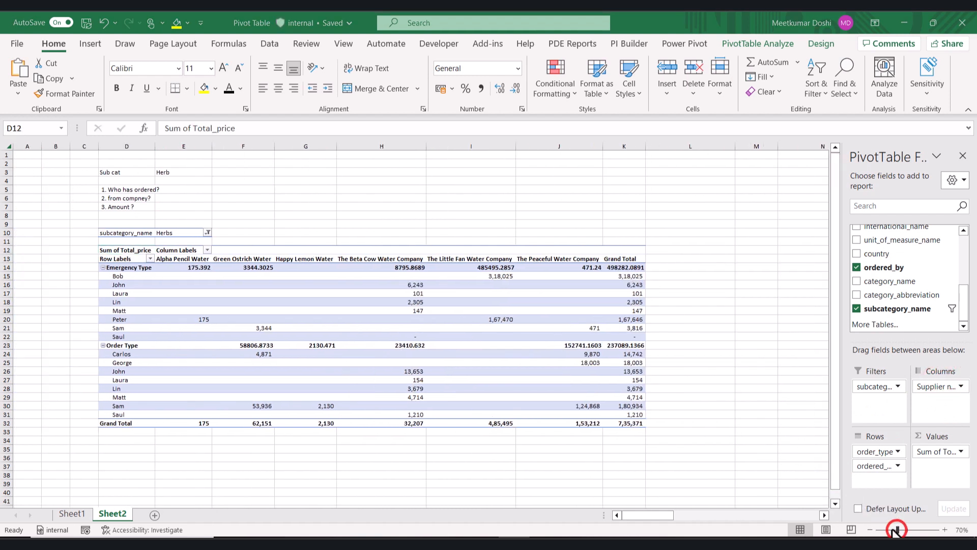
Add the packing_size field to the pivot table's values below Sum of Total_price.
left_click_drag(200, 268, 273, 297)
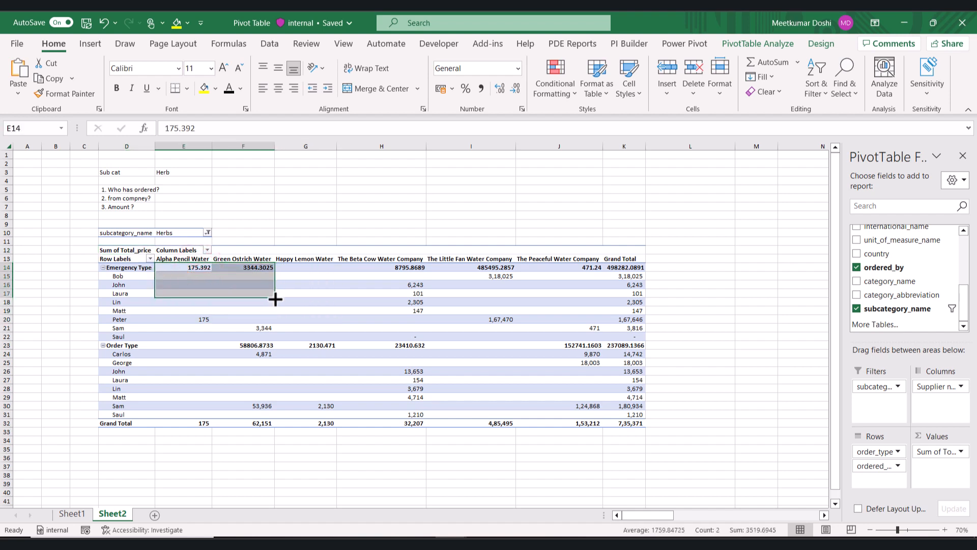
scroll(899, 273, "up", 5)
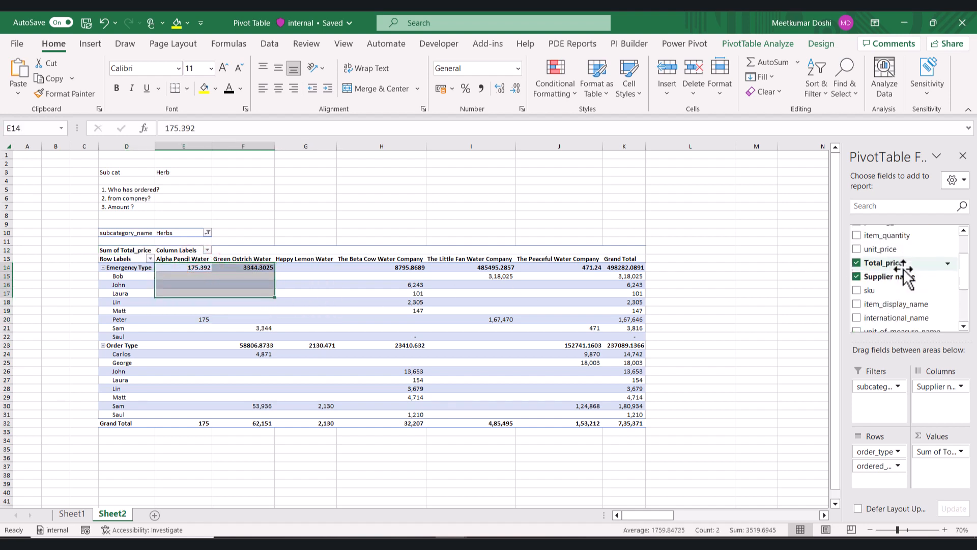
mouse_move(128, 275)
left_mouse_down()
mouse_move(131, 338)
mouse_move(157, 306)
left_mouse_up()
left_click(185, 257)
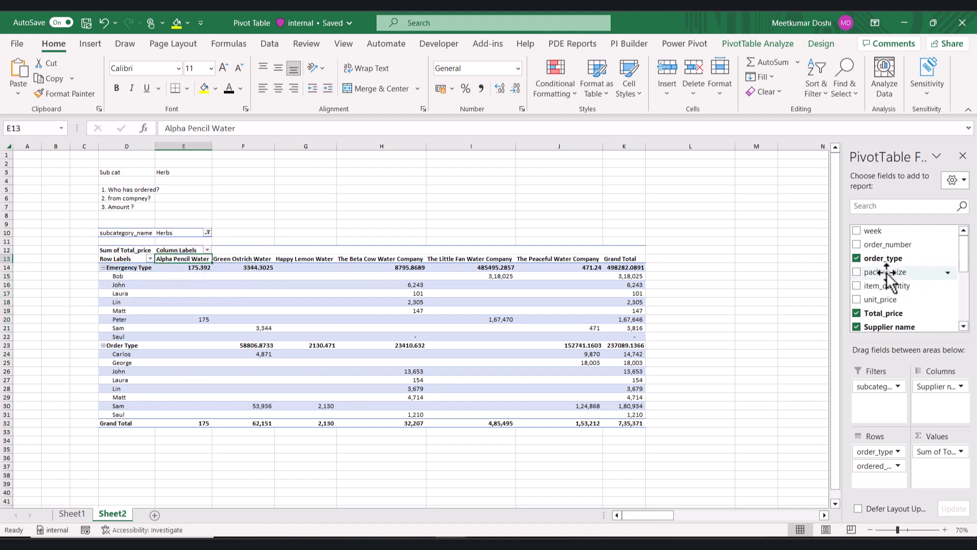
left_click_drag(874, 277, 936, 468)
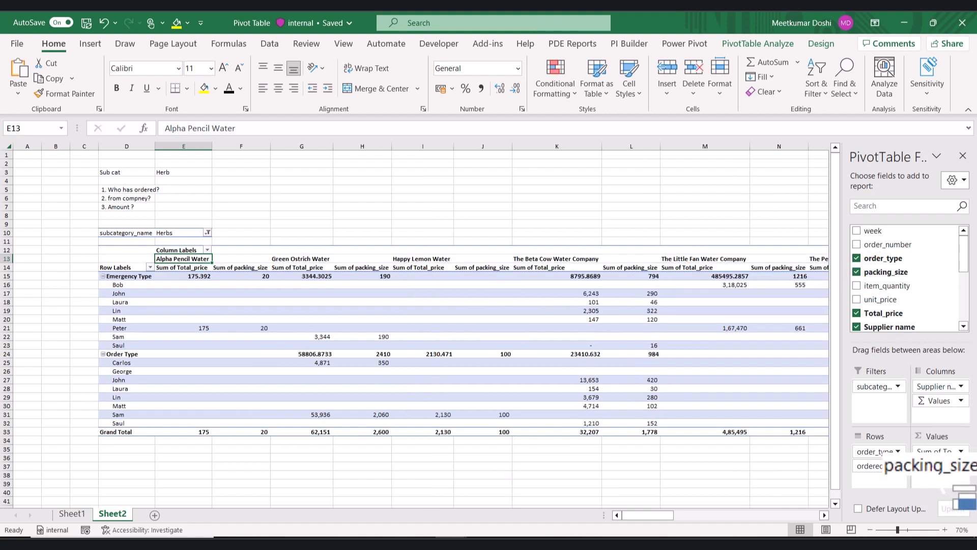
Change the packing_size value field's calculation to Average.
left_click(951, 467)
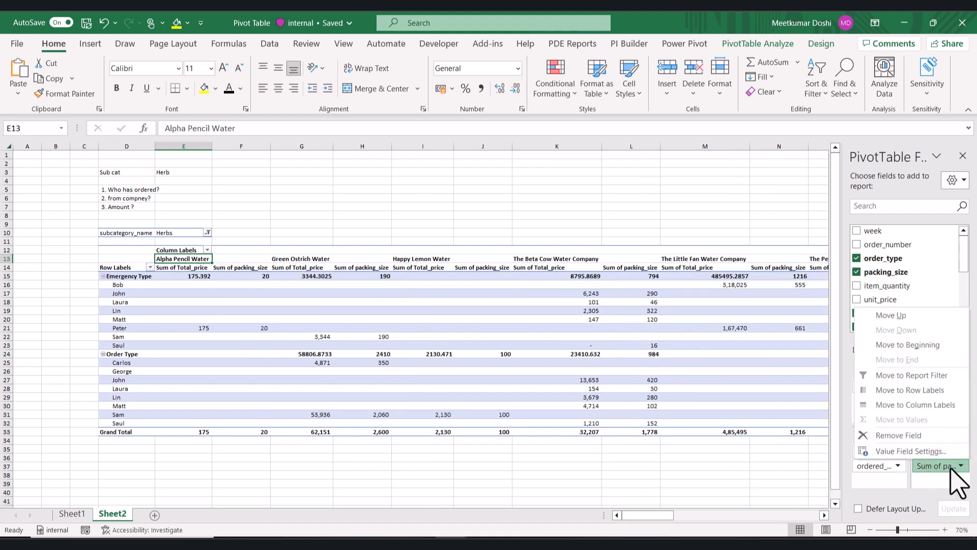
left_click(912, 451)
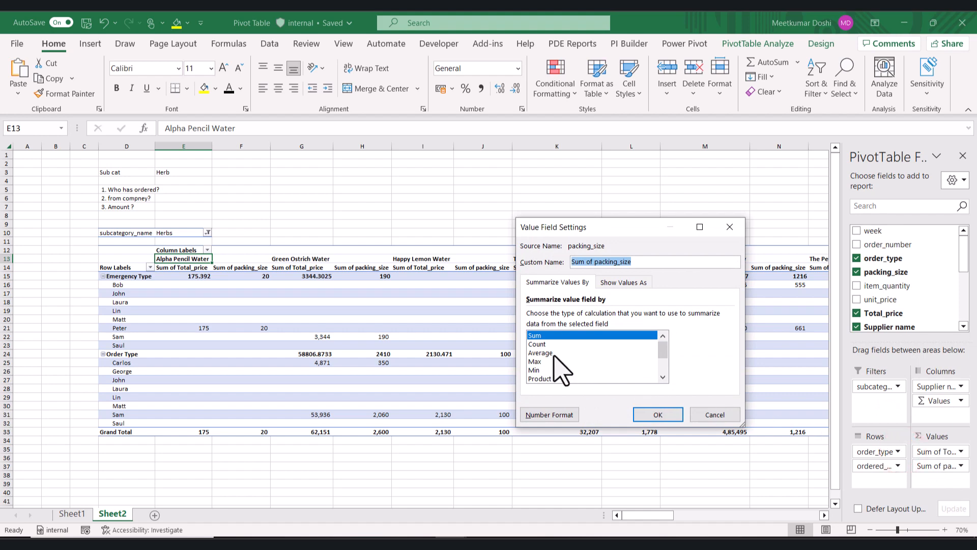
left_click(543, 352)
left_click(543, 352)
left_click(235, 294)
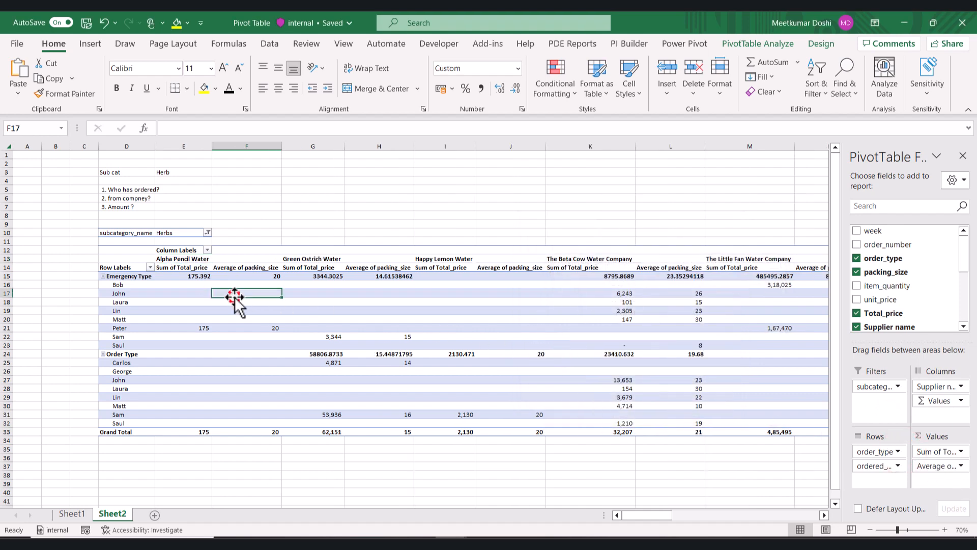
Reorder the pivot table's values so Average of packing_size comes before Sum of Total_price.
scroll(234, 297, "up", 2)
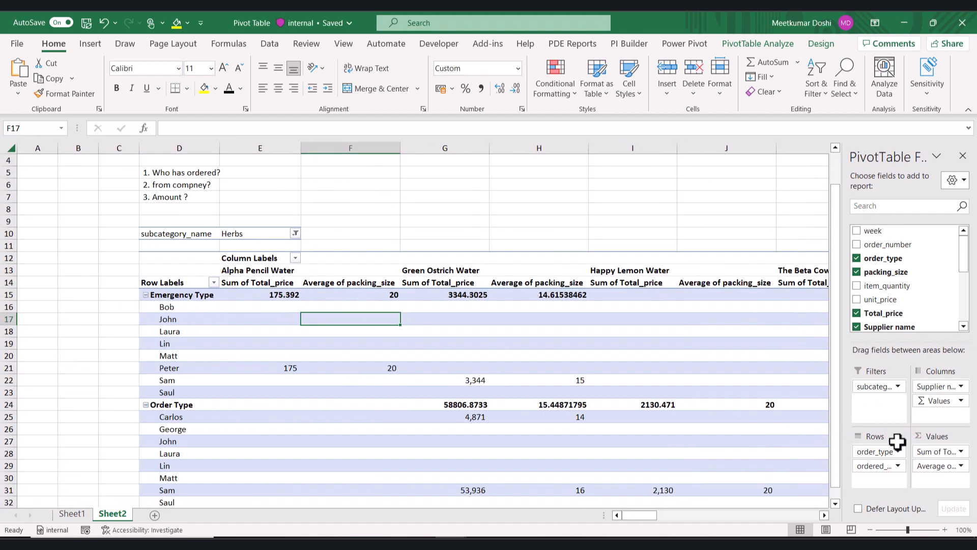
left_click_drag(944, 456, 949, 481)
left_click(273, 310)
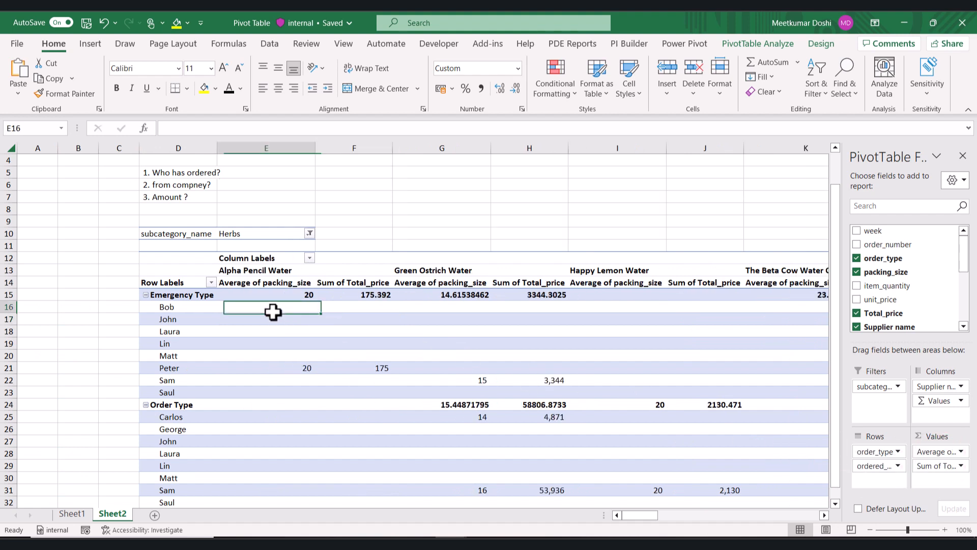
left_click(284, 282)
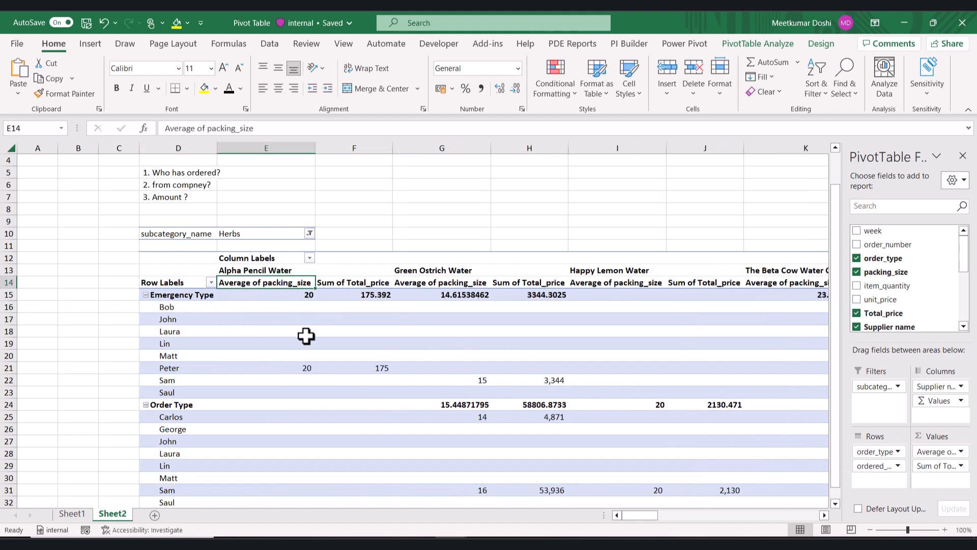
Review the average packing size and total price values under Alpha Pencil Water and Green Ostrich Water.
scroll(306, 331, "down", 1, "ctrl")
left_click(265, 332)
left_click(231, 279)
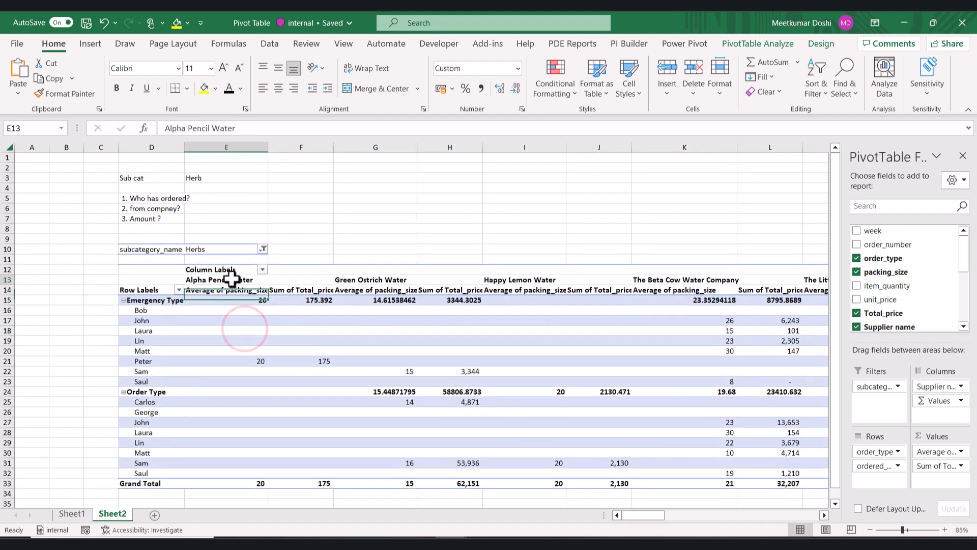
left_click(221, 291)
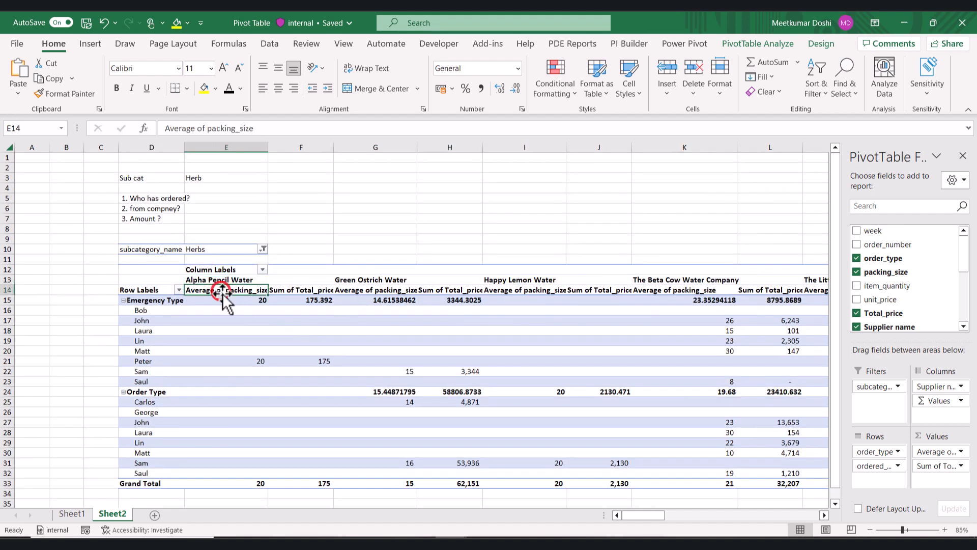
left_click(227, 300)
left_click(254, 361)
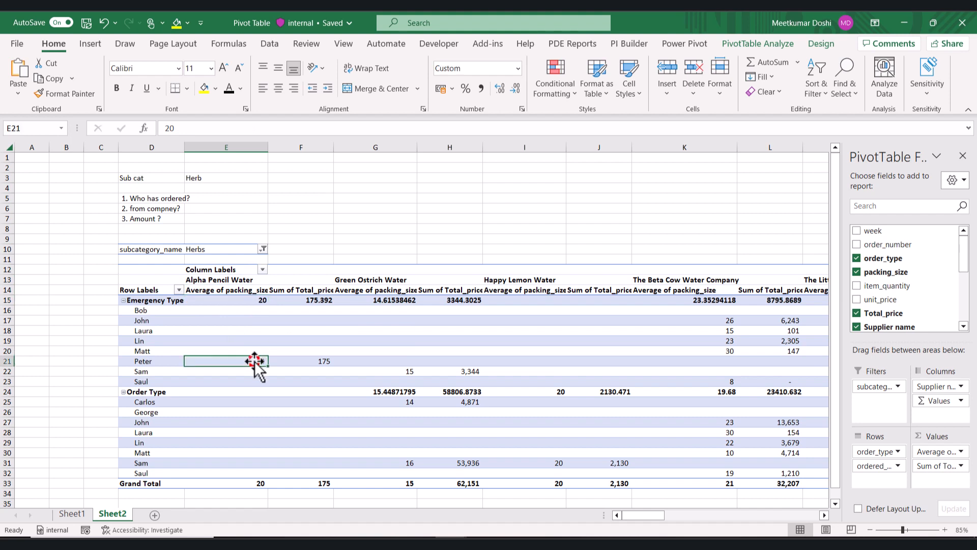
left_click(326, 363)
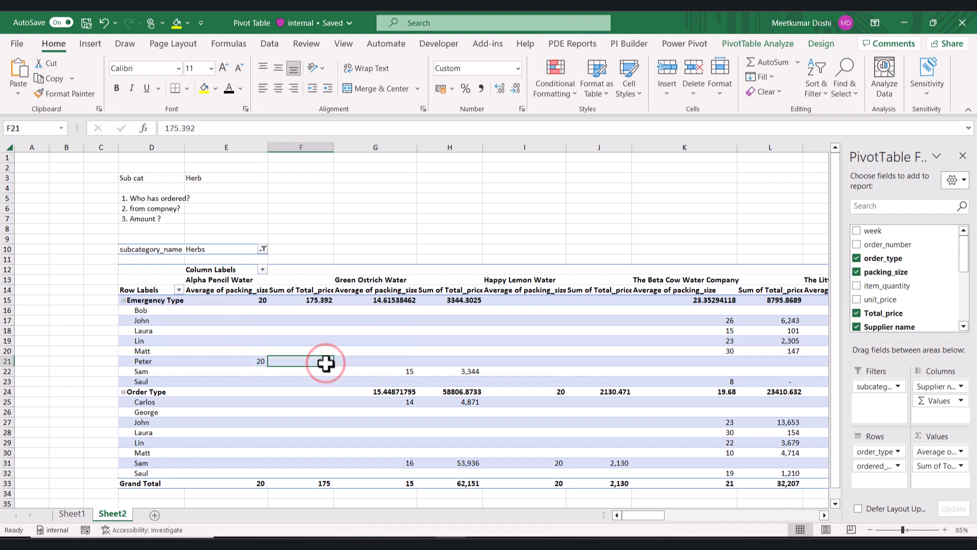
left_click(406, 371)
key("Right")
key("Right")
key("Right")
key("Right")
key("Right")
key("Right")
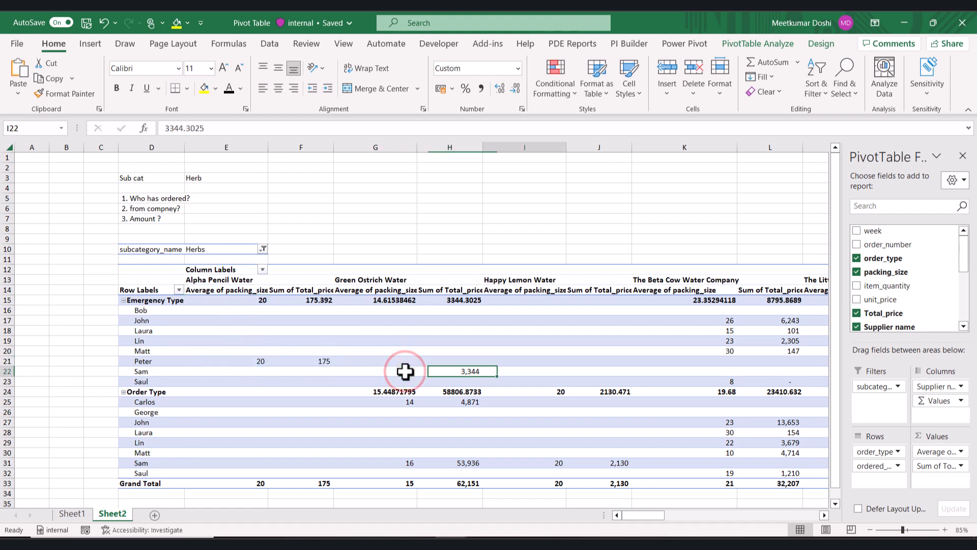
Review The Beta Cow Water Company's two value columns and continue across to the overall total columns.
left_click(571, 283)
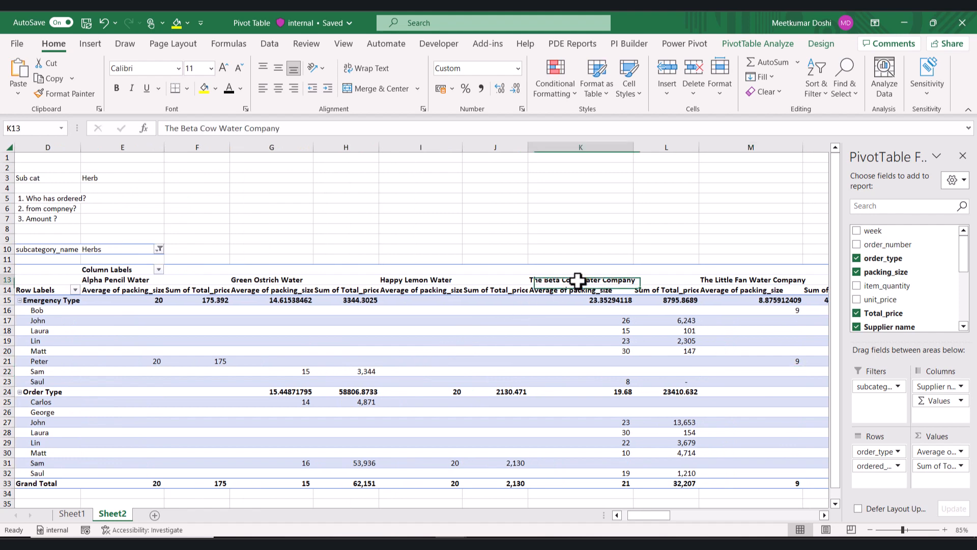
left_click(605, 319)
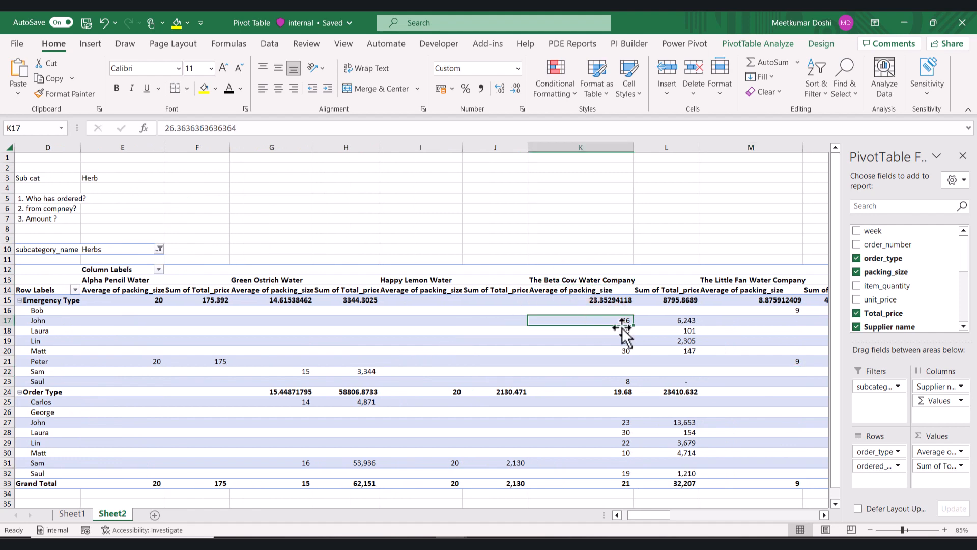
left_click(684, 322)
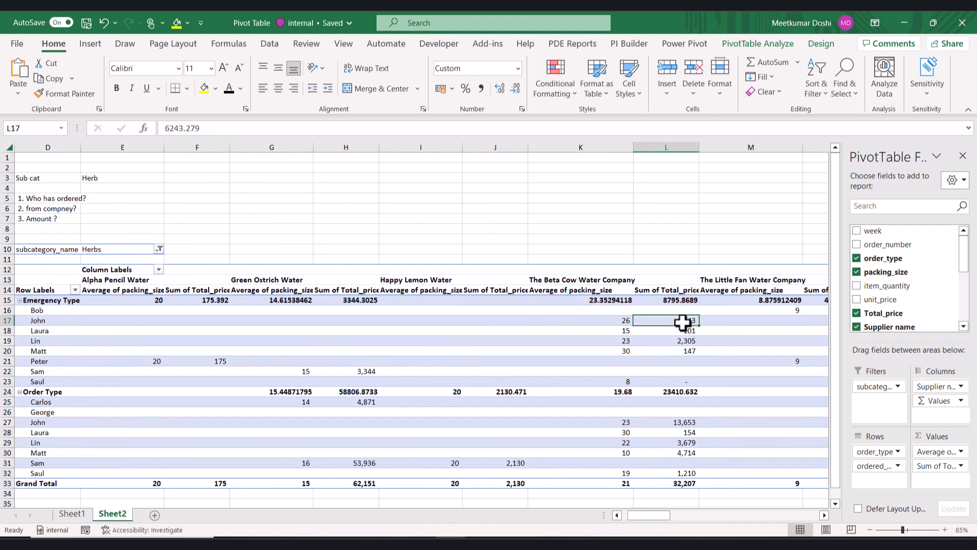
left_click(742, 340)
key("Right")
key("Right")
key("Right")
key("Right")
key("Right")
key("Right")
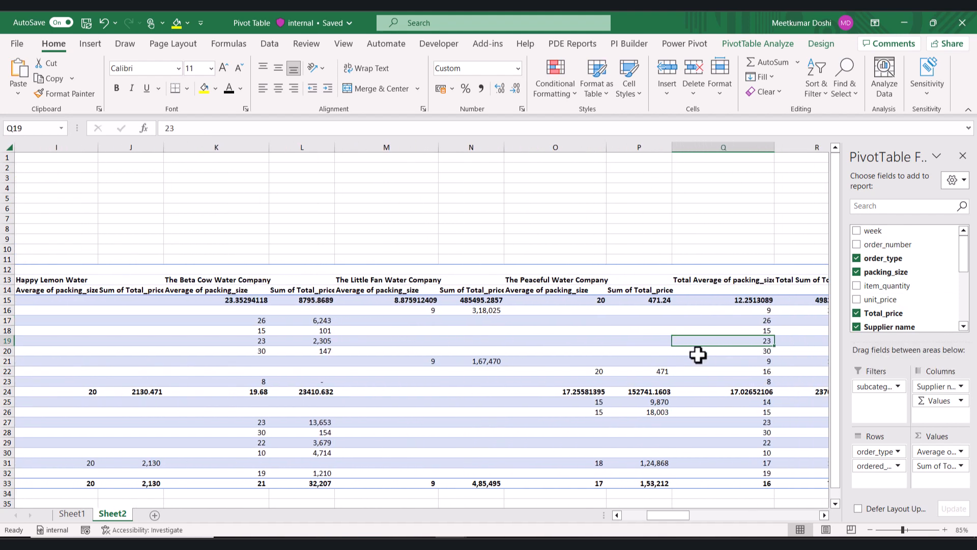
scroll(485, 332, "left", 3)
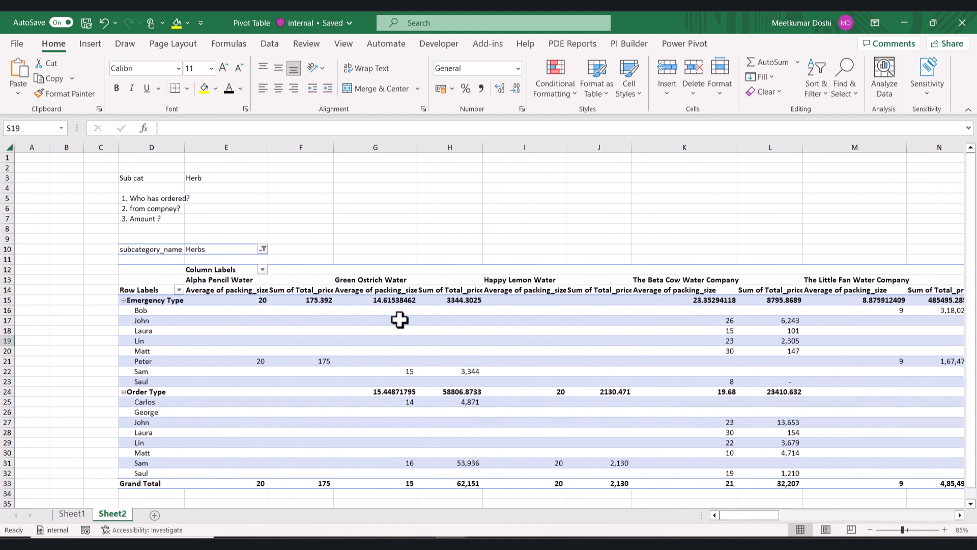
Filter the pivot table's subcategory_name to show only Fruit instead of Herbs.
left_click(400, 319)
scroll(399, 319, "down", 1)
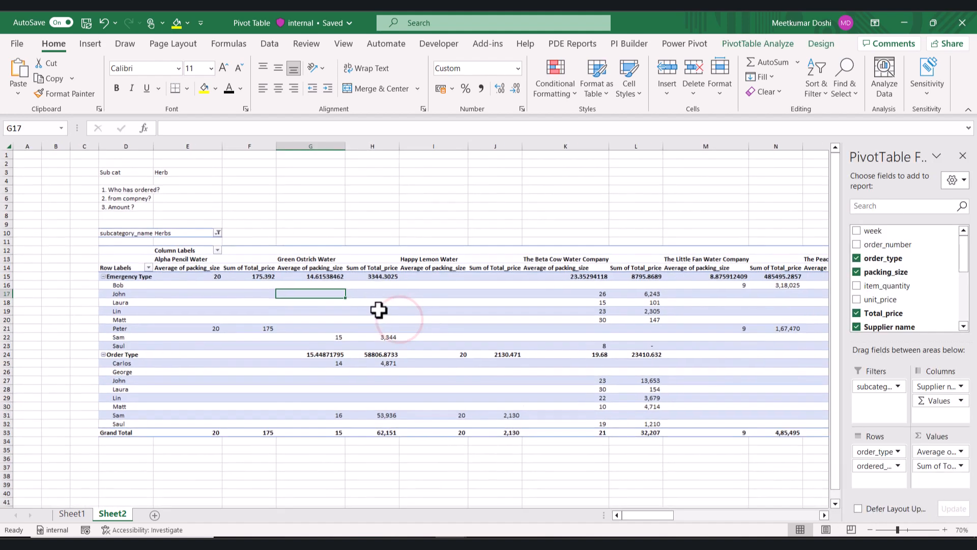
left_click(217, 232)
left_click(86, 282)
left_click(87, 270)
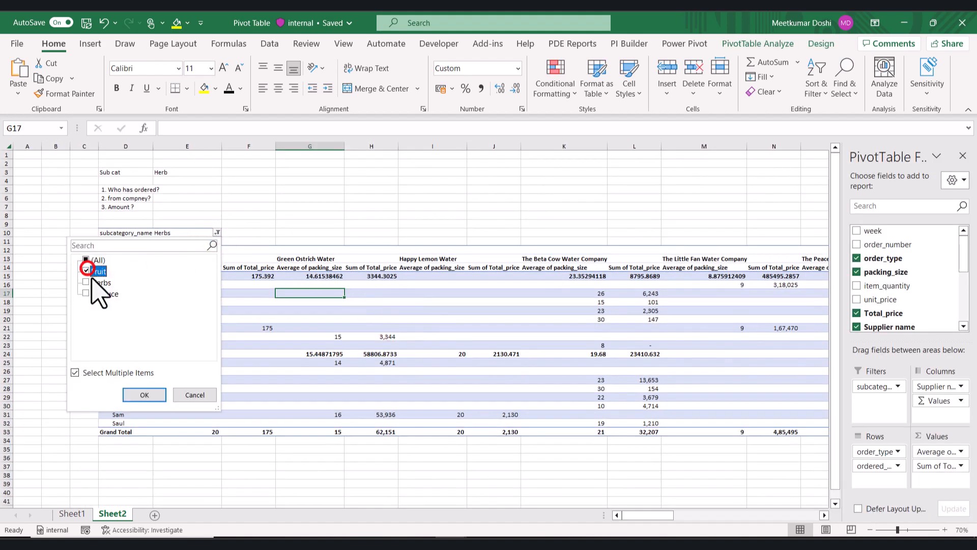
left_click(146, 394)
left_click(249, 345)
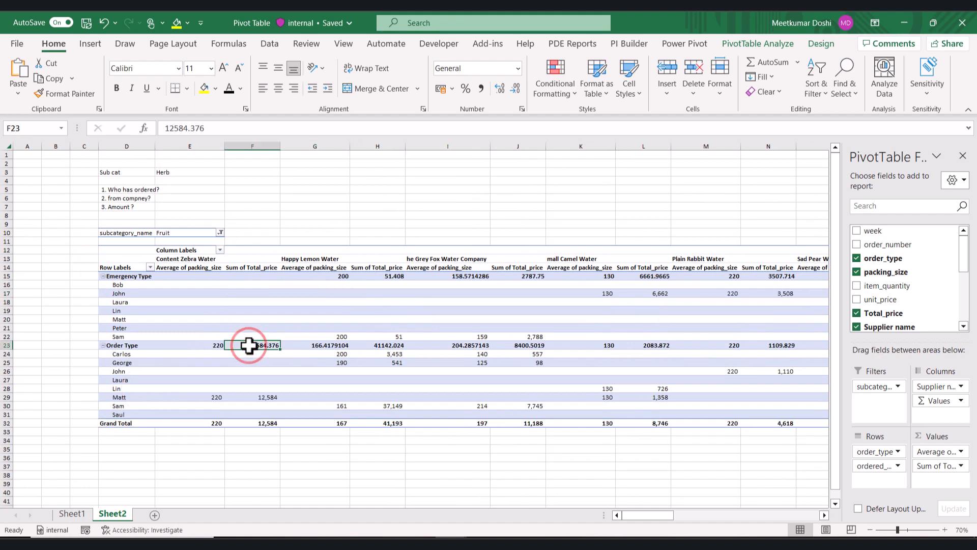
Switch the subcategory_name report filter from Fruit back to Herbs only.
left_click(220, 233)
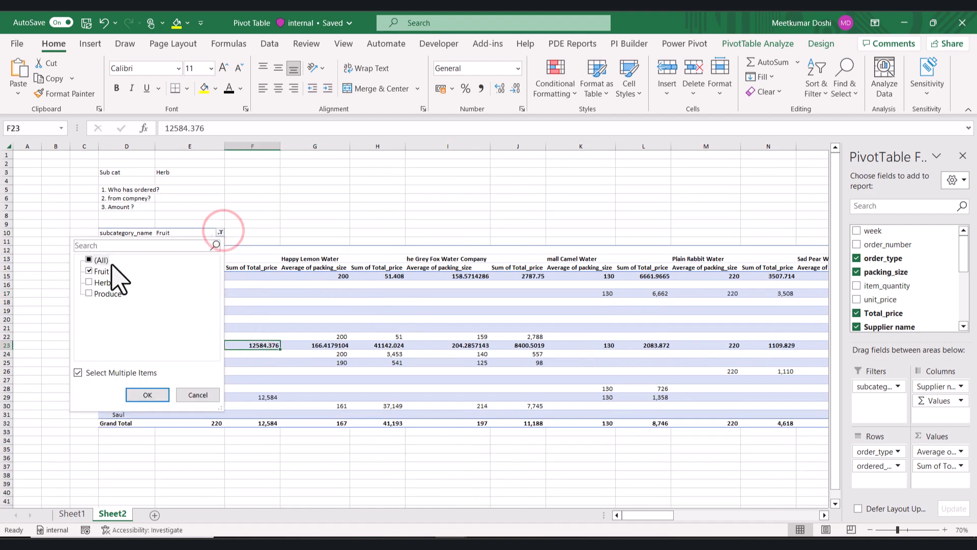
left_click(89, 271)
left_click(92, 282)
left_click(147, 395)
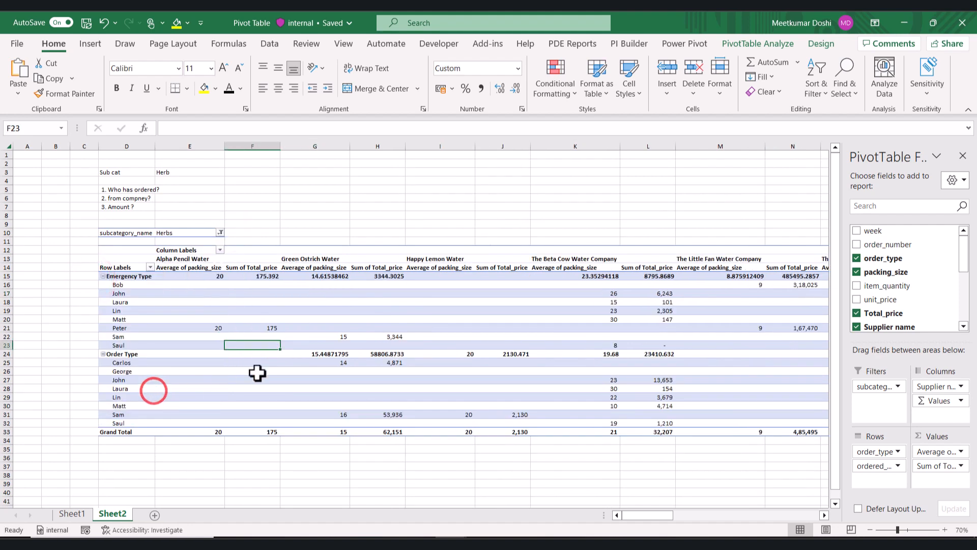
Look through the Herbs report across all supplier columns to the totals and return to its start.
left_click(529, 325)
key("Right")
key("Right")
key("Right")
key("Right")
key("Right")
key("Right")
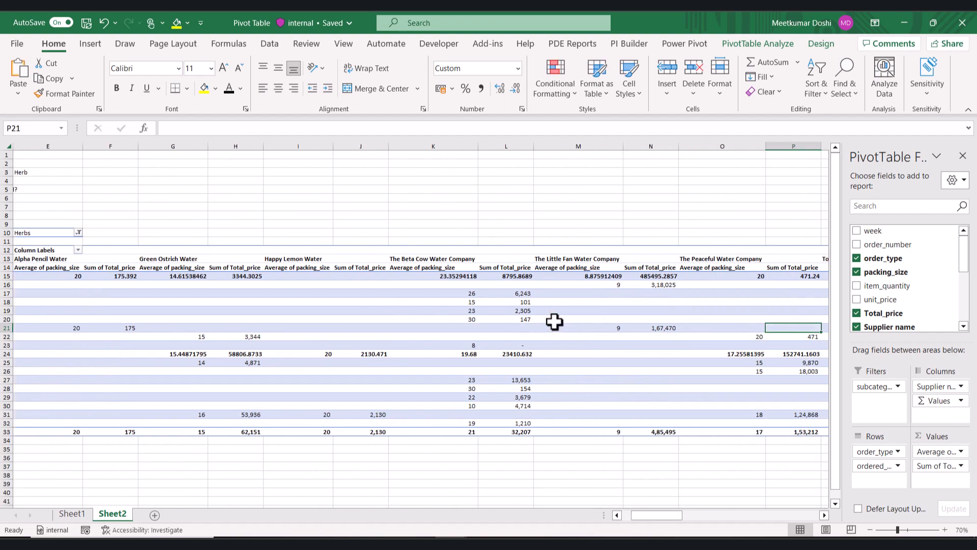
scroll(553, 324, "left", 6)
key("Right")
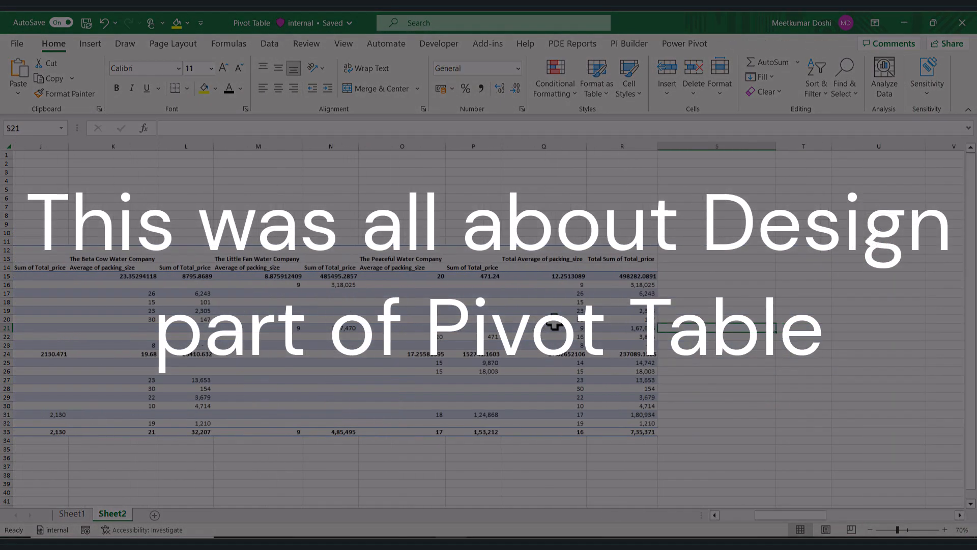
scroll(551, 325, "left", 1)
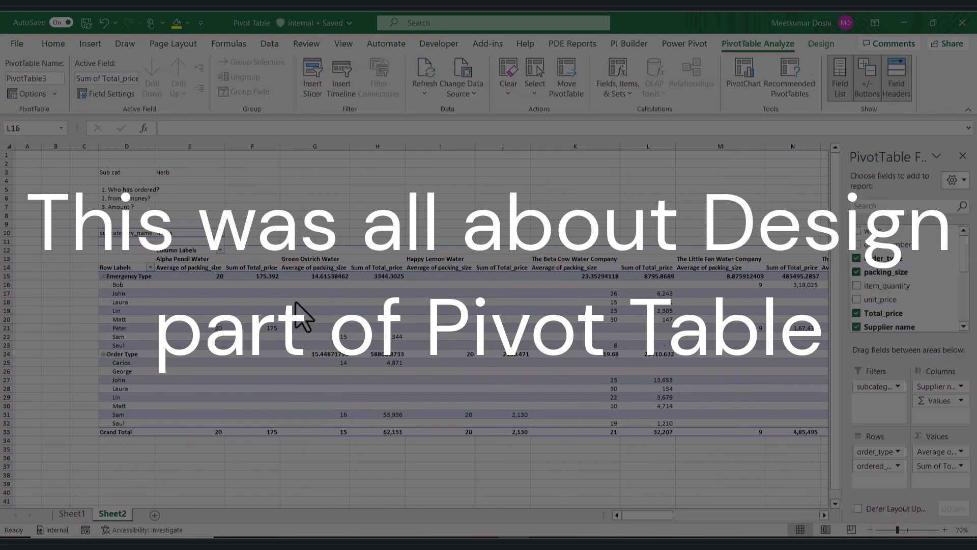
scroll(303, 318, "up", 1)
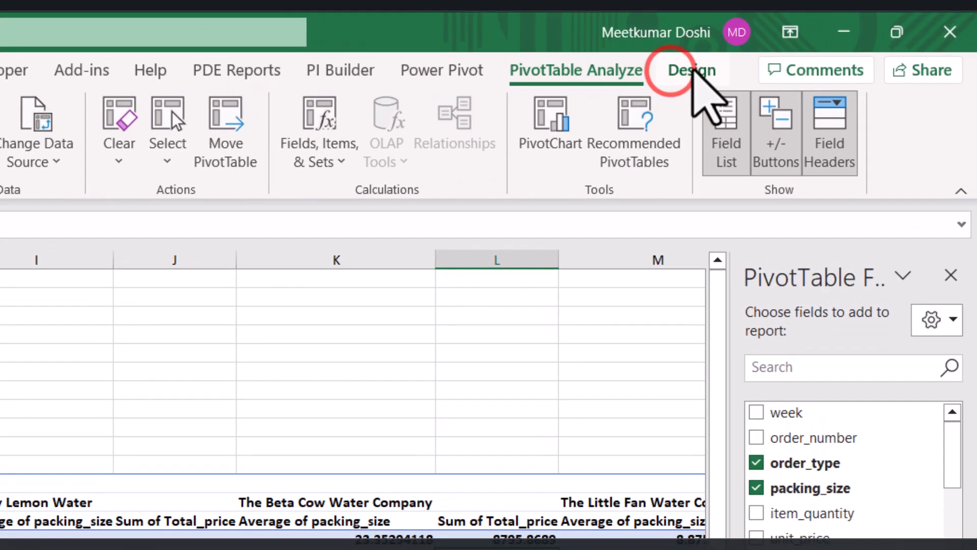
Examine the pivot table's analysis tools, including its name setting and the available options commands.
left_click(693, 69)
left_click(594, 70)
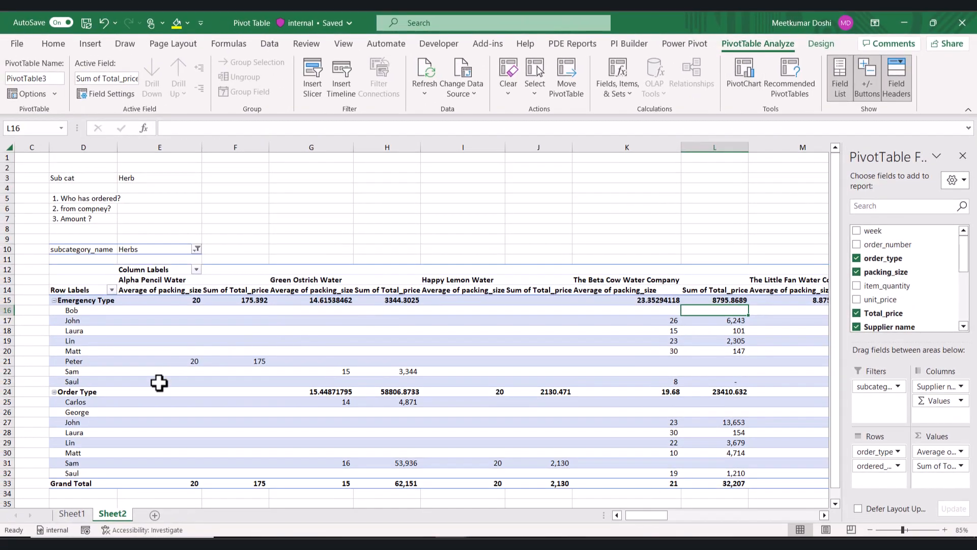
left_click(158, 382)
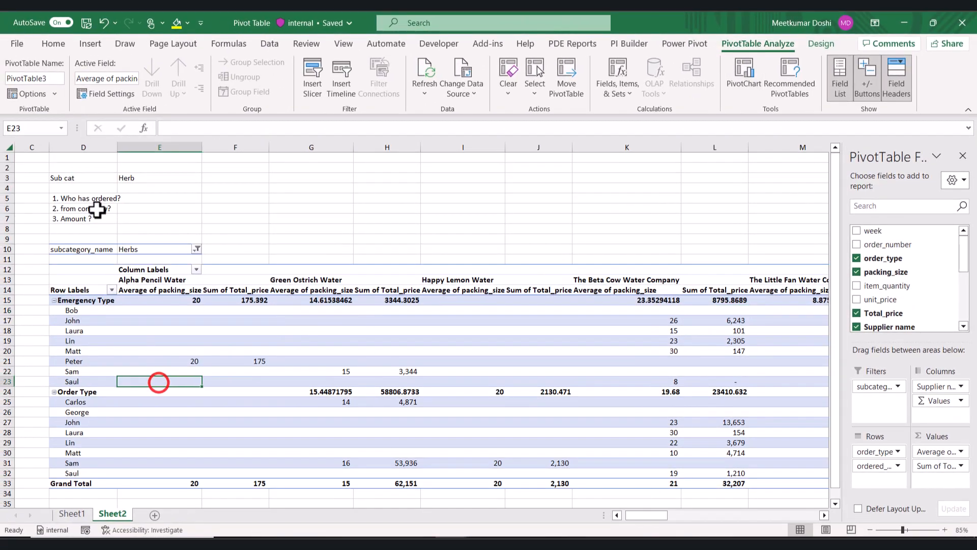
left_click(51, 78)
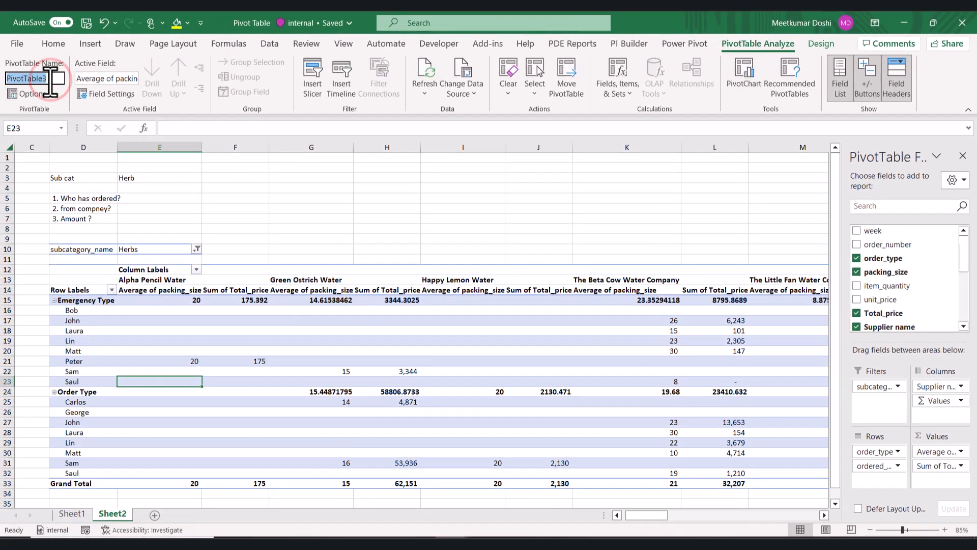
left_click(53, 93)
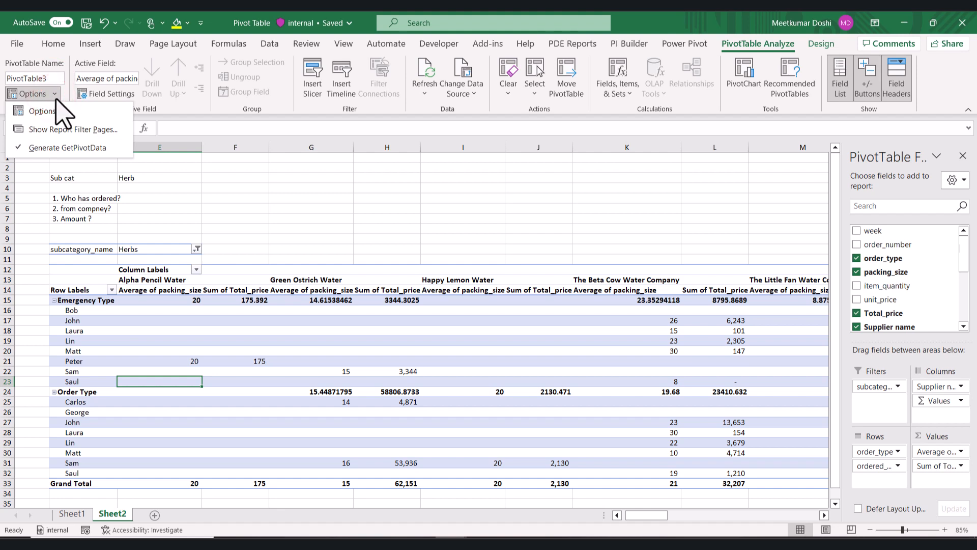
left_click(56, 100)
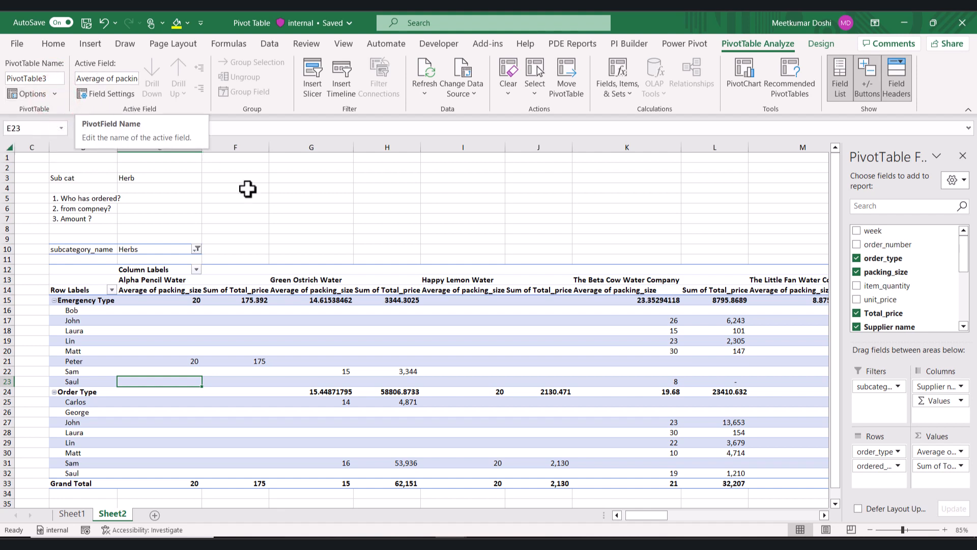
Inspect the commands for the Sum of Total_price field and the value field settings of Average of packing_size.
left_click(476, 361)
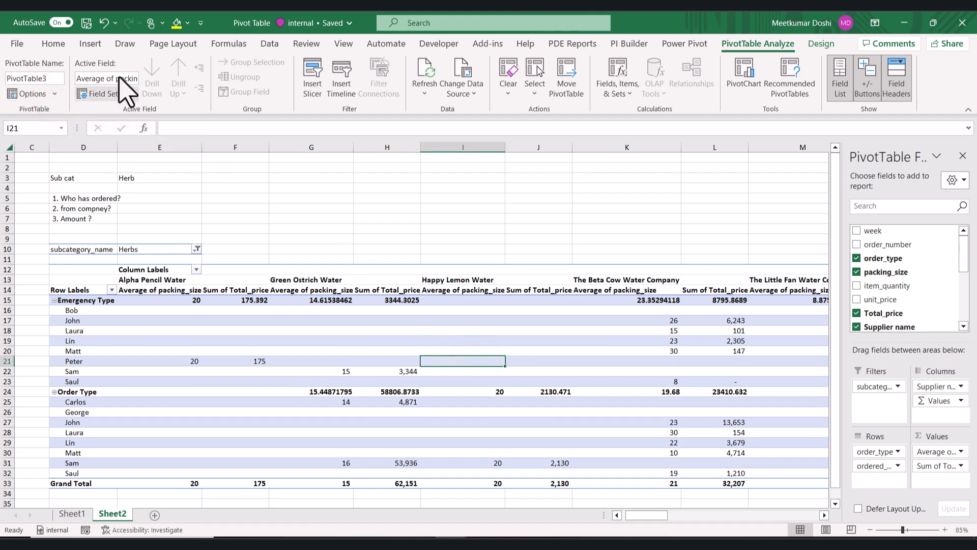
left_click(948, 466)
left_click(941, 472)
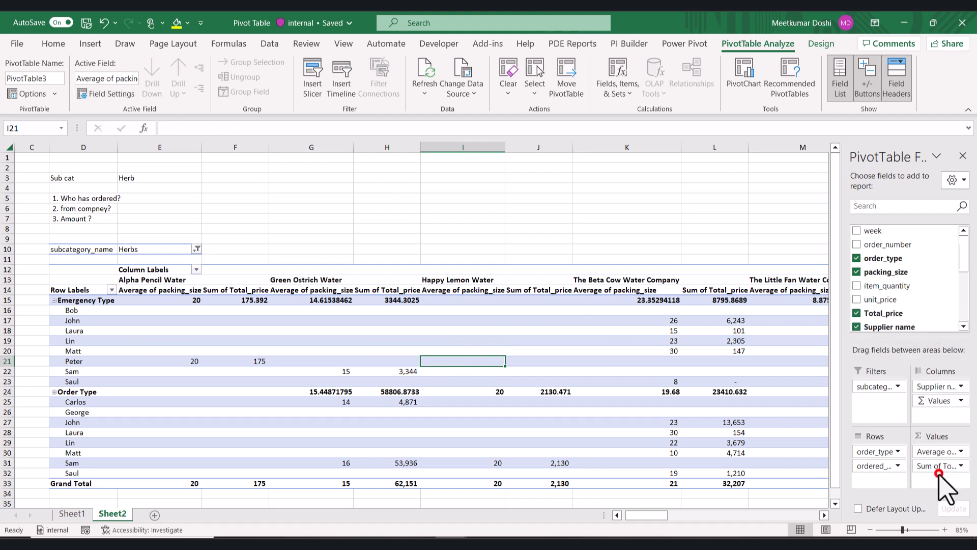
left_click(944, 470)
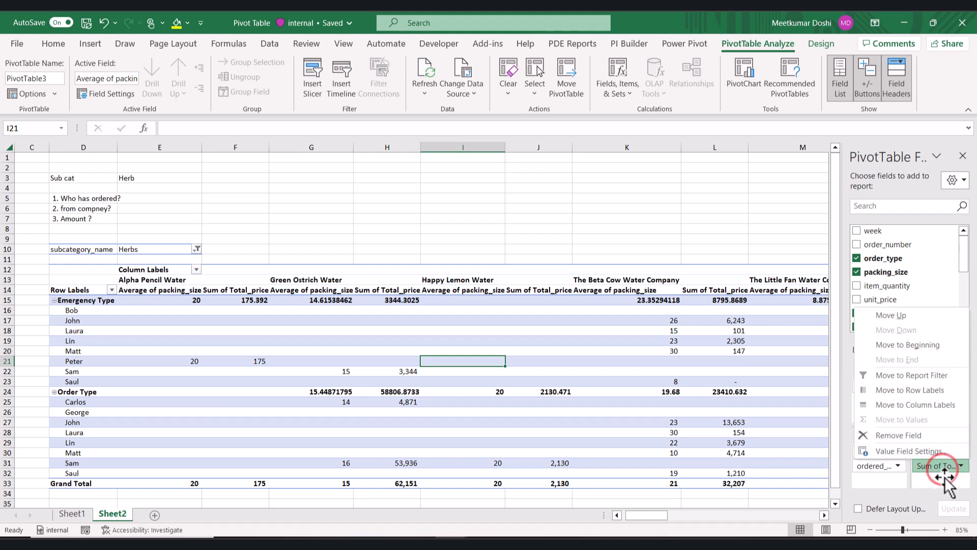
left_click(946, 476)
left_click(931, 450)
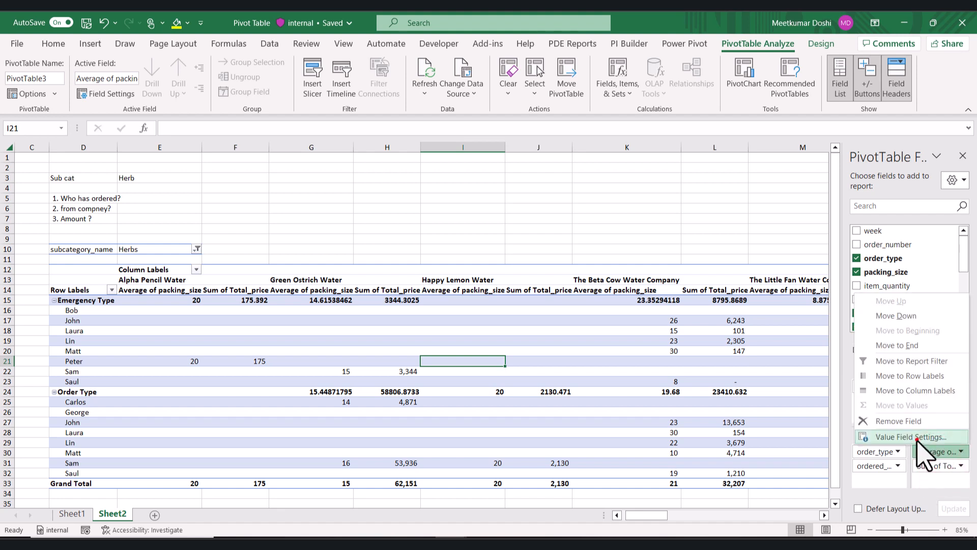
left_click(917, 438)
left_click(728, 416)
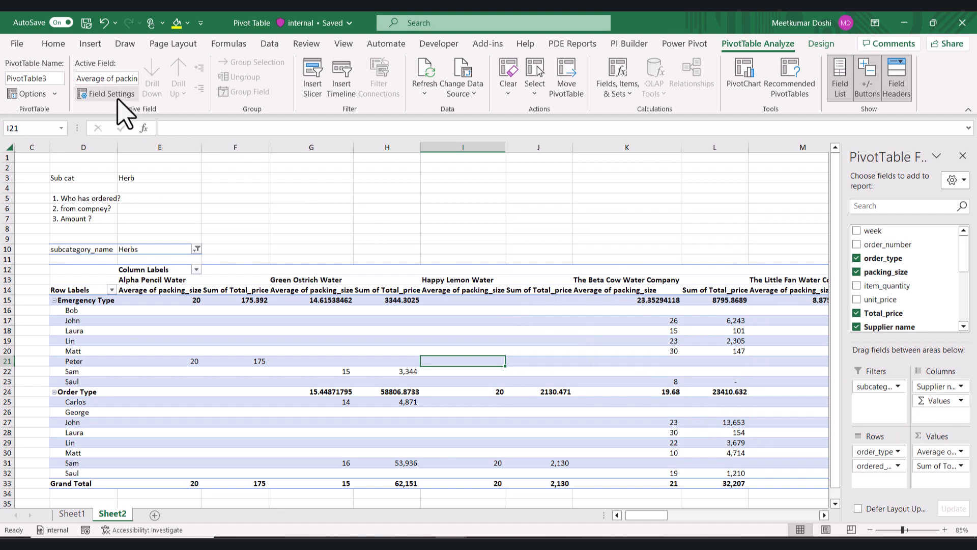
Insert a slicer for the subcategory_name field of the pivot table.
left_click(312, 87)
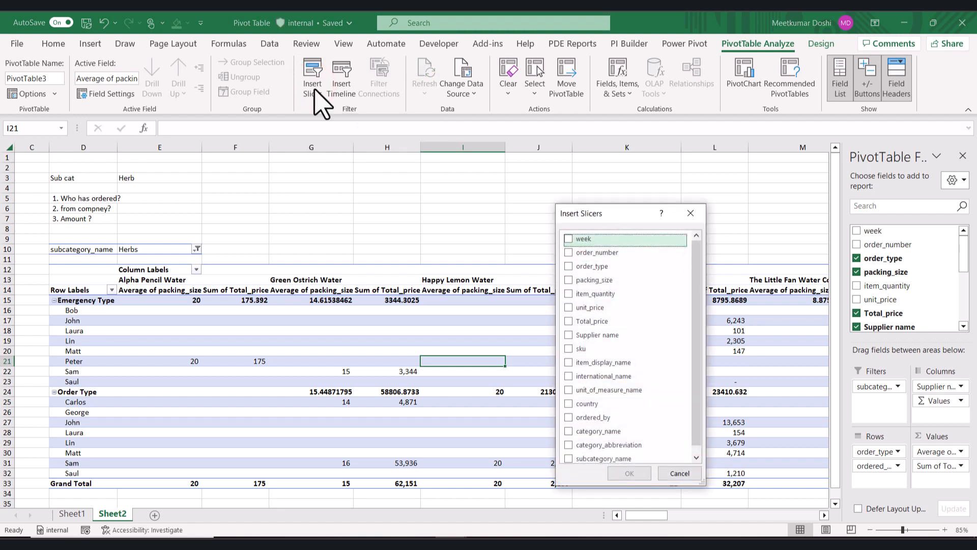
left_click(569, 451)
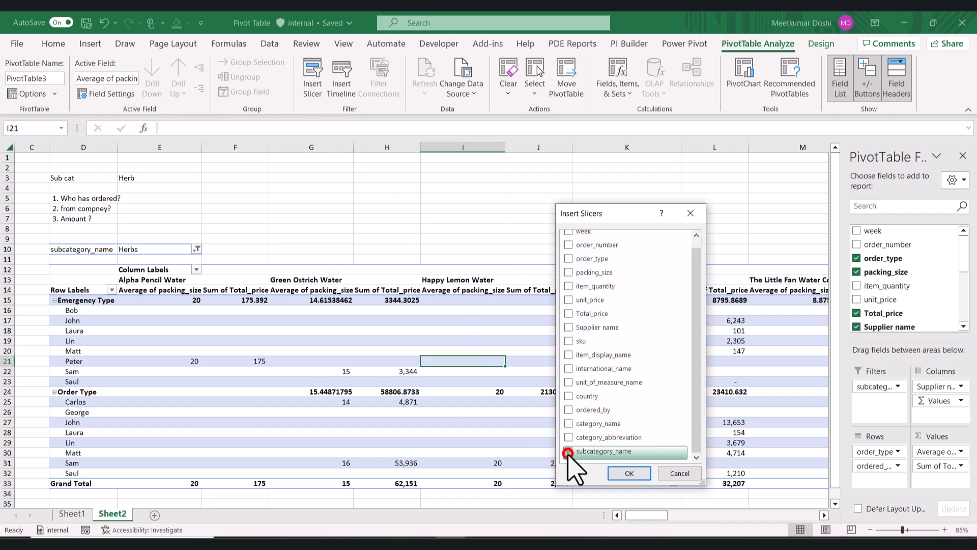
left_click(626, 473)
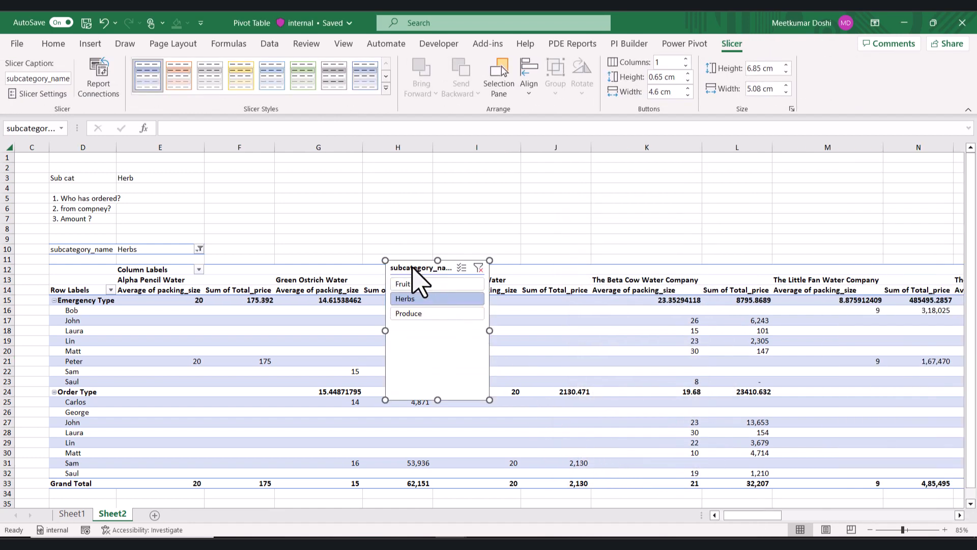
Move the subcategory_name slicer above the pivot table's supplier columns.
left_click_drag(411, 265, 265, 162)
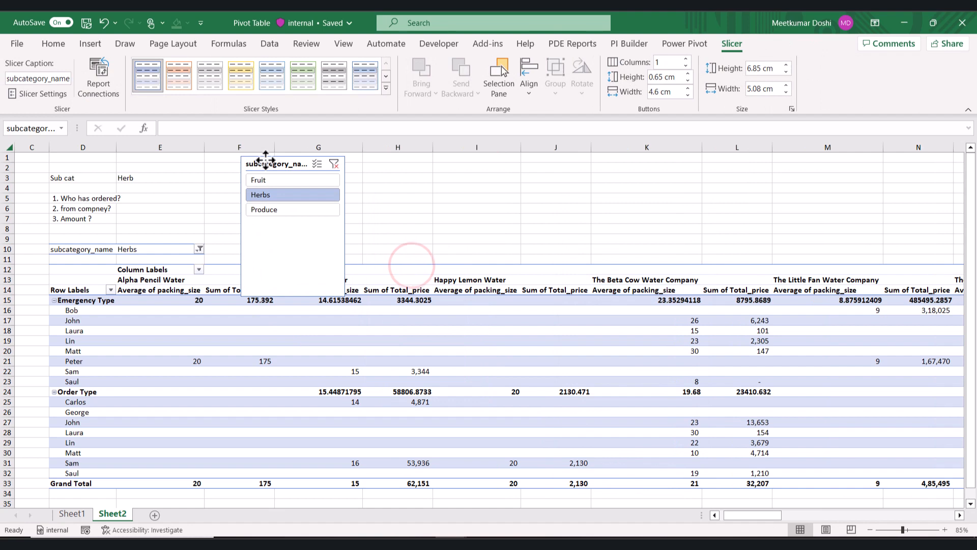
left_click(895, 515)
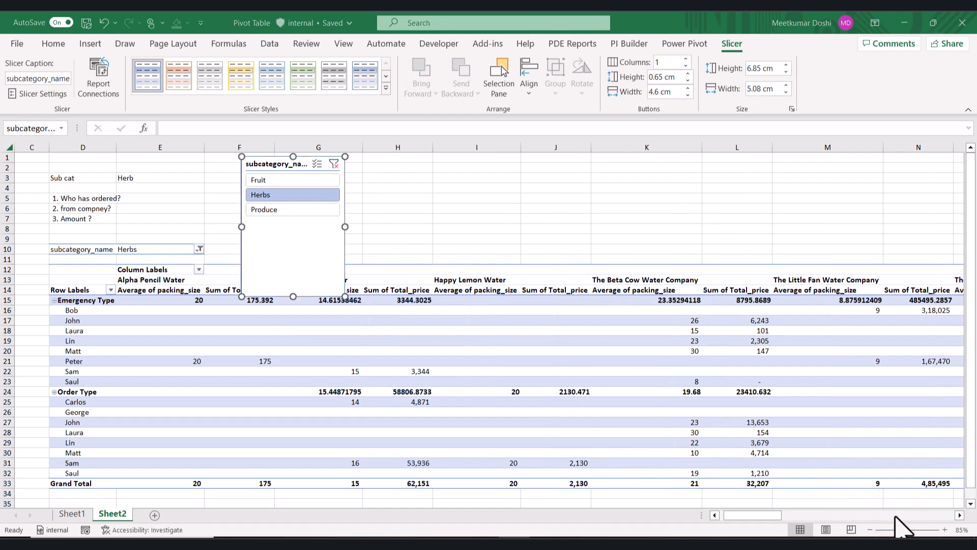
left_click(305, 275)
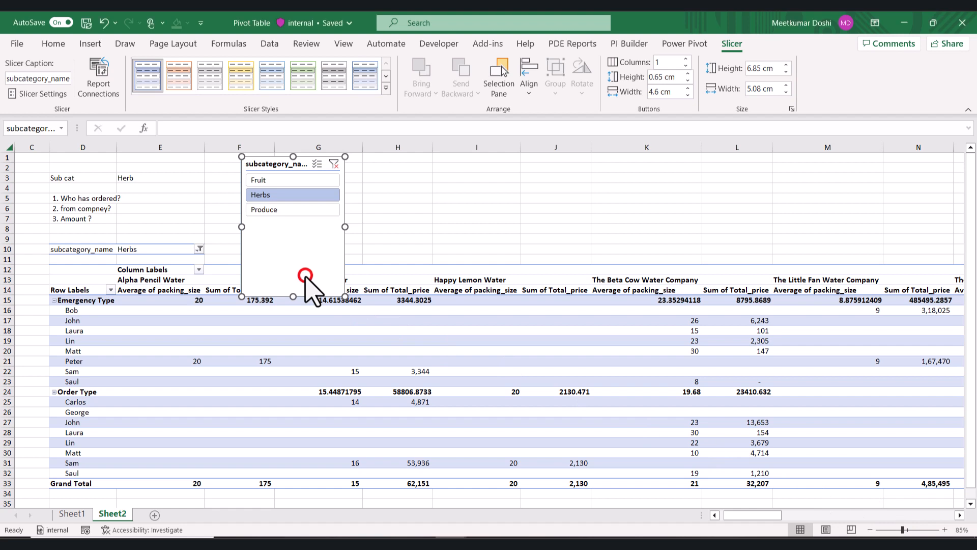
Filter the pivot table to Fruit with the slicer and remove subcategory_name from the report filters.
left_click(275, 184)
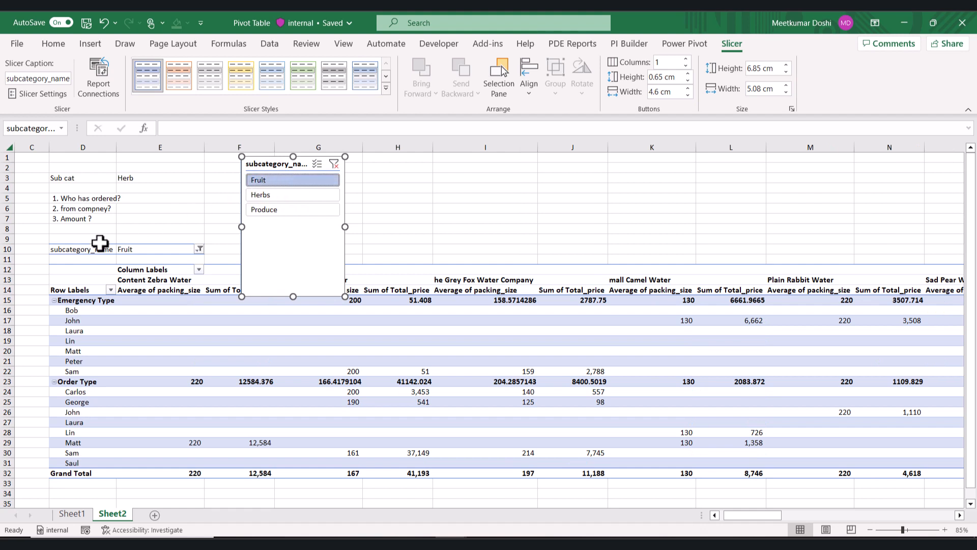
left_click(79, 250)
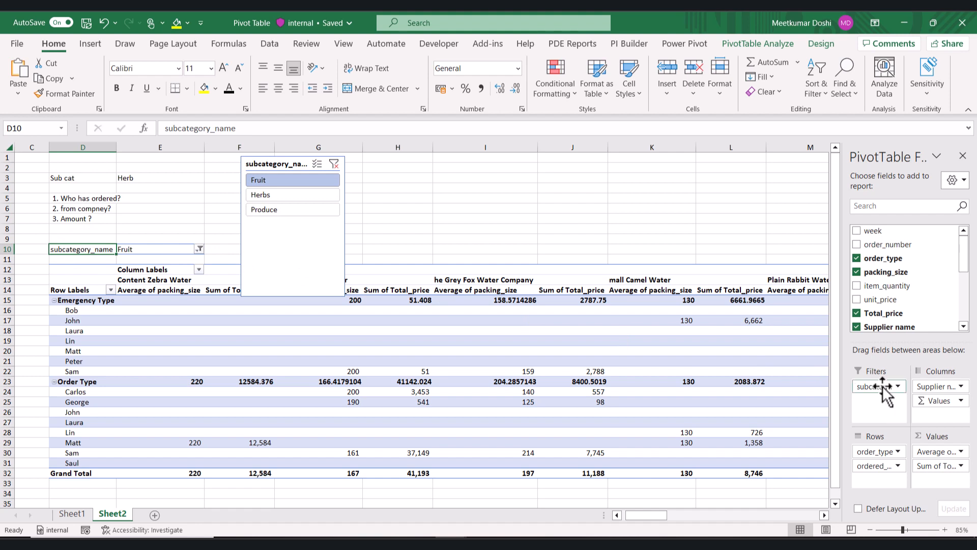
left_click_drag(878, 386, 744, 390)
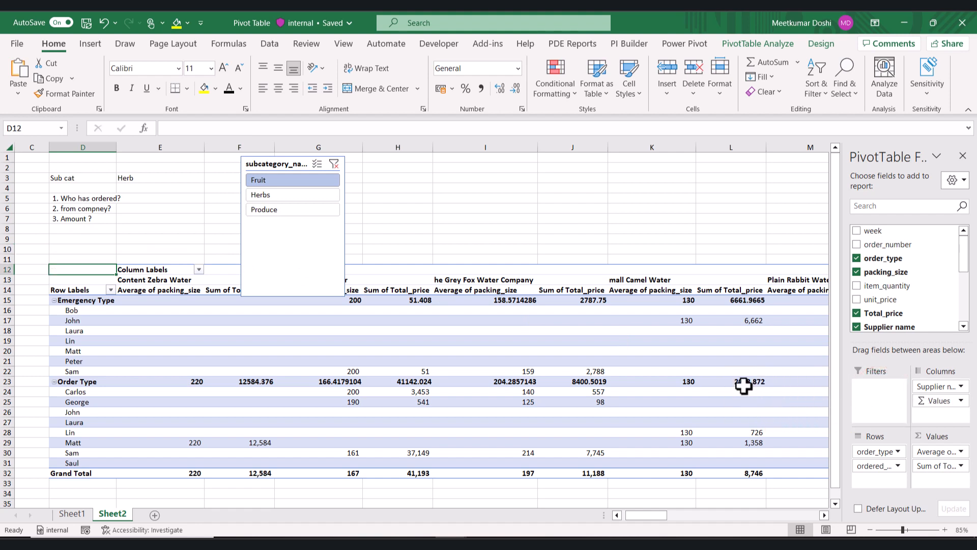
Resize the subcategory_name slicer to fit above the pivot table and multi-select Herbs and Produce along with Fruit.
left_click_drag(275, 163, 321, 167)
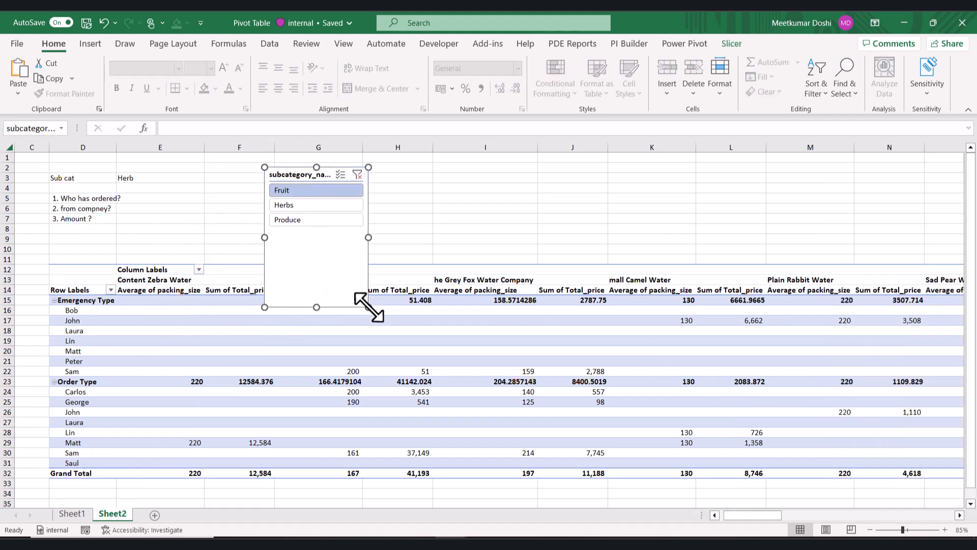
left_click_drag(368, 307, 385, 246)
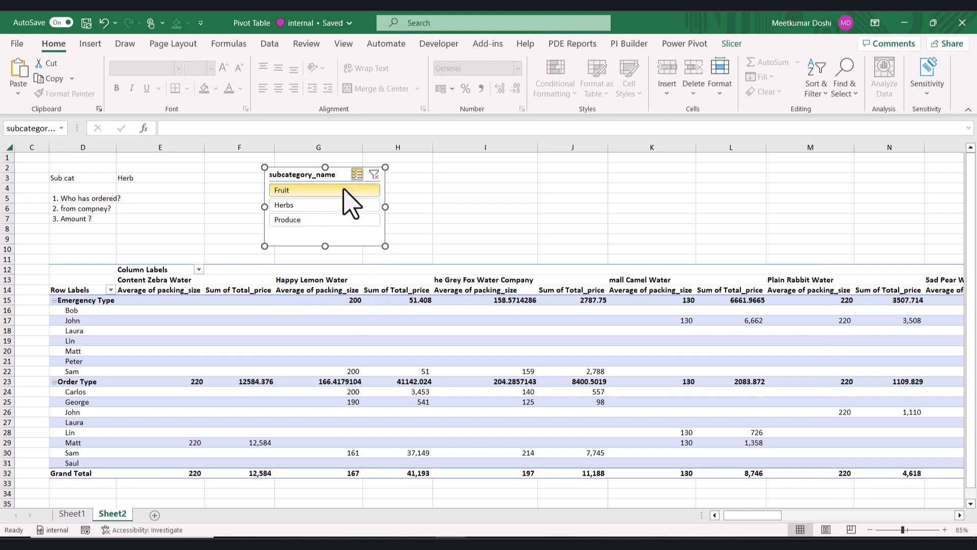
left_click(323, 205)
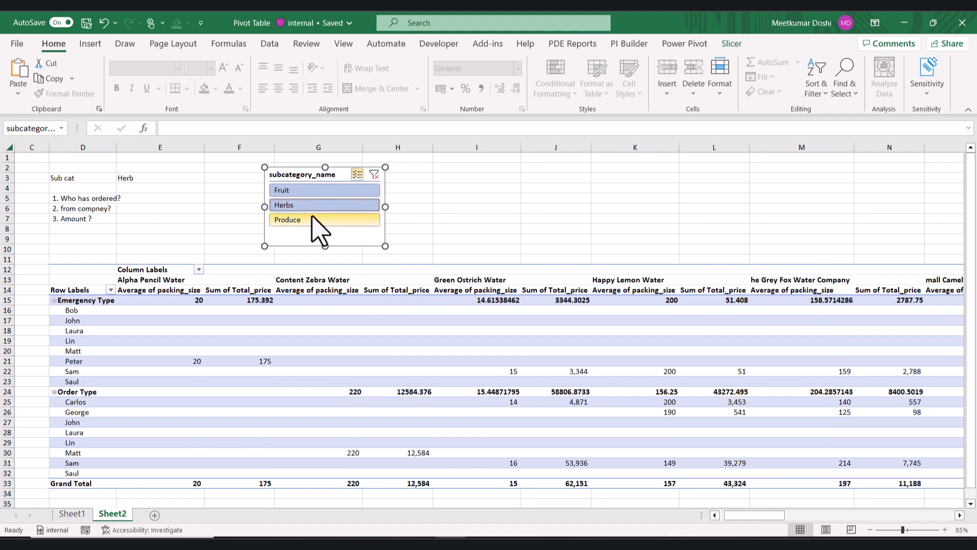
left_click(313, 219)
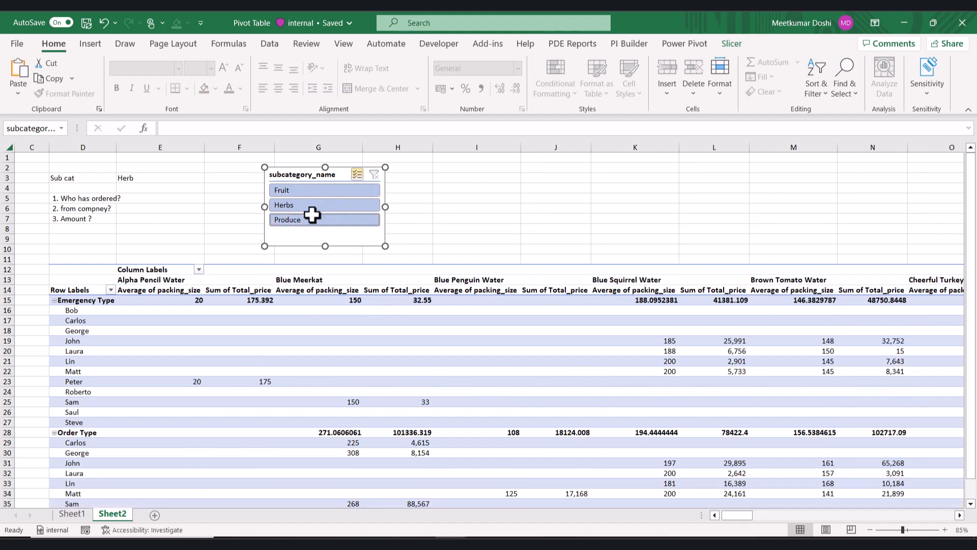
Switch the subcategory_name slicer back to single selection with only Herbs chosen, and place it beside the notes.
left_click(357, 174)
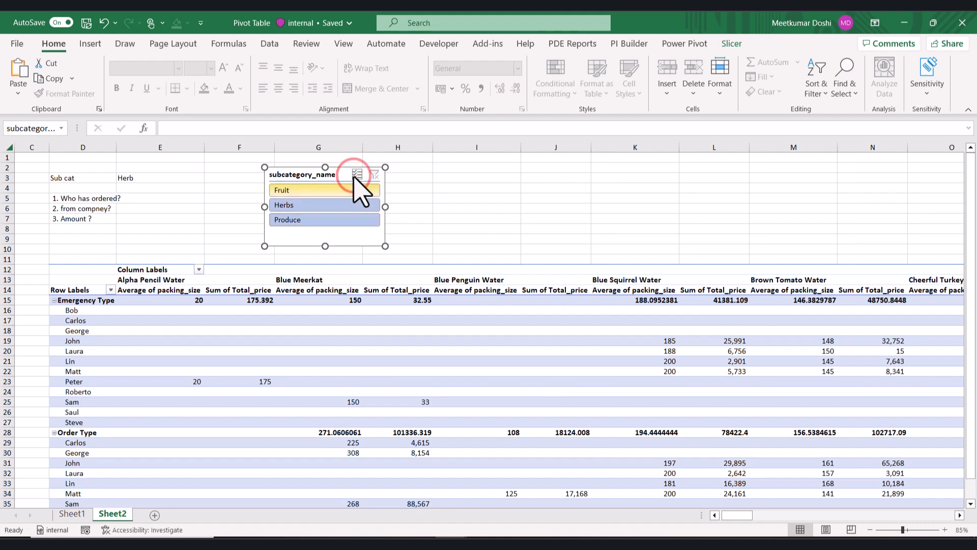
left_click(336, 204)
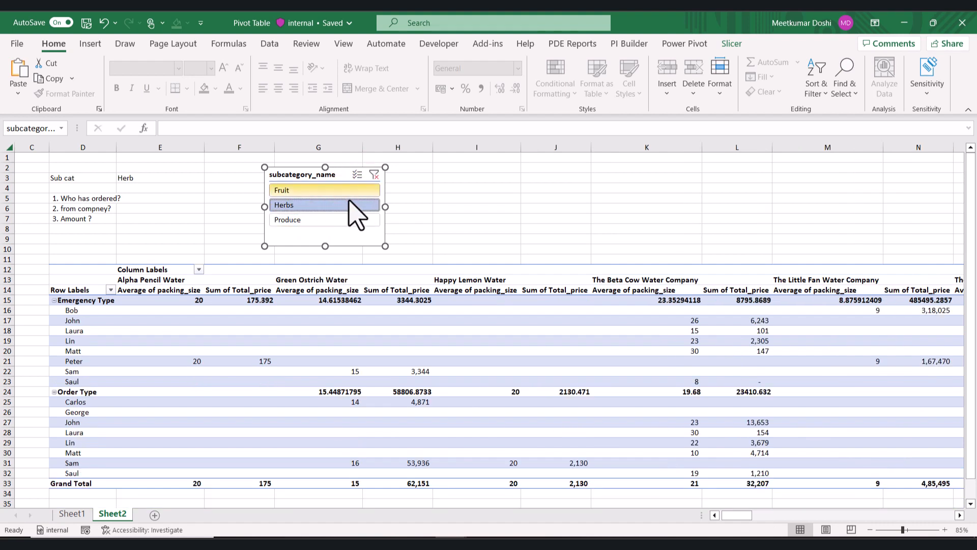
left_click_drag(292, 169, 261, 177)
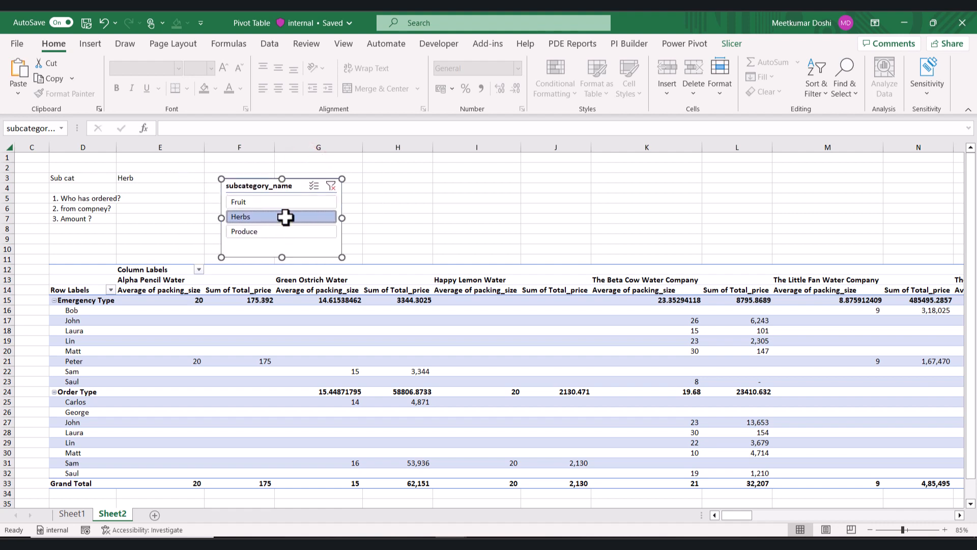
left_click(367, 350)
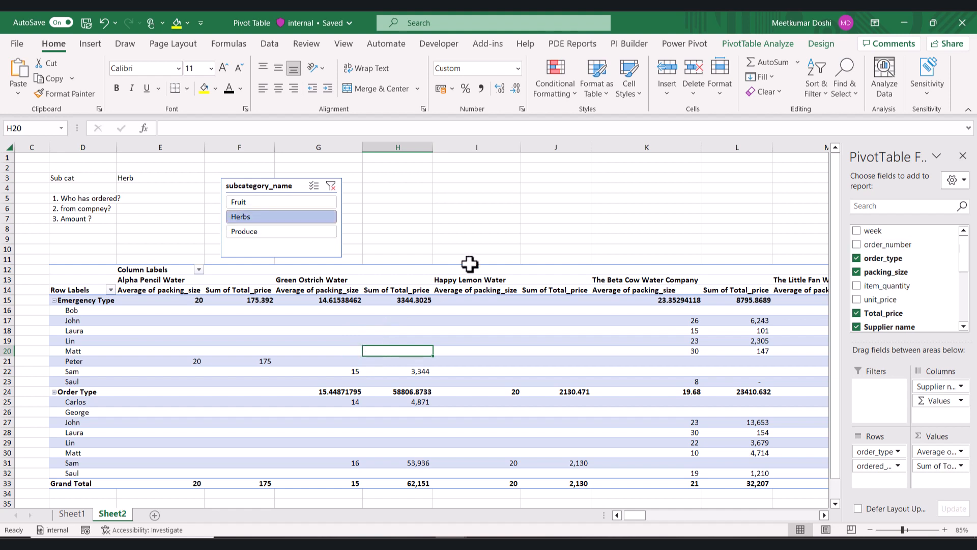
Insert a slicer for the country field and fit it above the pivot table at about 5.8 cm high and 5.9 cm wide.
left_click(753, 45)
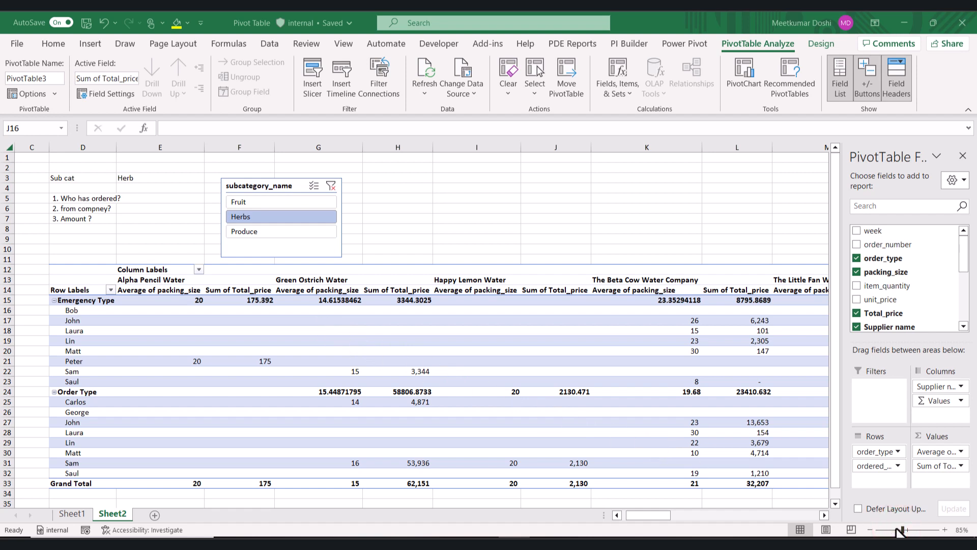
left_click(313, 76)
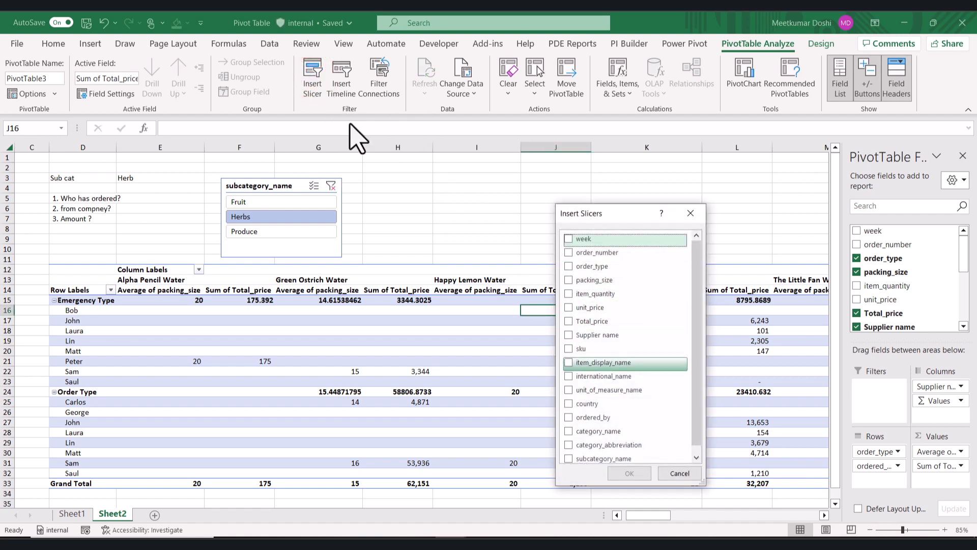
left_click(568, 396)
left_click(622, 474)
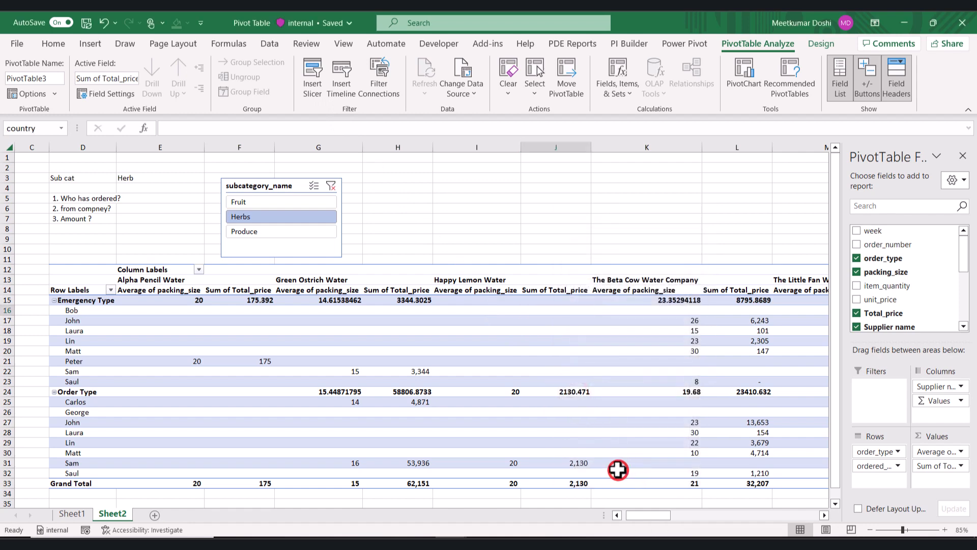
left_click_drag(407, 262, 415, 160)
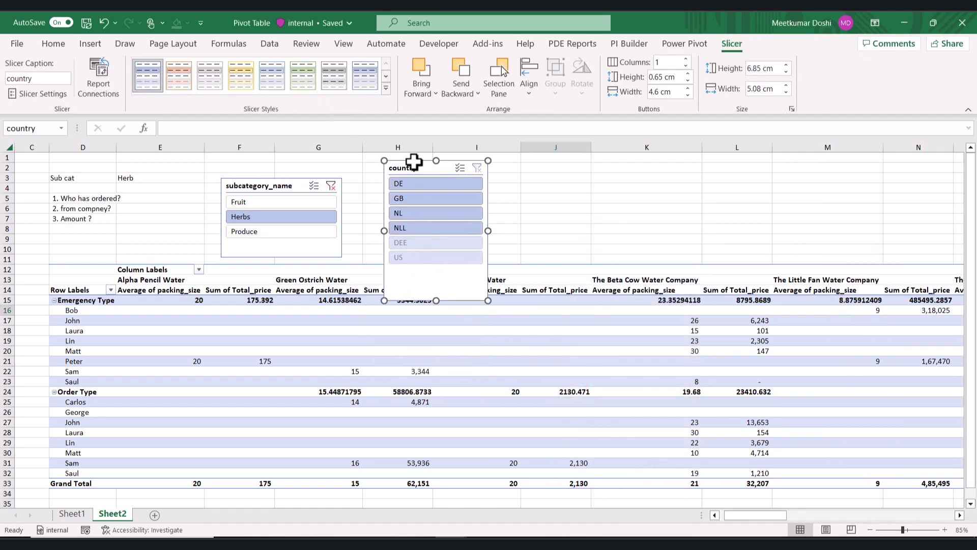
left_click_drag(488, 300, 504, 279)
Filter the pivot table to country NL with the slicer, and add GB through multi-select.
left_click(477, 167)
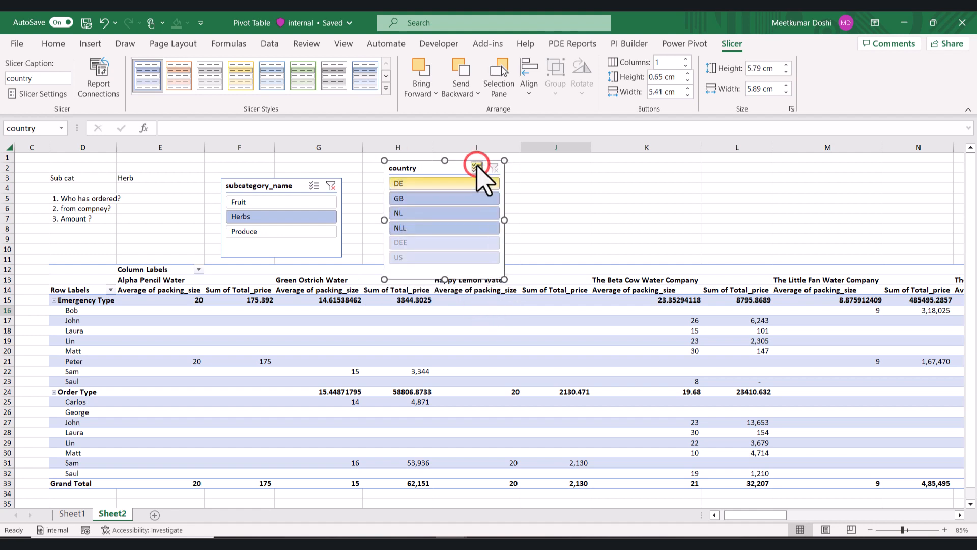
left_click(440, 213)
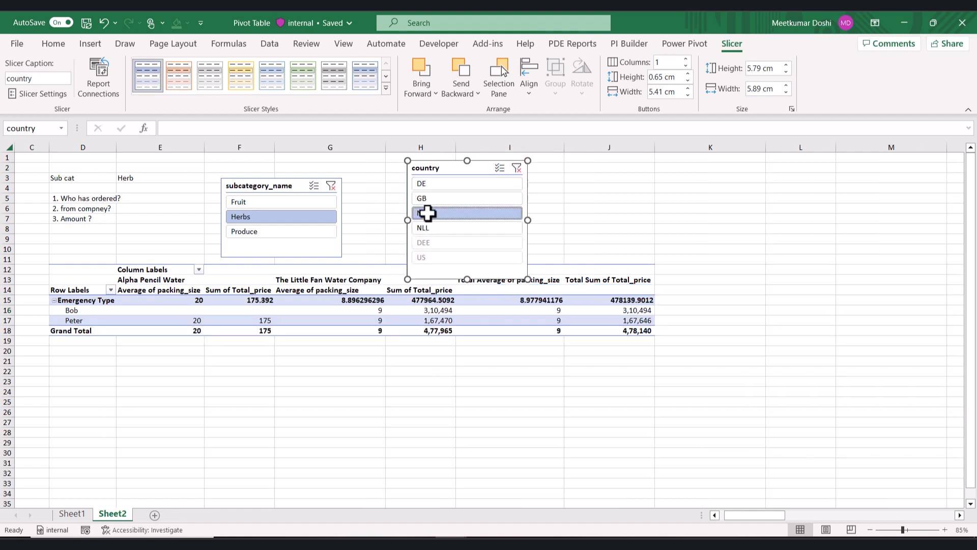
left_click(500, 167)
left_click(463, 198)
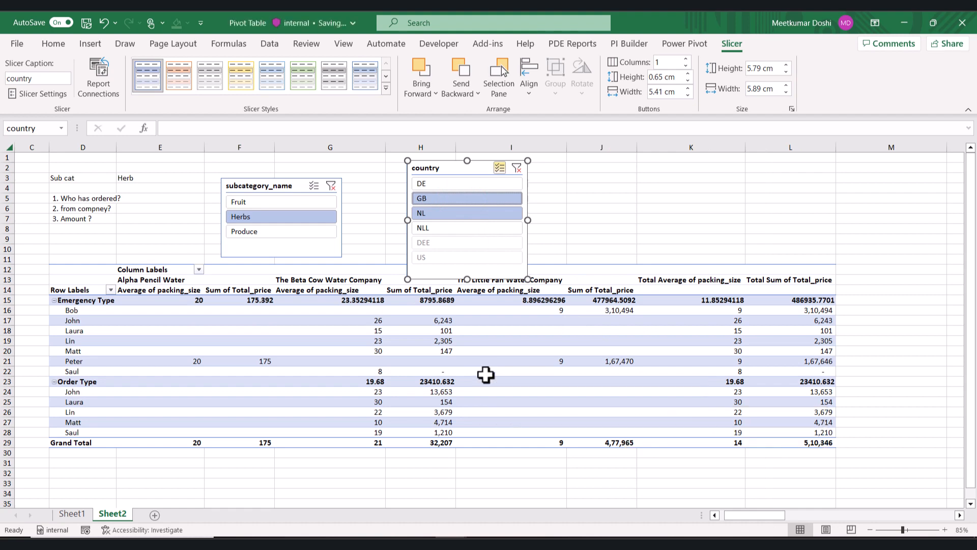
Move the country slicer next to the subcategory_name slicer and resize it to about 5.1 cm high and 6.2 cm wide.
left_click_drag(427, 170, 369, 189)
left_click_drag(467, 299, 475, 285)
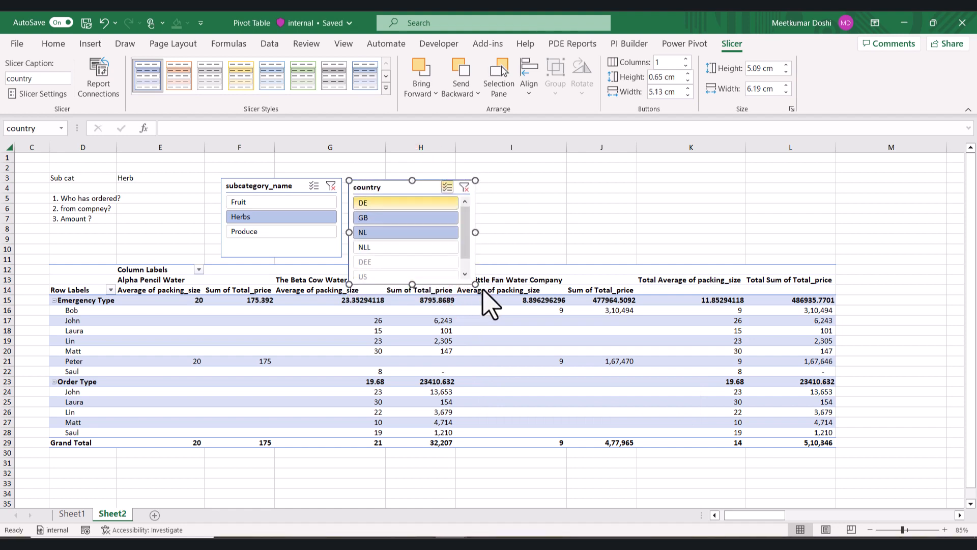
left_click(534, 320)
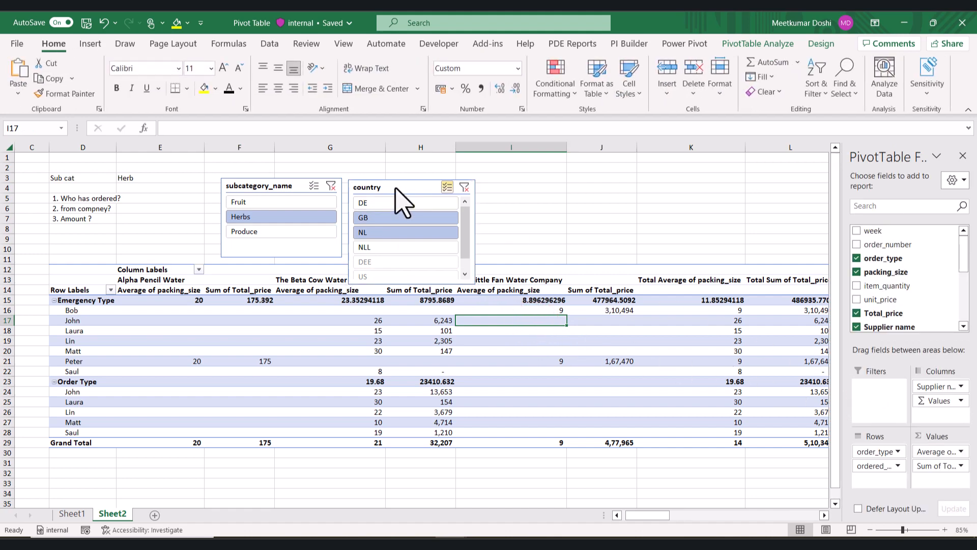
Clear the country filter and delete the country slicer.
left_click(763, 43)
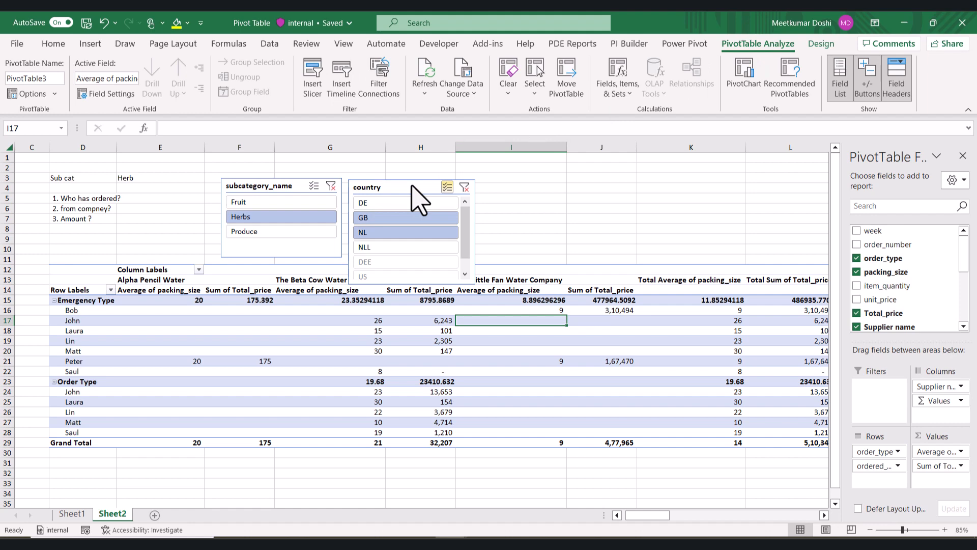
left_click(464, 187)
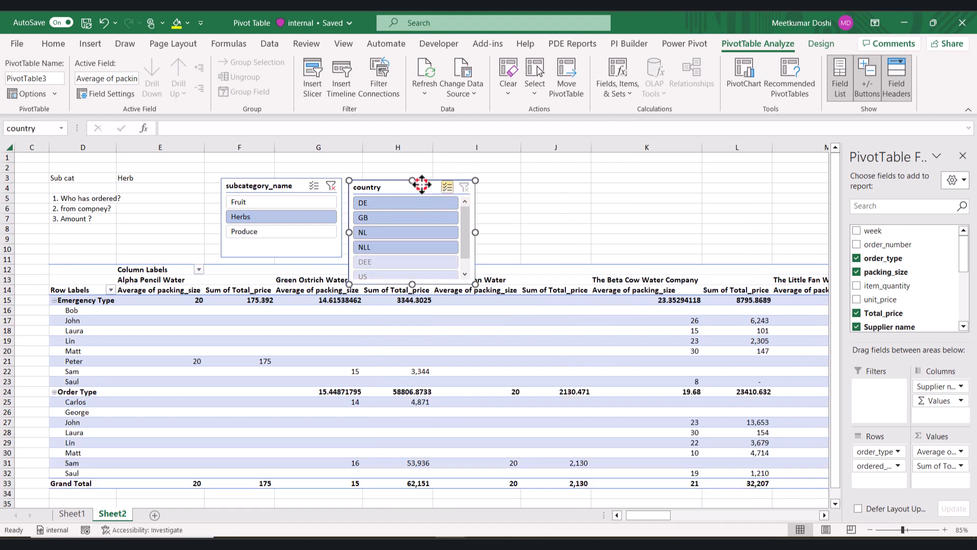
key("Delete")
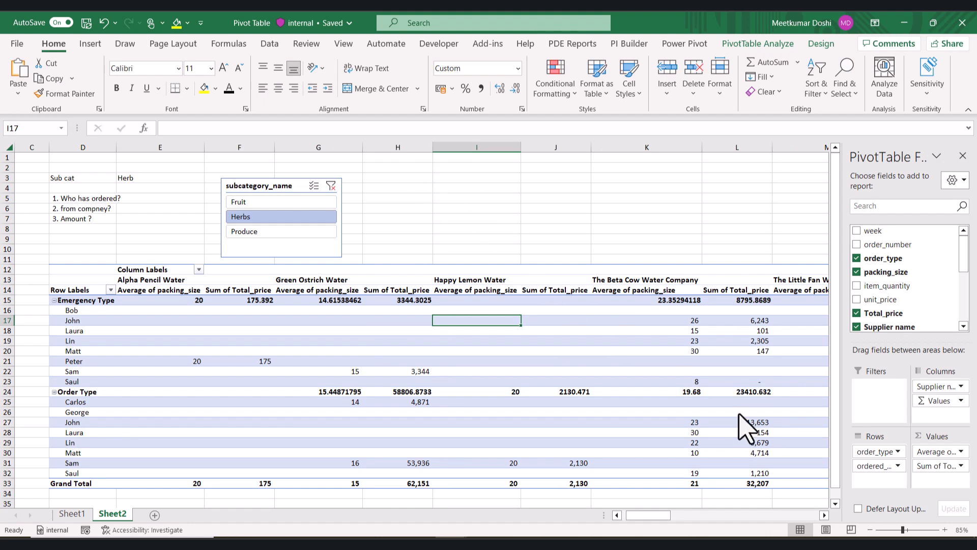
Compare the source order rows on Sheet1 with the Alpha Pencil Water supplier's Sum of Total_price in the Sheet2 pivot table.
left_click(892, 520)
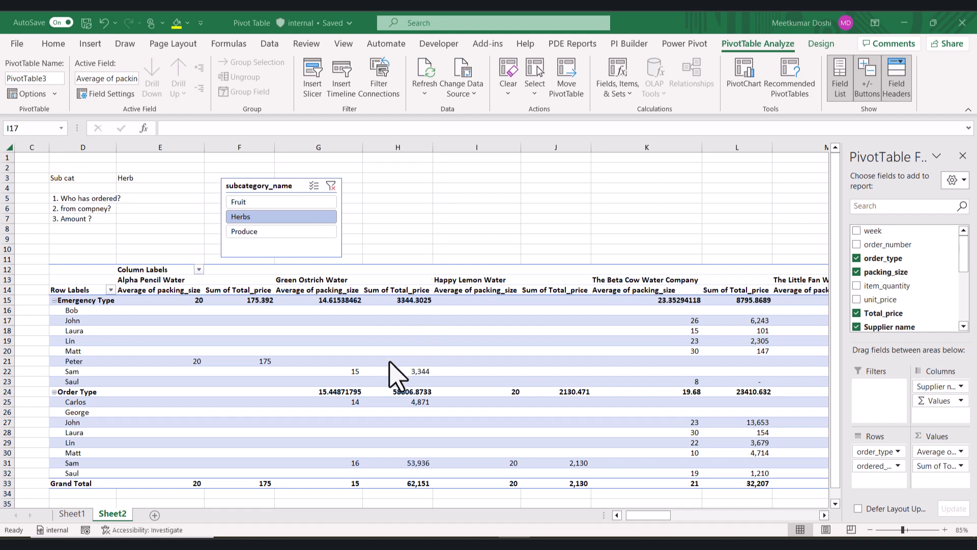
left_click(72, 514)
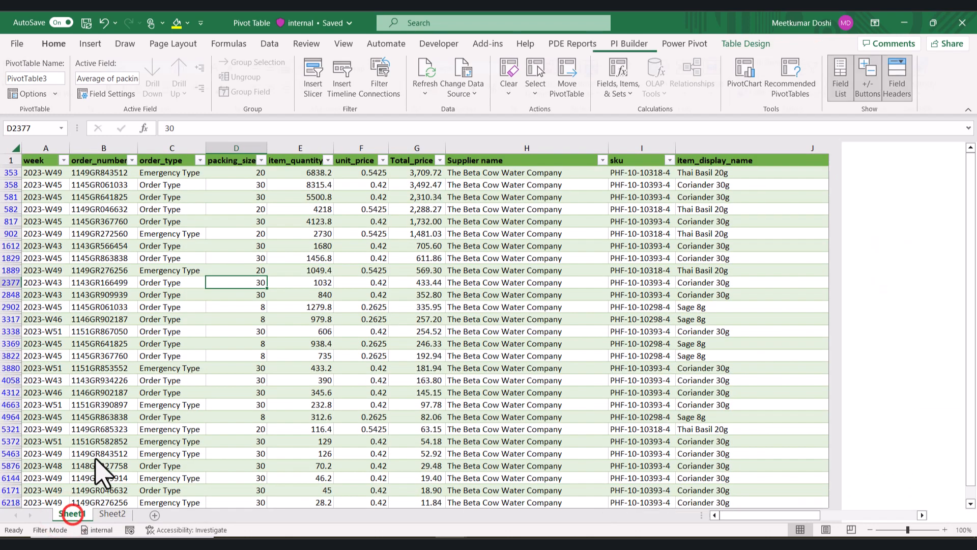
left_click(134, 356)
key("Right")
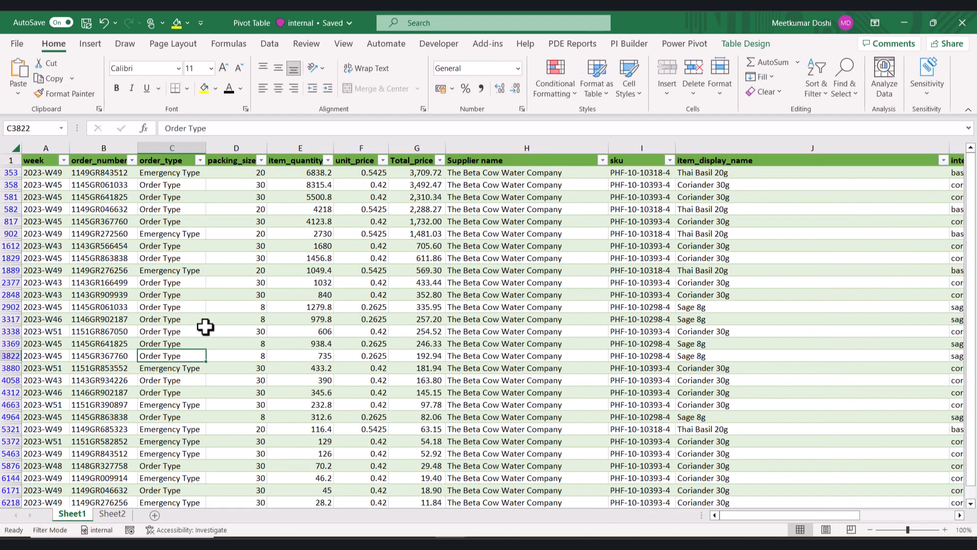
left_click(158, 340)
left_click(371, 185)
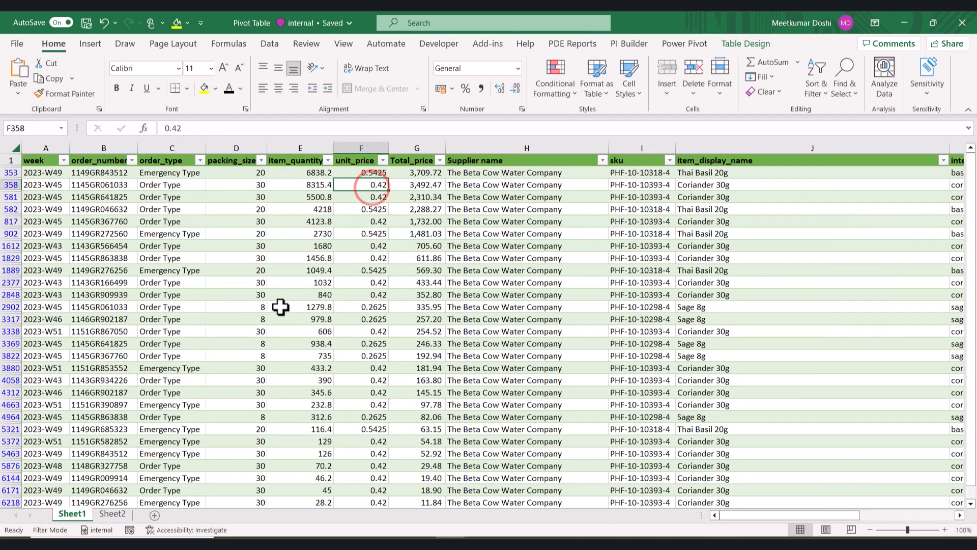
left_click(112, 514)
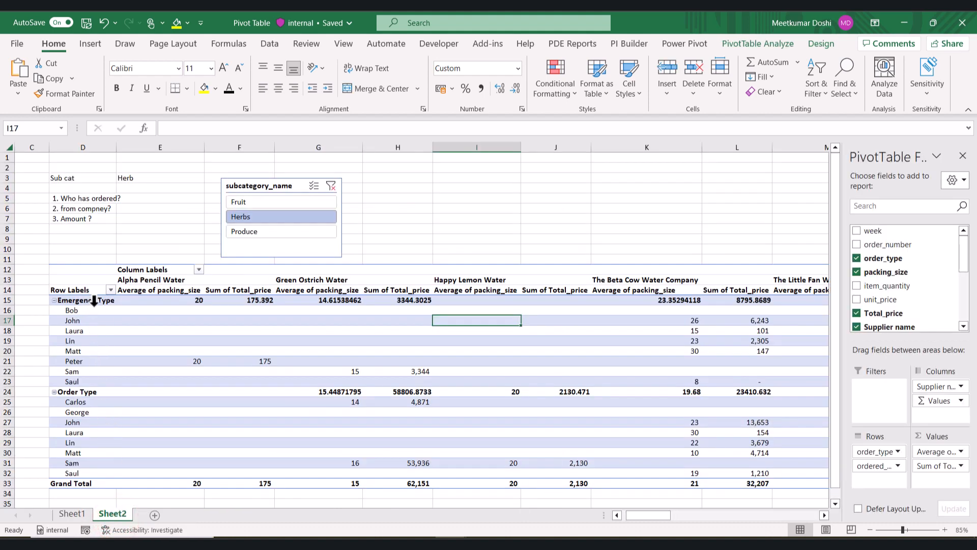
left_click(262, 360)
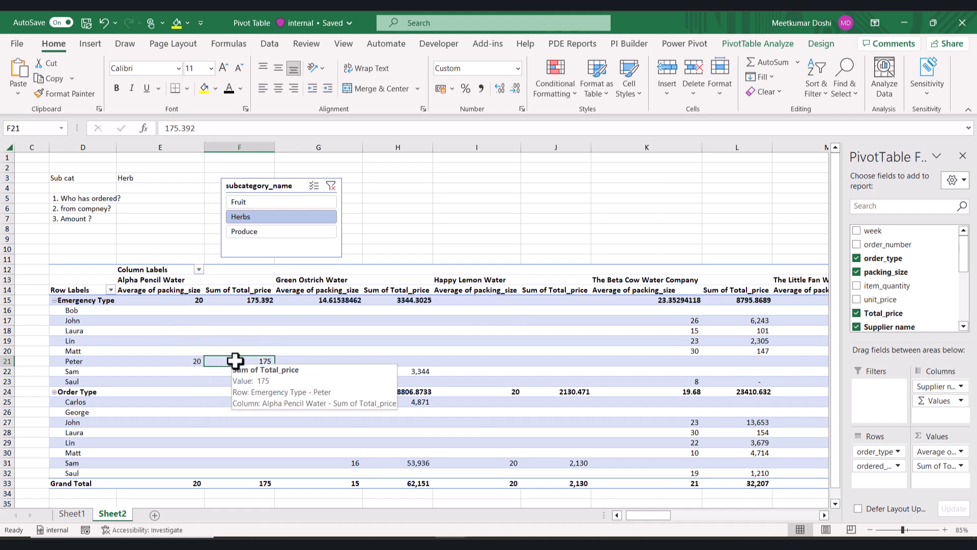
left_click(257, 360)
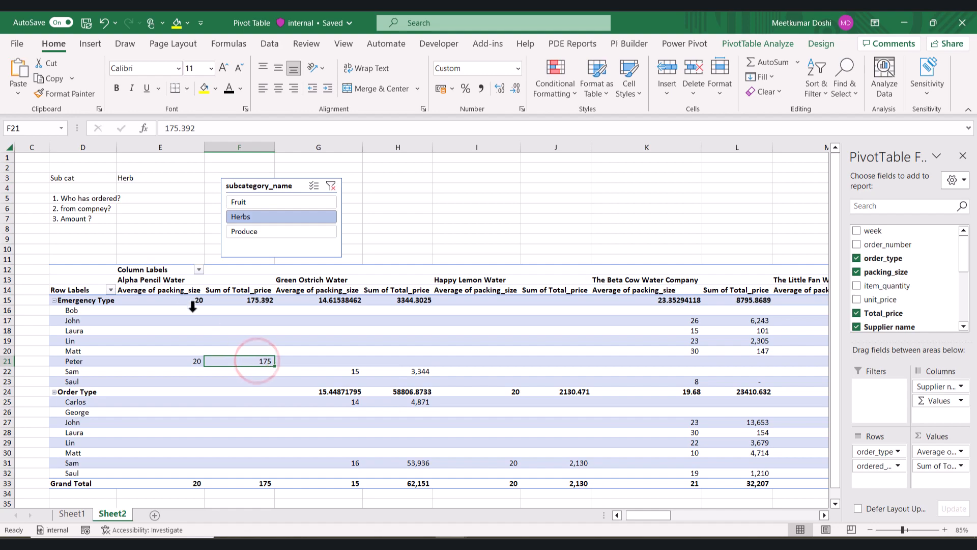
left_click(154, 280)
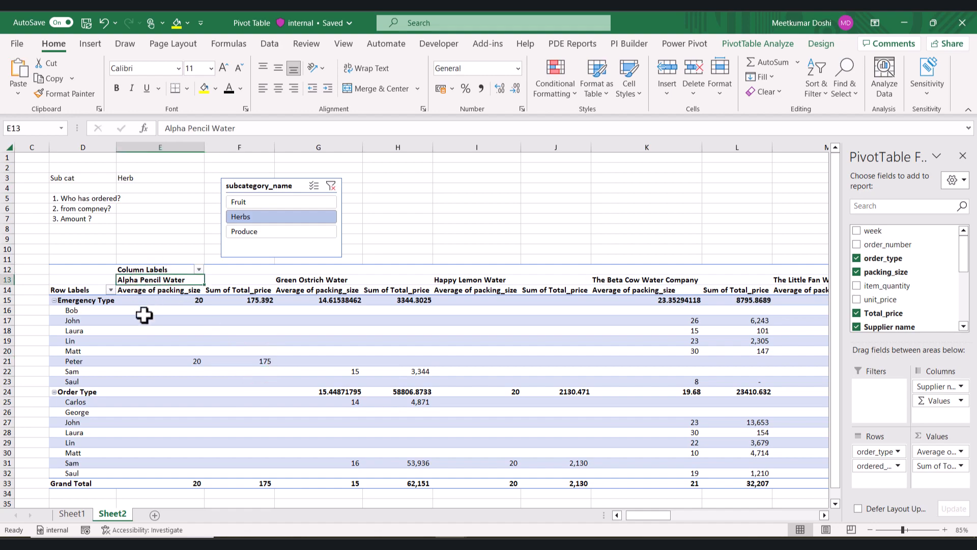
left_click(72, 513)
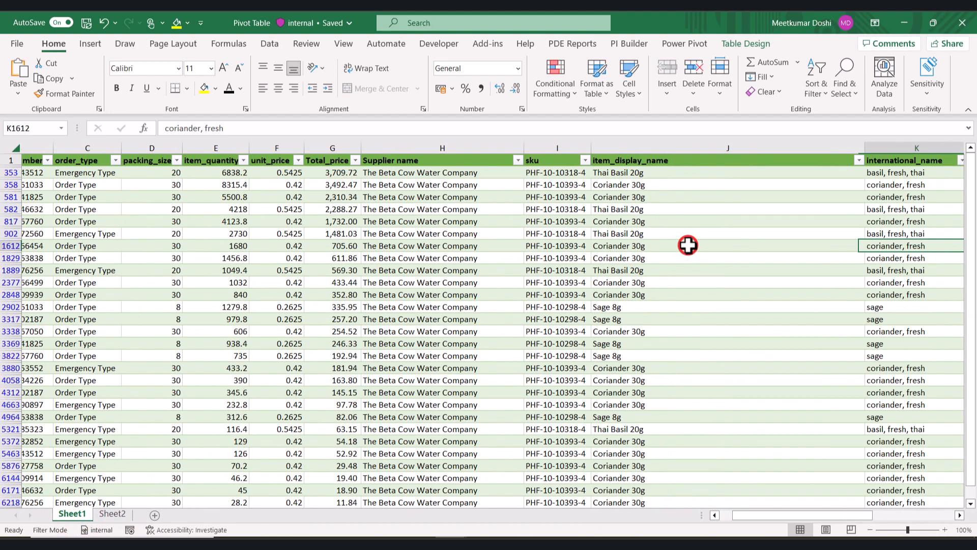
Look across the columns of the filtered order rows on Sheet1 and check the suppliers available in the Supplier name filter.
key("Tab")
key("Tab")
key("Tab")
key("Tab")
key("Tab")
key("Tab")
key("Tab")
key("Tab")
key("Tab")
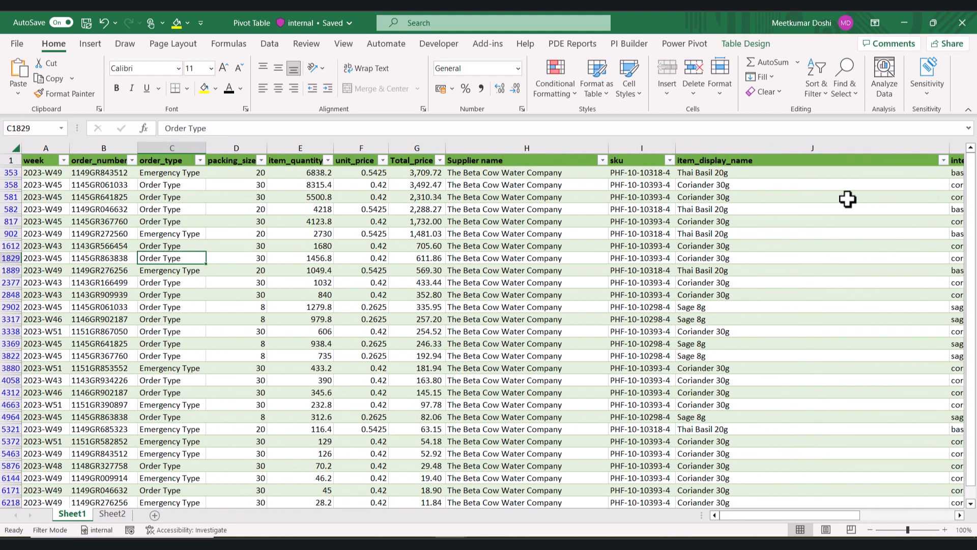
key("shift+Tab")
key("shift+Tab")
key("shift+Tab")
left_click(327, 194)
key("shift+Tab")
key("shift+Tab")
key("shift+Tab")
key("shift+Tab")
key("shift+Tab")
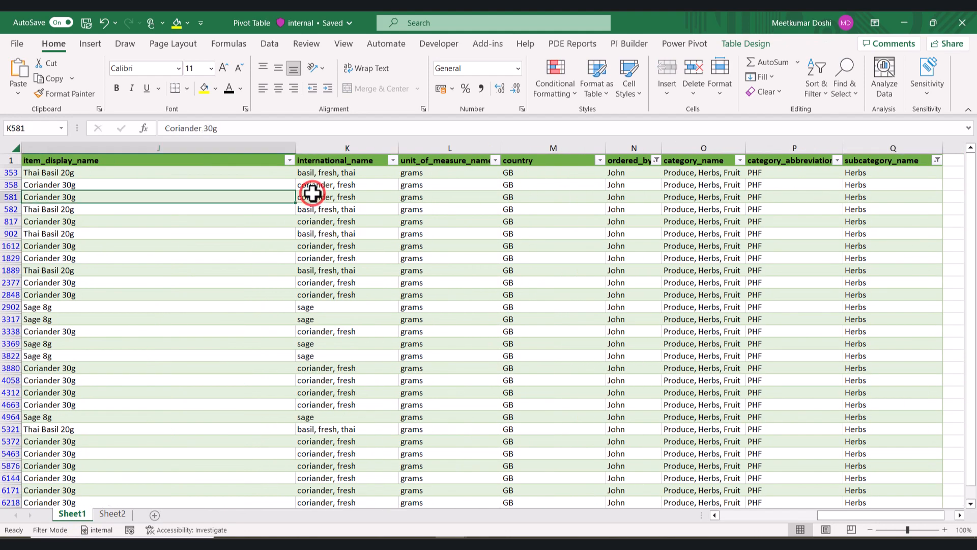
left_click(290, 160)
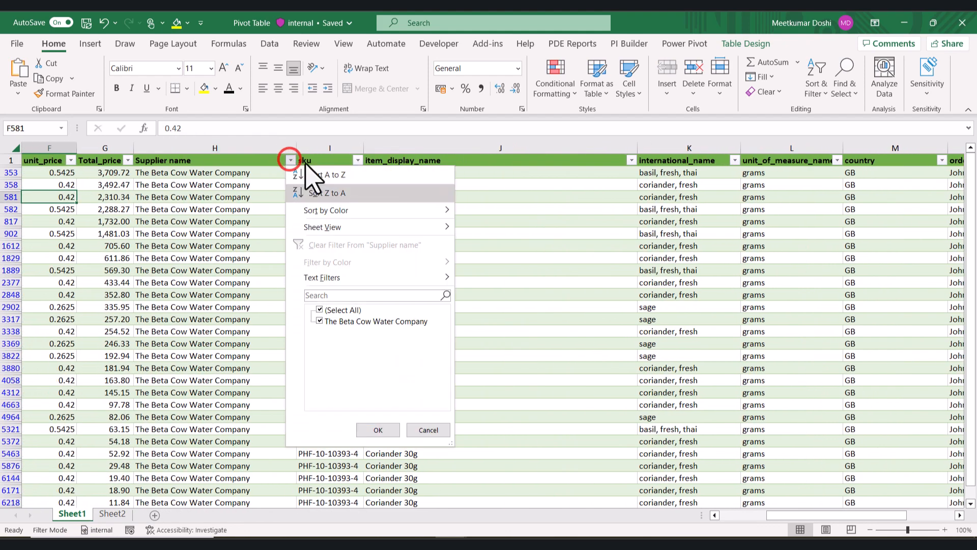
left_click(712, 246)
Filter the order table's ordered_by column to the person listed under Alpha Pencil Water in the pivot table.
key("Tab")
key("Tab")
key("Tab")
key("Tab")
key("Tab")
key("Tab")
key("Tab")
key("Tab")
key("Tab")
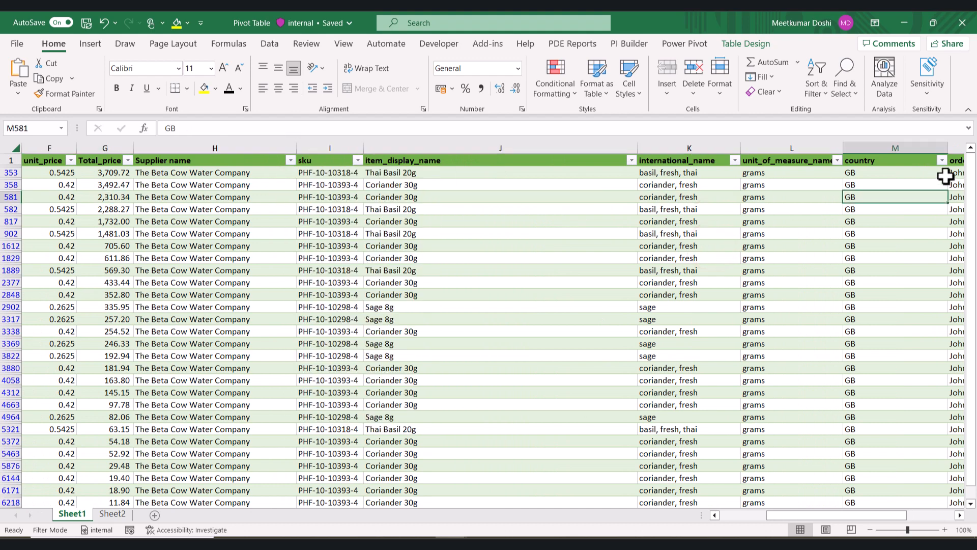
left_click(724, 160)
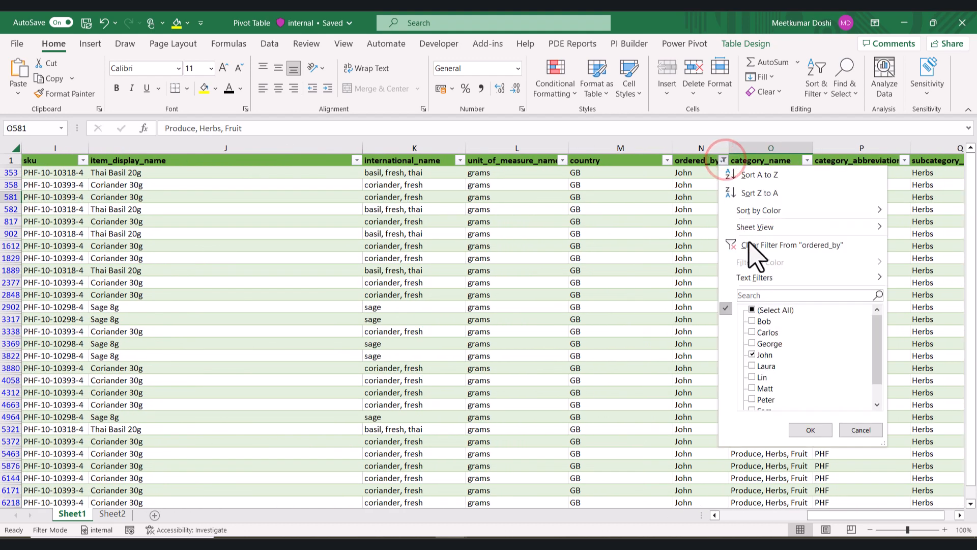
type("peter")
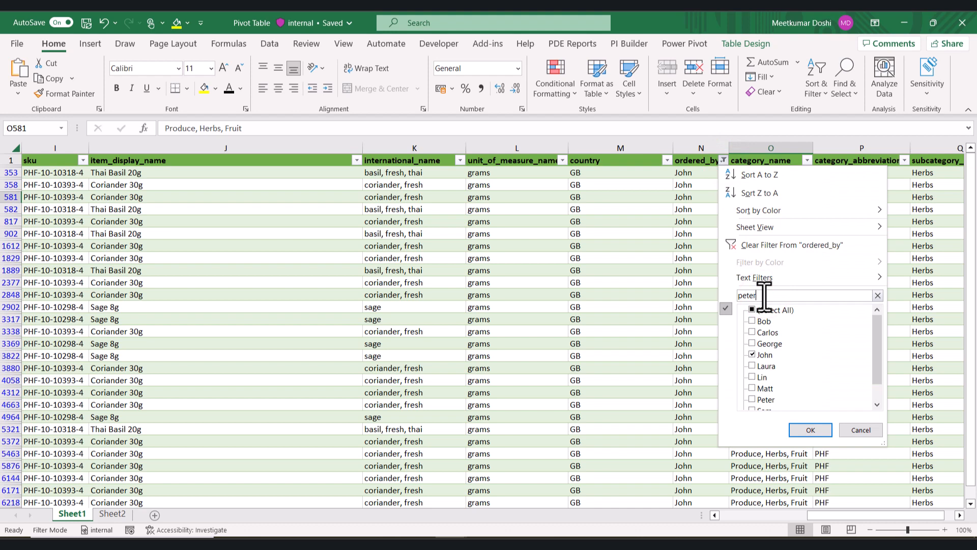
key("Return")
Filter the order table's Supplier name column to only Alpha Pencil Water.
left_click(771, 283)
scroll(552, 246, "left", 2)
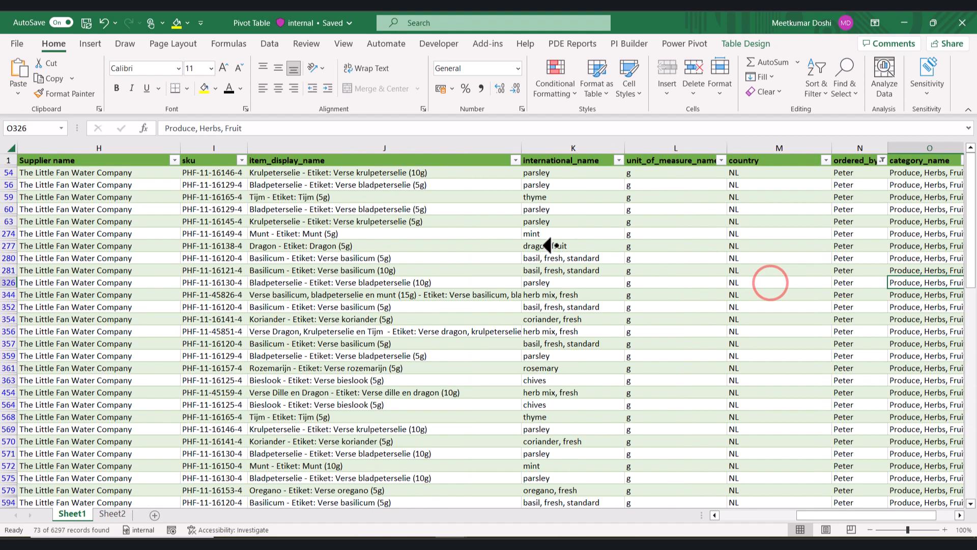
left_click(484, 233)
left_click(173, 160)
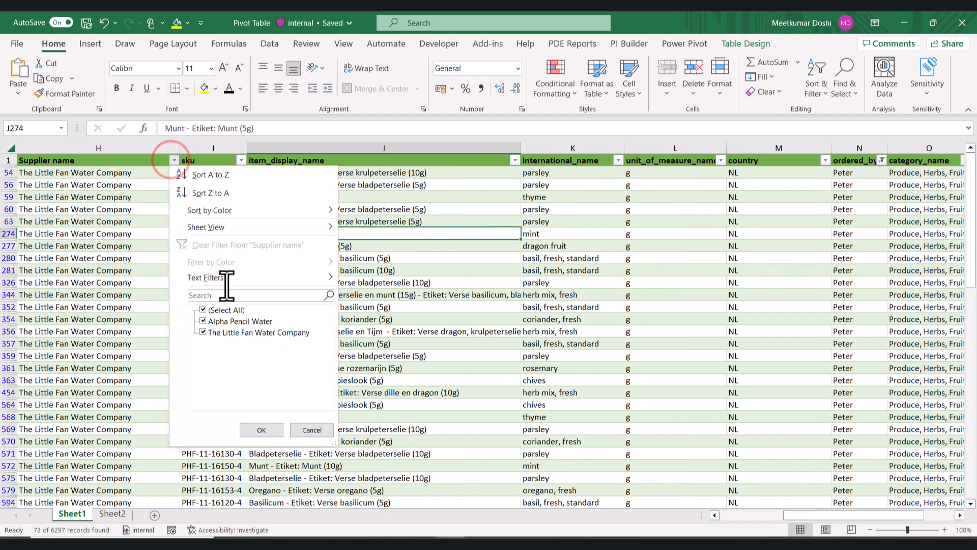
left_click(236, 308)
left_click(236, 320)
left_click(261, 430)
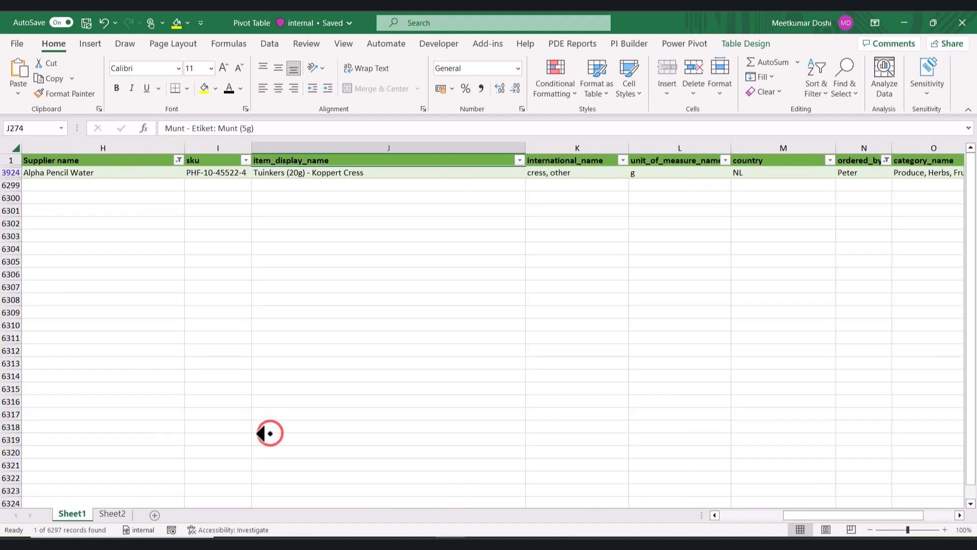
Set the Total_price of the filtered Alpha Pencil Water order to 500.
scroll(270, 432, "left", 2)
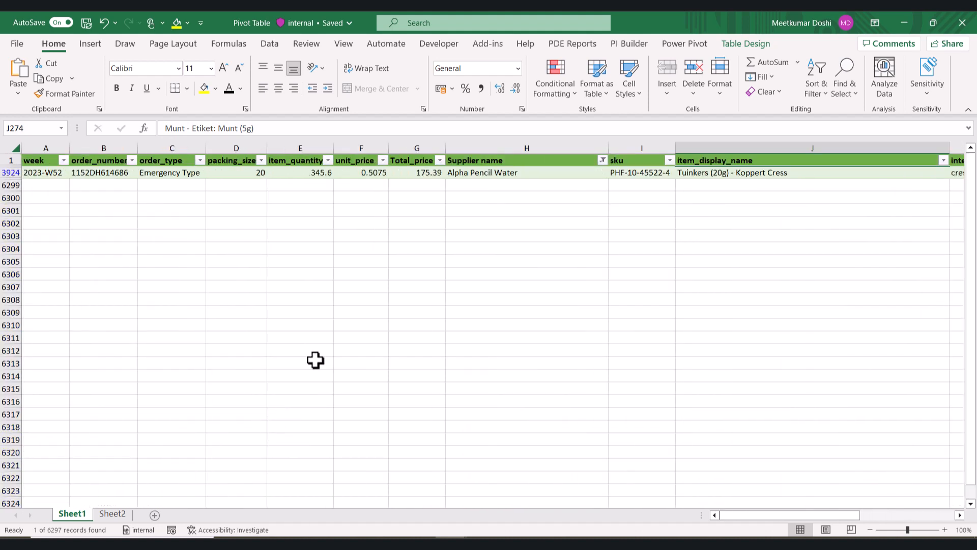
left_click(427, 173)
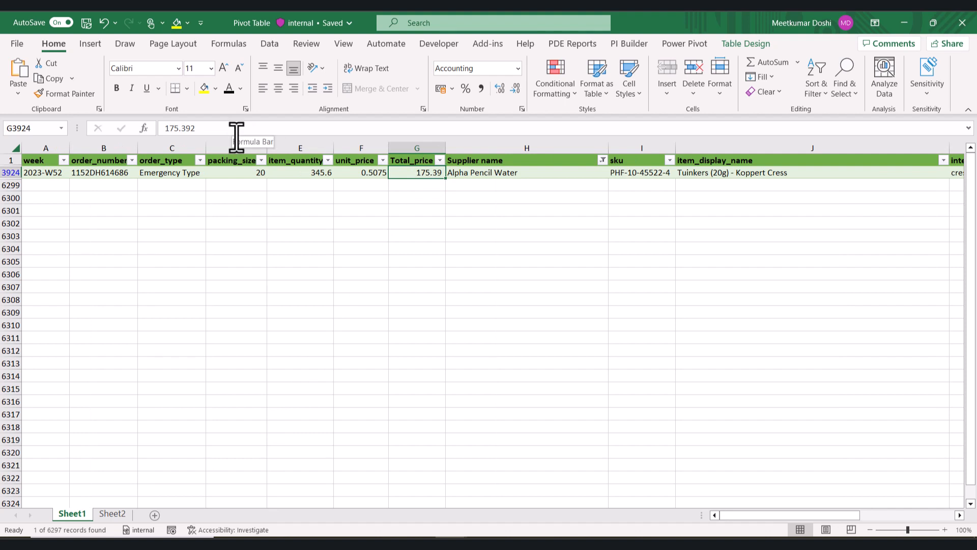
type("500")
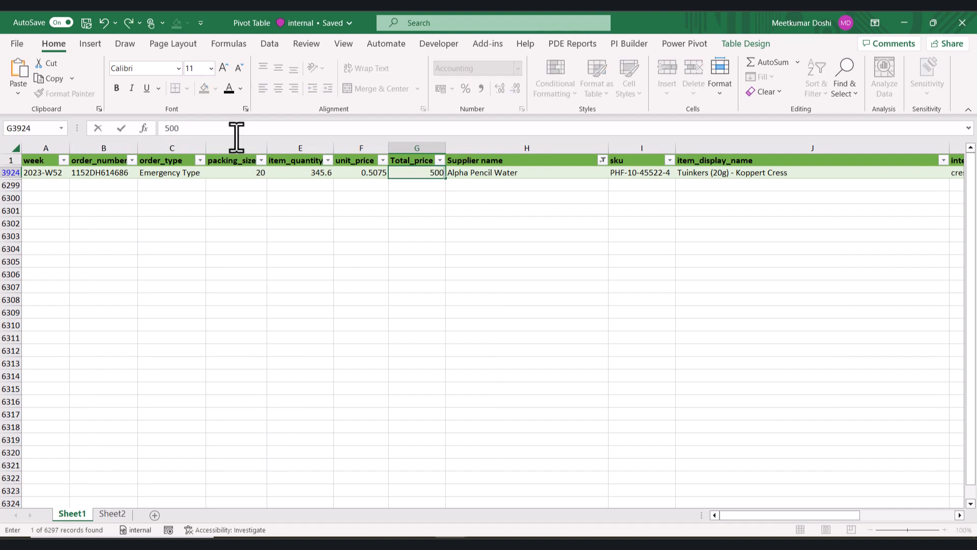
key("Return")
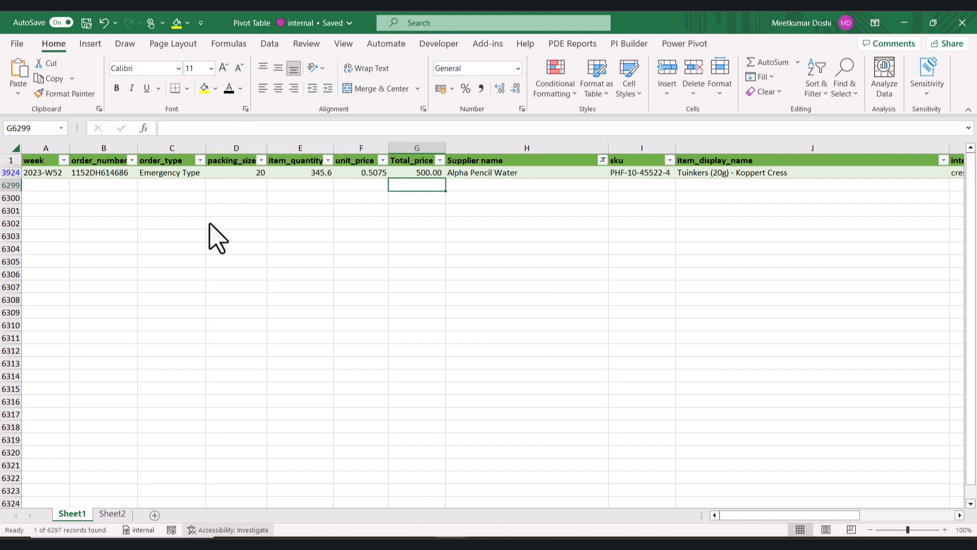
Refresh the Sheet2 pivot table from its source data and check Alpha Pencil Water's Emergency Type Sum of Total_price.
left_click(120, 512)
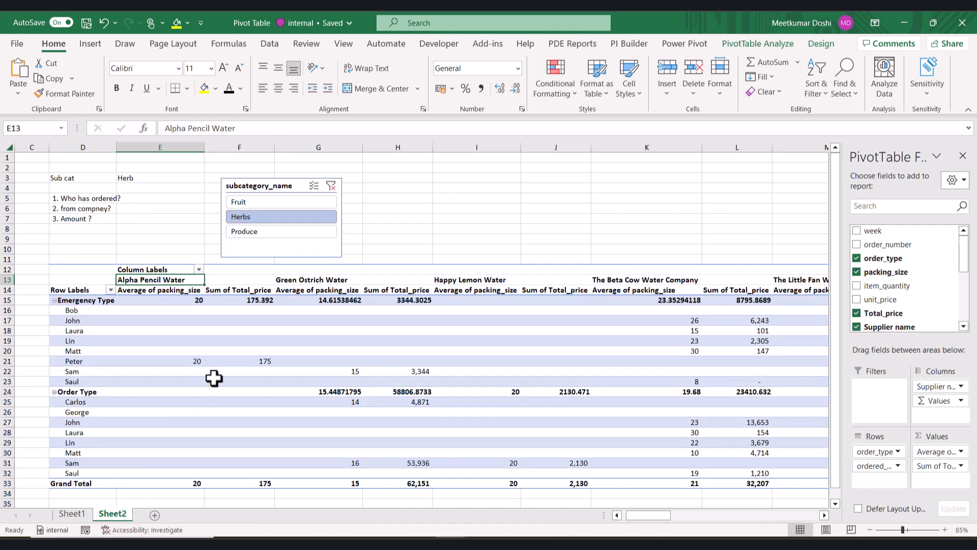
left_click(268, 302)
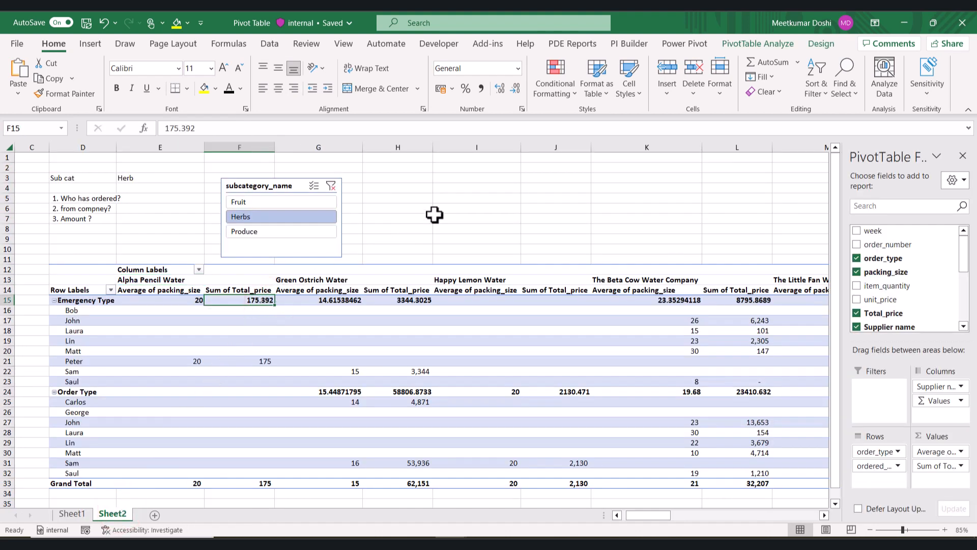
left_click(763, 45)
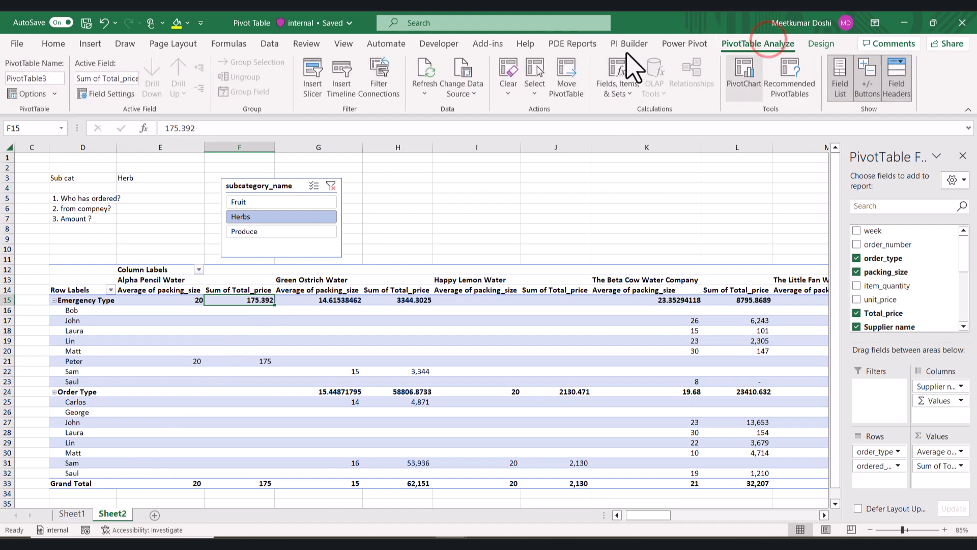
left_click(426, 93)
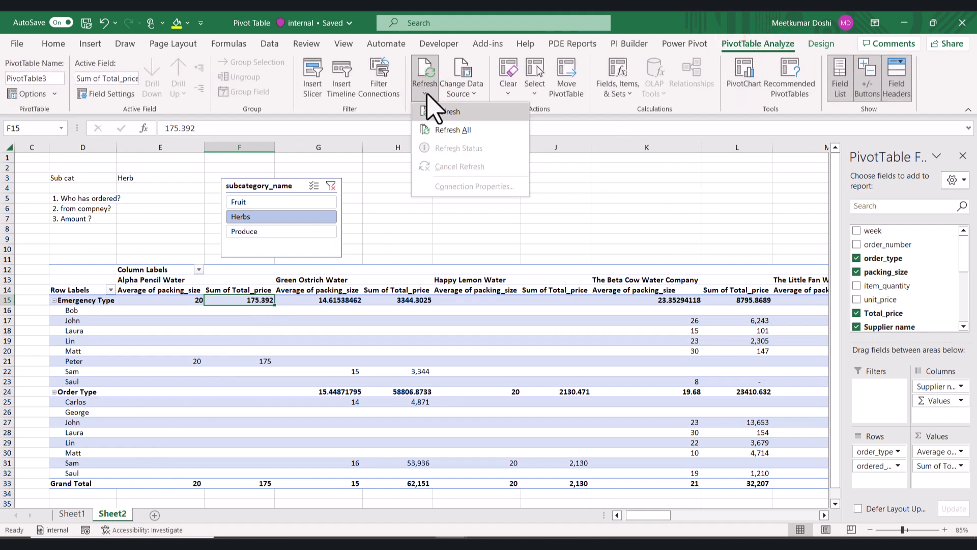
key("Down")
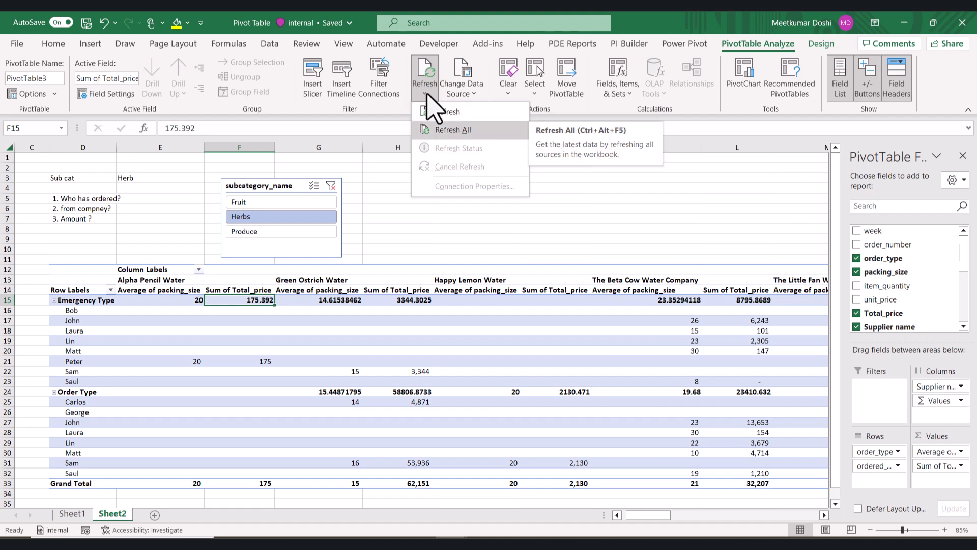
left_click(353, 328)
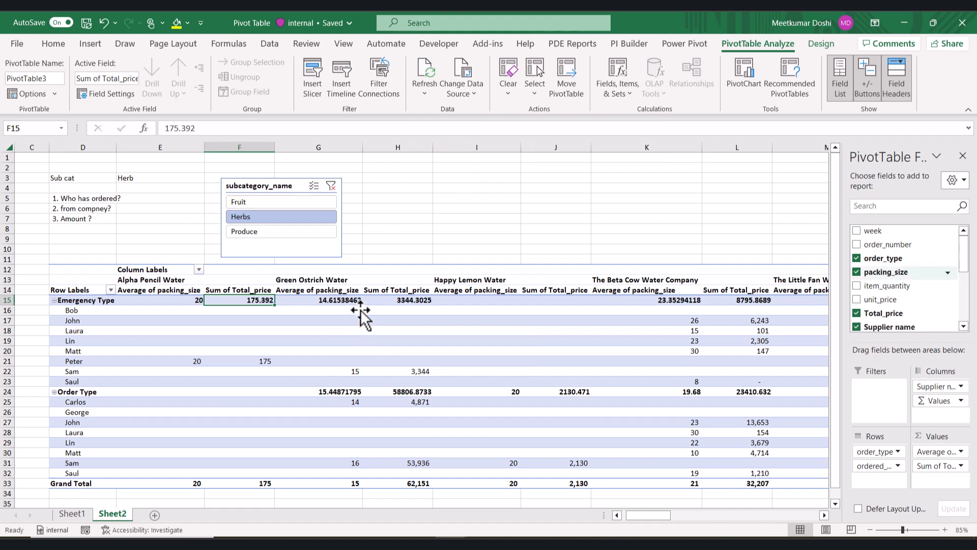
left_click(431, 97)
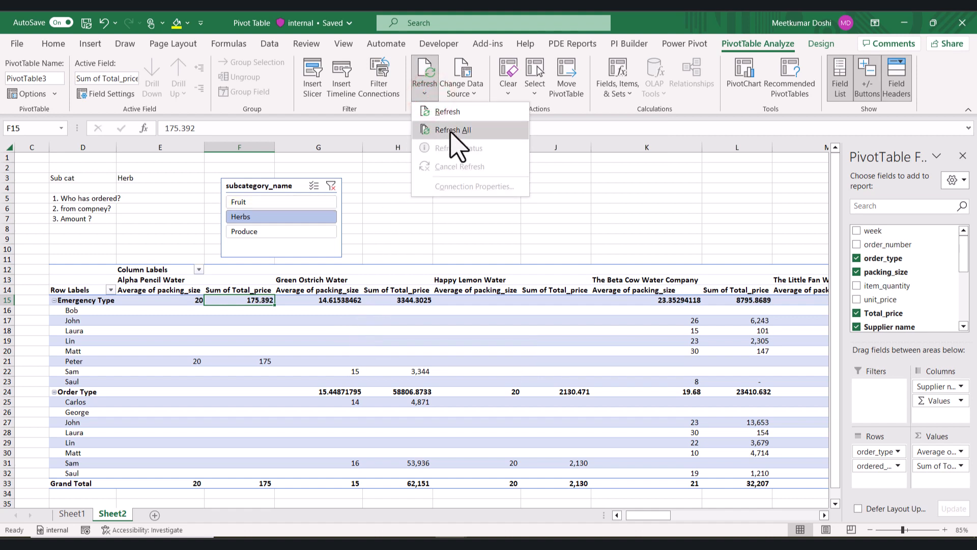
left_click(410, 308)
left_click(408, 331)
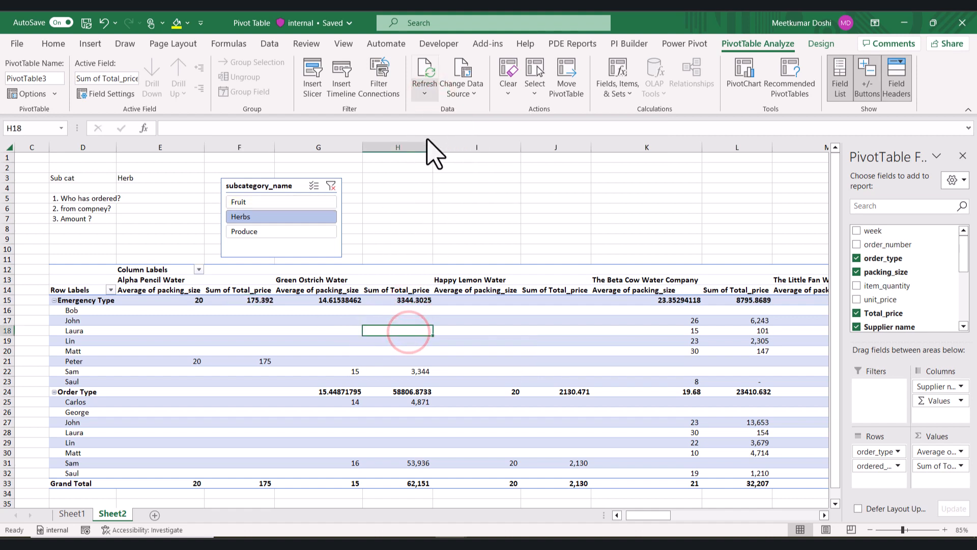
left_click(430, 91)
left_click(442, 112)
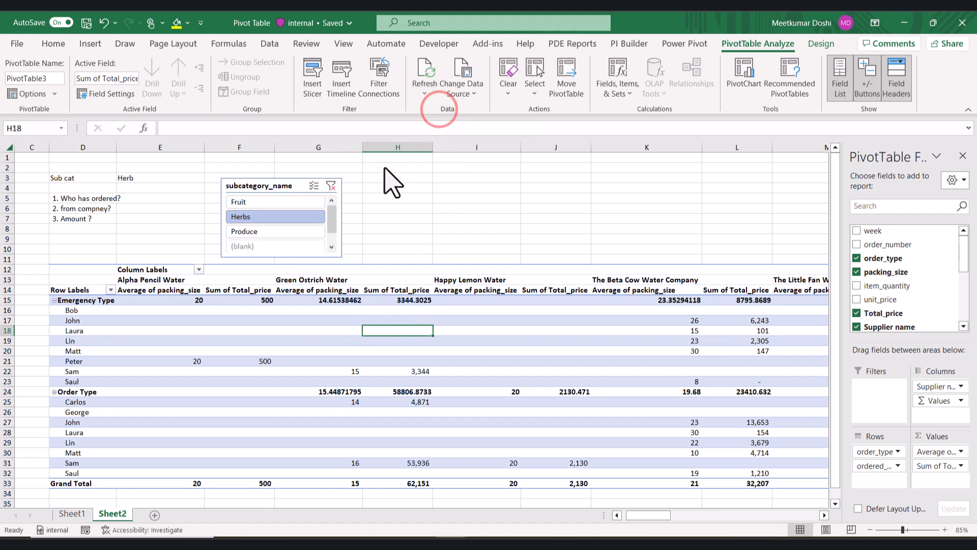
left_click(257, 301)
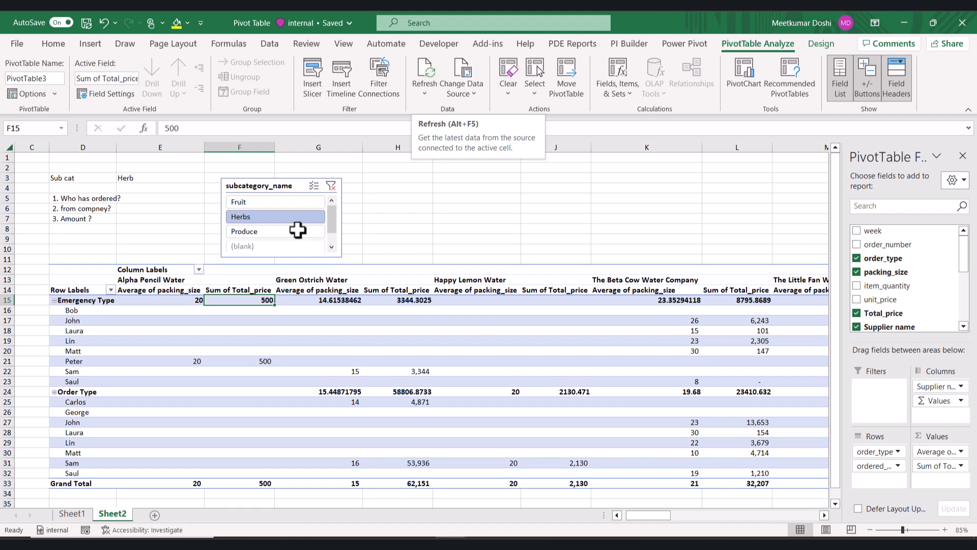
Clear the Supplier name filter from the order table on Sheet1.
left_click(72, 514)
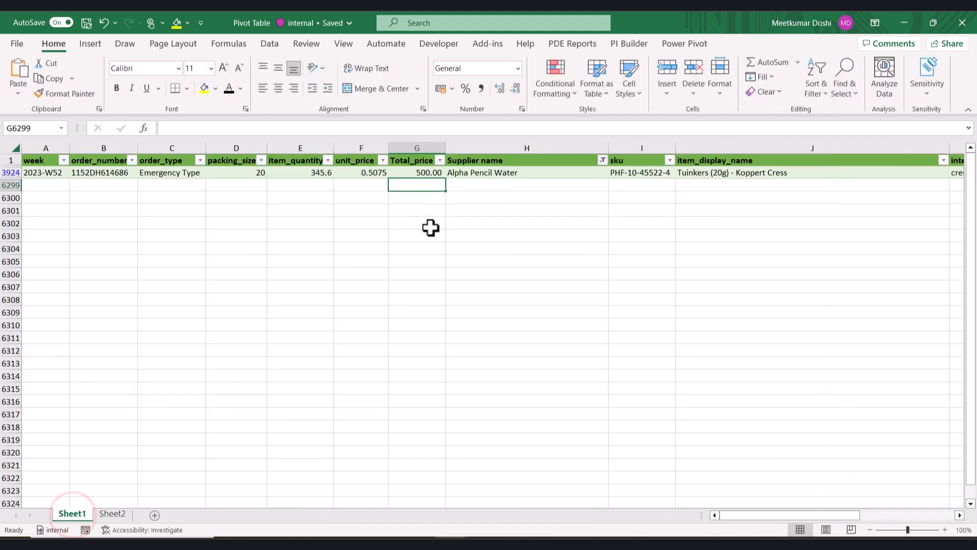
left_click(499, 173)
left_click(603, 160)
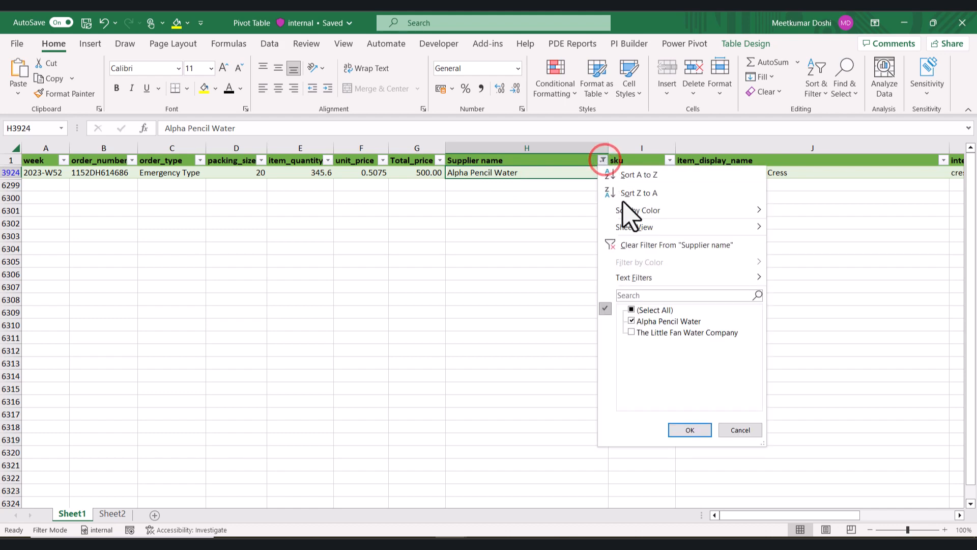
left_click(643, 247)
Return to the Sheet2 pivot table and view its Change Data Source options.
left_click(113, 514)
left_click(436, 261)
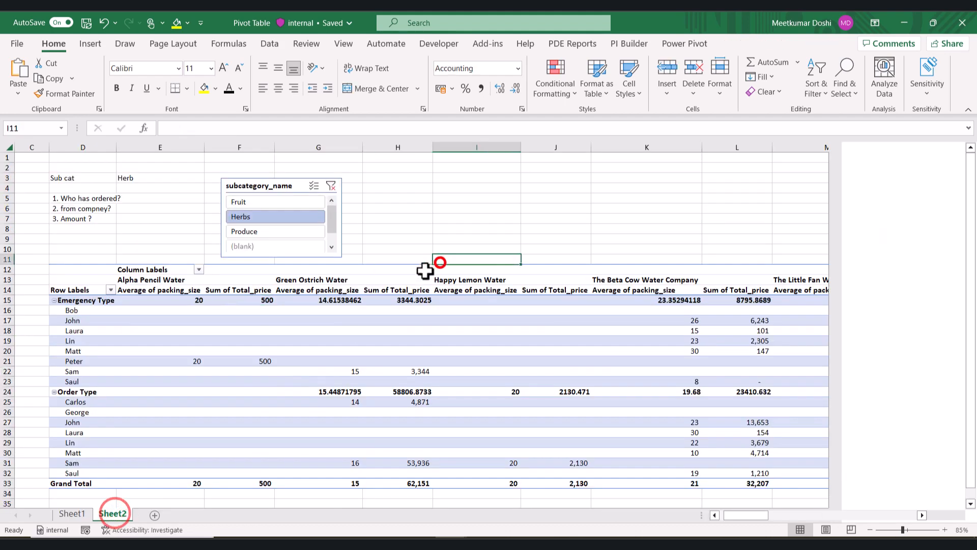
left_click(290, 341)
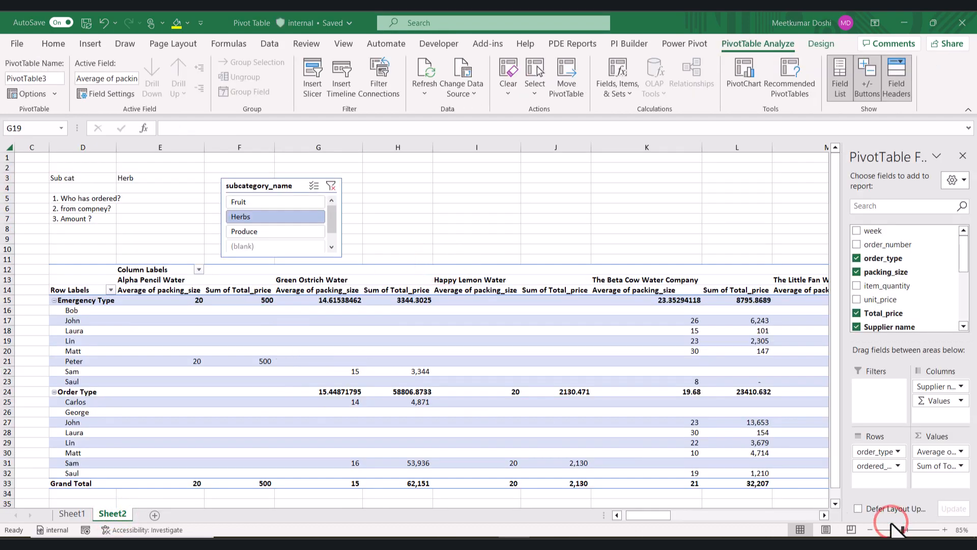
left_click(459, 92)
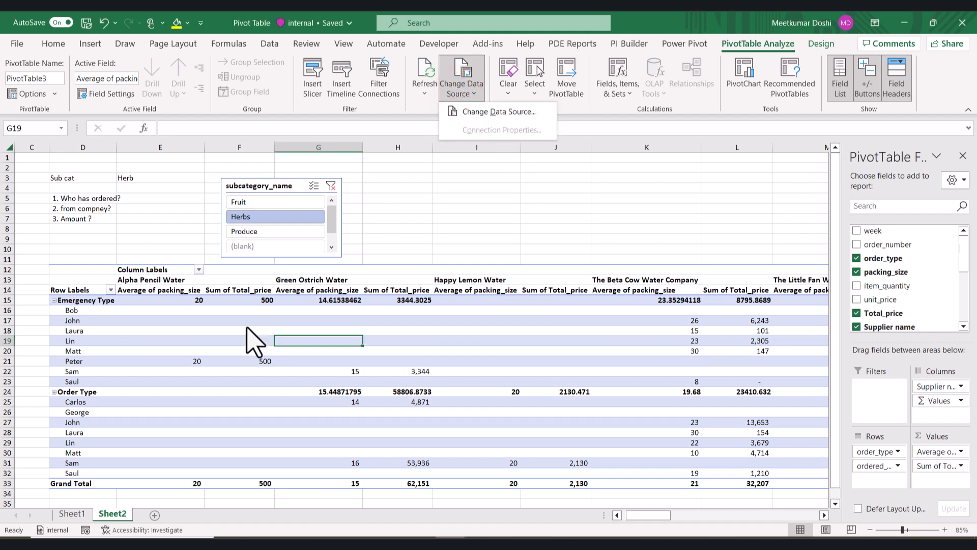
Go to the order data on Sheet1 and select the whole named table Table2.
left_click(82, 513)
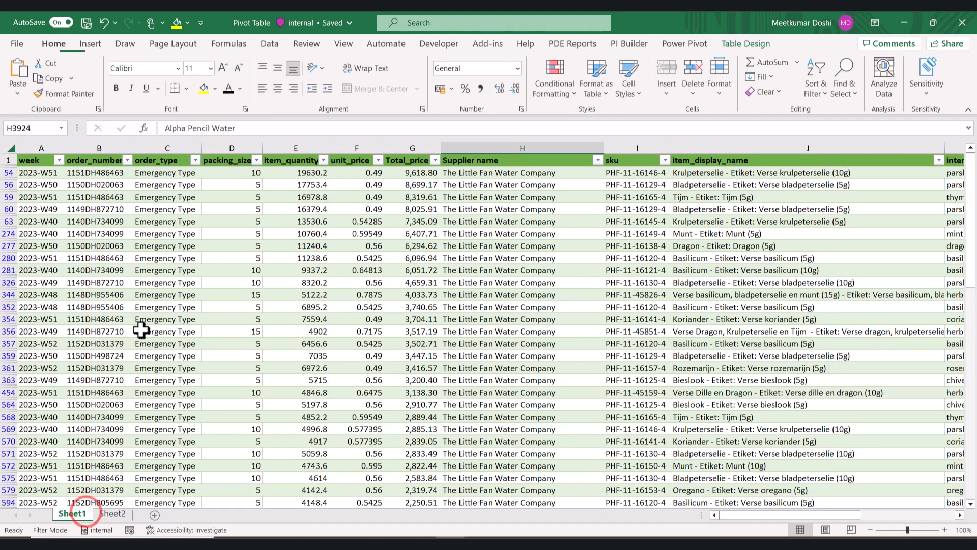
left_click(149, 295)
left_click(58, 127)
left_click(61, 128)
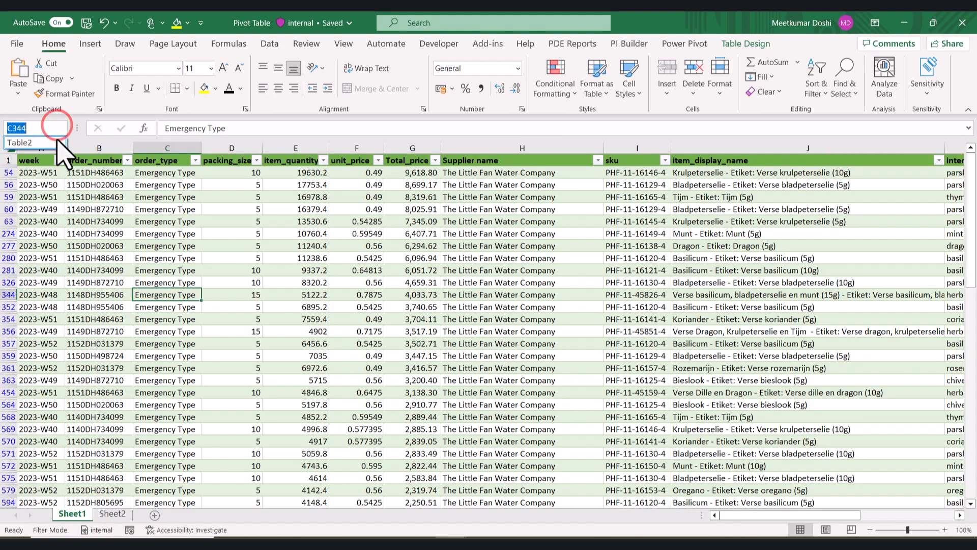
left_click(57, 140)
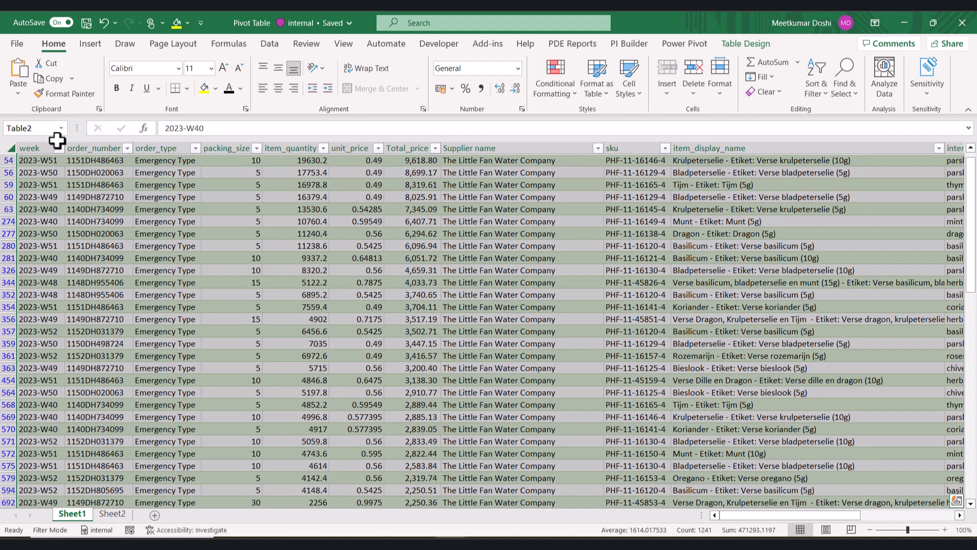
Check the Sheet2 pivot table's source range in the Change PivotTable Data Source dialog and close it without changes.
left_click(107, 515)
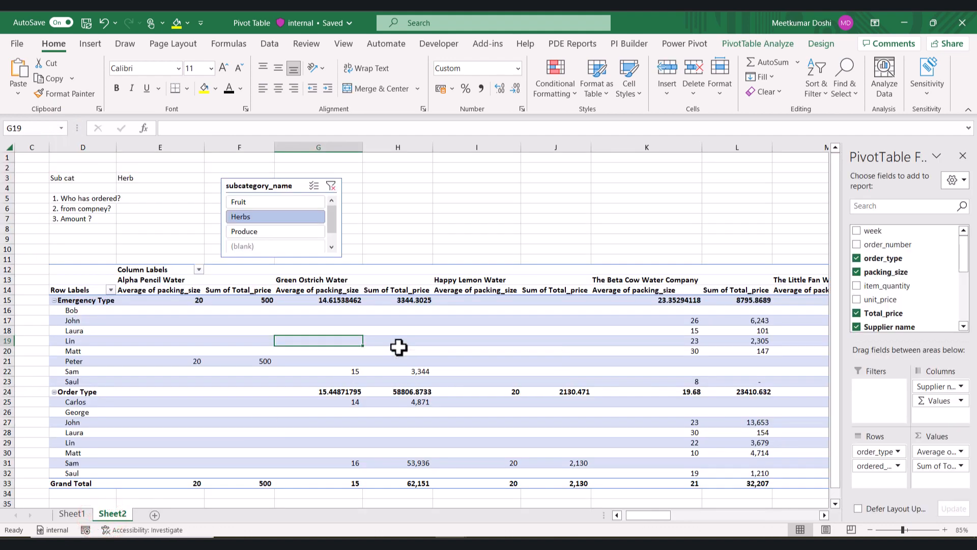
left_click(775, 43)
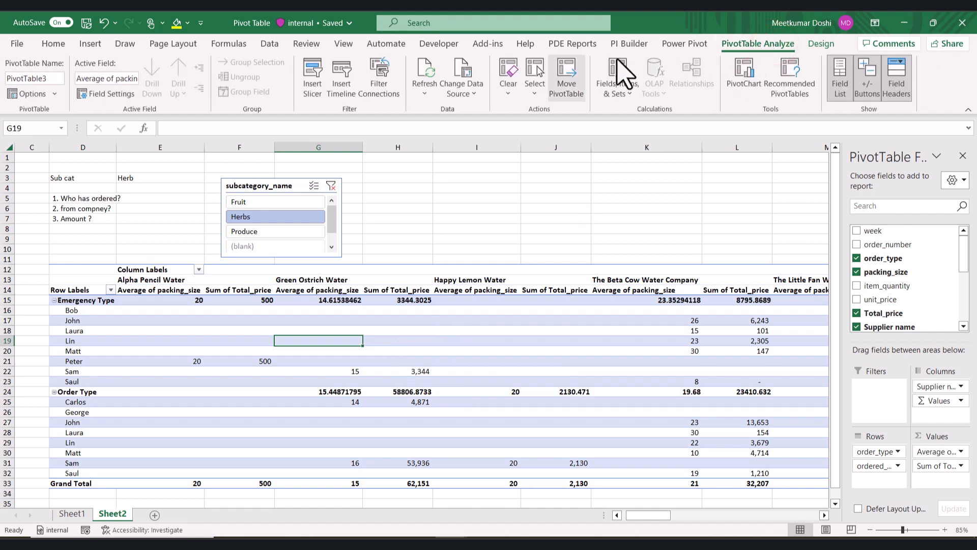
left_click(463, 71)
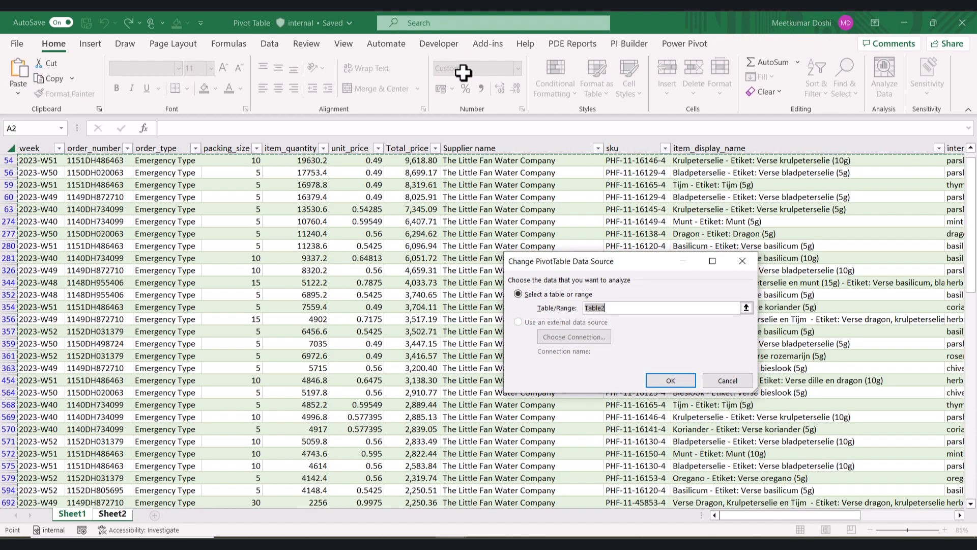
left_click(726, 381)
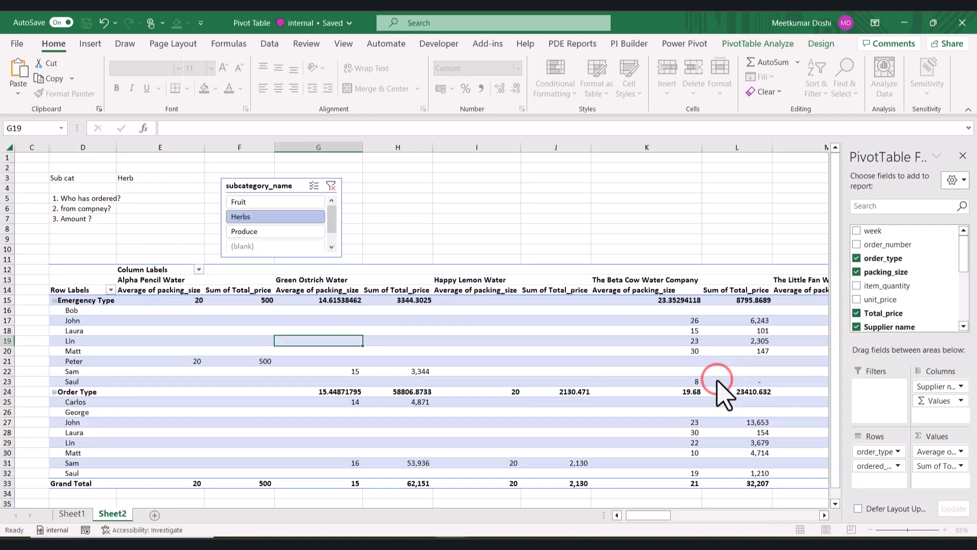
Clear all filters from the Sheet2 pivot table, including the subcategory_name slicer selection.
left_click(430, 362)
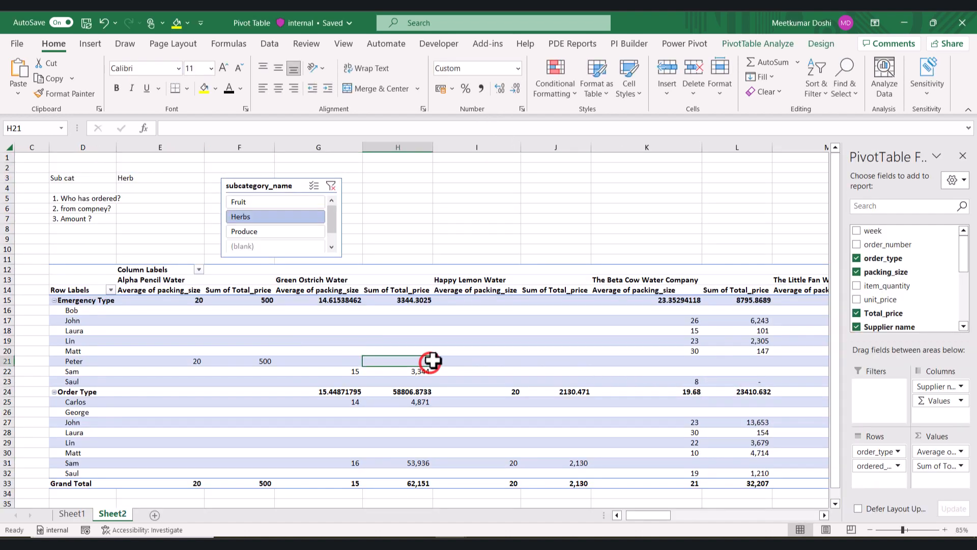
left_click(773, 43)
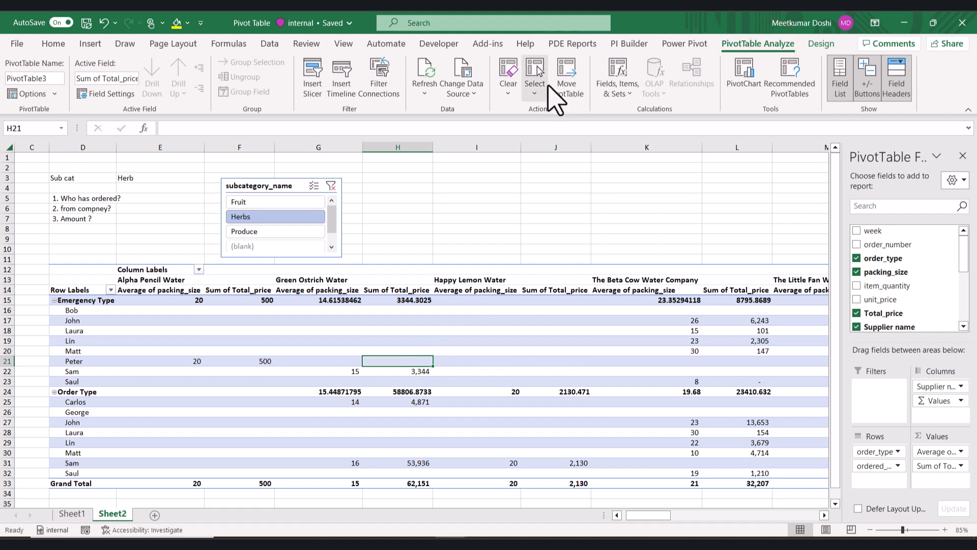
left_click(509, 90)
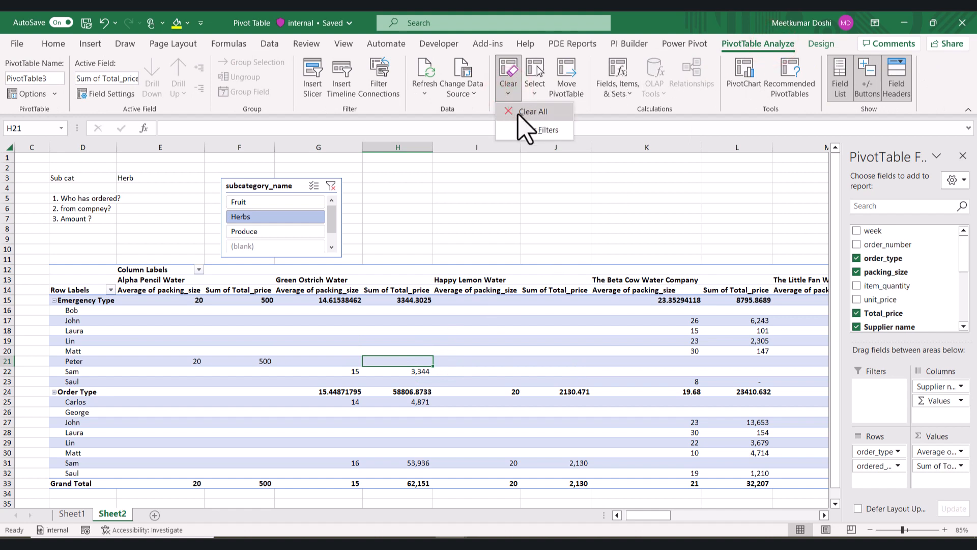
left_click(538, 130)
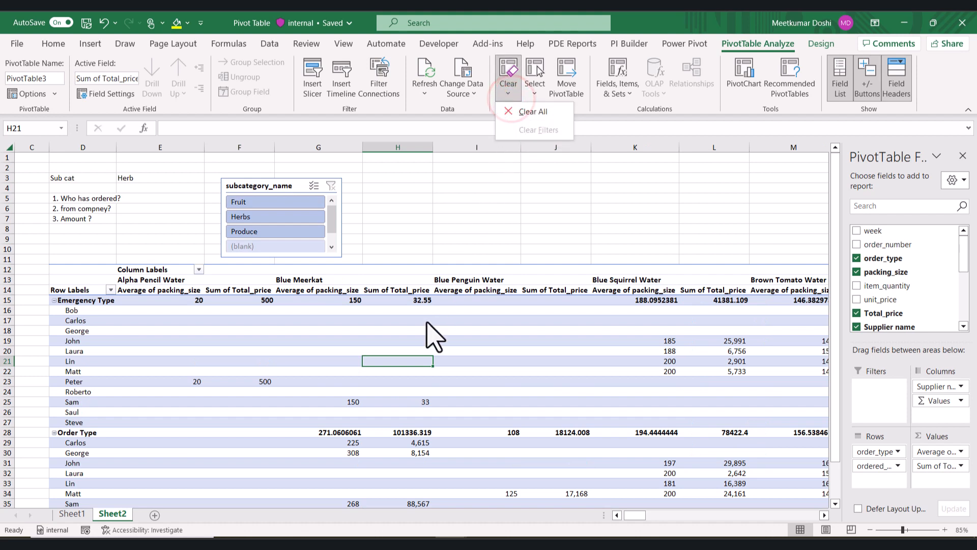
left_click(413, 357)
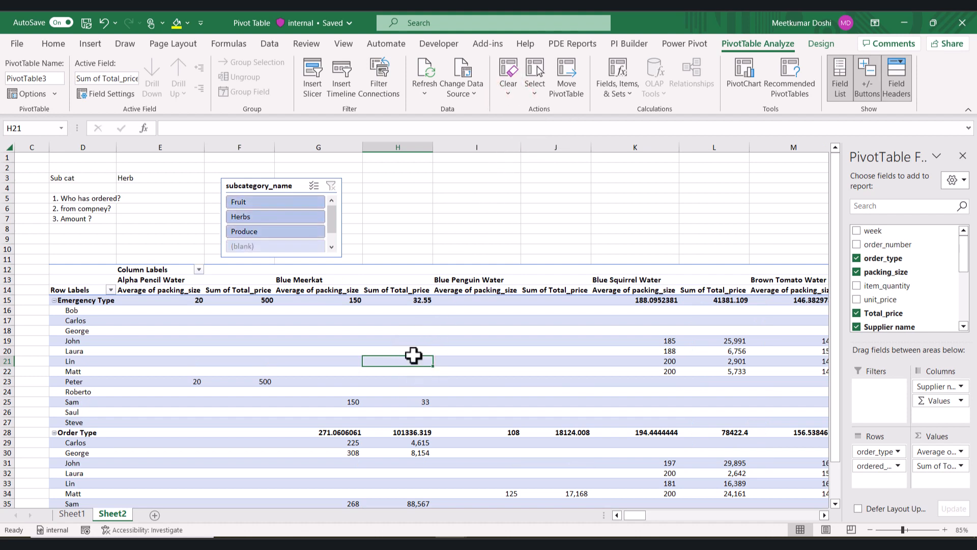
View the pivot table's Clear options without applying one, and undo the last filter clearing.
left_click(508, 92)
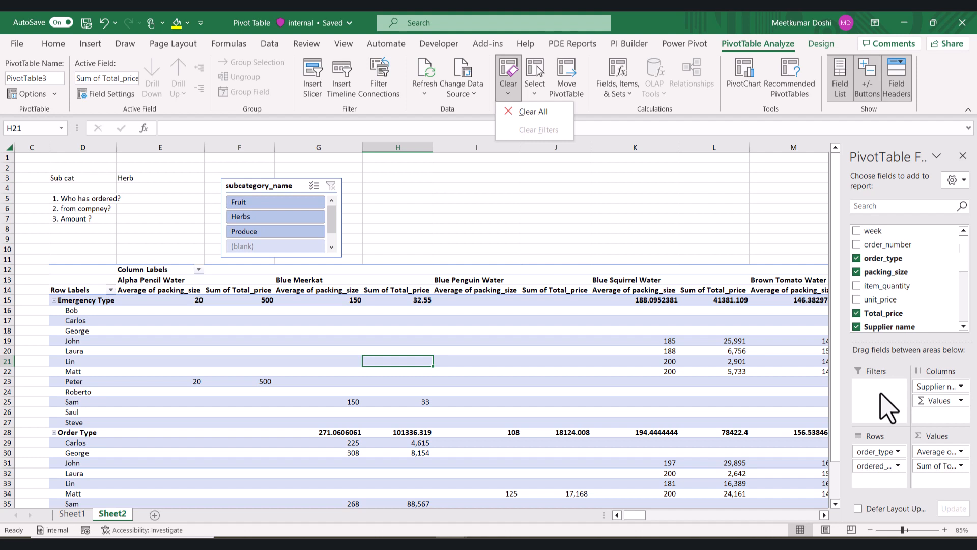
left_click(585, 350)
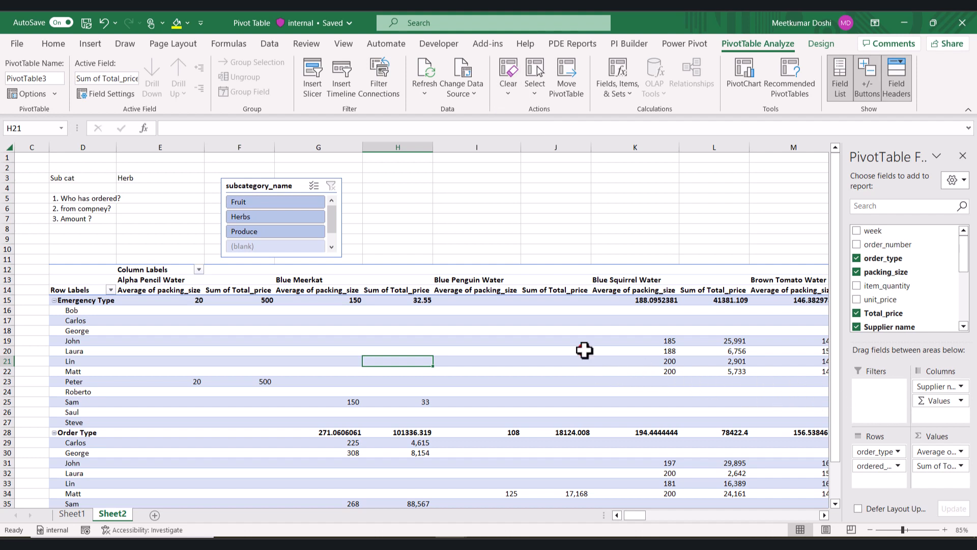
key("ctrl+z")
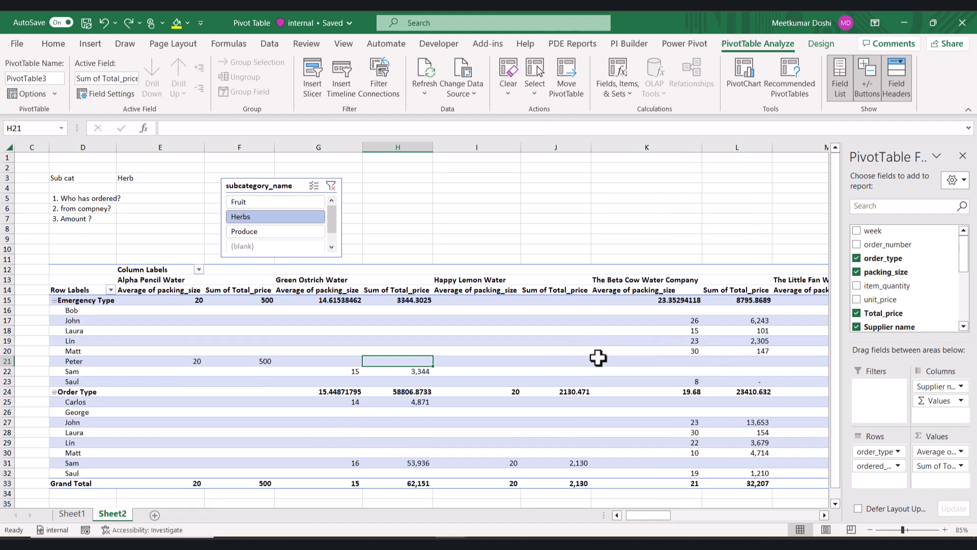
left_click(889, 517)
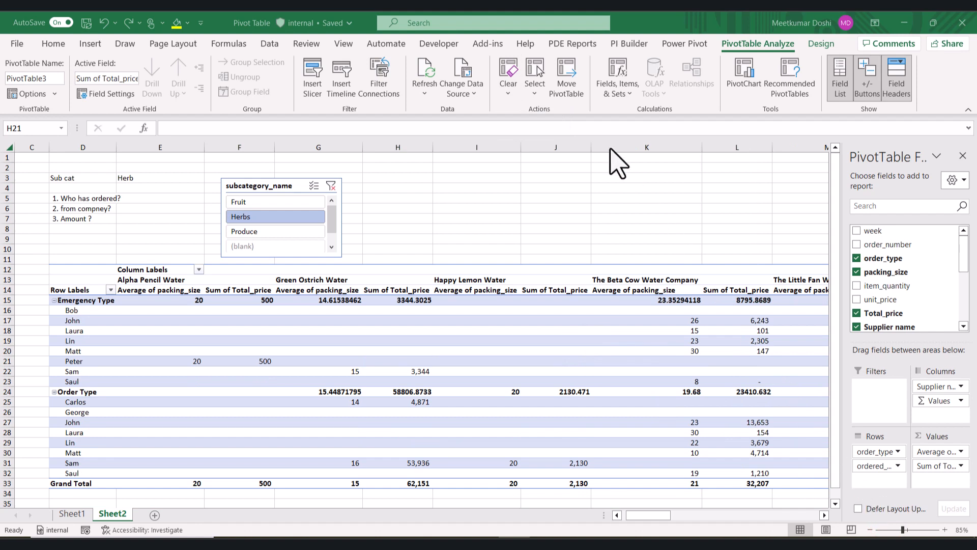
Move the pivot table to cell D14 on the existing worksheet Sheet2.
left_click(568, 88)
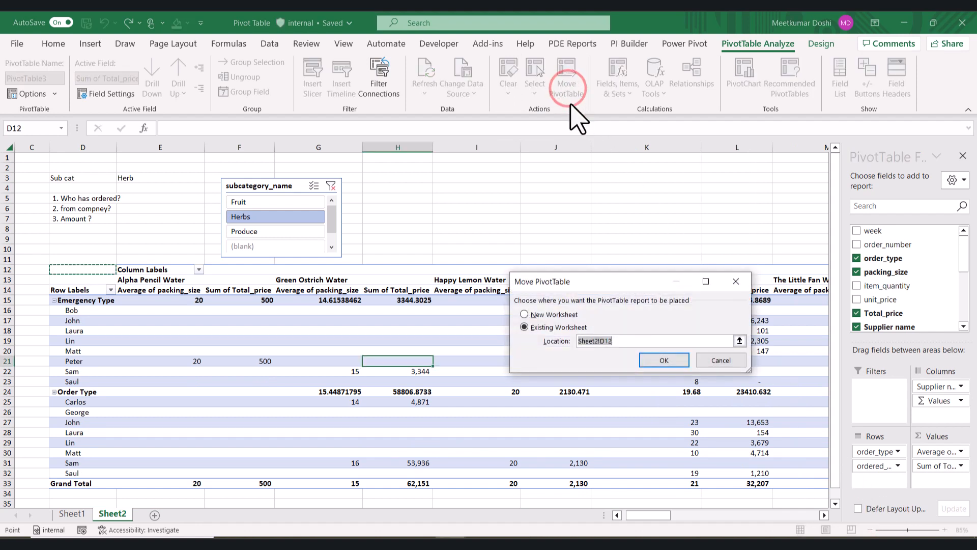
left_click(622, 339)
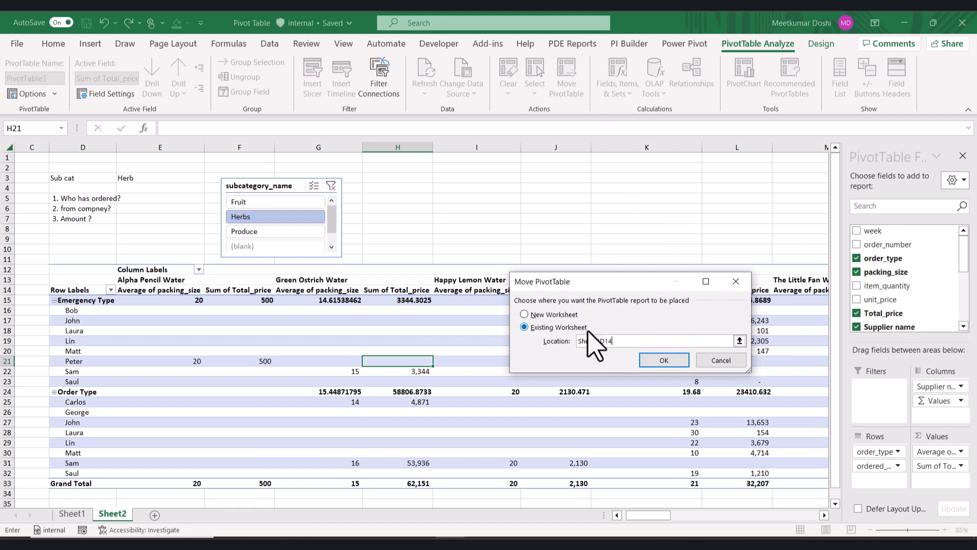
left_click(664, 361)
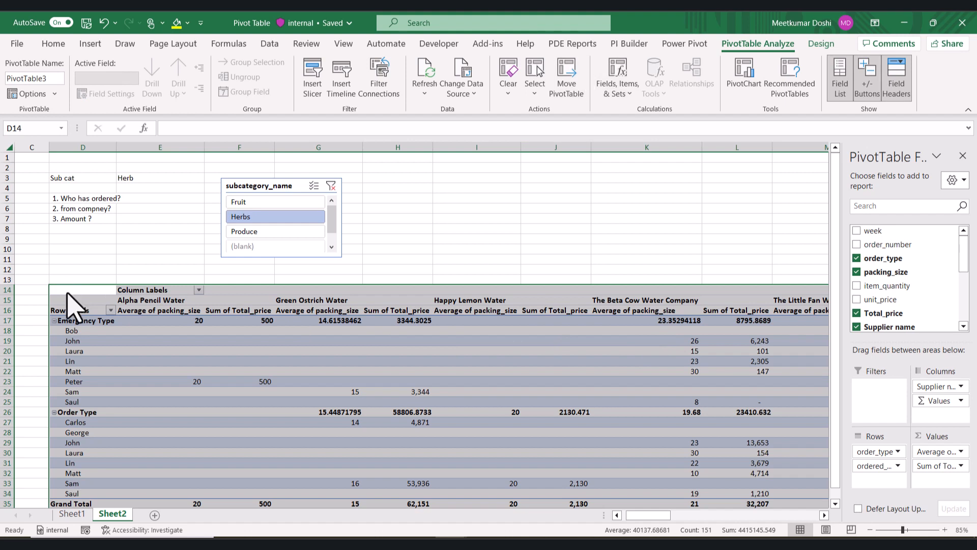
View the pivot table's Fields, Items & Sets options and the field options of the Average of packing_size value.
left_click(625, 91)
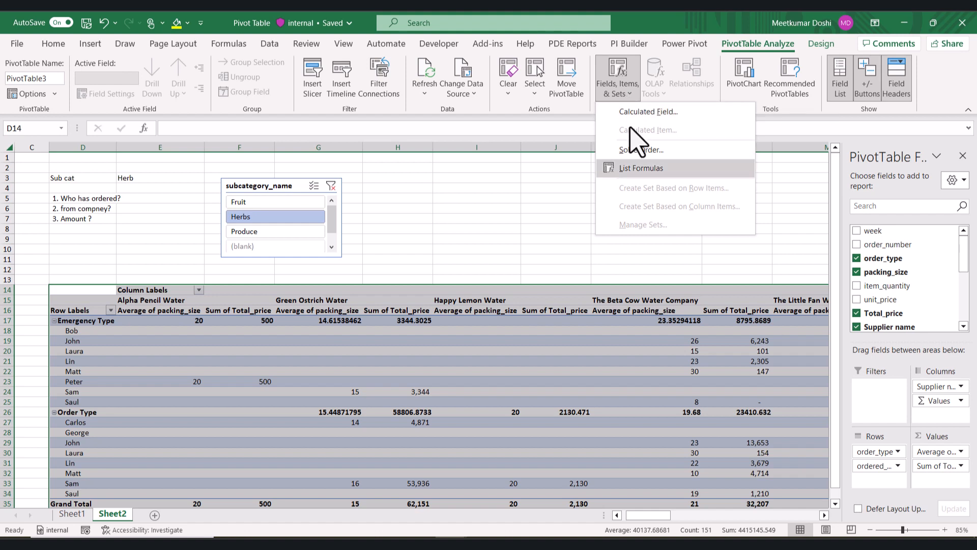
key("Escape")
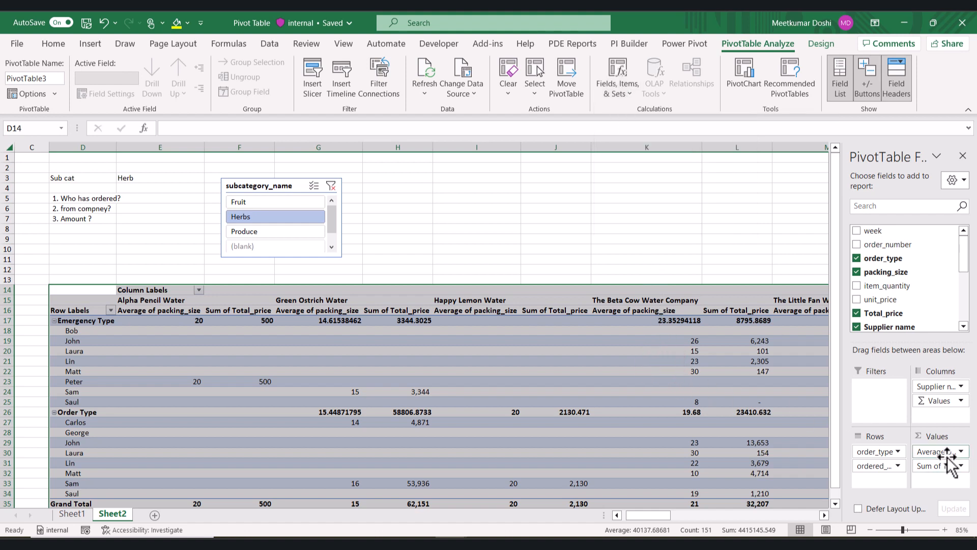
left_click(934, 452)
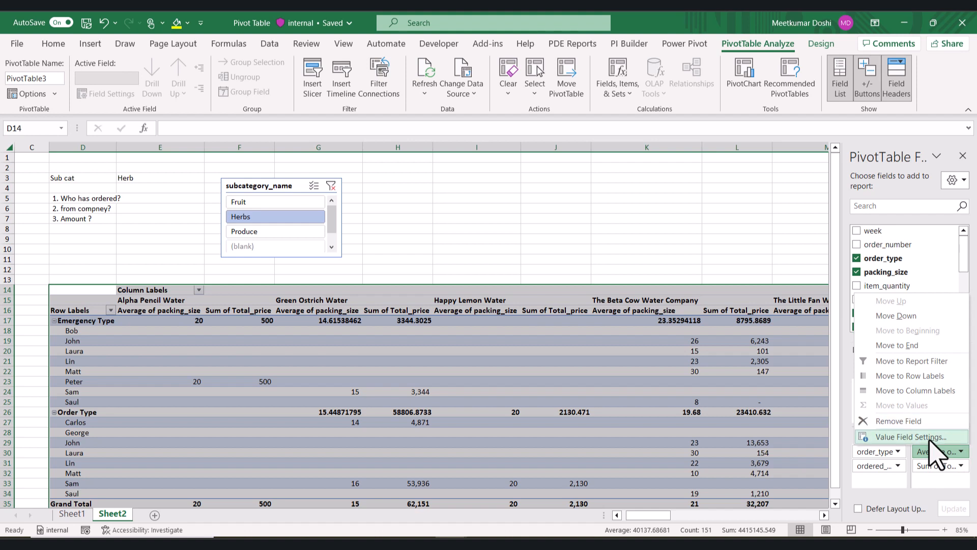
left_click(476, 391)
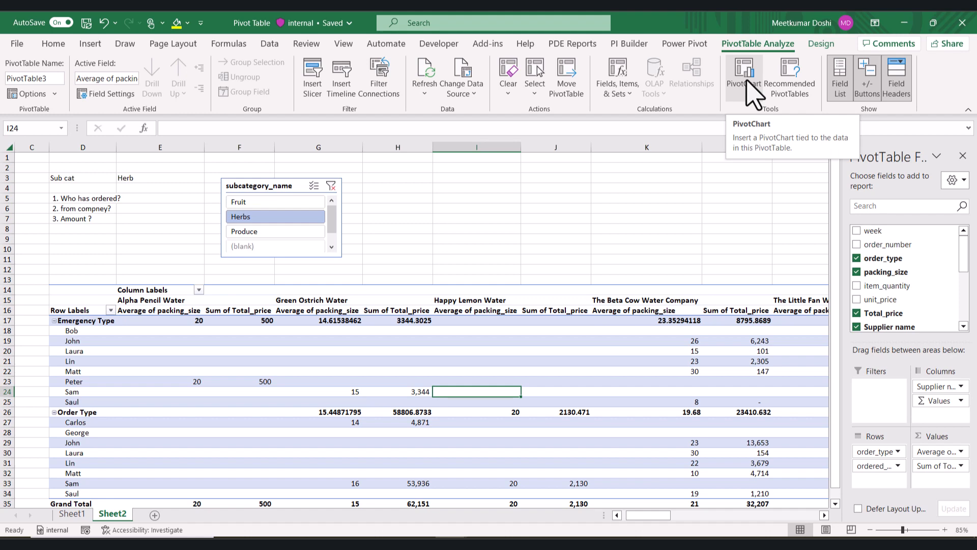
Zoom out to 55% and look across the pivot table to its total columns in column R.
left_click(433, 361)
scroll(452, 356, "down", 2, "ctrl")
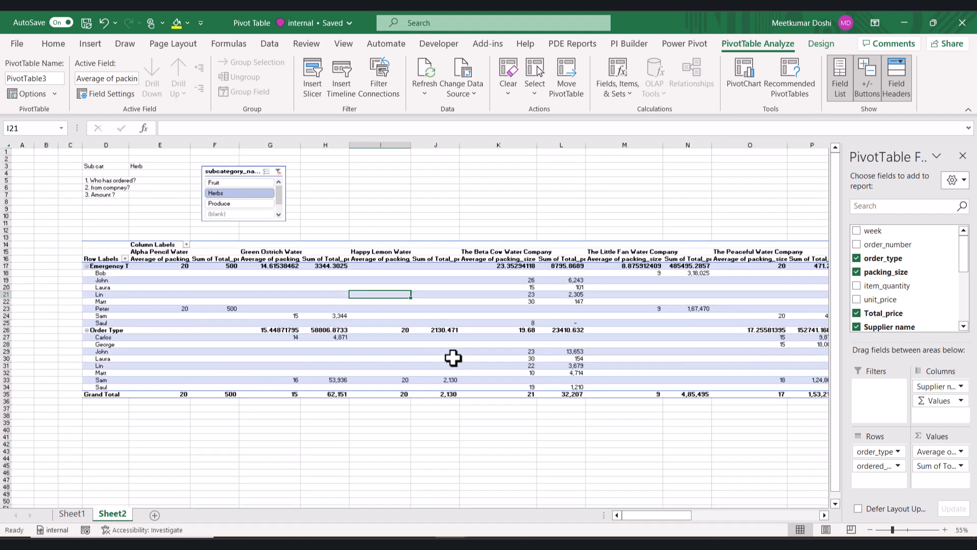
left_click(253, 293)
left_click(563, 280)
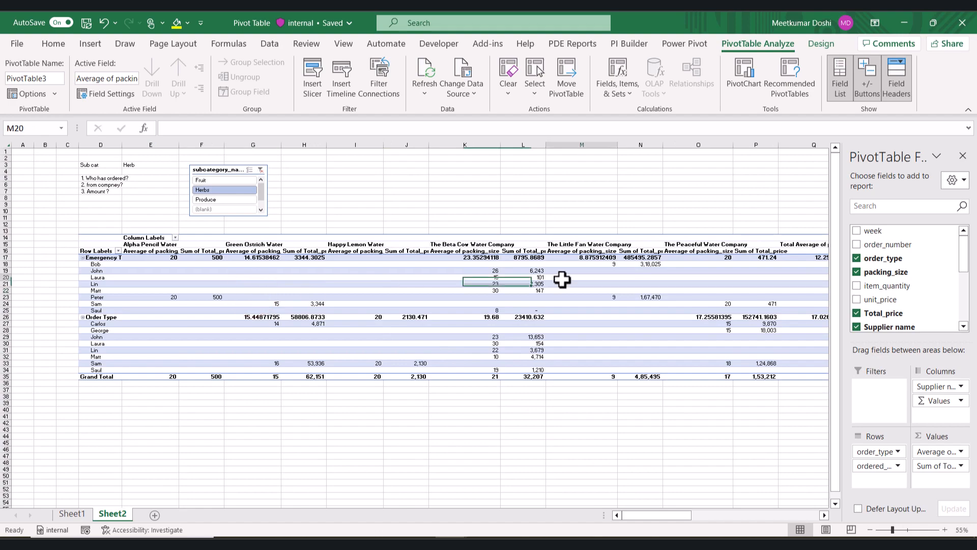
key("Right")
key("Right")
key("Right")
key("Right")
key("Right")
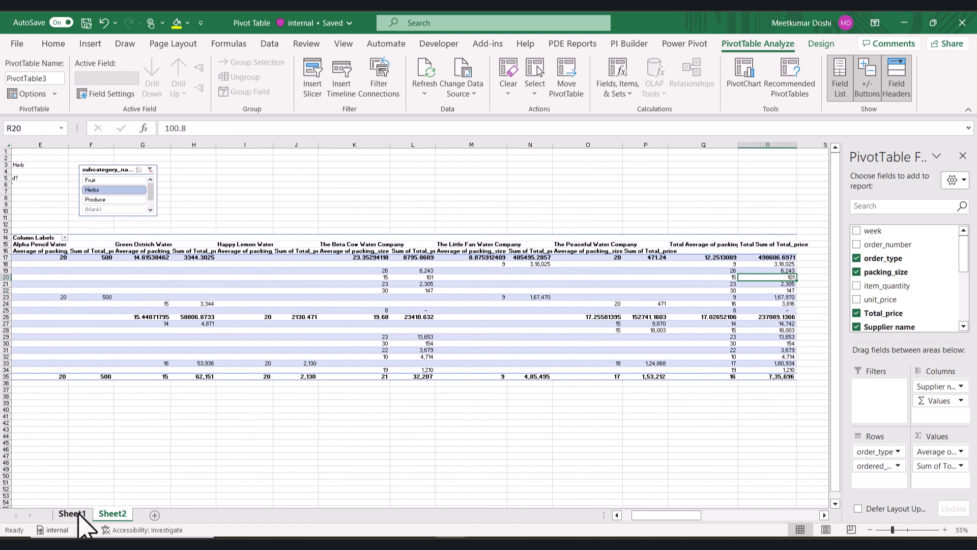
Look at the order data on Sheet1 and return to the pivot table on Sheet2.
left_click(76, 513)
left_click(387, 381)
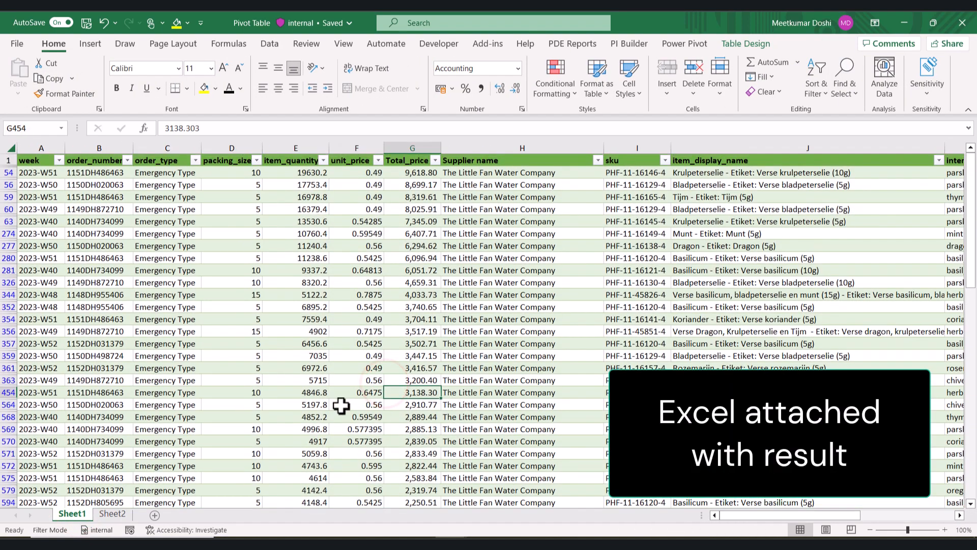
left_click(113, 514)
left_click(202, 291)
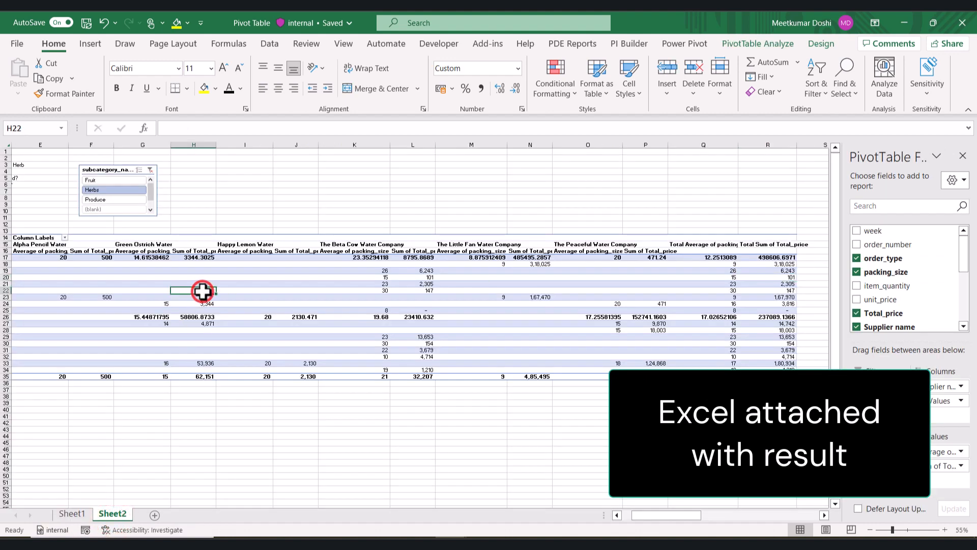
scroll(229, 288, "left", 3)
Try moving the order_number field out of the pivot field list and display the PivotTable analysis commands.
left_click(504, 278)
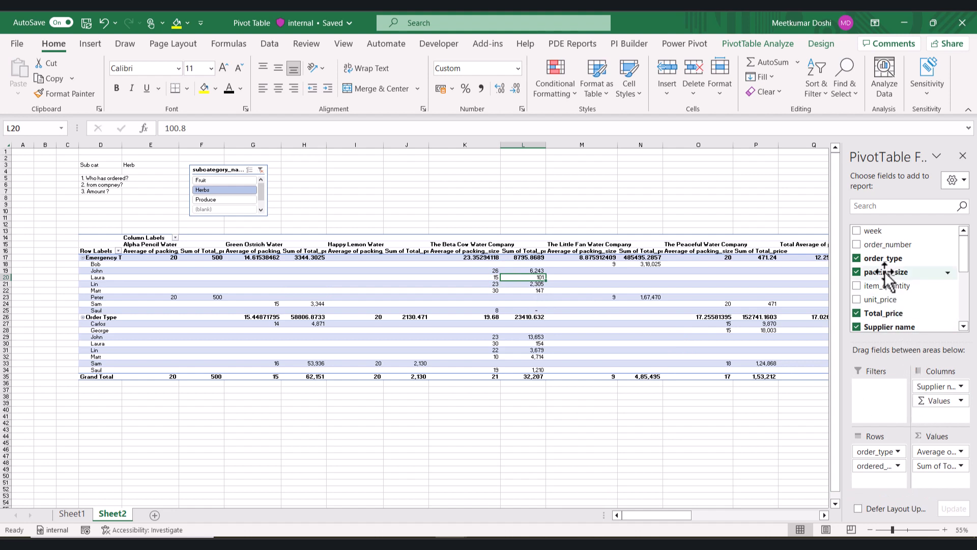
left_click_drag(889, 244, 751, 407)
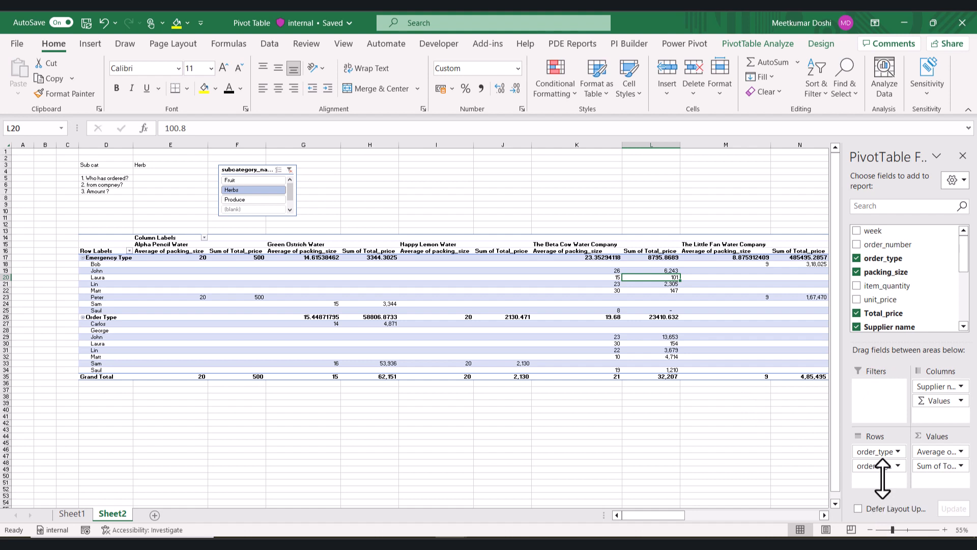
left_click(777, 50)
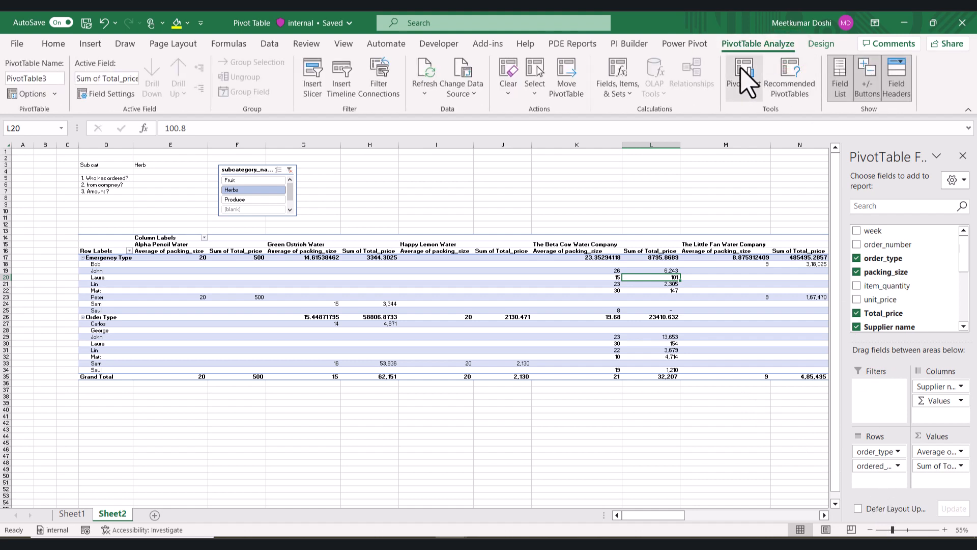